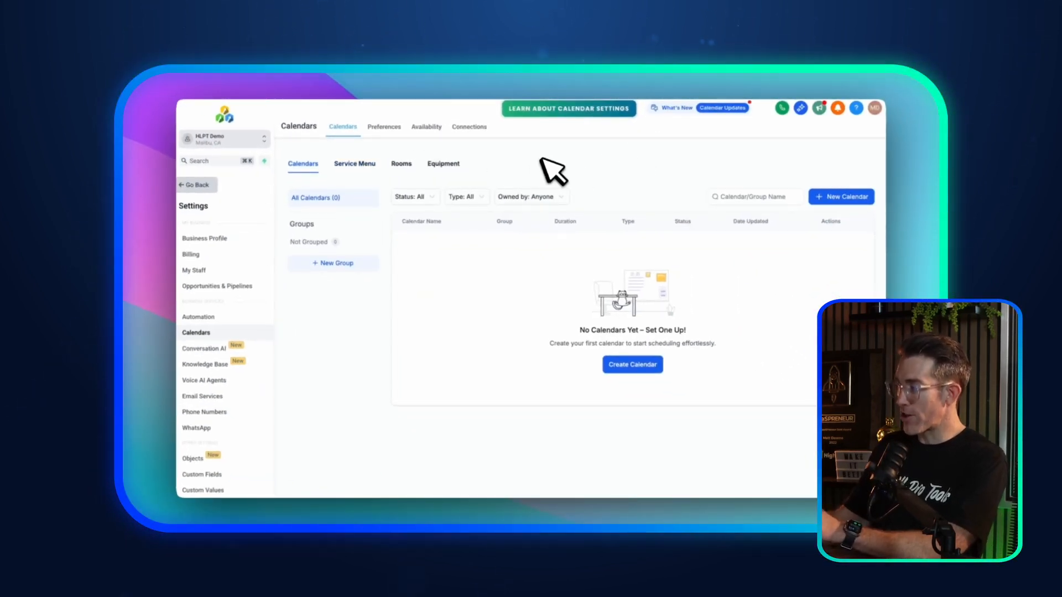
Step: Create a new calendar, choosing the Personal Booking type from the expanded calendar types
{"action": "left_click", "coordinate": [844, 198]}
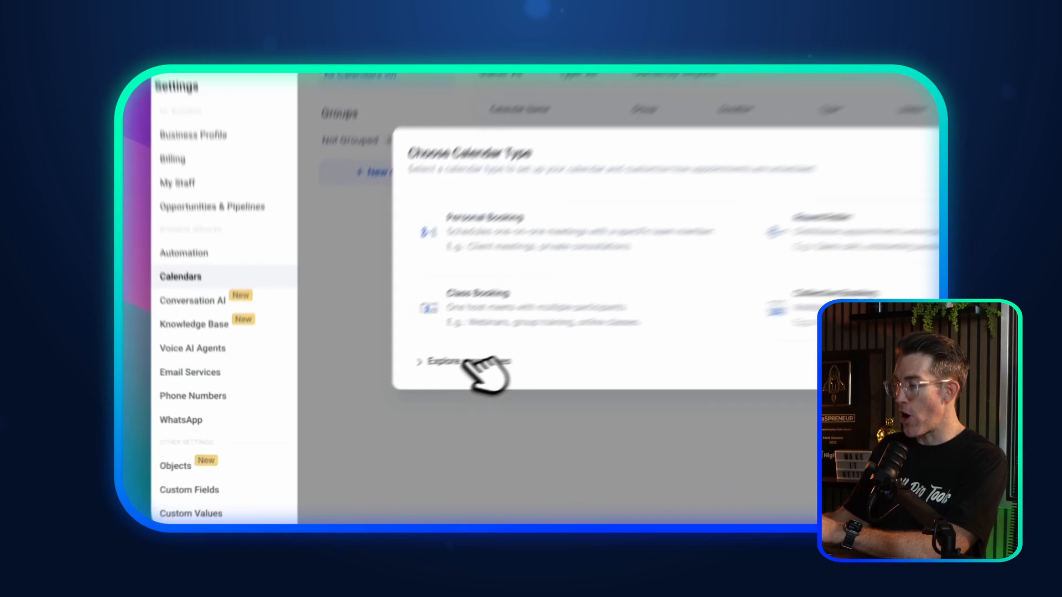
{"action": "left_click", "coordinate": [221, 373]}
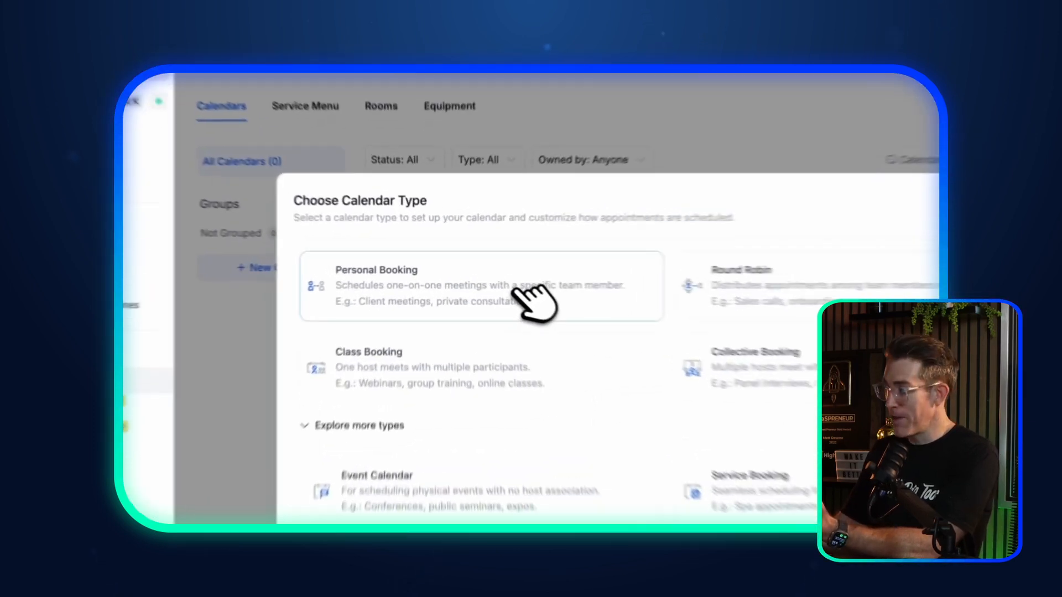
{"action": "left_click", "coordinate": [487, 277]}
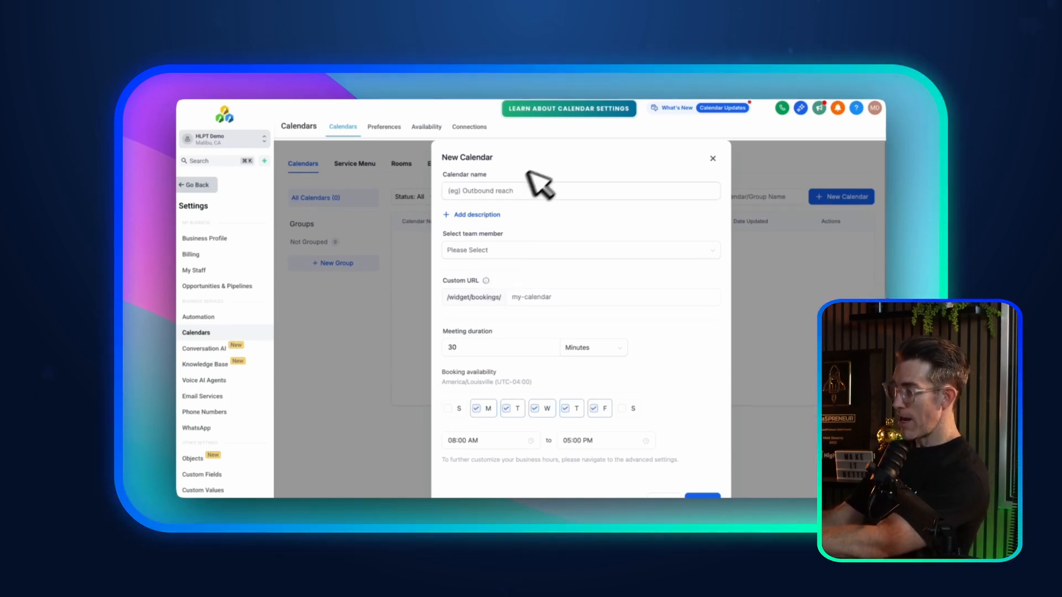
Step: Name the calendar 'Meet with Matt' with the description 'Let's hop on a quick zoom call to connect!'
{"action": "left_click", "coordinate": [495, 191]}
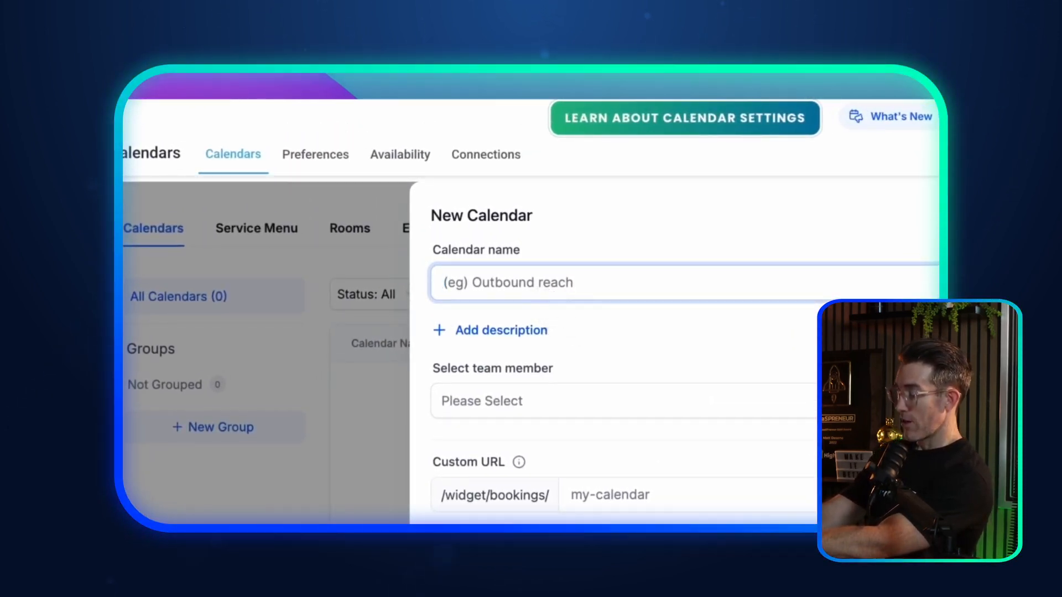
{"action": "type", "text": "Meet with Matt"}
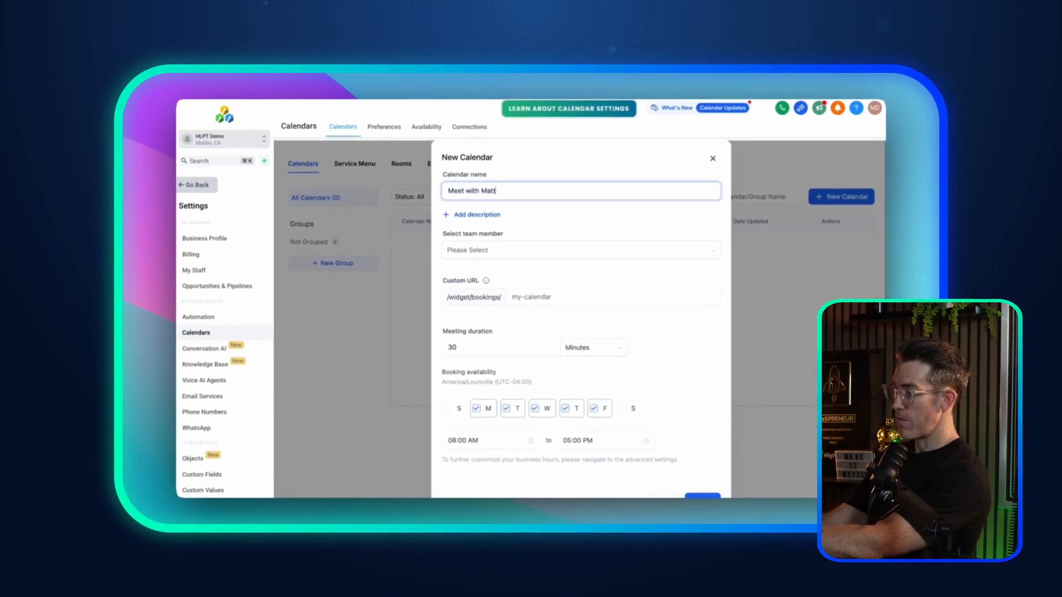
{"action": "left_click", "coordinate": [479, 215]}
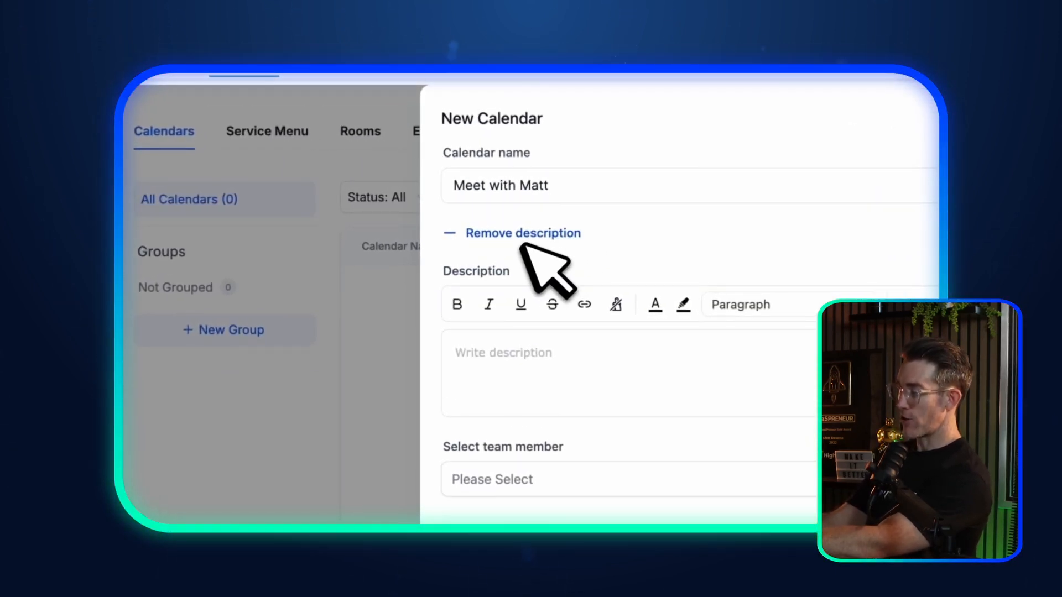
{"action": "left_click", "coordinate": [487, 360]}
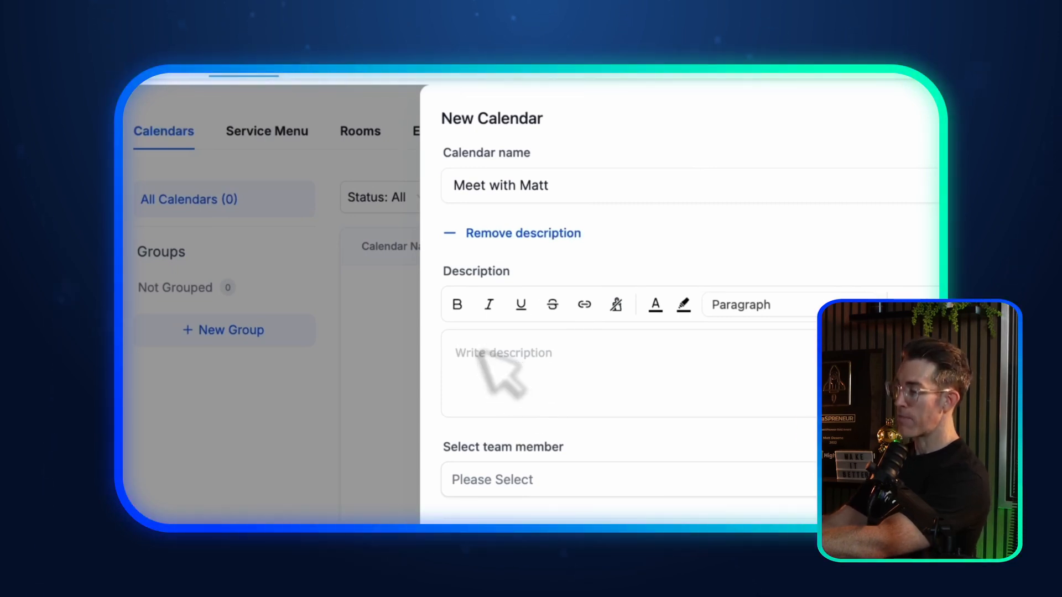
{"action": "type", "text": "Let's"}
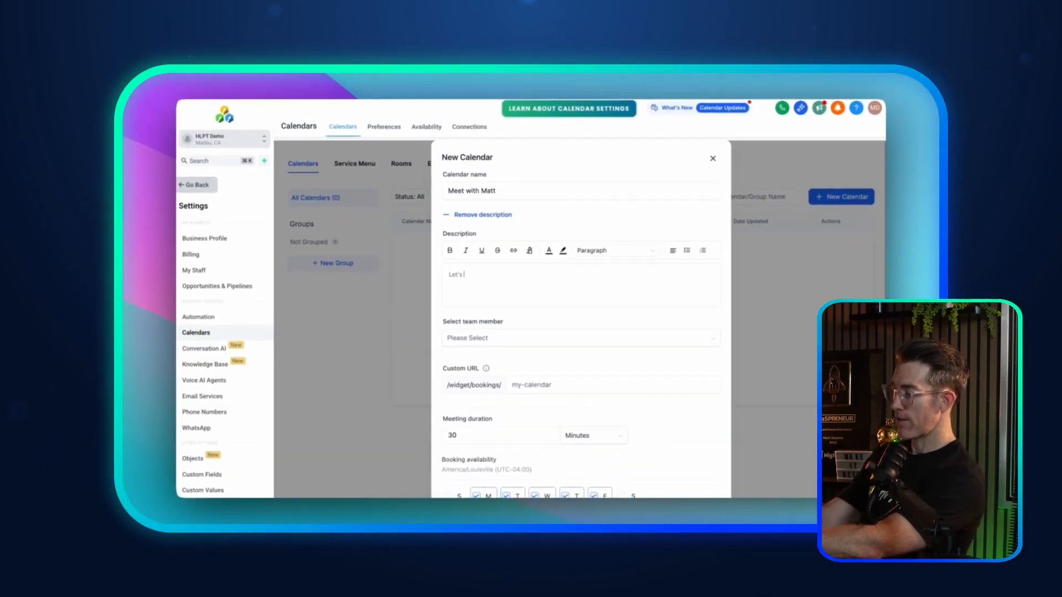
{"action": "type", "text": " hop on a q"}
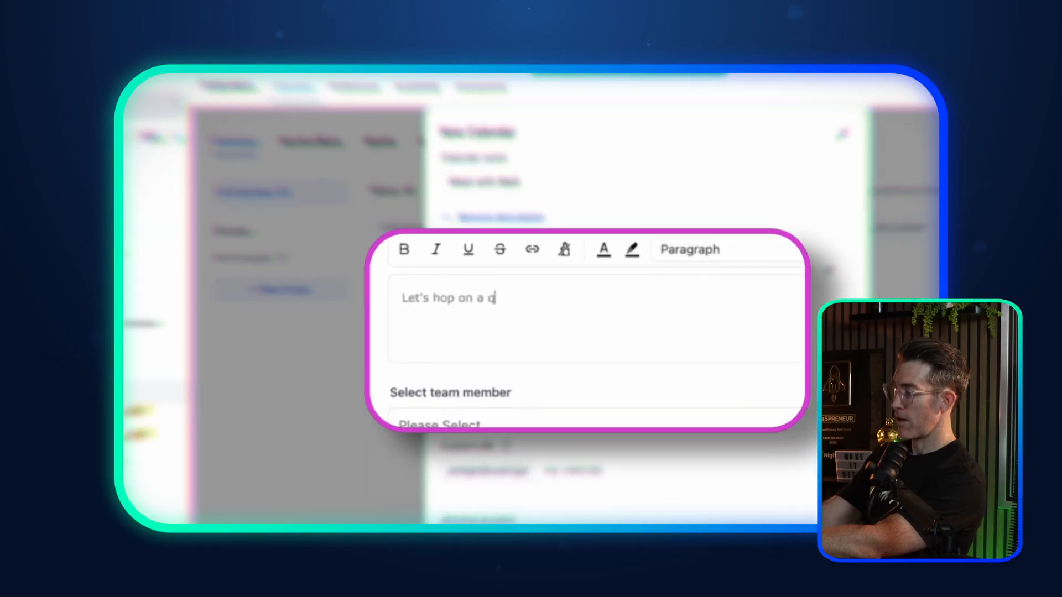
{"action": "type", "text": "uick zoom call to connect!"}
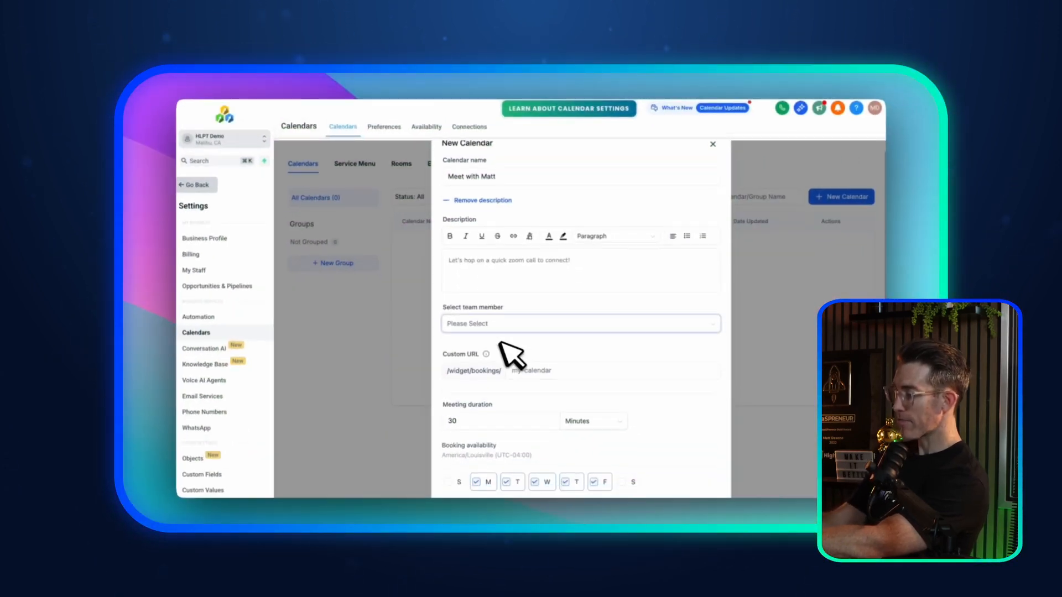
{"action": "scroll", "coordinate": [520, 326], "scroll_direction": "down", "scroll_amount": 3}
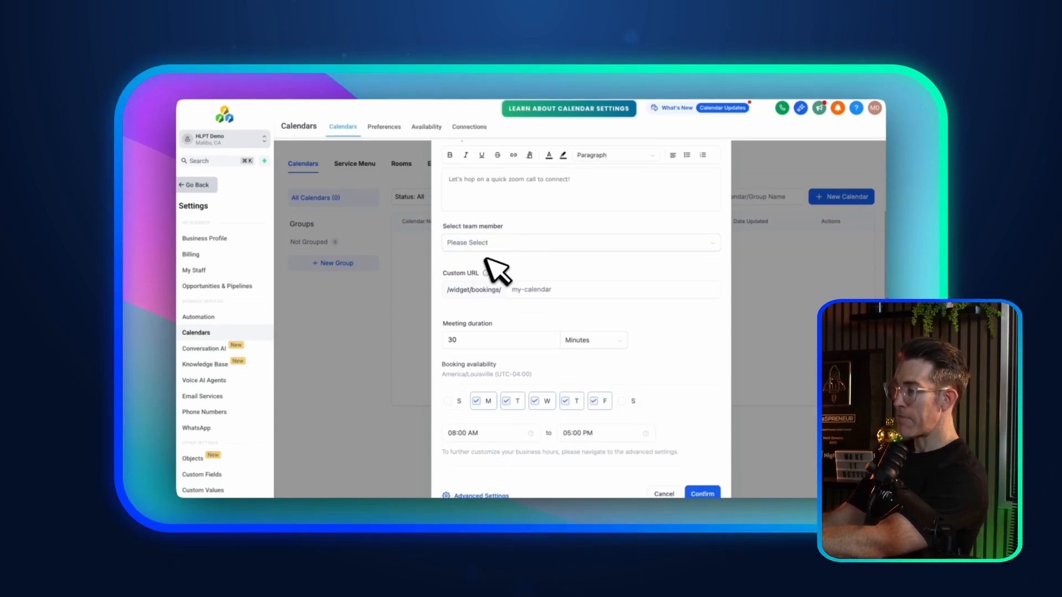
{"action": "scroll", "coordinate": [486, 259], "scroll_direction": "up", "scroll_amount": 3}
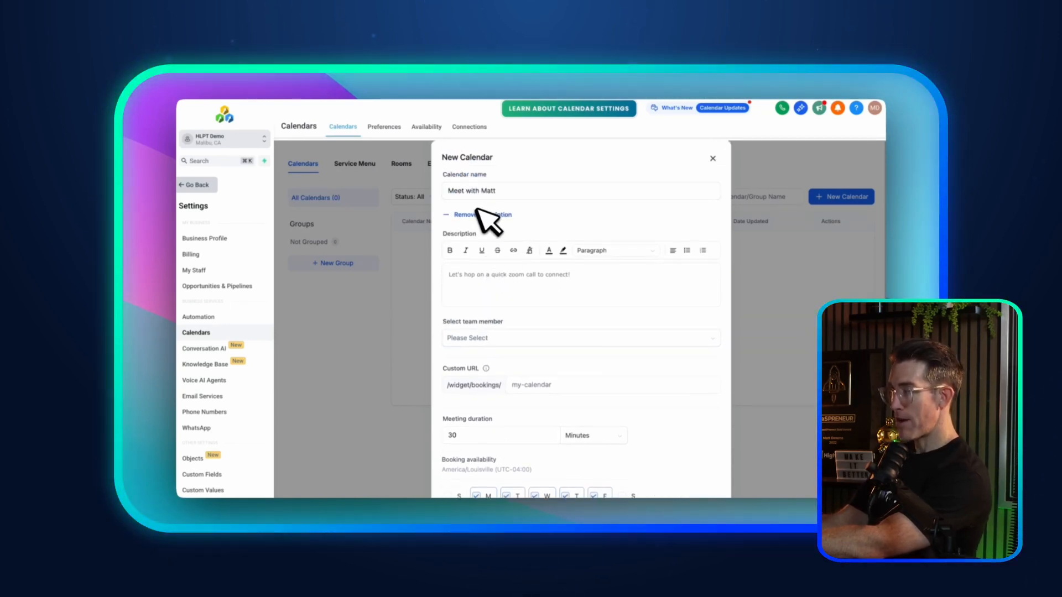
{"action": "scroll", "coordinate": [486, 221], "scroll_direction": "down", "scroll_amount": 3}
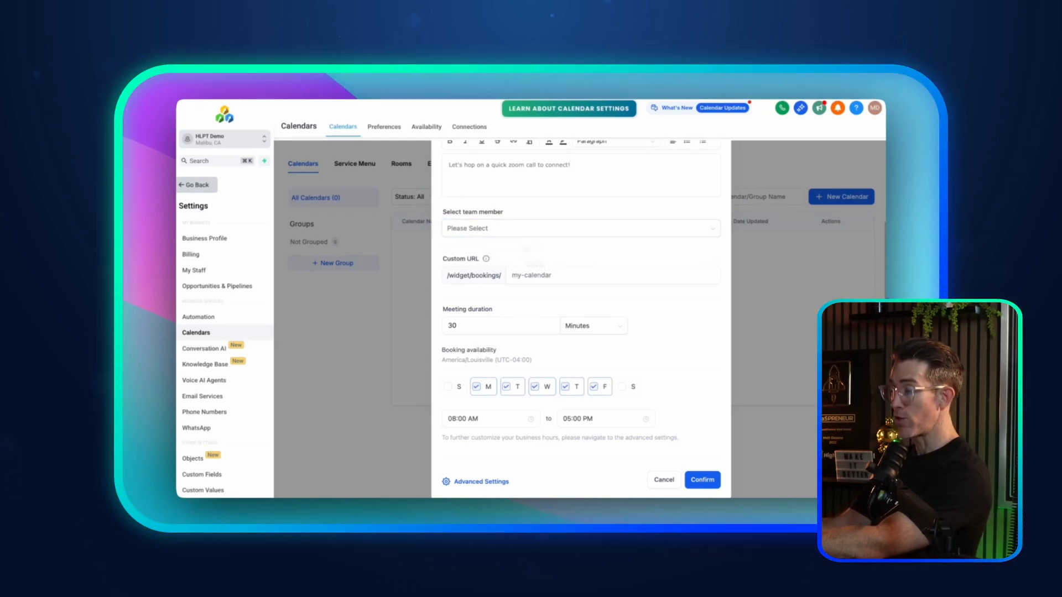
Step: Assign Help Desk as the calendar's team member
{"action": "left_click", "coordinate": [512, 228]}
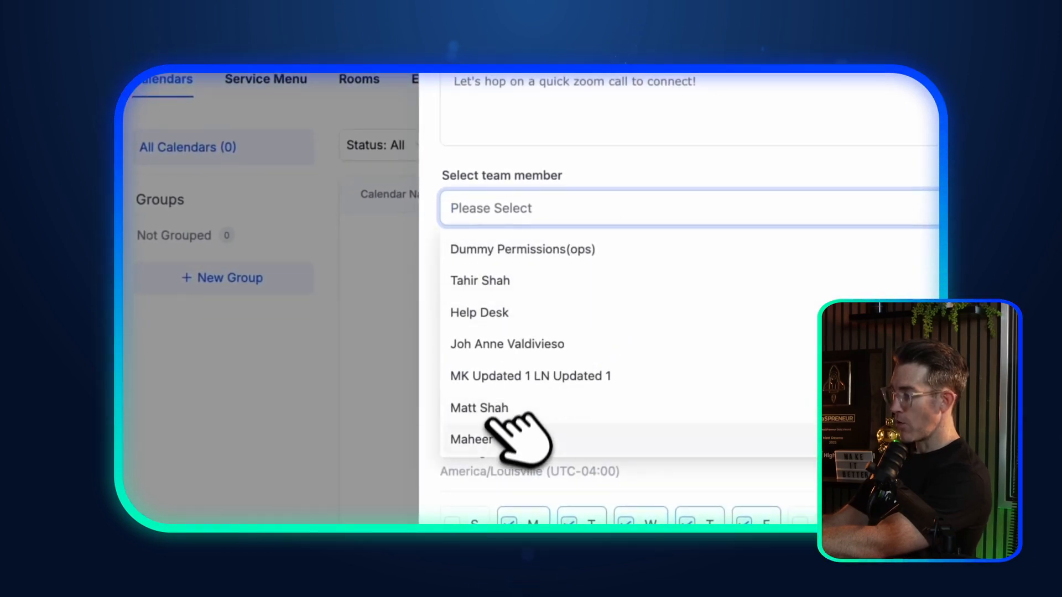
{"action": "left_click", "coordinate": [501, 311]}
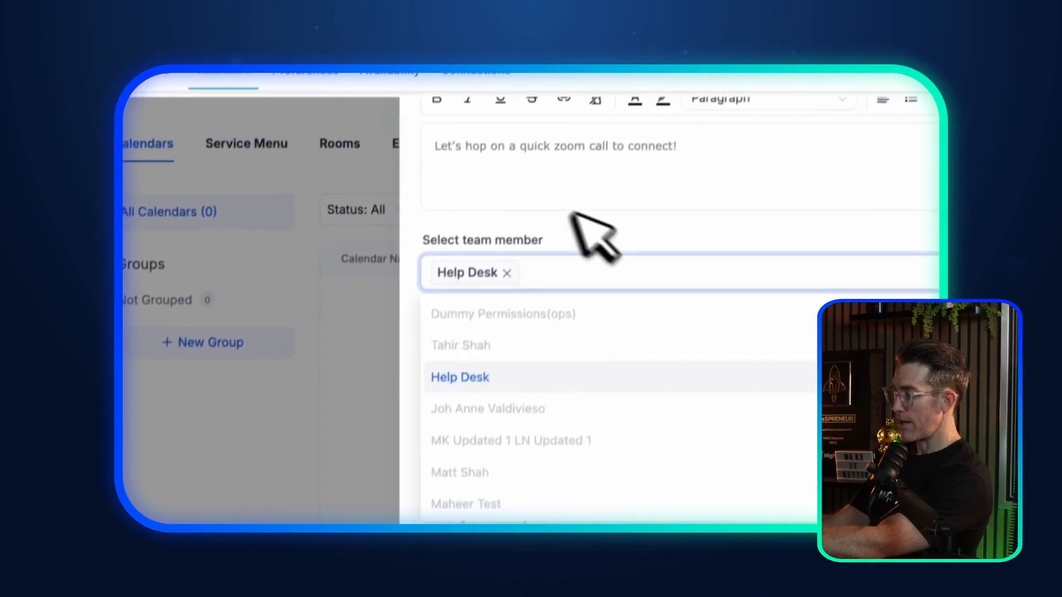
{"action": "left_click", "coordinate": [572, 213]}
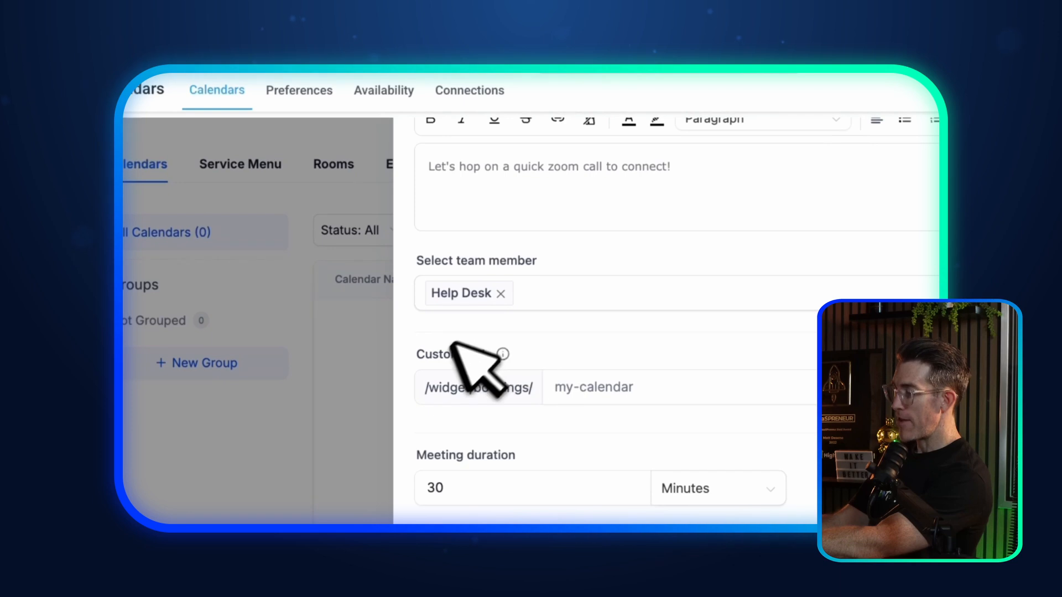
Step: Replace the custom URL slug with one starting 'book-with' and ending in the host's name
{"action": "left_click", "coordinate": [603, 389]}
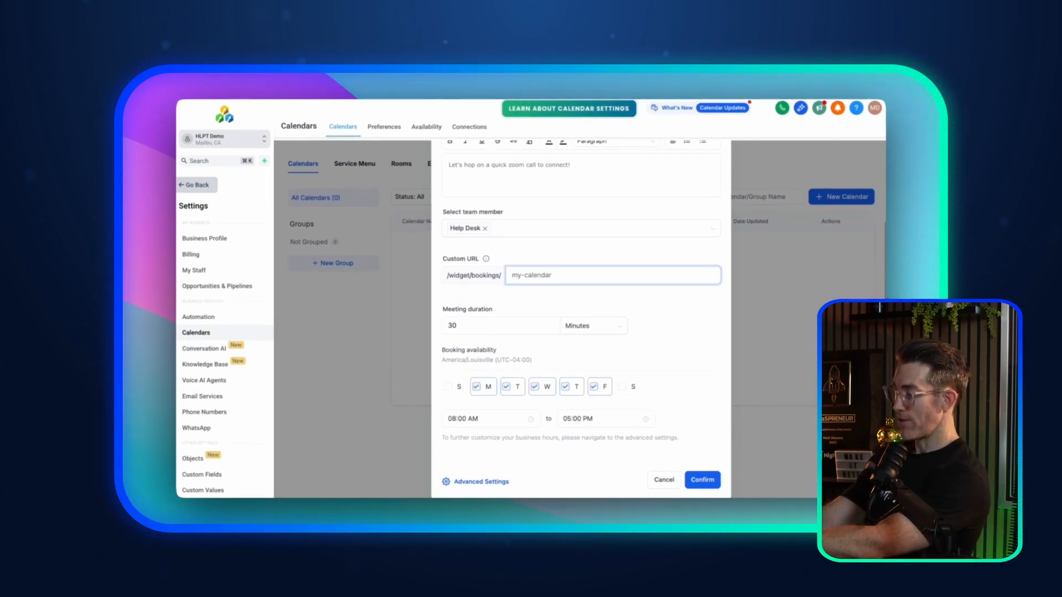
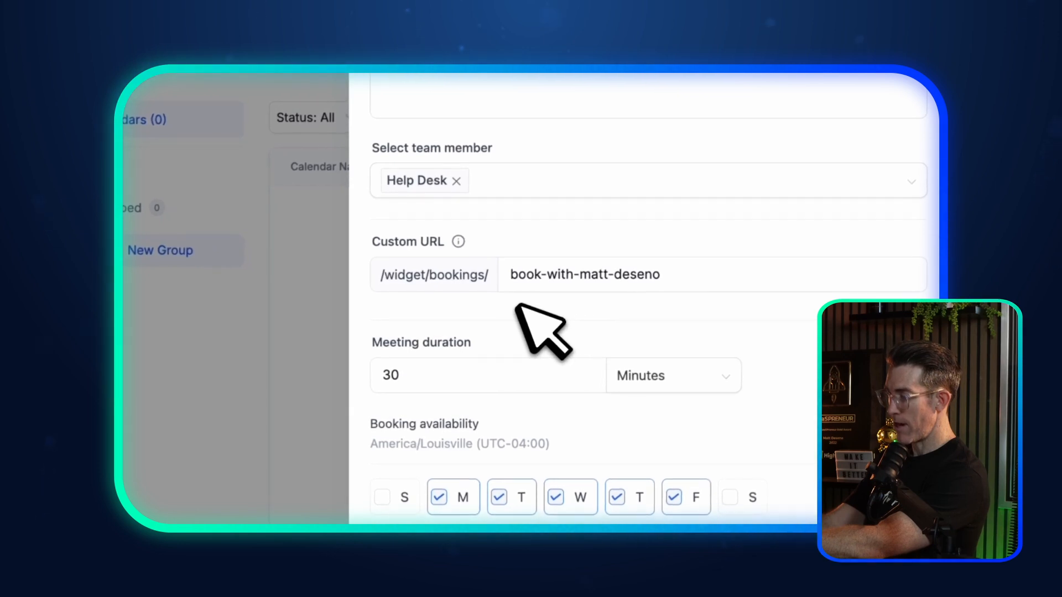
{"action": "left_click", "coordinate": [454, 382]}
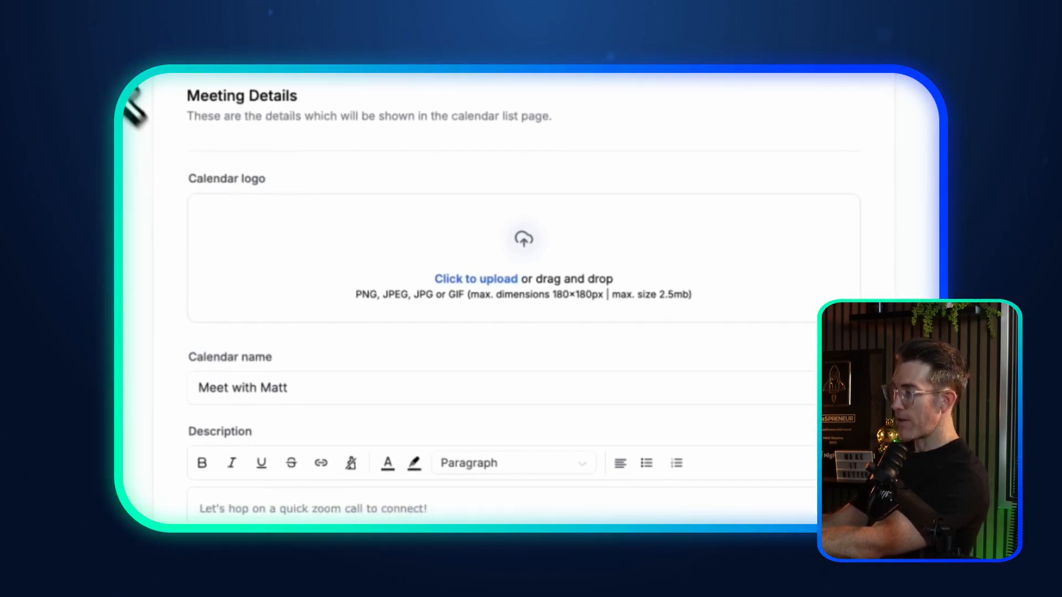
{"action": "scroll", "coordinate": [166, 199], "scroll_direction": "down", "scroll_amount": 1}
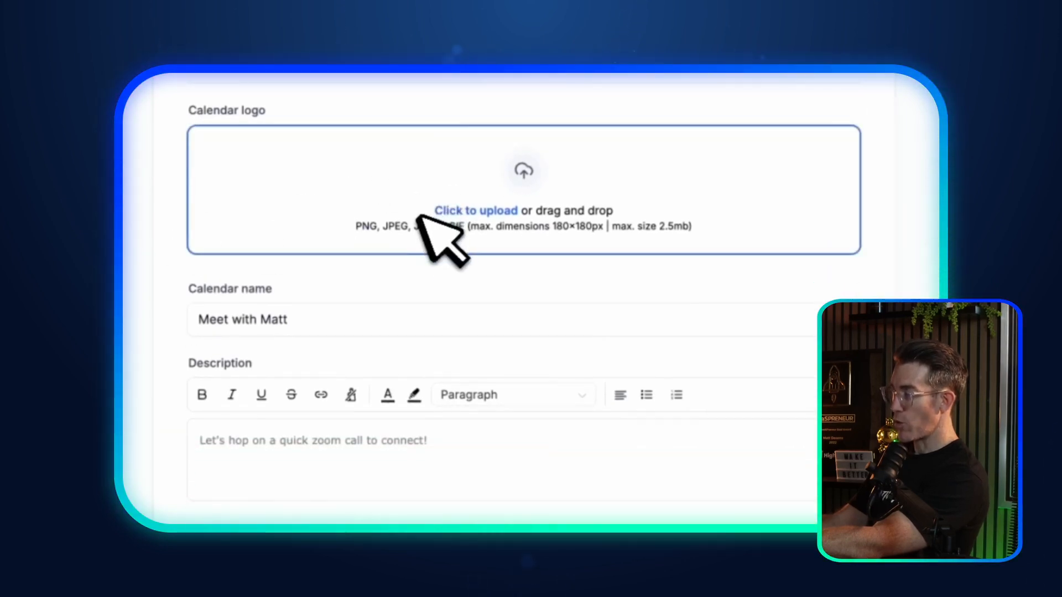
{"action": "scroll", "coordinate": [400, 224], "scroll_direction": "up", "scroll_amount": 1}
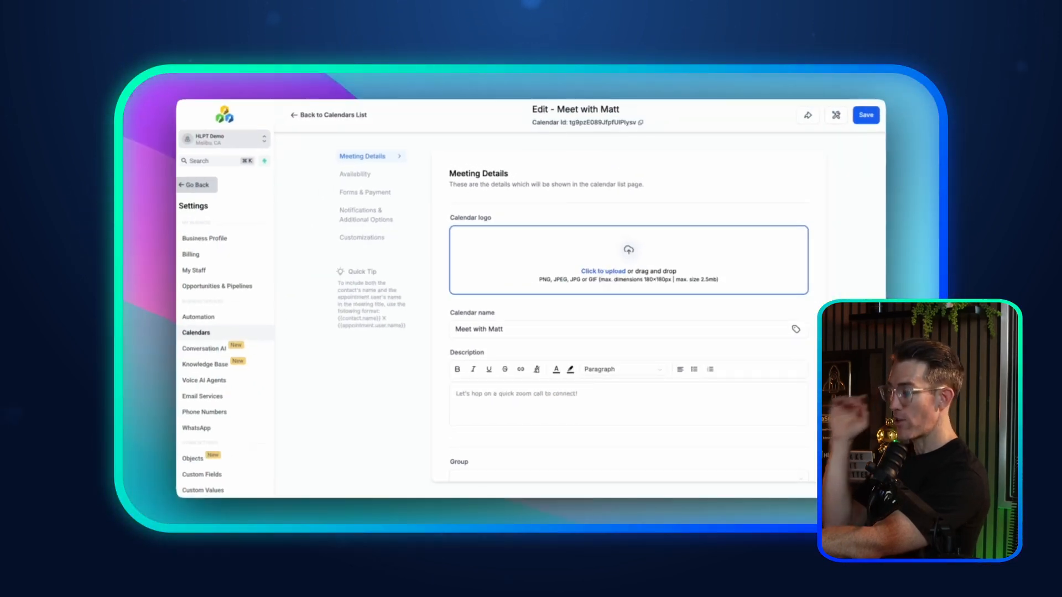
{"action": "scroll", "coordinate": [591, 267], "scroll_direction": "down", "scroll_amount": 3}
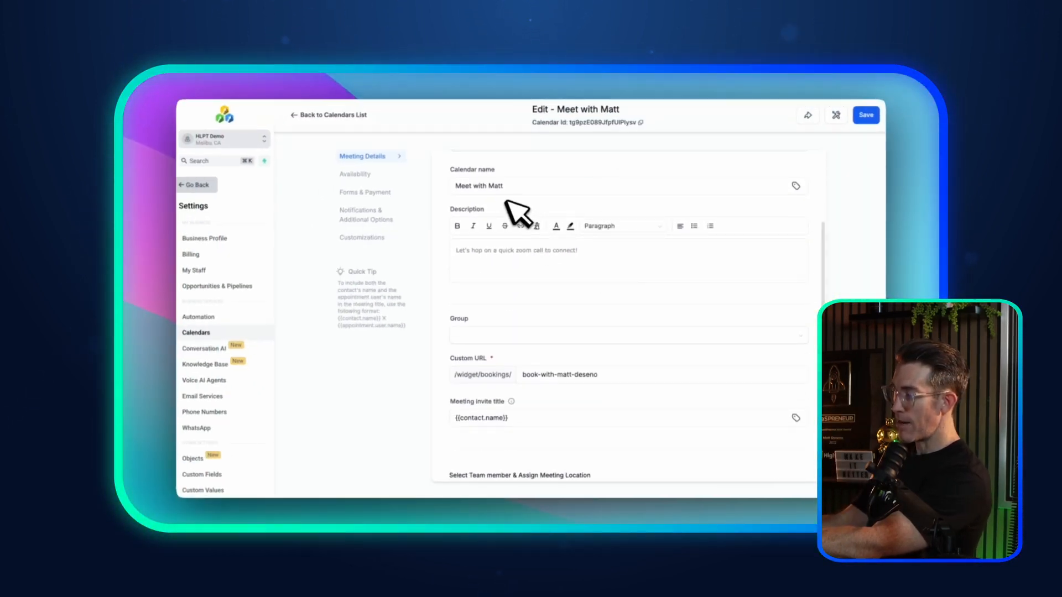
{"action": "scroll", "coordinate": [492, 260], "scroll_direction": "down", "scroll_amount": 2}
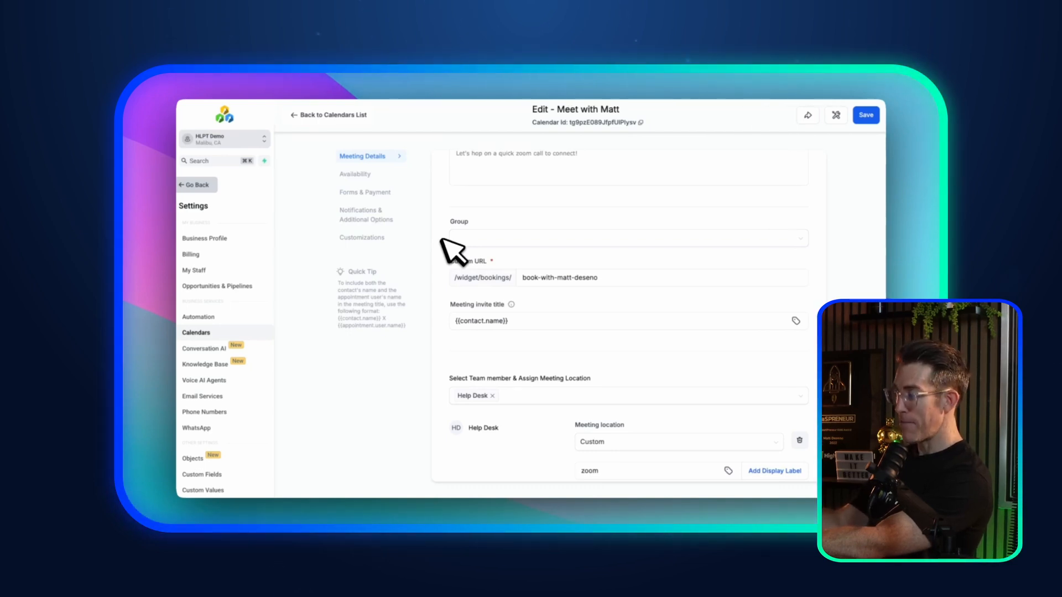
{"action": "scroll", "coordinate": [445, 240], "scroll_direction": "down", "scroll_amount": 1}
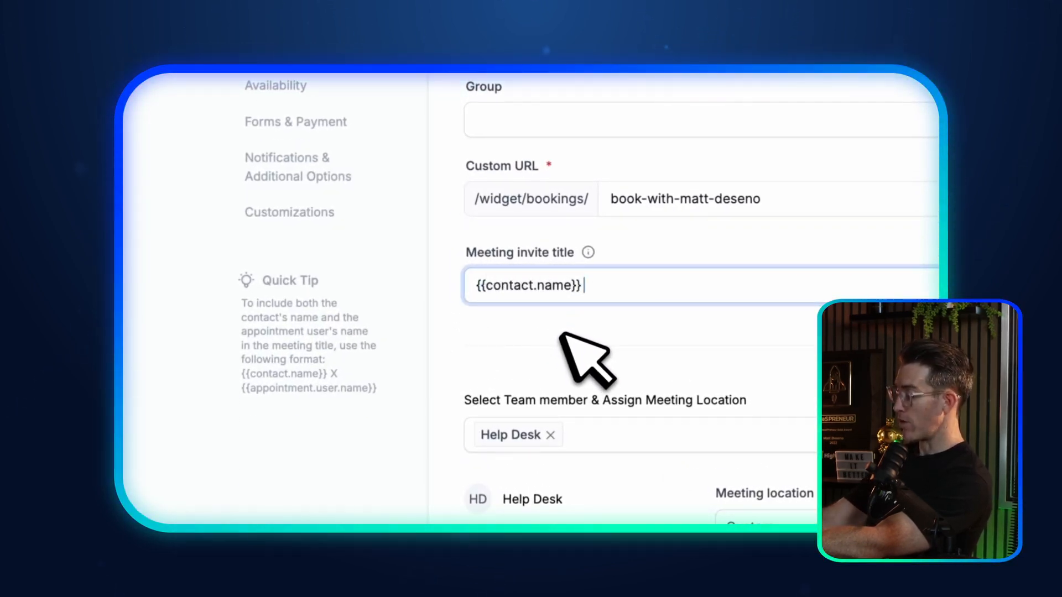
Step: Make the meeting invite title '{{contact.name}} | ' followed by the host's full name
{"action": "type", "text": "|"}
{"action": "type", "text": " Mee"}
{"action": "type", "text": "t With Matt"}
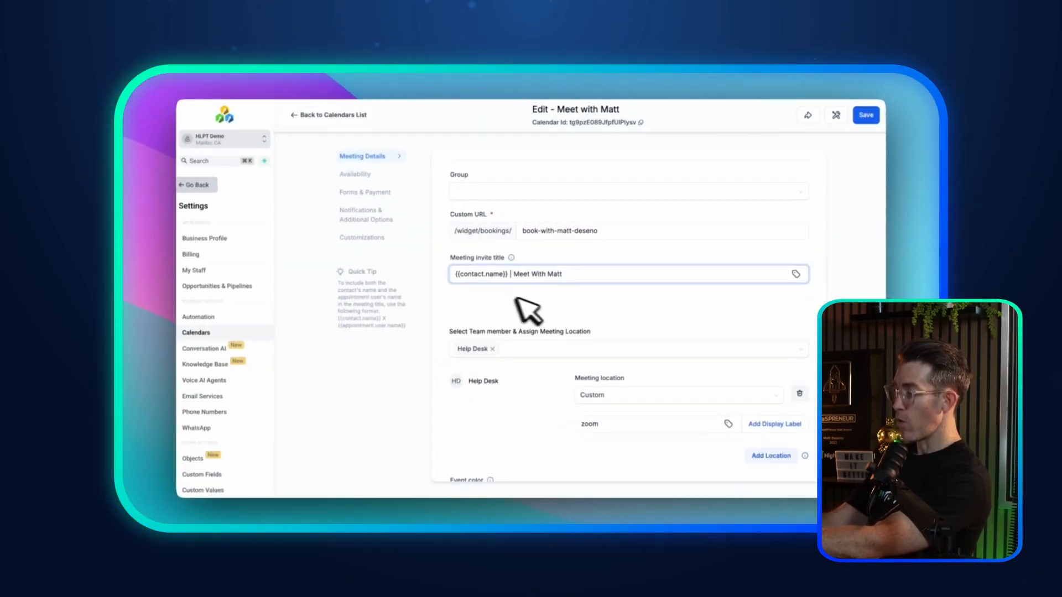
{"action": "left_click_drag", "start_coordinate": [514, 275], "coordinate": [564, 274]}
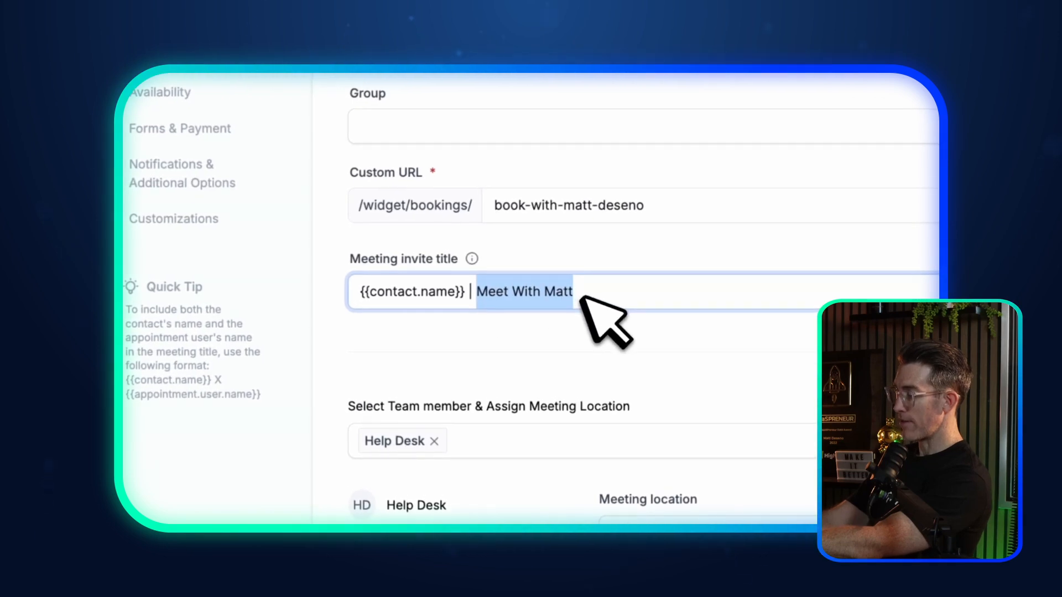
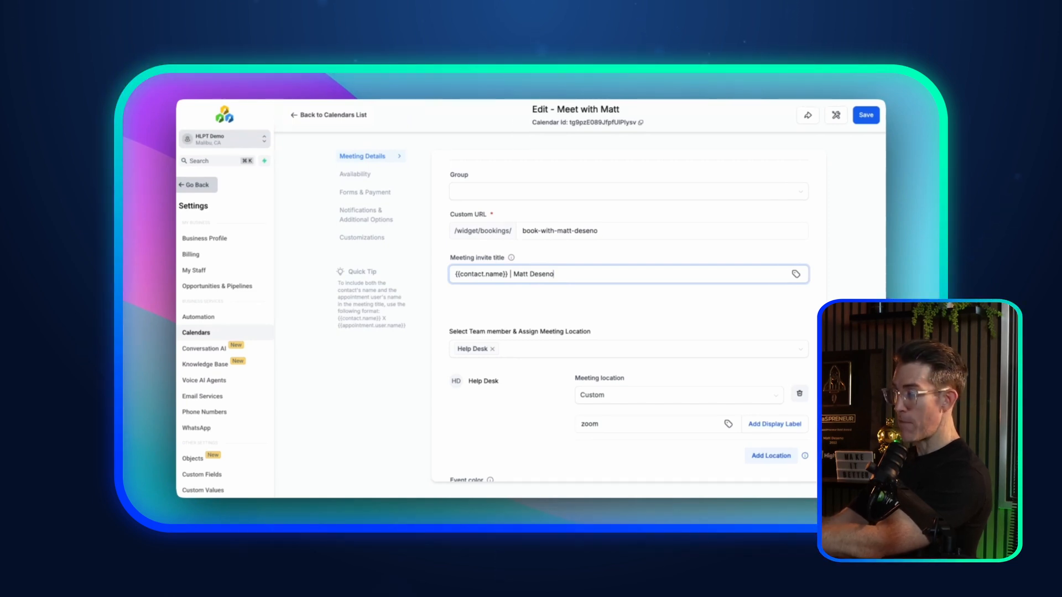
{"action": "scroll", "coordinate": [537, 282], "scroll_direction": "down", "scroll_amount": 1}
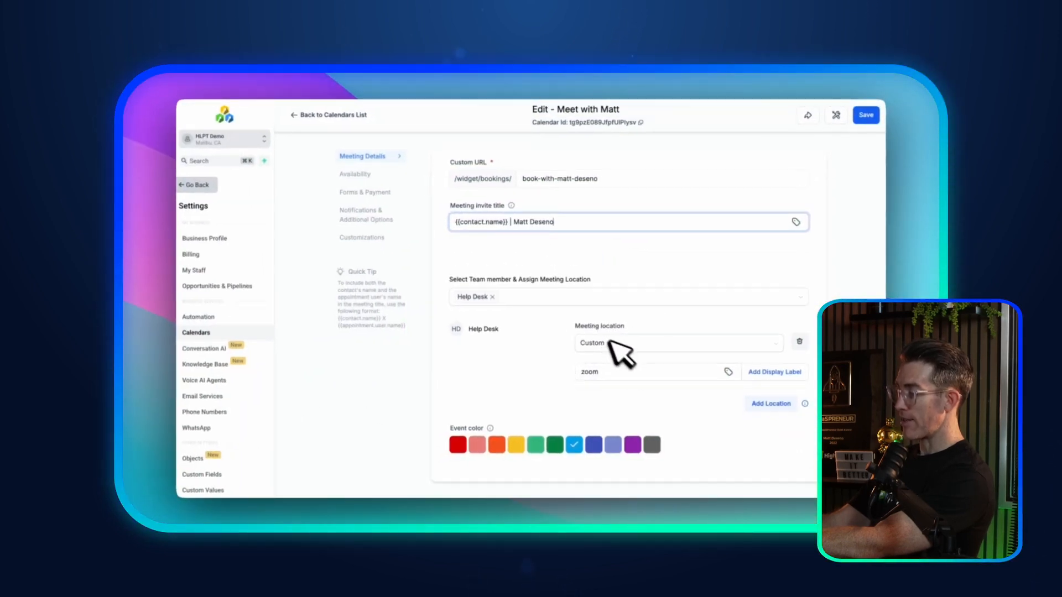
Step: Keep Custom as the meeting location type and replace its zoom text with hlpt.com/zoom
{"action": "left_click", "coordinate": [605, 373]}
{"action": "double_click", "coordinate": [611, 368]}
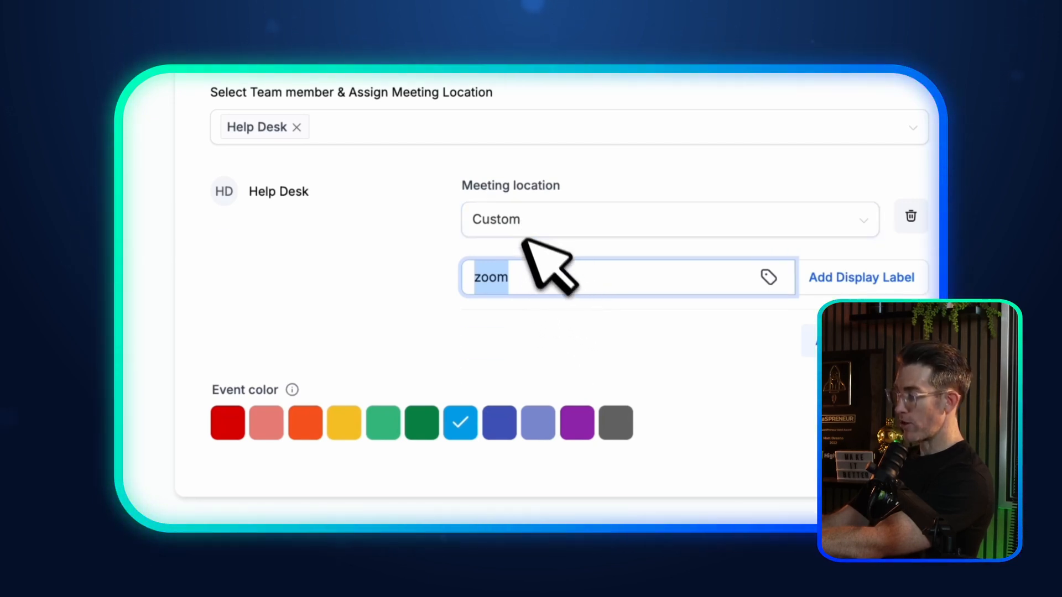
{"action": "left_click", "coordinate": [551, 222]}
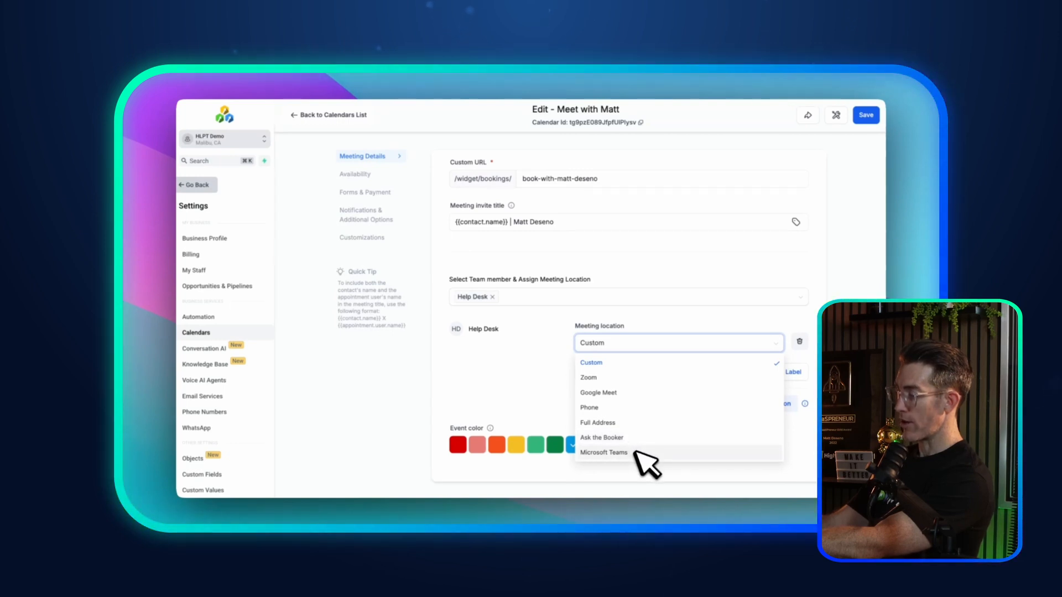
{"action": "left_click", "coordinate": [591, 364]}
{"action": "left_click_drag", "start_coordinate": [604, 373], "coordinate": [564, 374]}
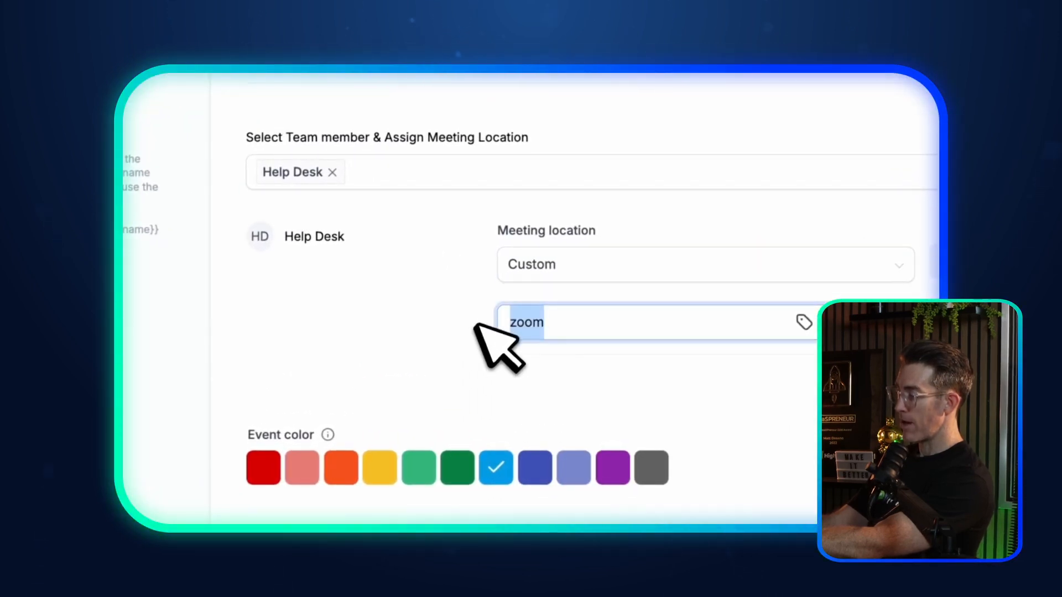
{"action": "type", "text": "hlpt.c"}
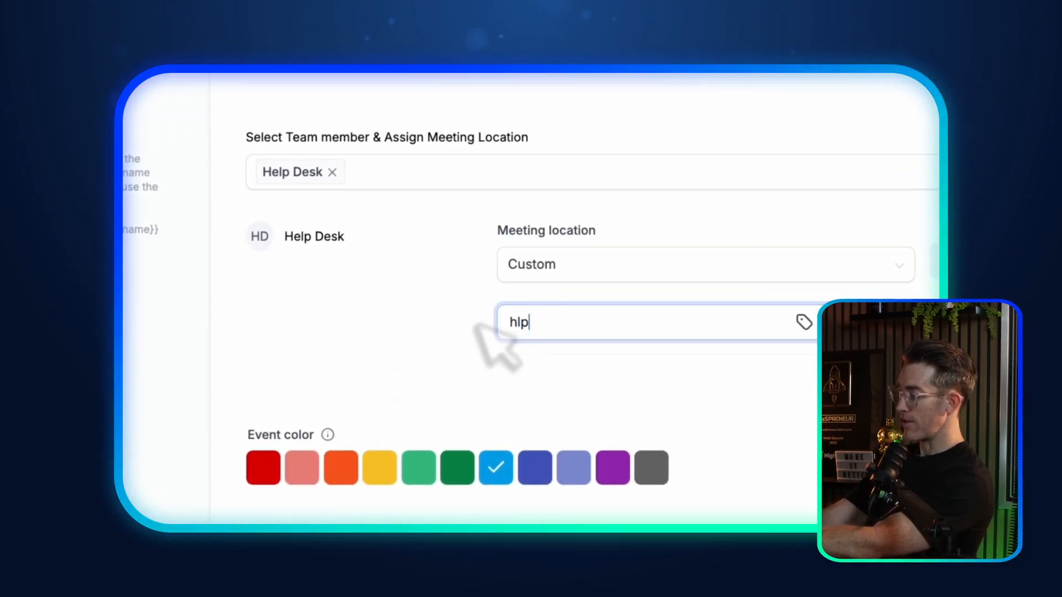
{"action": "type", "text": "om/zoom-matt"}
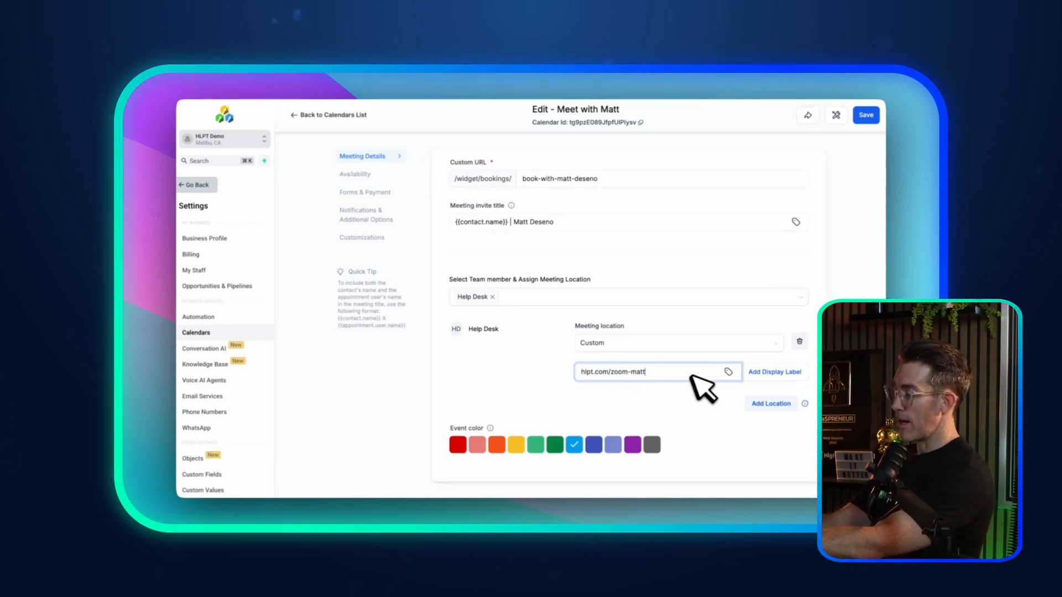
{"action": "double_click", "coordinate": [663, 375]}
{"action": "triple_click", "coordinate": [664, 375]}
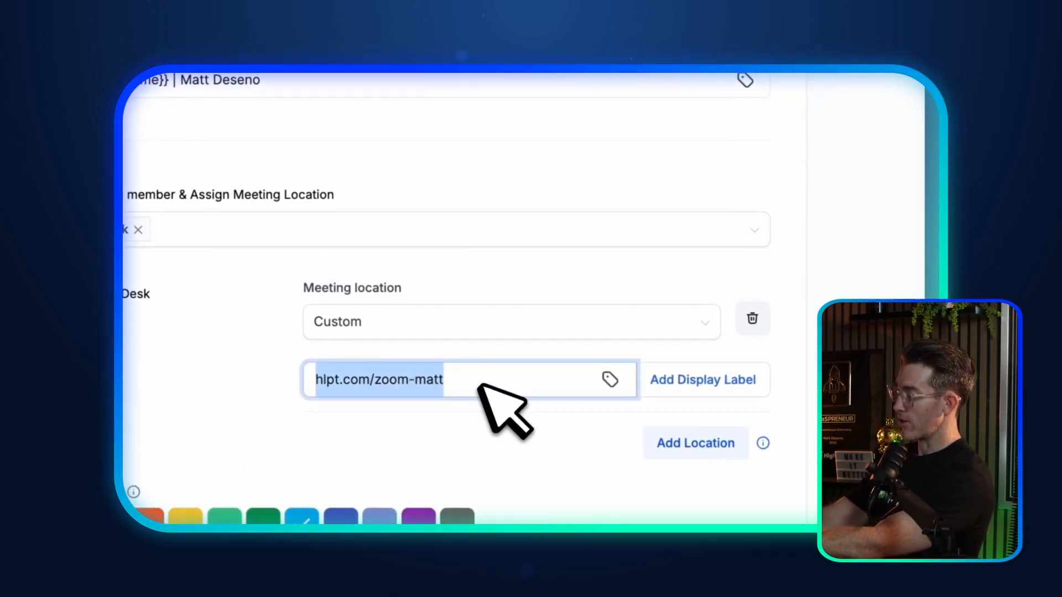
{"action": "key", "text": "BackSpace"}
{"action": "left_click", "coordinate": [611, 379]}
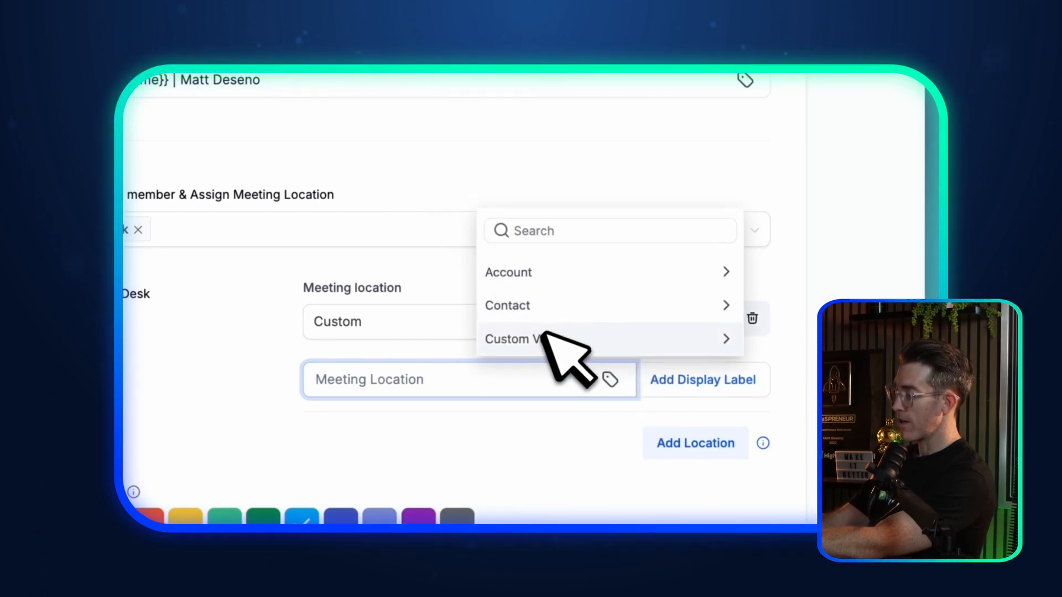
{"action": "left_click", "coordinate": [535, 307]}
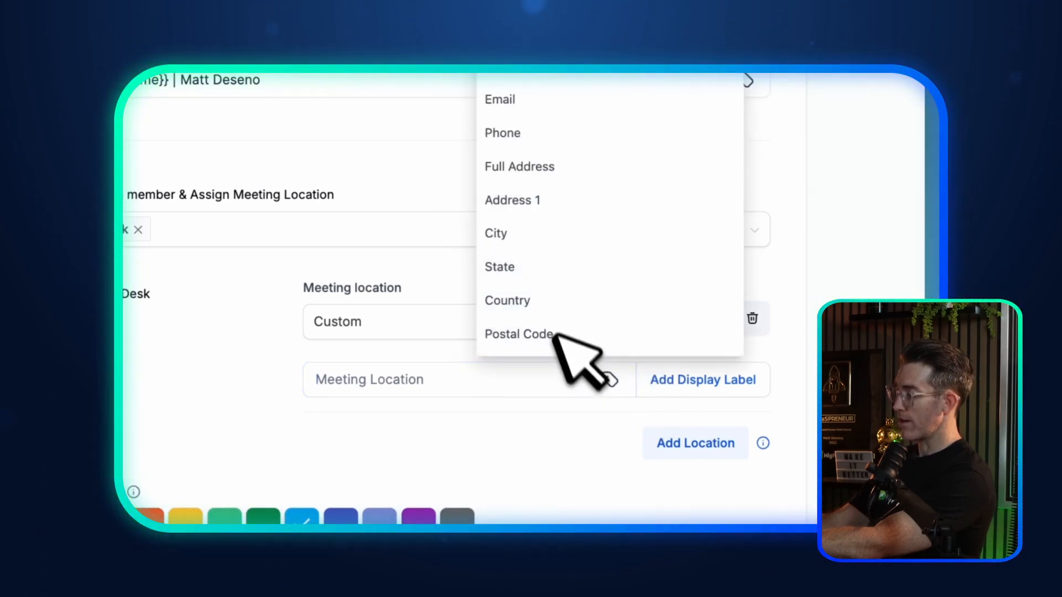
{"action": "left_click", "coordinate": [603, 385]}
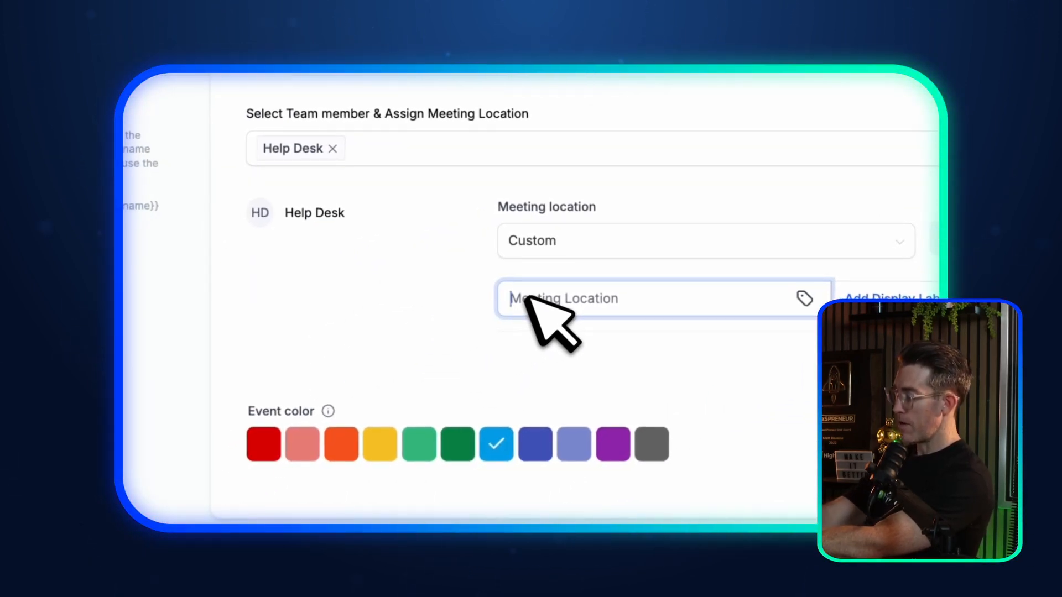
{"action": "type", "text": "://"}
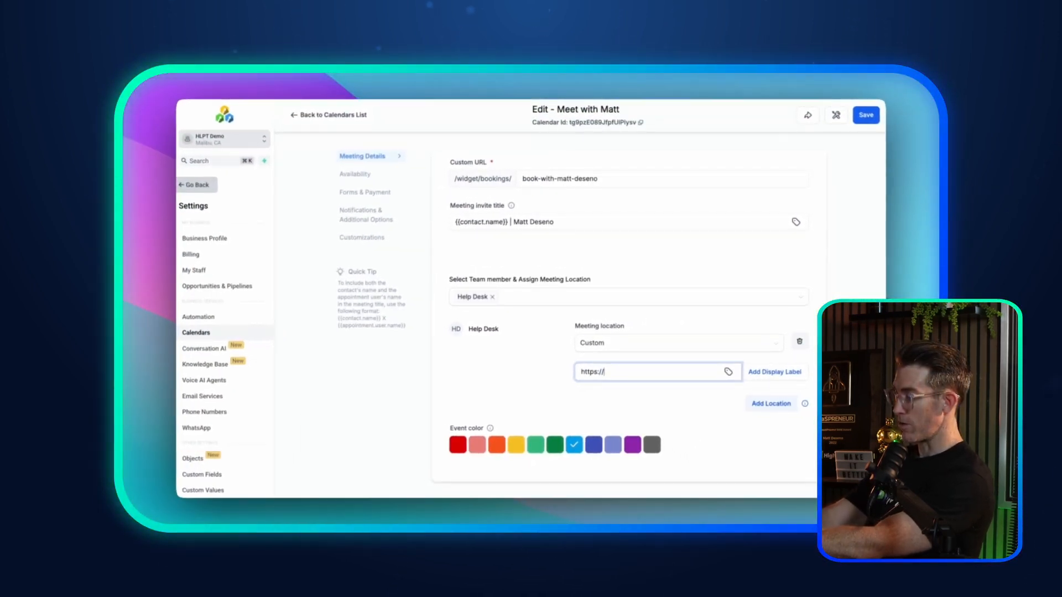
{"action": "type", "text": "hlpt.com/zoom"}
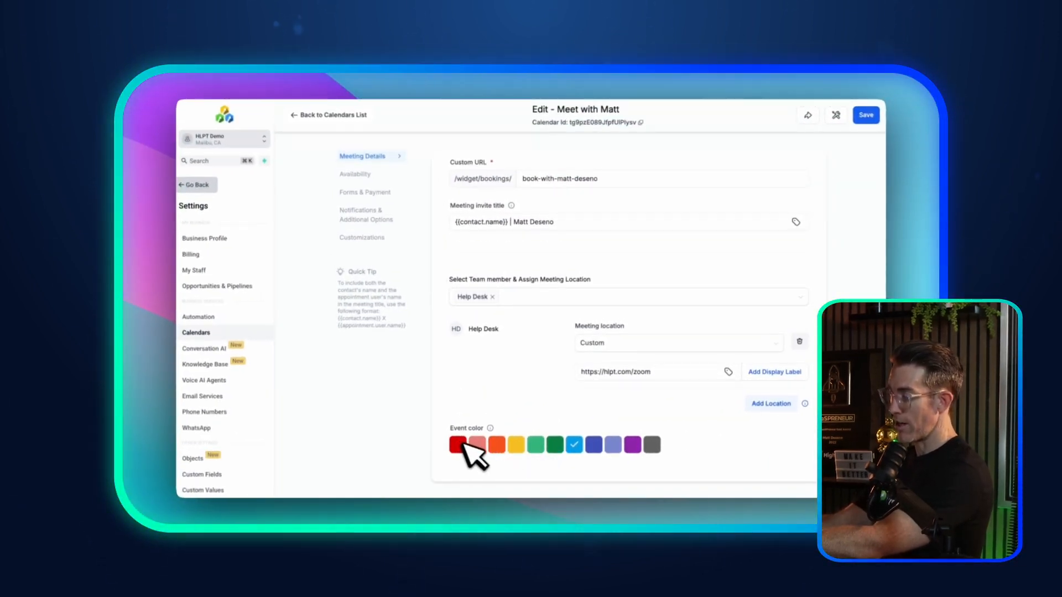
{"action": "left_click", "coordinate": [536, 445]}
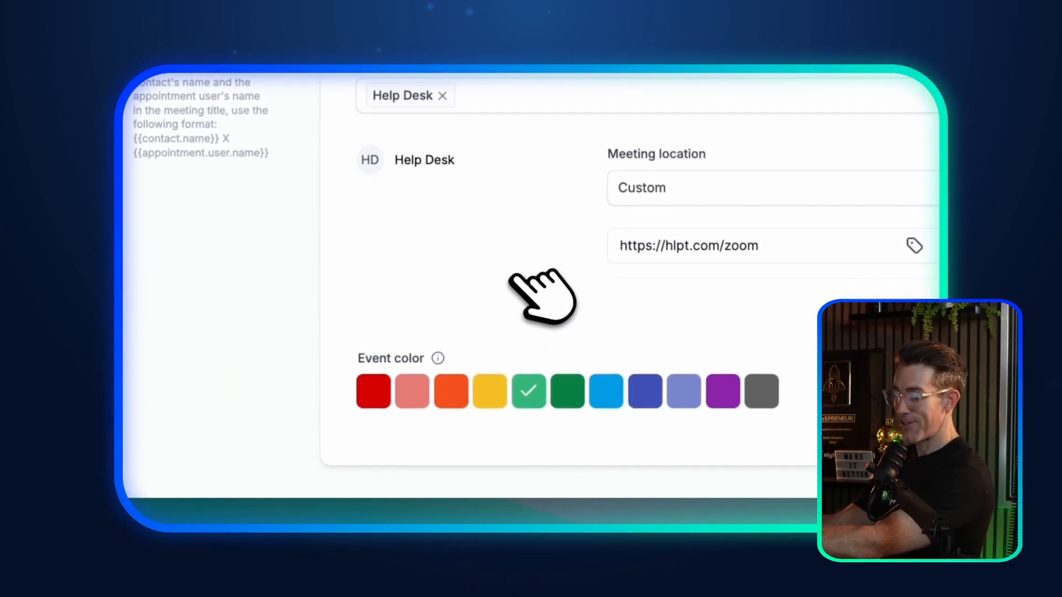
{"action": "scroll", "coordinate": [564, 362], "scroll_direction": "up", "scroll_amount": 10}
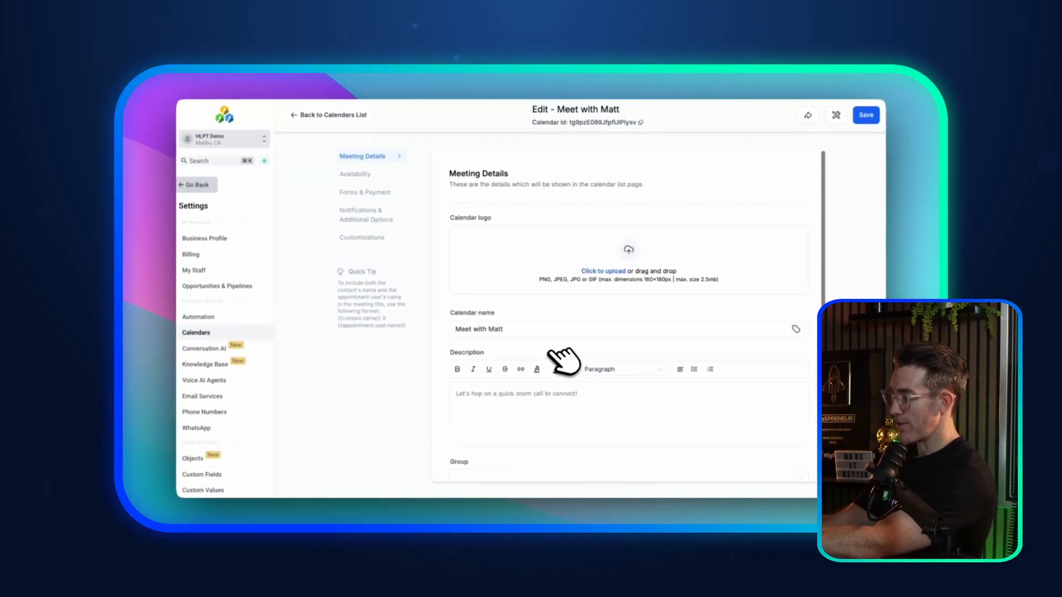
Step: In Availability, change Monday's end time to 10:00 AM
{"action": "left_click", "coordinate": [355, 174]}
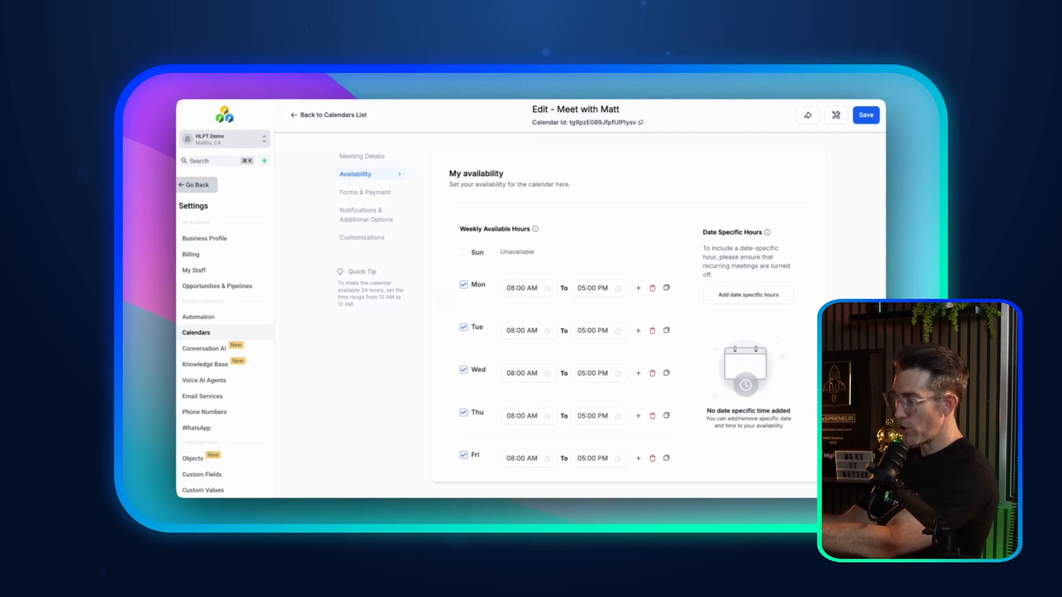
{"action": "scroll", "coordinate": [443, 297], "scroll_direction": "down", "scroll_amount": 3}
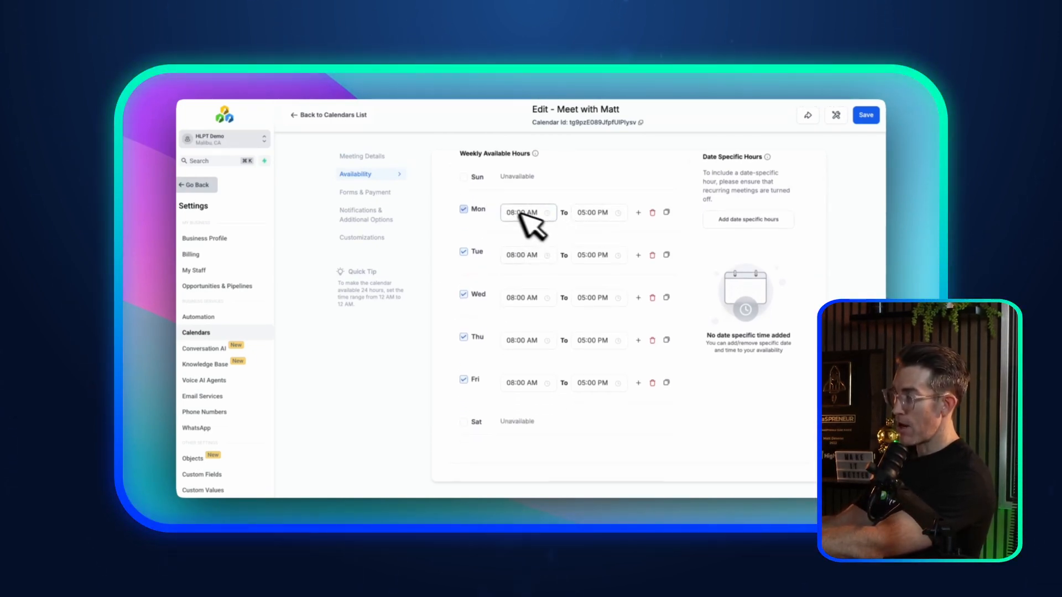
{"action": "left_click", "coordinate": [532, 212]}
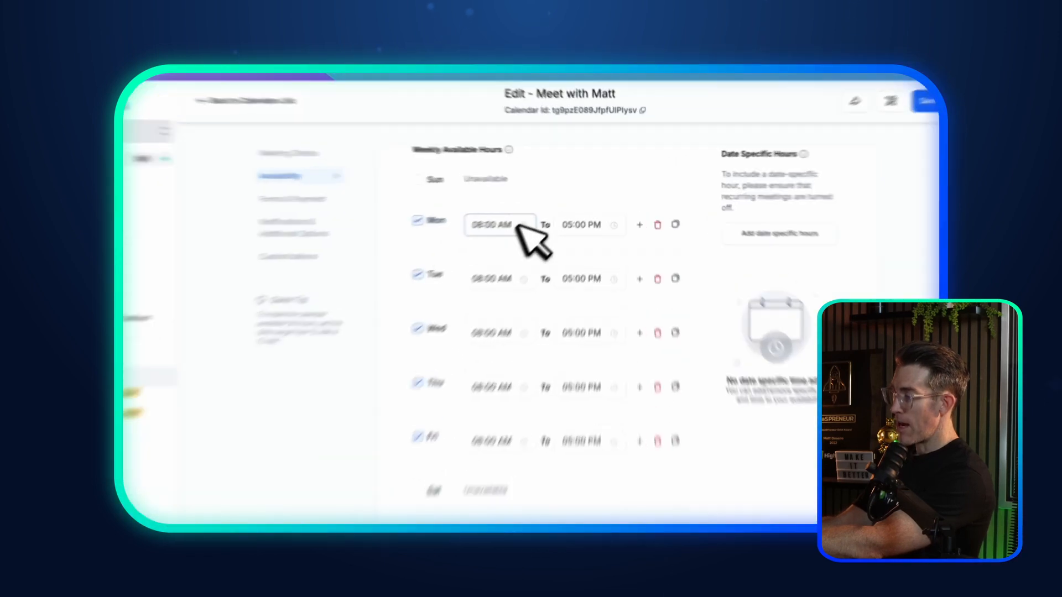
{"action": "left_click", "coordinate": [539, 262]}
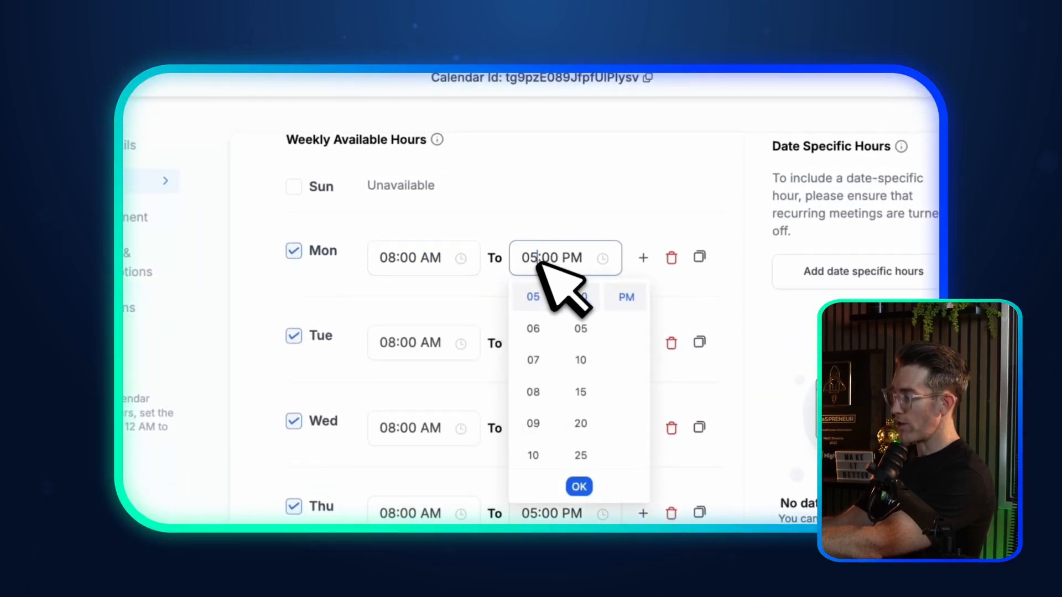
{"action": "scroll", "coordinate": [559, 302], "scroll_direction": "up", "scroll_amount": 2}
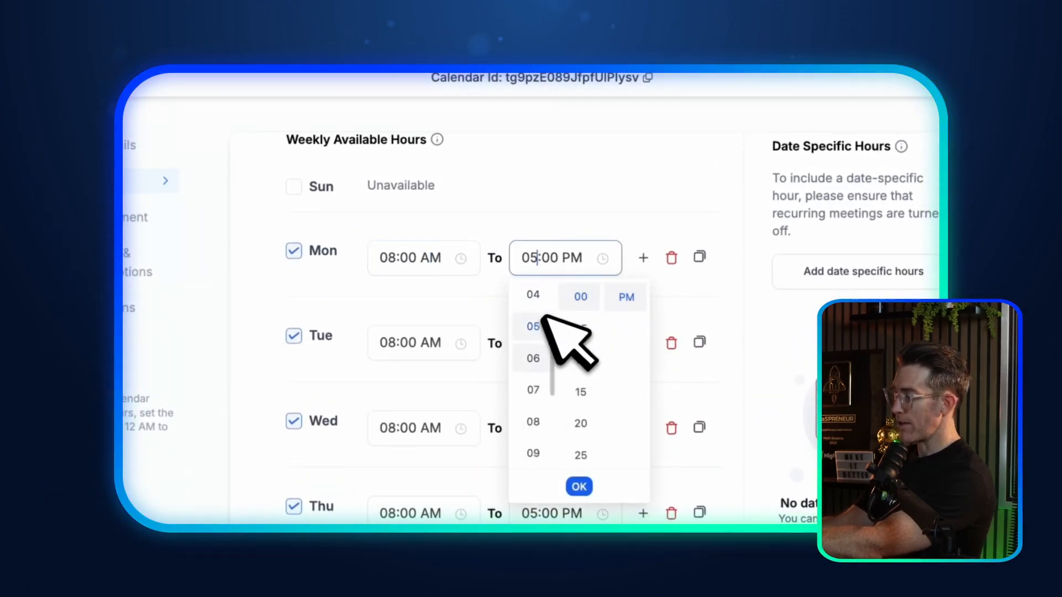
{"action": "scroll", "coordinate": [564, 299], "scroll_direction": "down", "scroll_amount": 5}
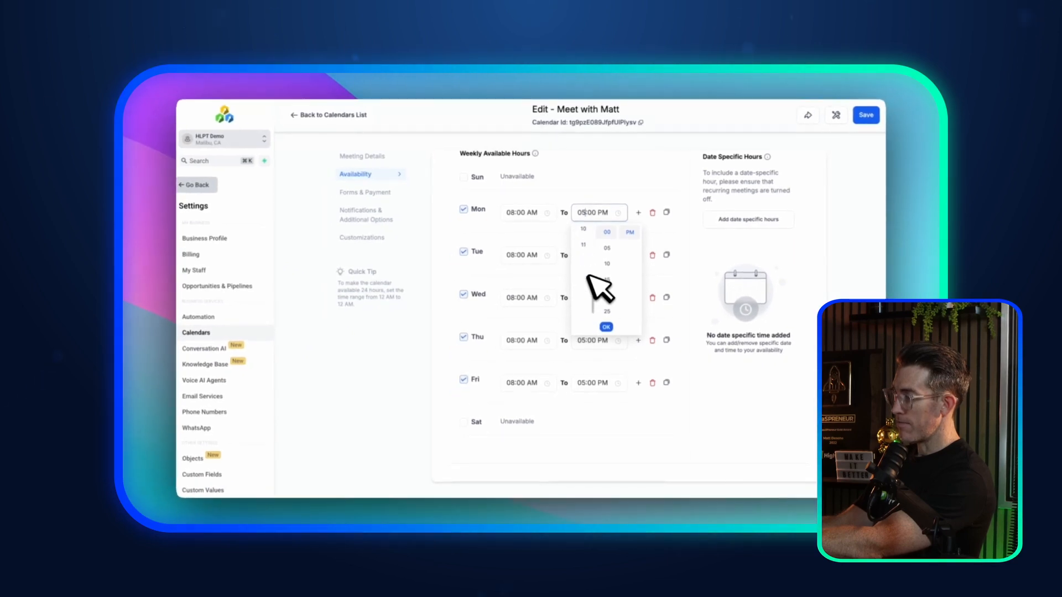
{"action": "left_click", "coordinate": [584, 258]}
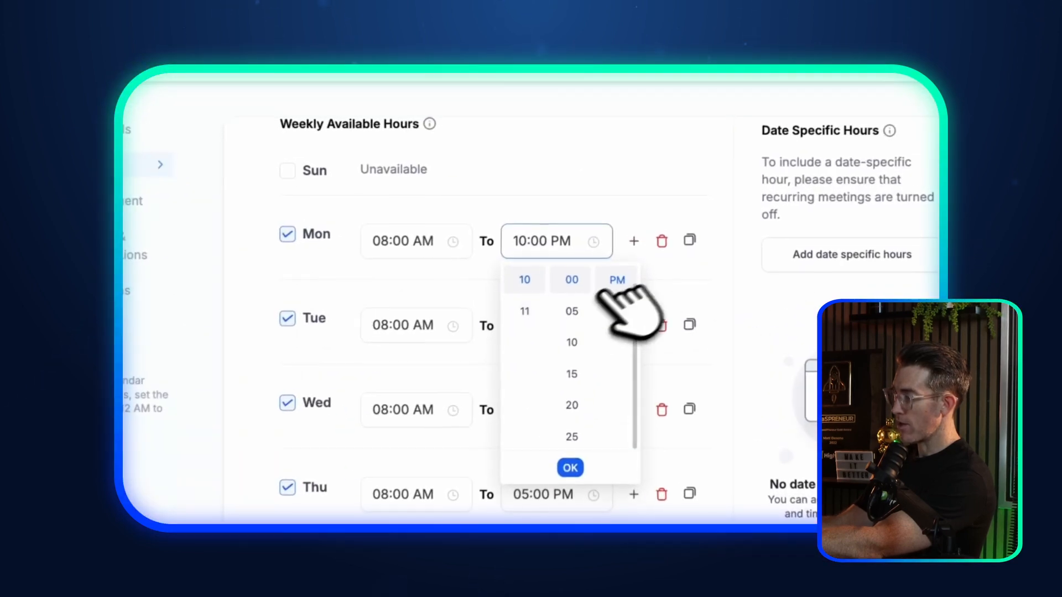
{"action": "left_click", "coordinate": [582, 180]}
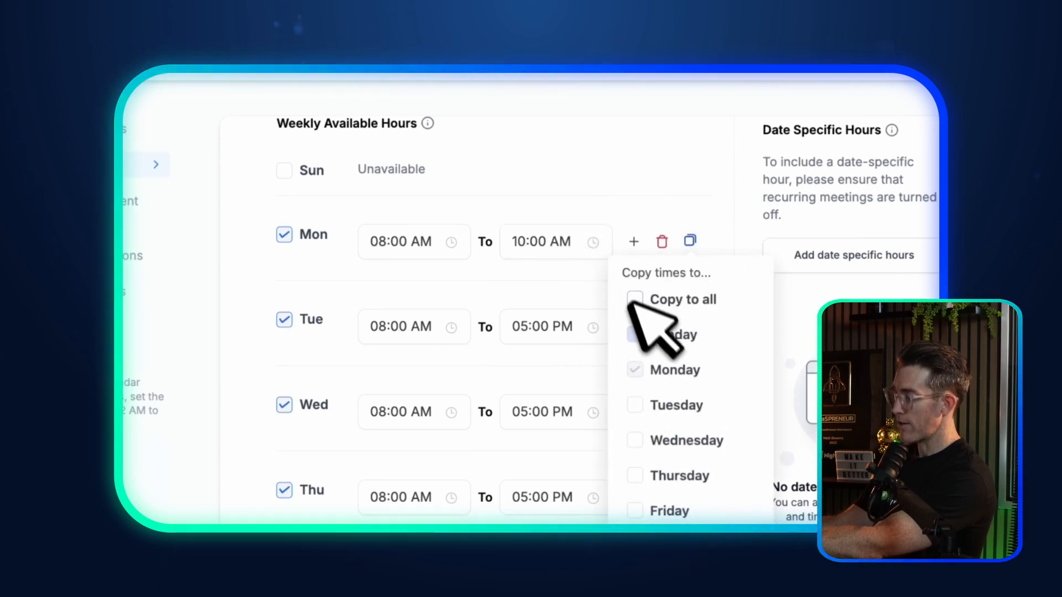
Step: Add a second Monday time range from 02:00 PM to 05:00 PM
{"action": "left_click", "coordinate": [634, 242]}
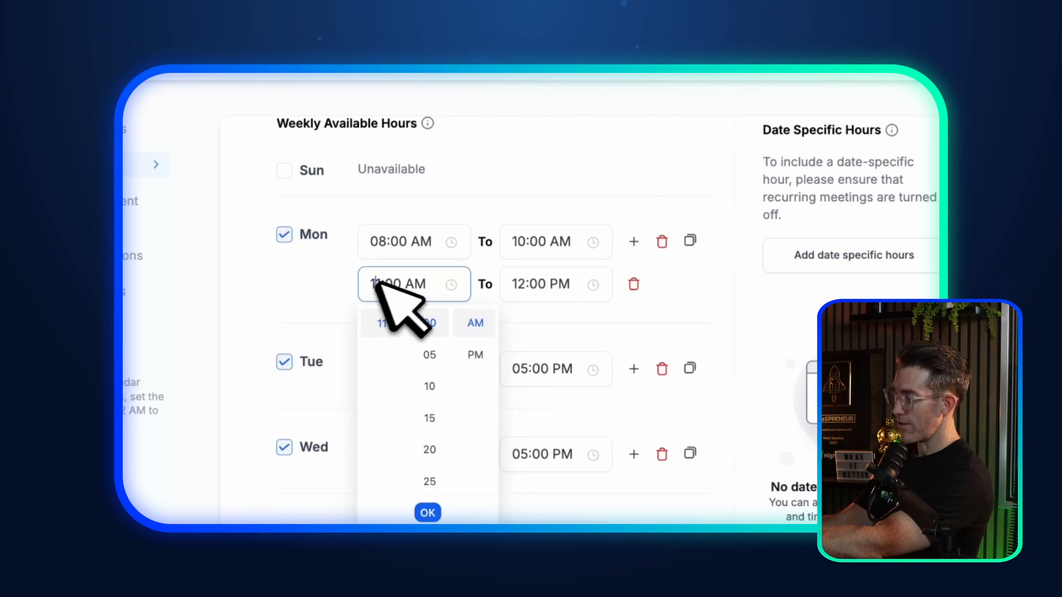
{"action": "scroll", "coordinate": [388, 343], "scroll_direction": "up", "scroll_amount": 3}
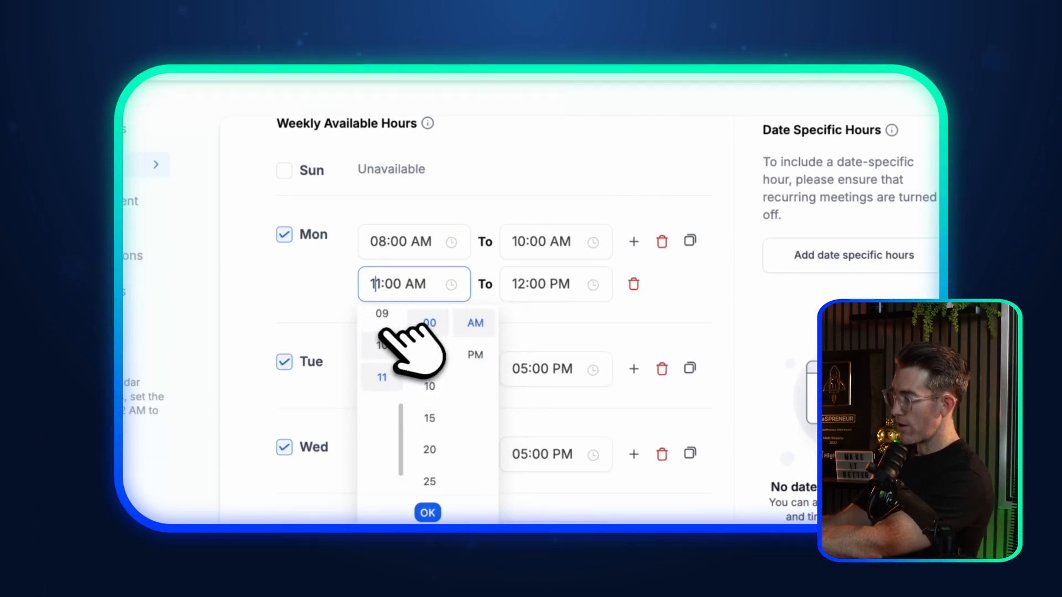
{"action": "scroll", "coordinate": [509, 262], "scroll_direction": "down", "scroll_amount": 3}
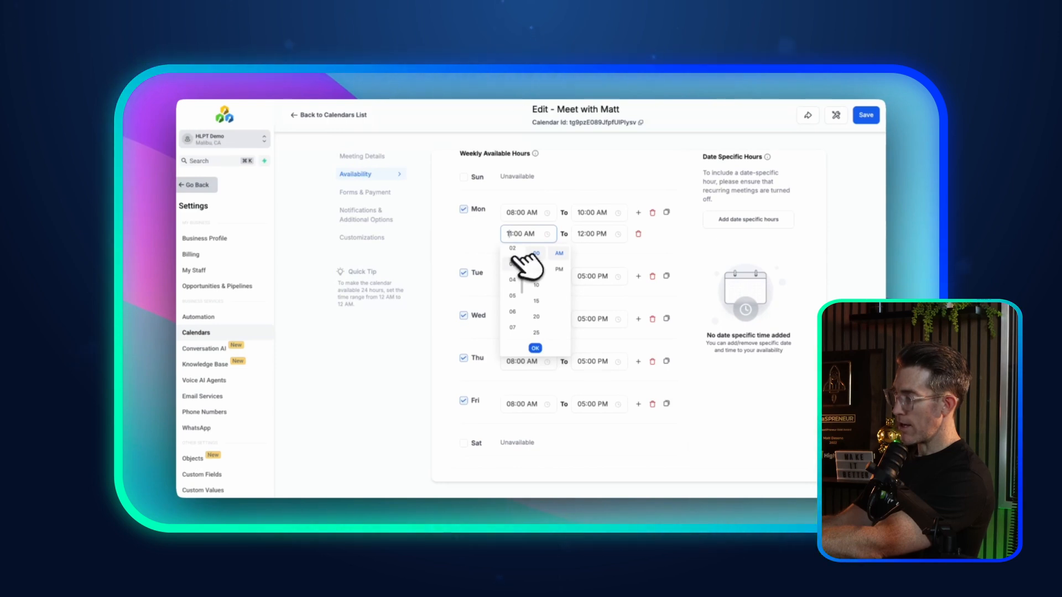
{"action": "left_click", "coordinate": [513, 249]}
{"action": "left_click", "coordinate": [559, 270]}
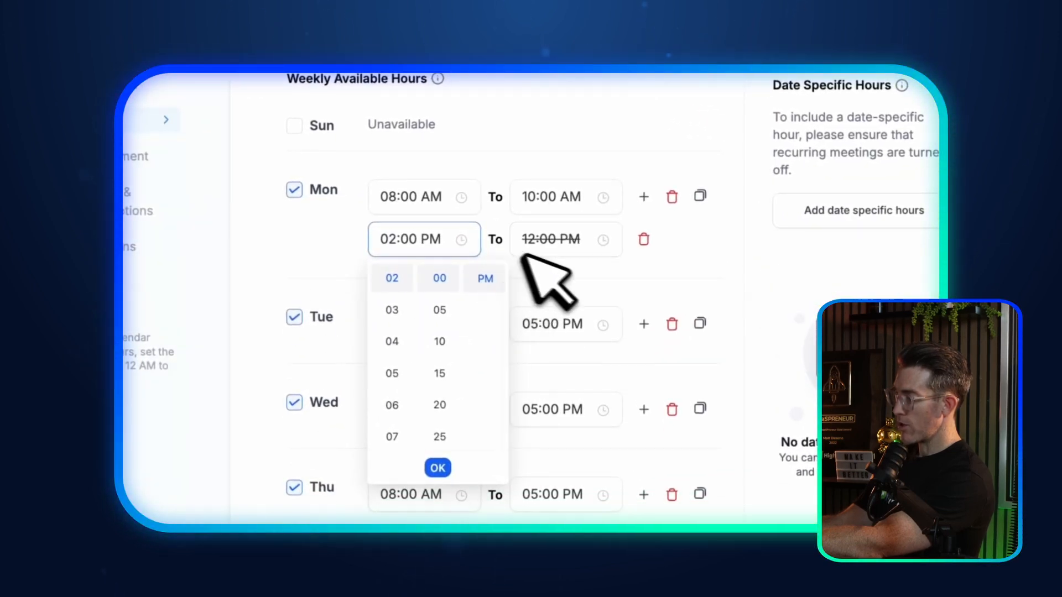
{"action": "left_click", "coordinate": [538, 241]}
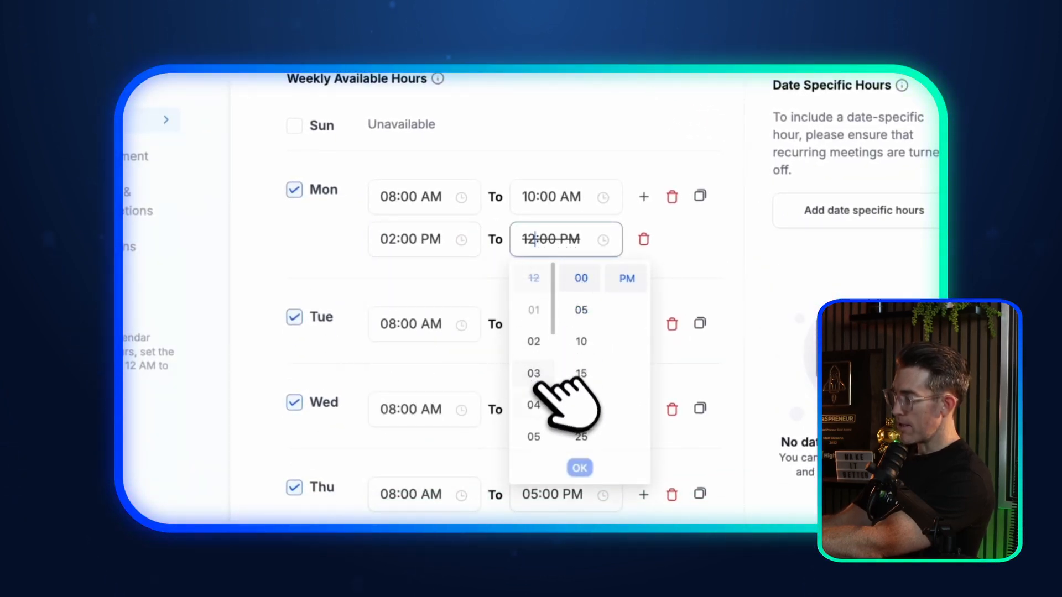
{"action": "left_click", "coordinate": [697, 236]}
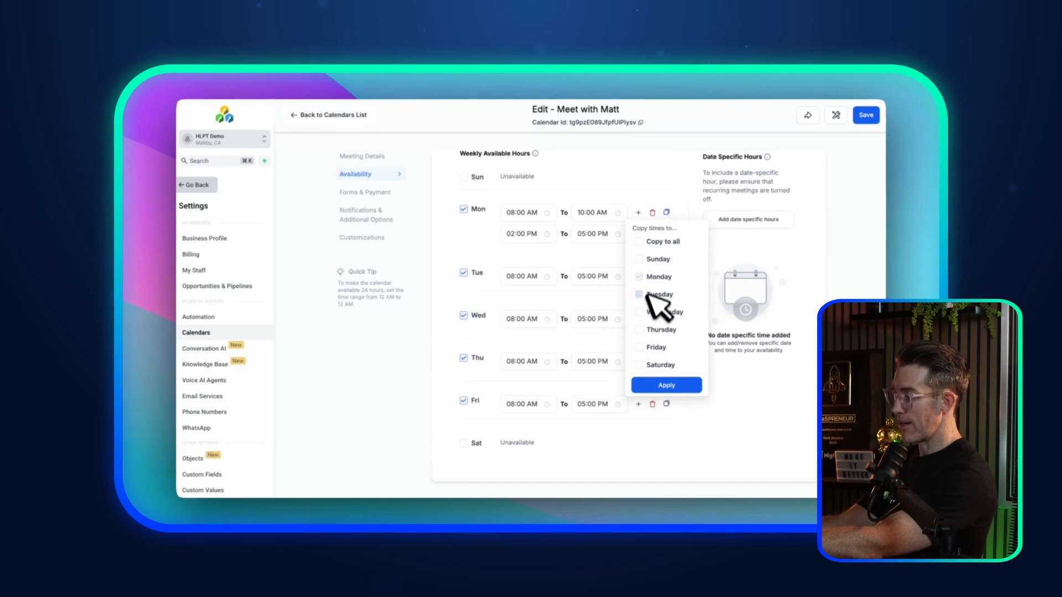
Step: Copy Monday's two time slots to Wednesday and Friday
{"action": "left_click", "coordinate": [655, 311]}
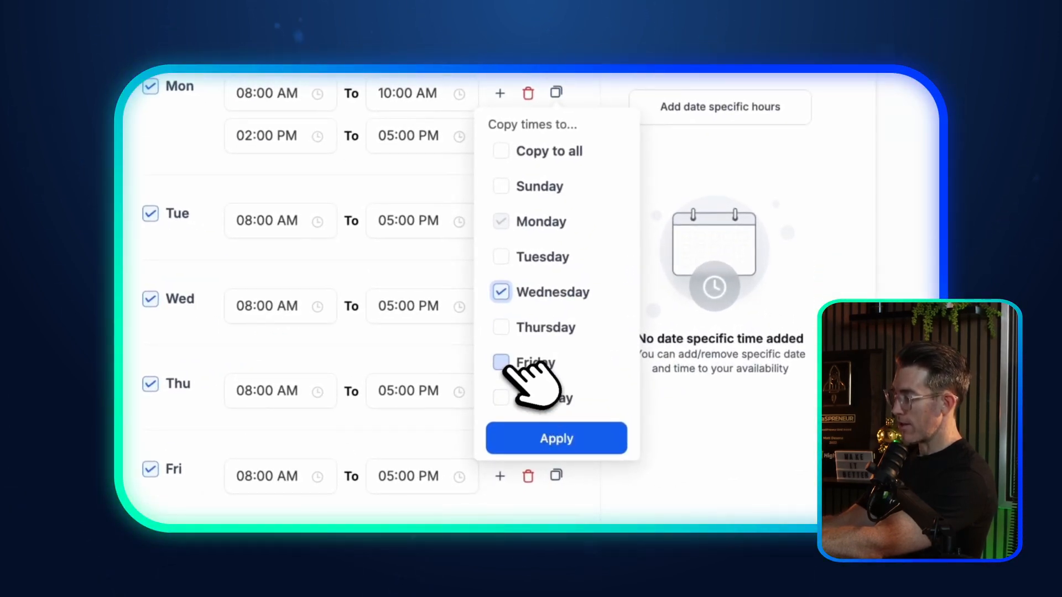
{"action": "left_click", "coordinate": [501, 363]}
{"action": "left_click", "coordinate": [602, 437]}
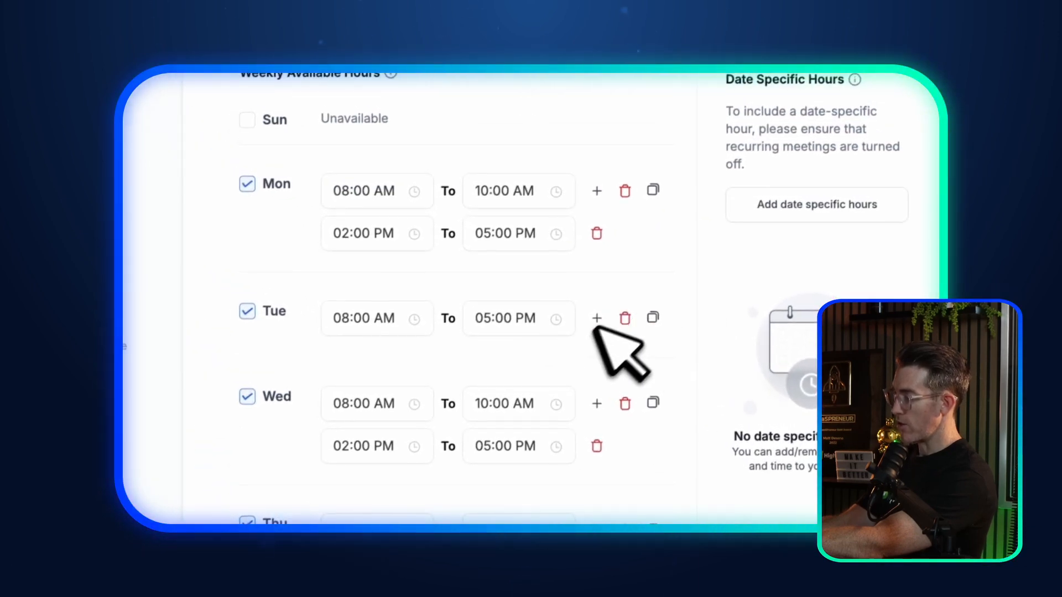
Step: Make Tuesday and Thursday unavailable
{"action": "left_click", "coordinate": [248, 312]}
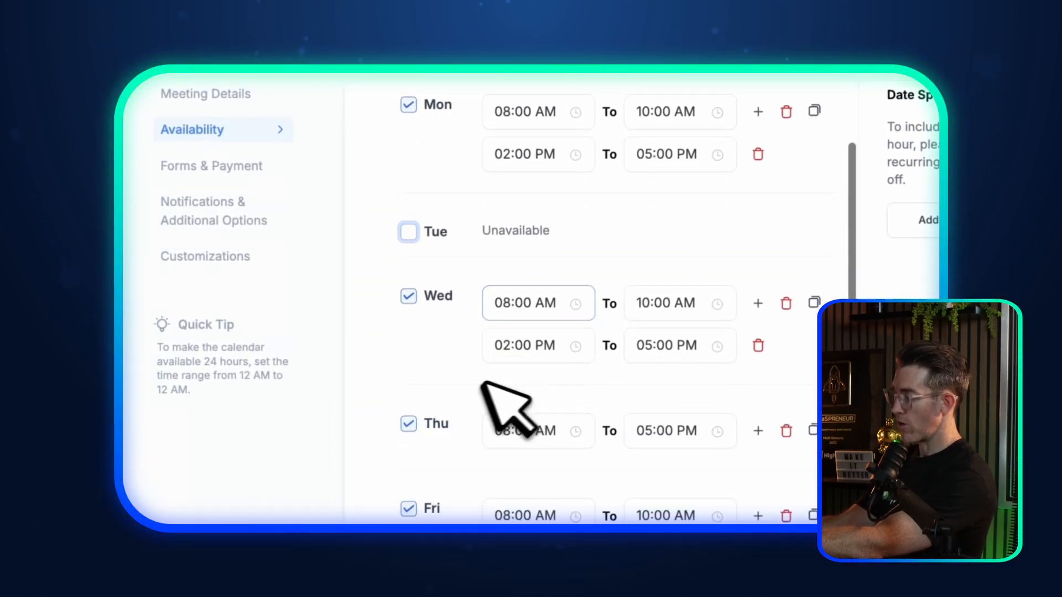
{"action": "left_click", "coordinate": [409, 424]}
{"action": "scroll", "coordinate": [470, 431], "scroll_direction": "up", "scroll_amount": 3}
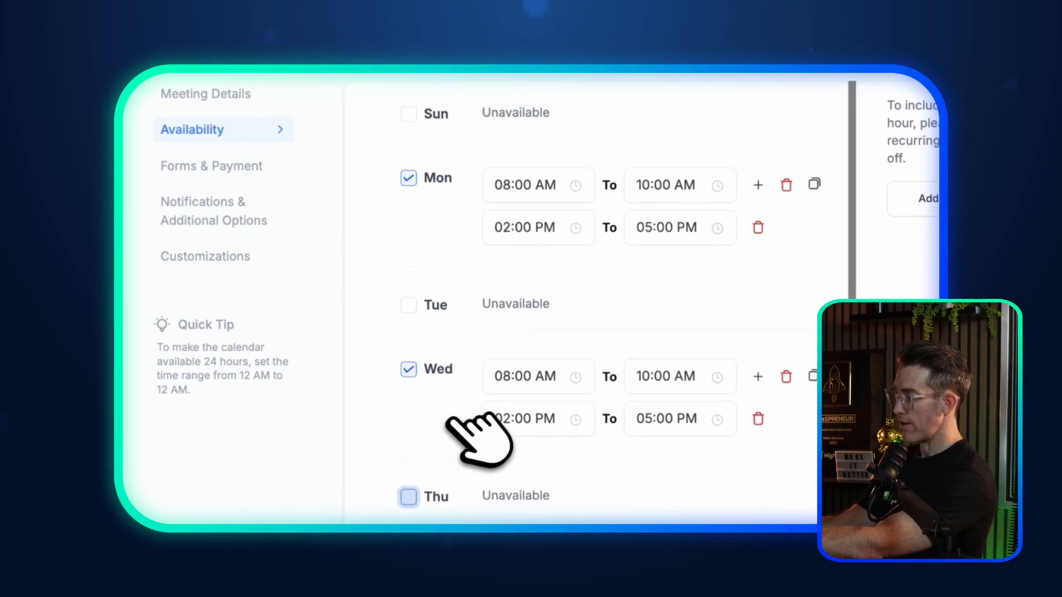
{"action": "scroll", "coordinate": [515, 373], "scroll_direction": "down", "scroll_amount": 2}
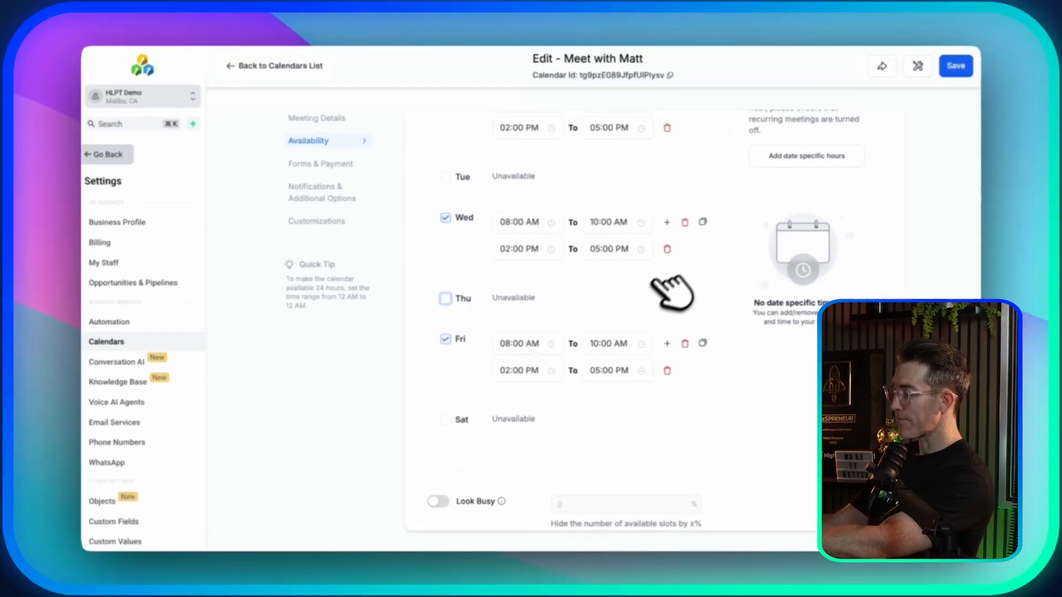
Step: Add July 4, 2025 as a date-specific entry with no time ranges, making it unavailable
{"action": "scroll", "coordinate": [664, 303], "scroll_direction": "down", "scroll_amount": 2}
{"action": "scroll", "coordinate": [669, 271], "scroll_direction": "up", "scroll_amount": 3}
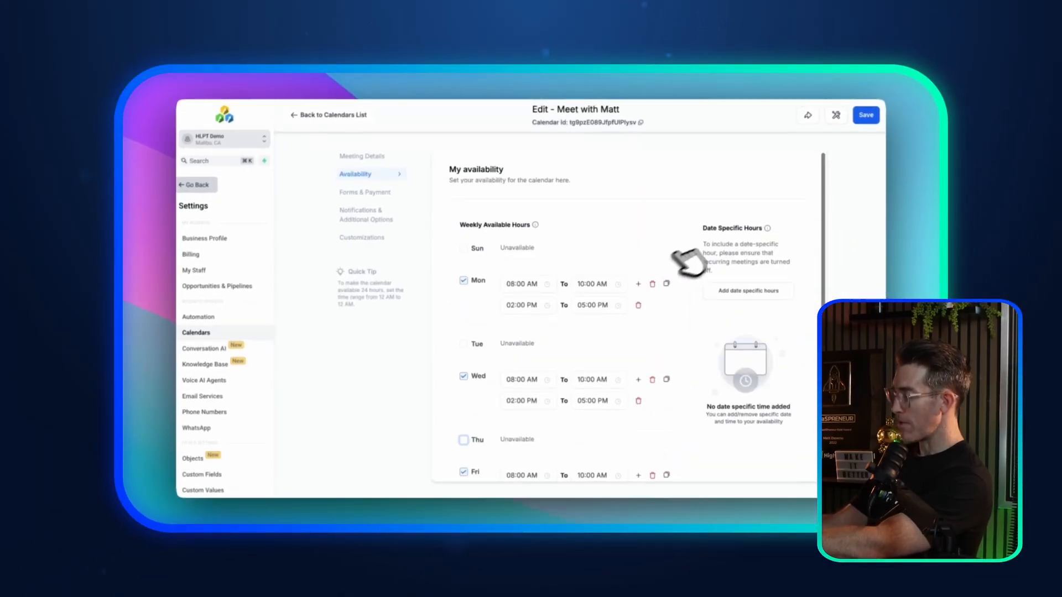
{"action": "left_click", "coordinate": [747, 289]}
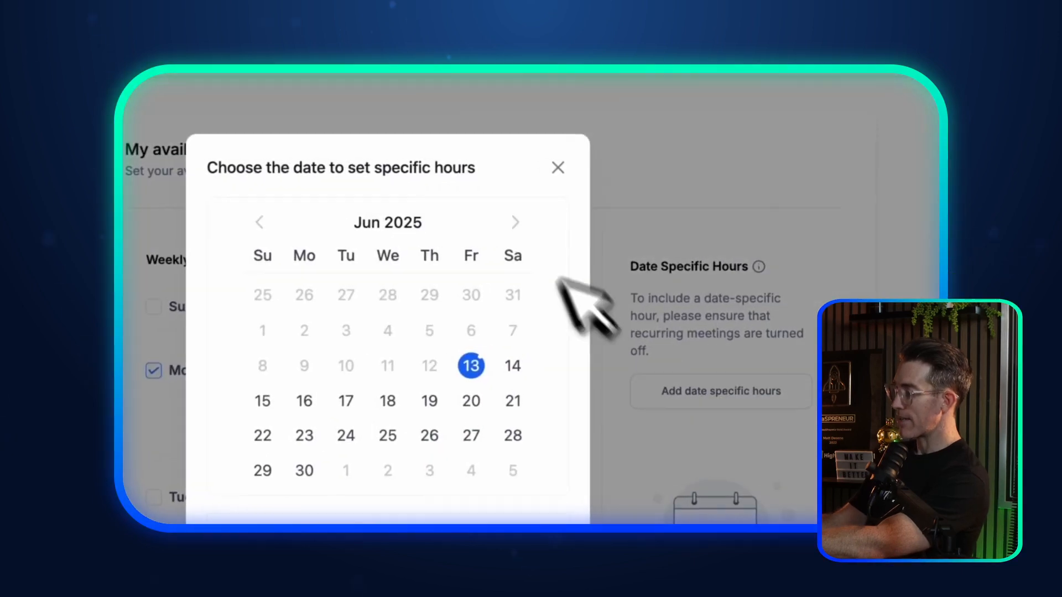
{"action": "left_click", "coordinate": [530, 226]}
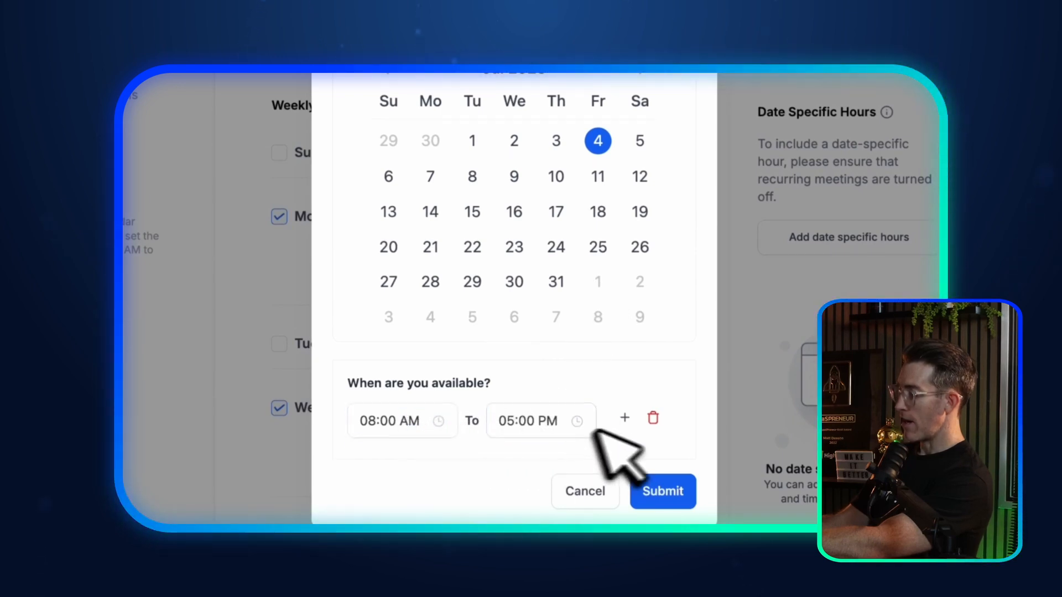
{"action": "left_click", "coordinate": [653, 419]}
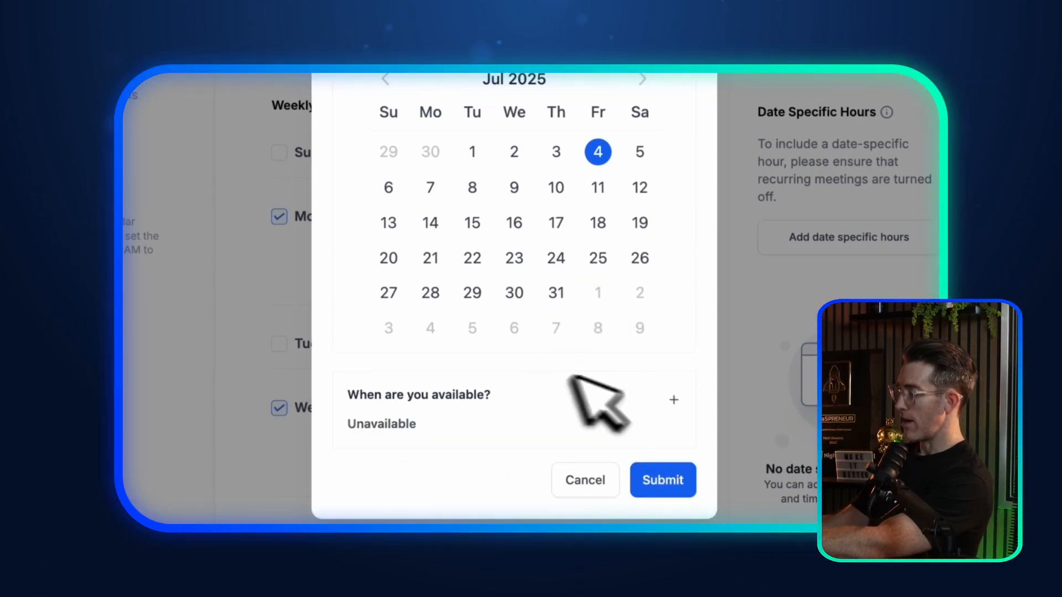
{"action": "left_click", "coordinate": [662, 480]}
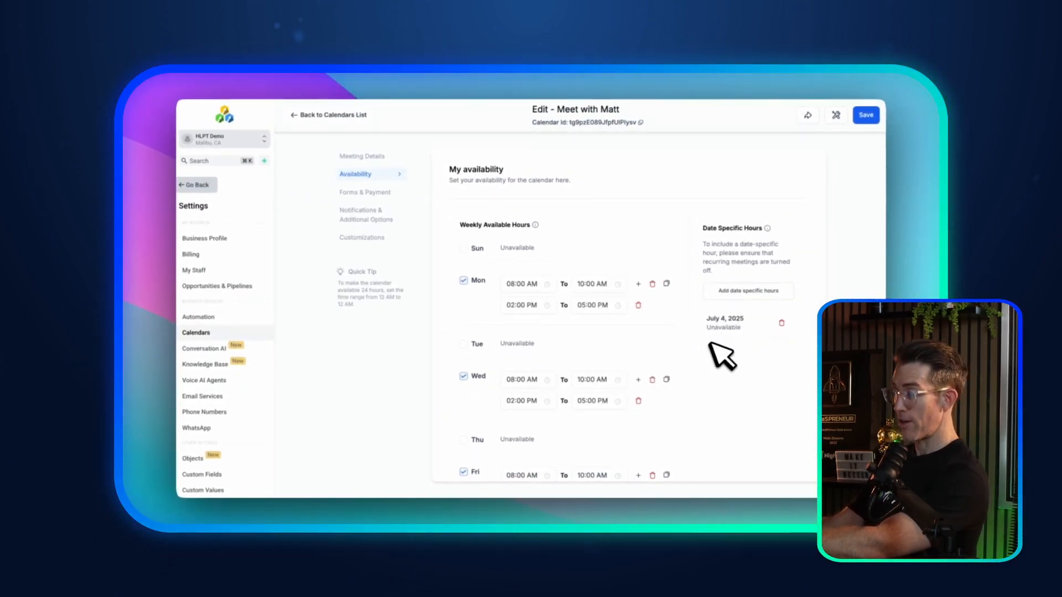
Step: Leave the second date-specific entry unsaved and switch on the Look Busy toggle
{"action": "left_click", "coordinate": [748, 291]}
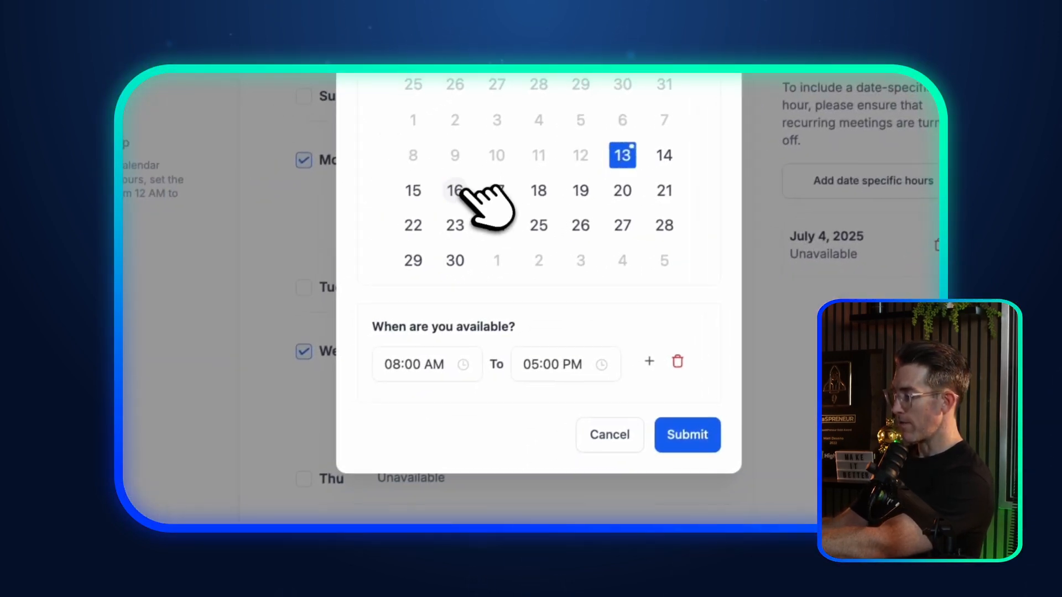
{"action": "left_click", "coordinate": [457, 191]}
{"action": "left_click", "coordinate": [622, 191]}
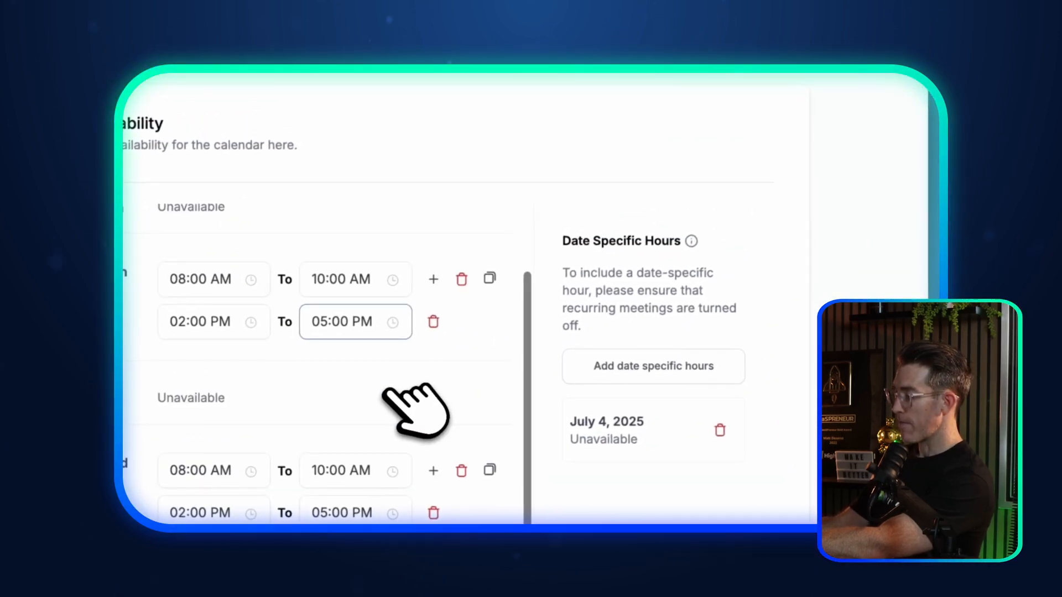
{"action": "scroll", "coordinate": [414, 410], "scroll_direction": "down", "scroll_amount": 7}
{"action": "left_click", "coordinate": [397, 263]}
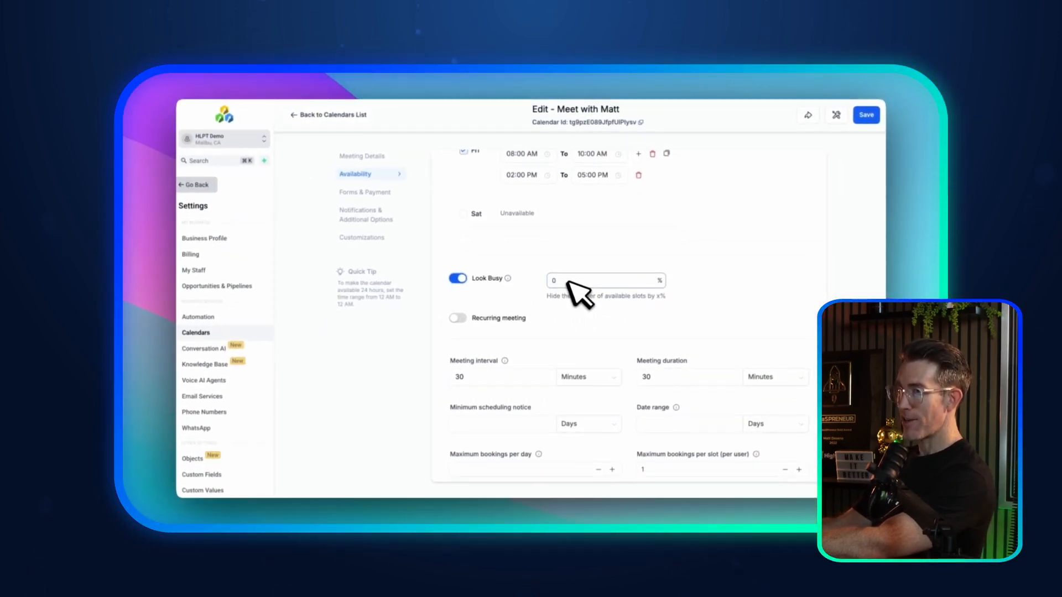
Step: Set Look Busy to hide 25% of slots and leave Recurring meeting switched off
{"action": "left_click_drag", "start_coordinate": [557, 280], "coordinate": [539, 281]}
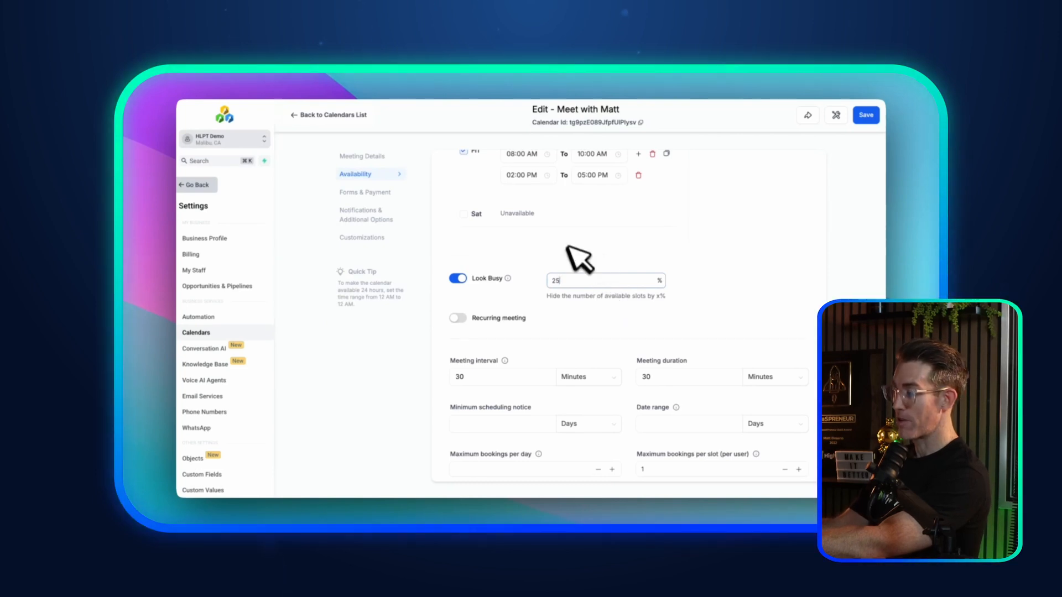
{"action": "left_click", "coordinate": [458, 318]}
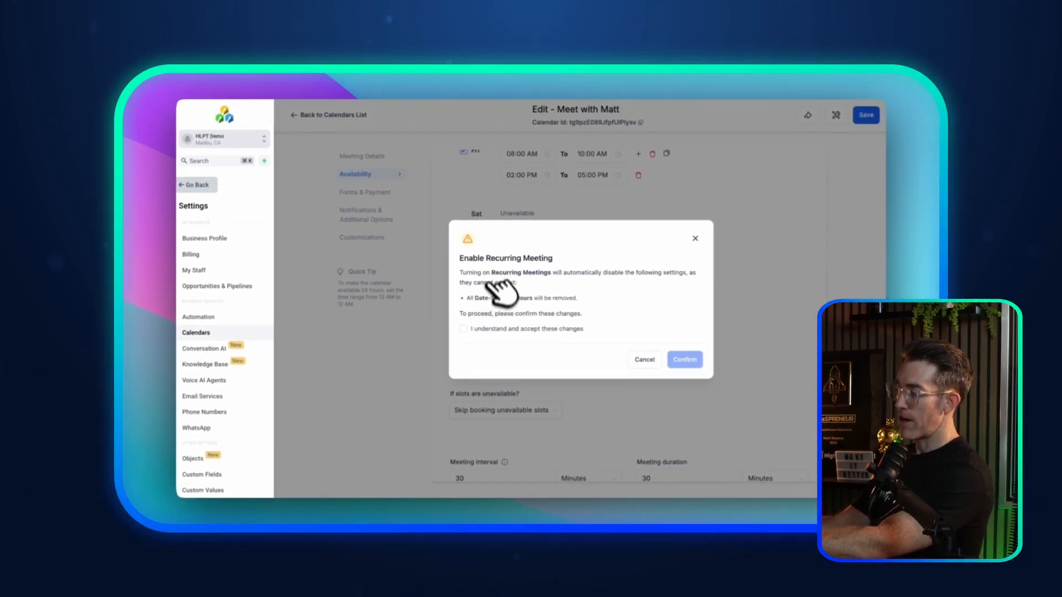
{"action": "left_click", "coordinate": [695, 238]}
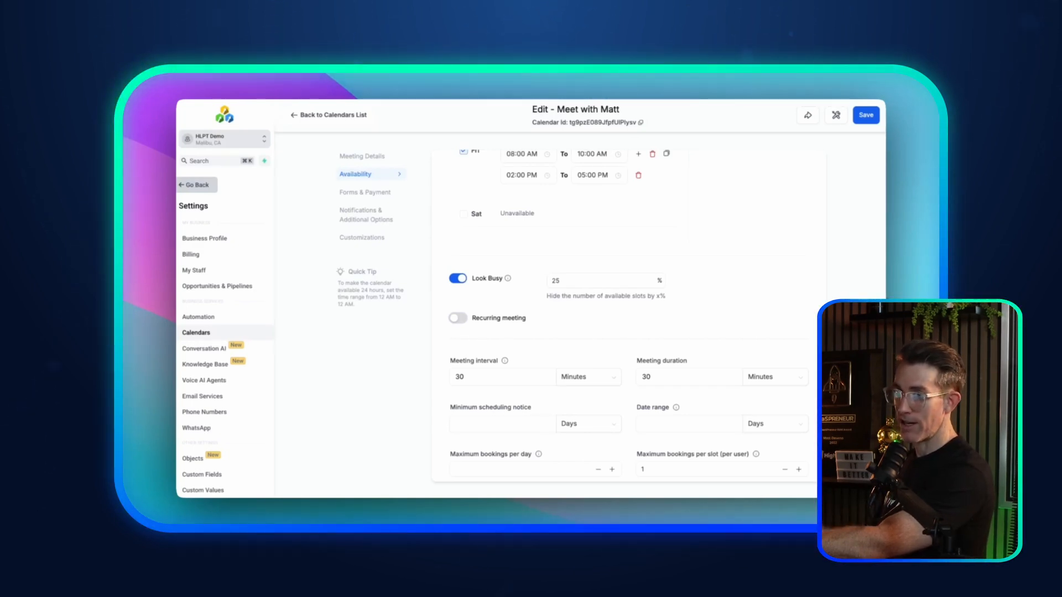
Step: Try 60 and then 45 as the meeting interval value
{"action": "scroll", "coordinate": [506, 296], "scroll_direction": "down", "scroll_amount": 1}
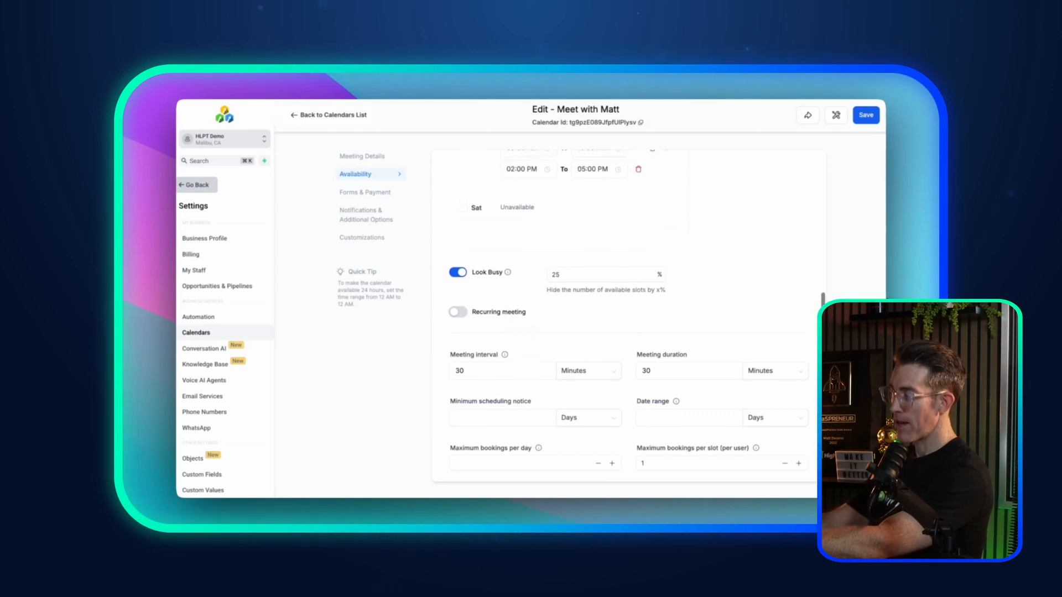
{"action": "scroll", "coordinate": [508, 302], "scroll_direction": "down", "scroll_amount": 1}
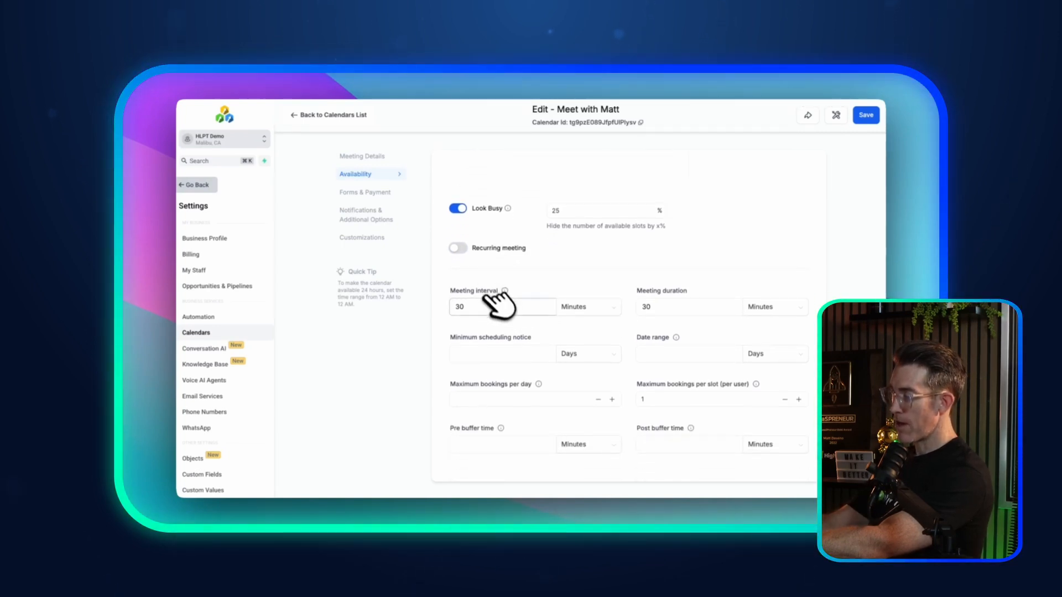
{"action": "left_click", "coordinate": [655, 310]}
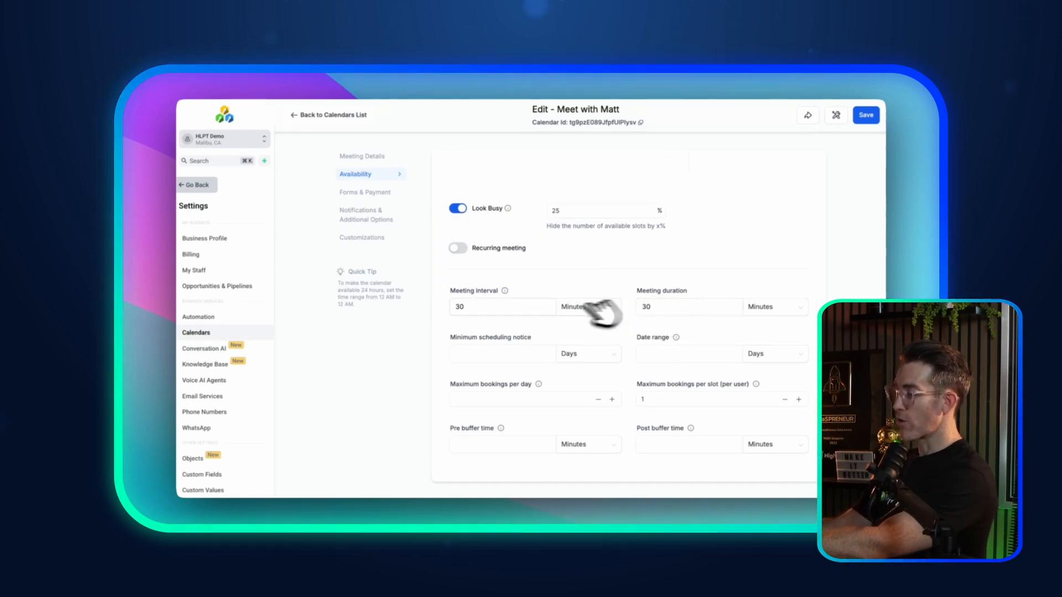
{"action": "mouse_move", "coordinate": [505, 290]}
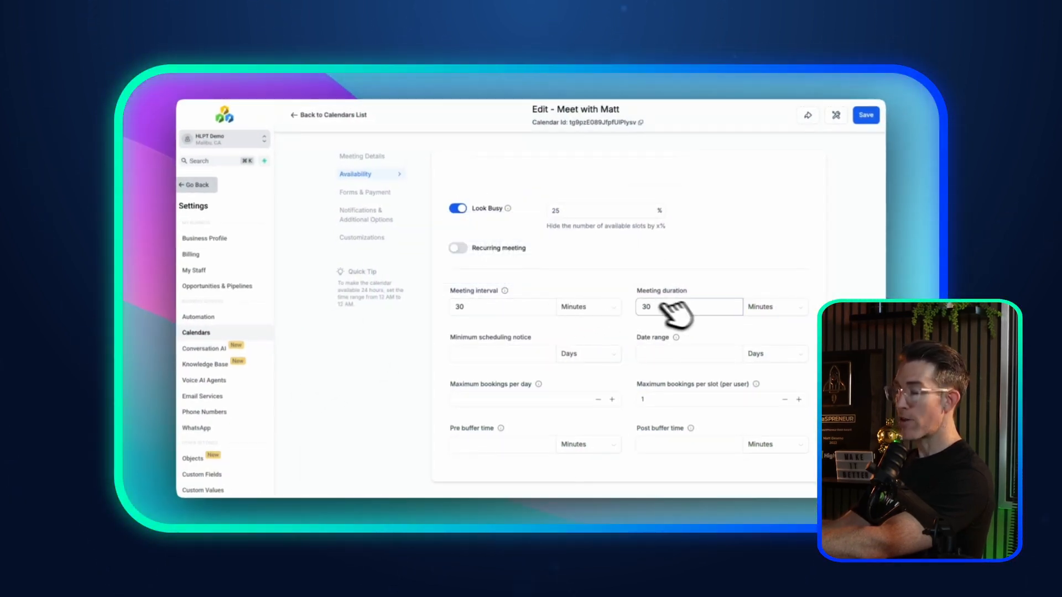
{"action": "left_click_drag", "start_coordinate": [533, 313], "coordinate": [444, 304]}
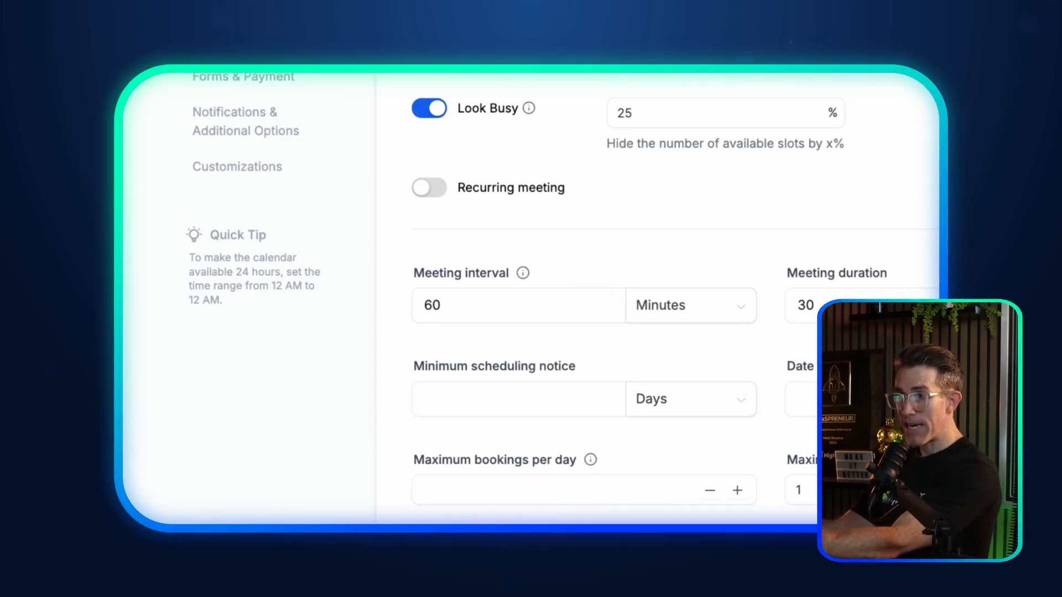
{"action": "left_click_drag", "start_coordinate": [476, 306], "coordinate": [416, 303]}
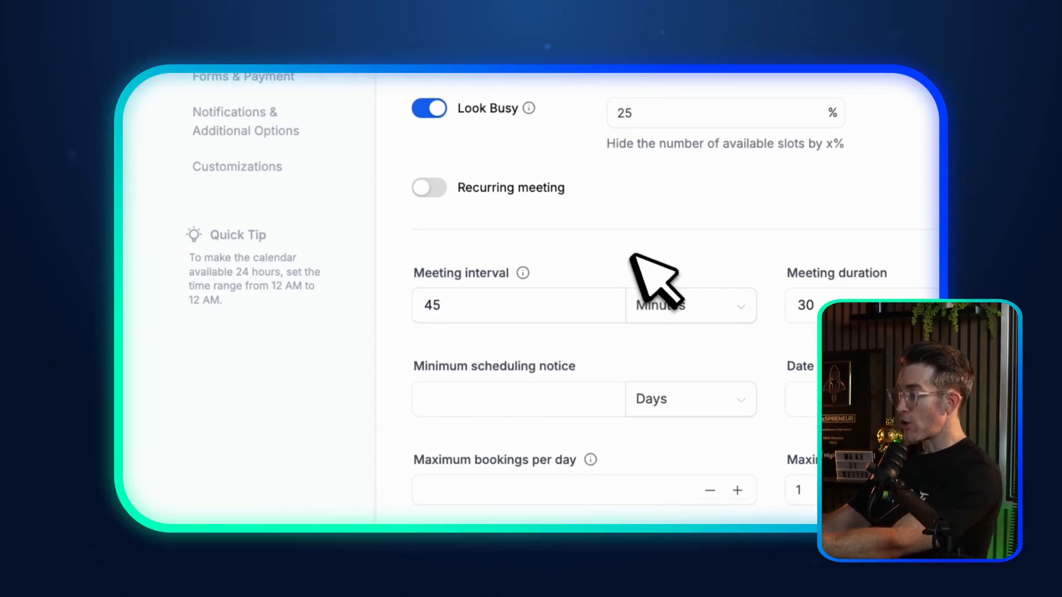
{"action": "left_click", "coordinate": [809, 308]}
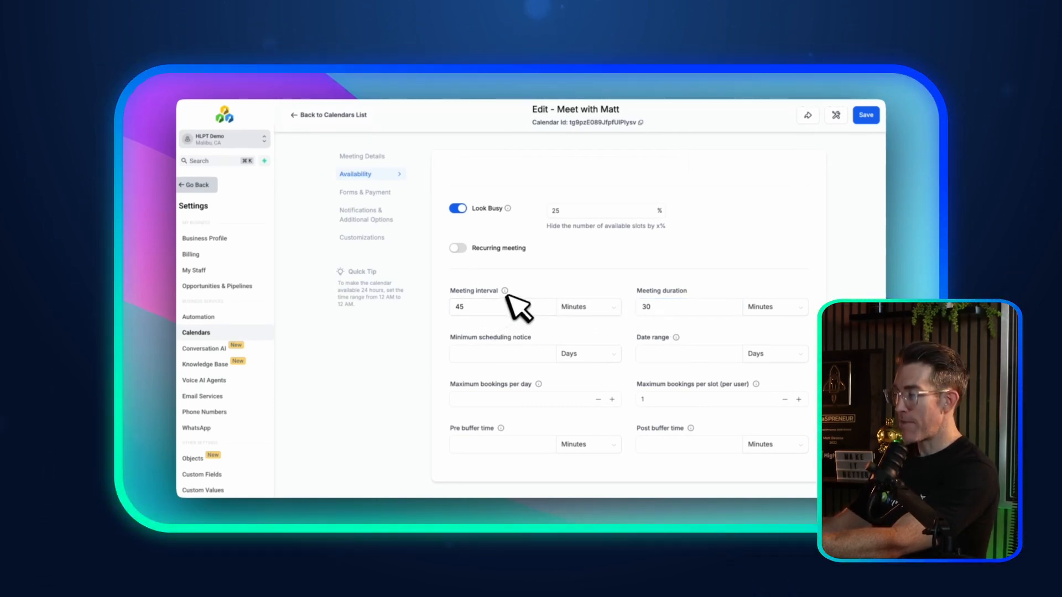
{"action": "mouse_move", "coordinate": [508, 294]}
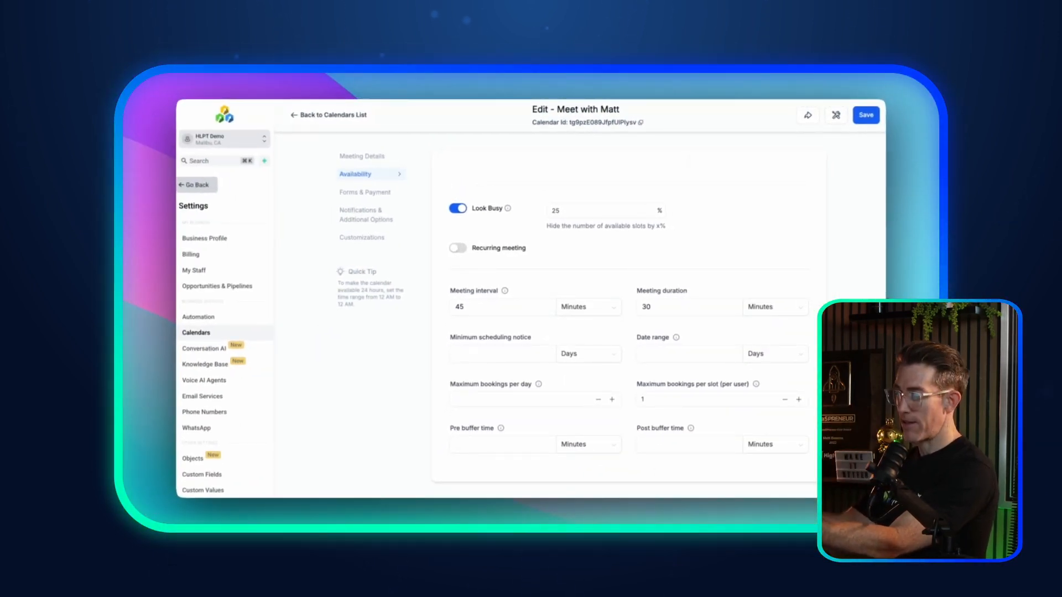
{"action": "left_click", "coordinate": [499, 306]}
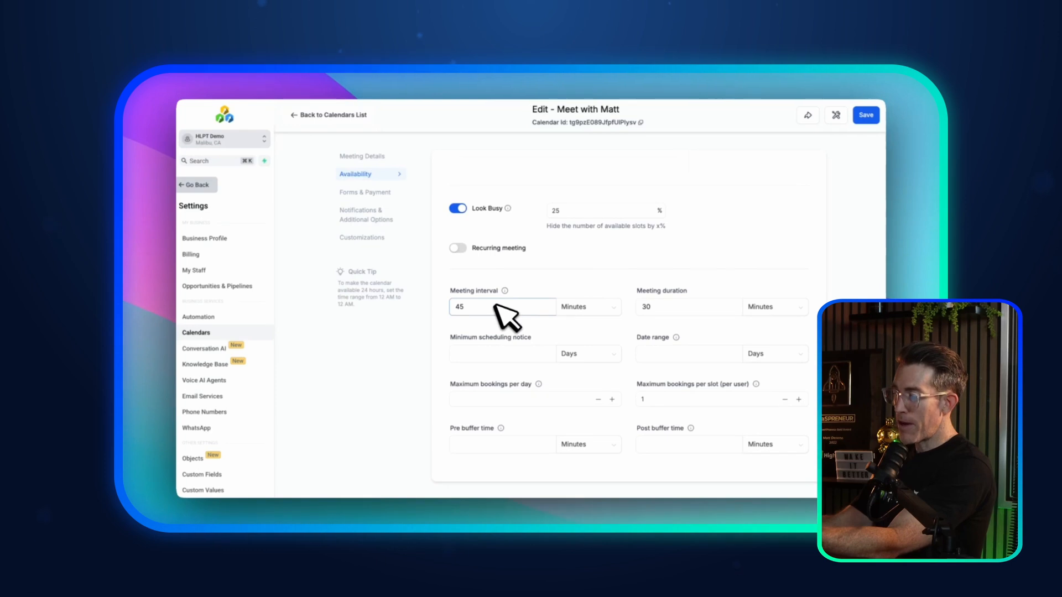
{"action": "left_click_drag", "start_coordinate": [479, 303], "coordinate": [429, 306]}
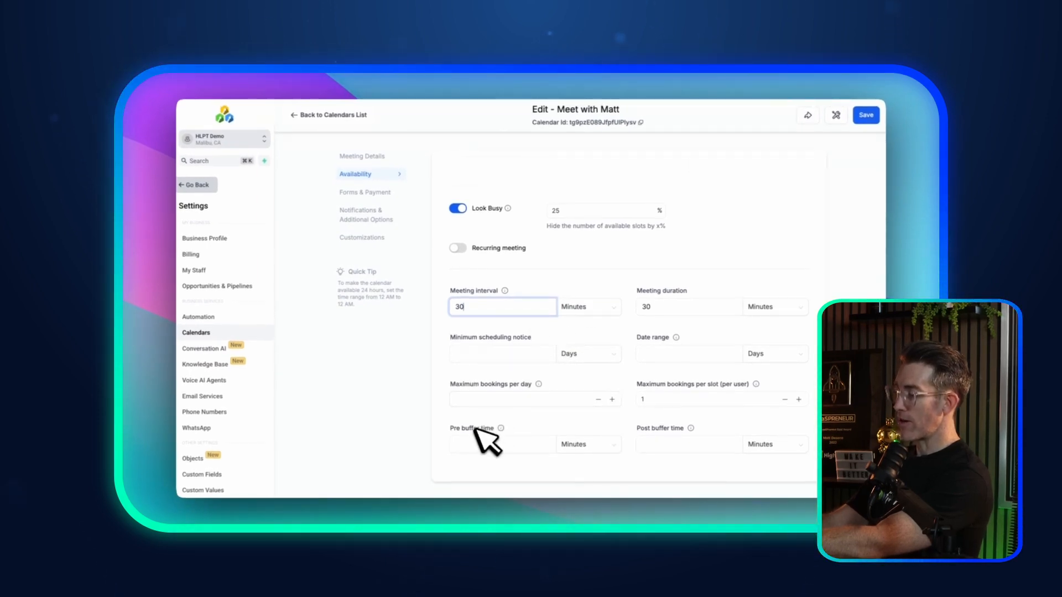
Step: Enter 15 minutes for both the meeting interval and the pre buffer time
{"action": "left_click", "coordinate": [493, 446]}
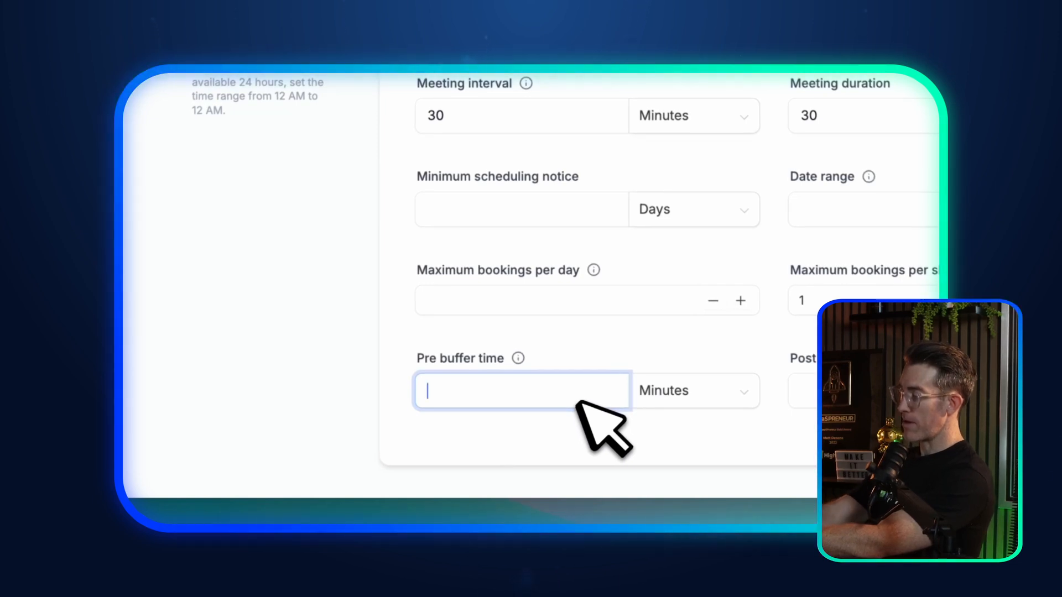
{"action": "type", "text": "15"}
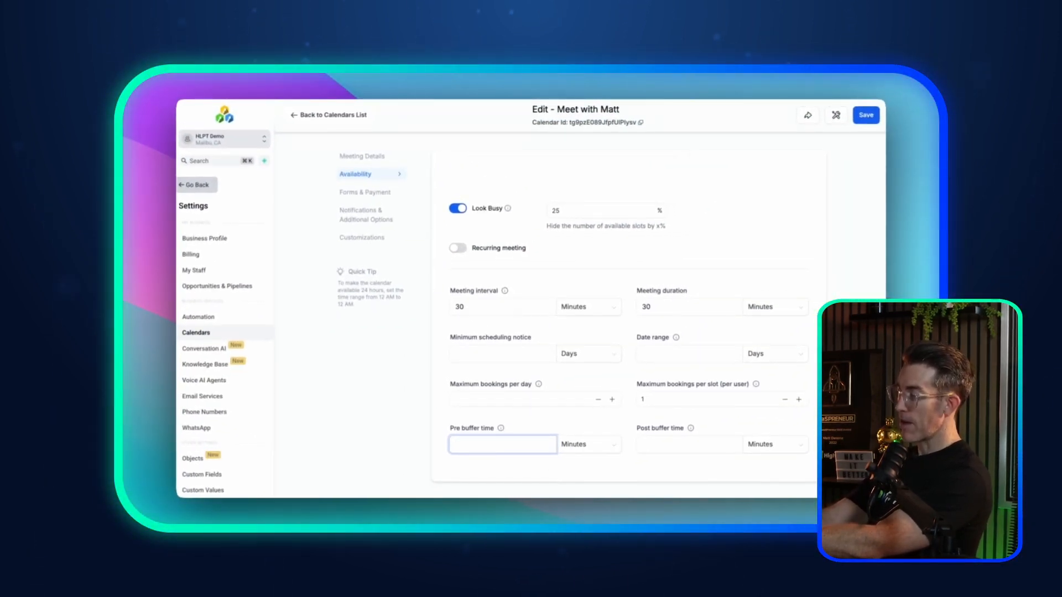
{"action": "double_click", "coordinate": [460, 307]}
{"action": "key", "text": "BackSpace"}
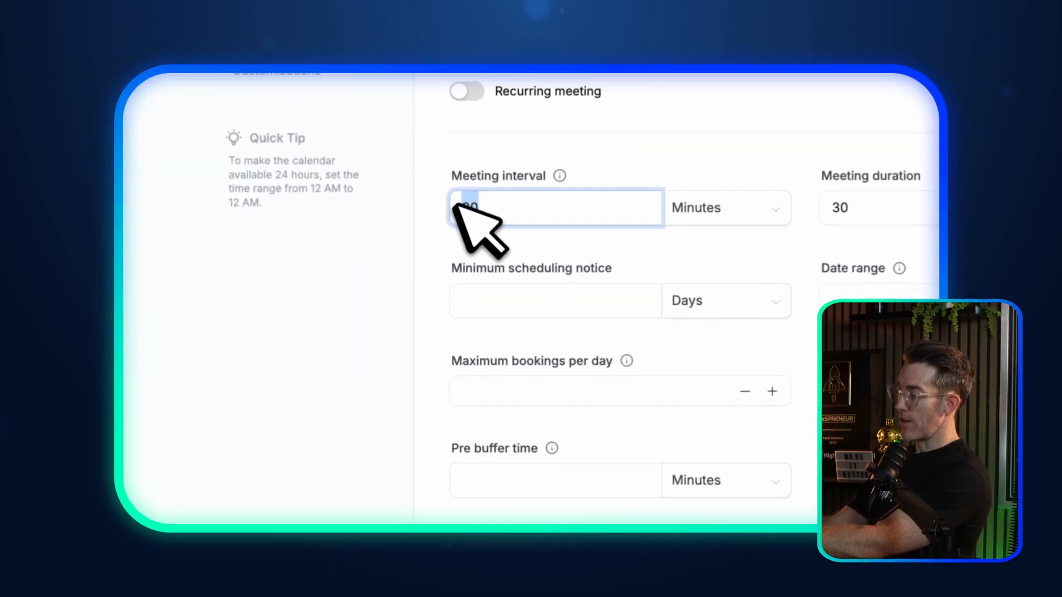
{"action": "type", "text": "15"}
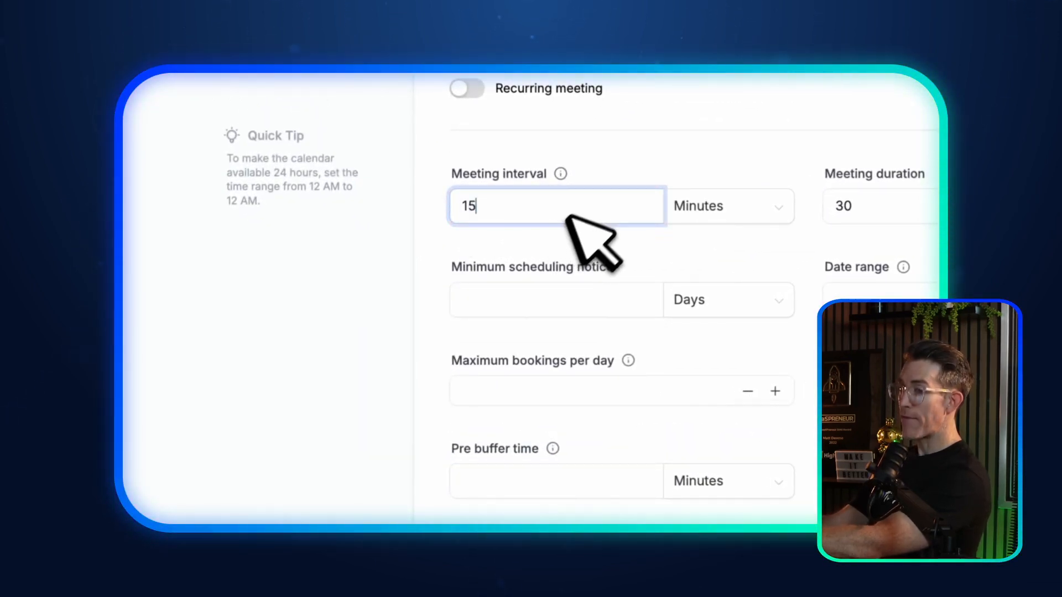
{"action": "left_click", "coordinate": [516, 477]}
{"action": "type", "text": "15"}
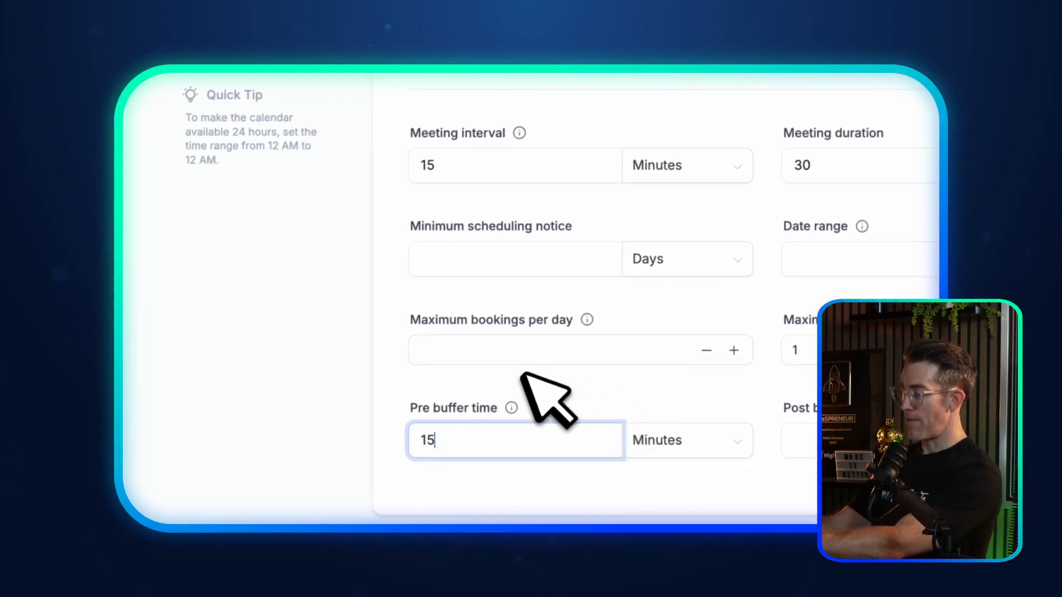
{"action": "left_click", "coordinate": [488, 295]}
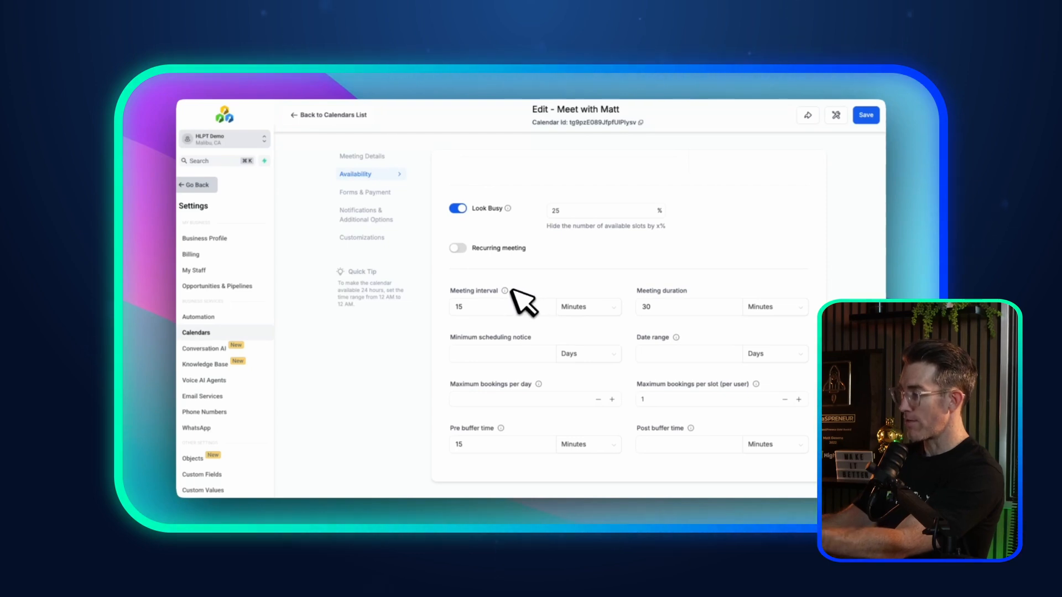
Step: Set the minimum scheduling notice to 1 day, keeping Days as the unit
{"action": "left_click", "coordinate": [532, 357]}
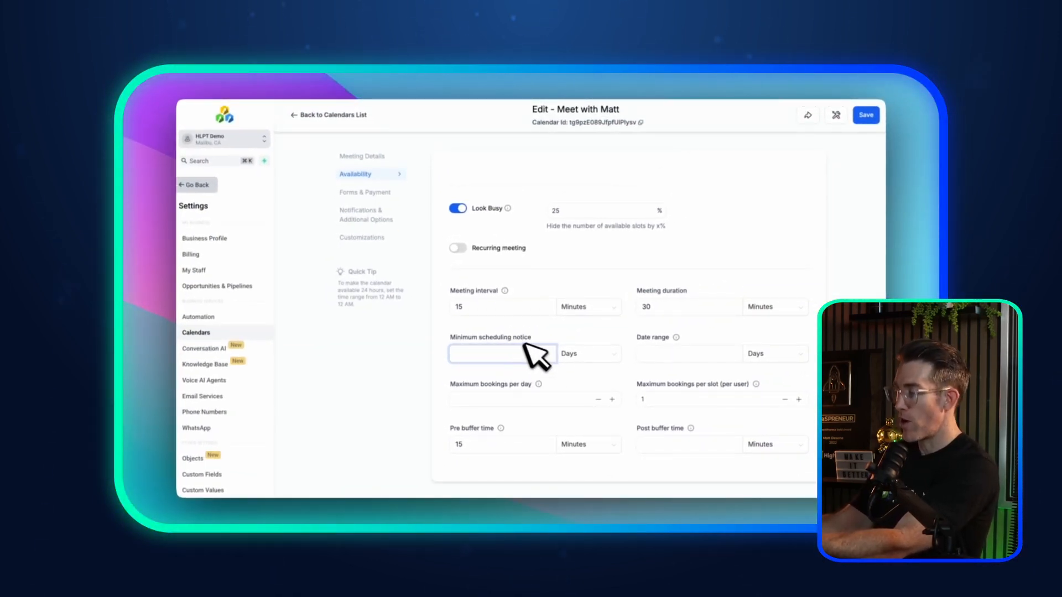
{"action": "left_click", "coordinate": [579, 354]}
{"action": "left_click", "coordinate": [574, 372]}
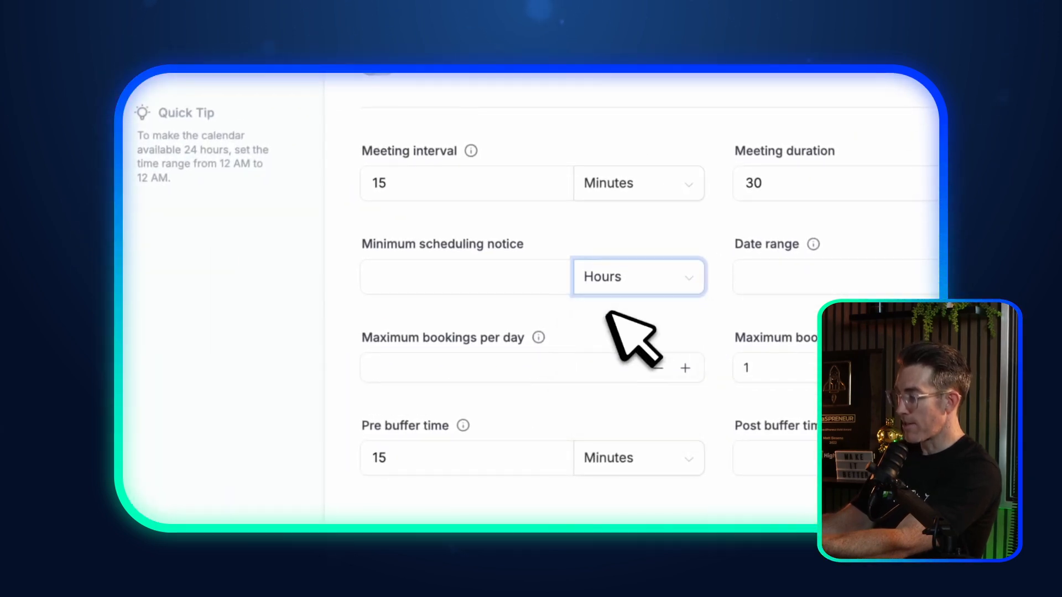
{"action": "left_click", "coordinate": [463, 284]}
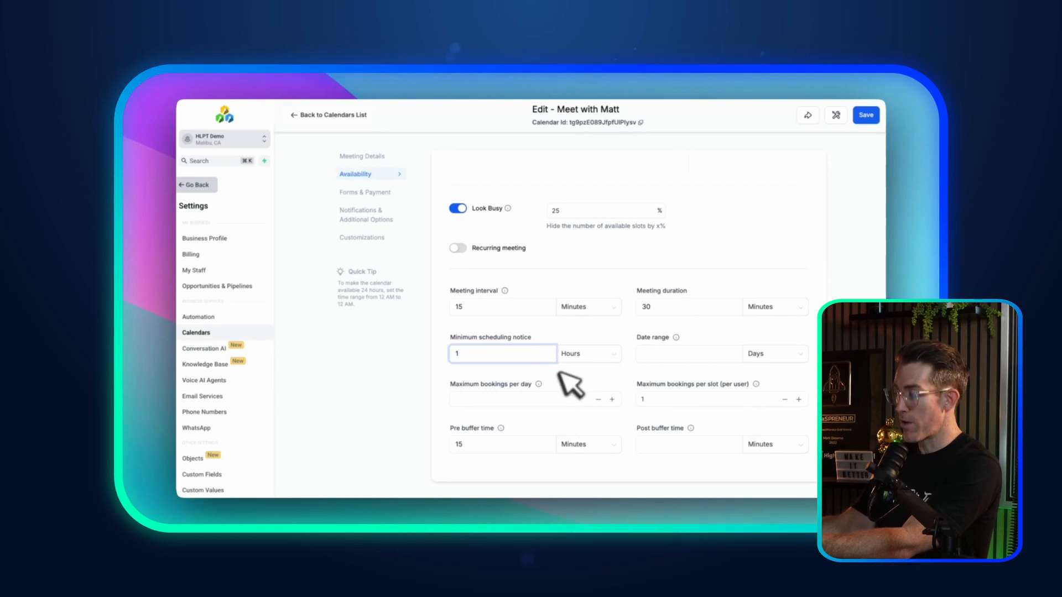
{"action": "left_click", "coordinate": [575, 354]}
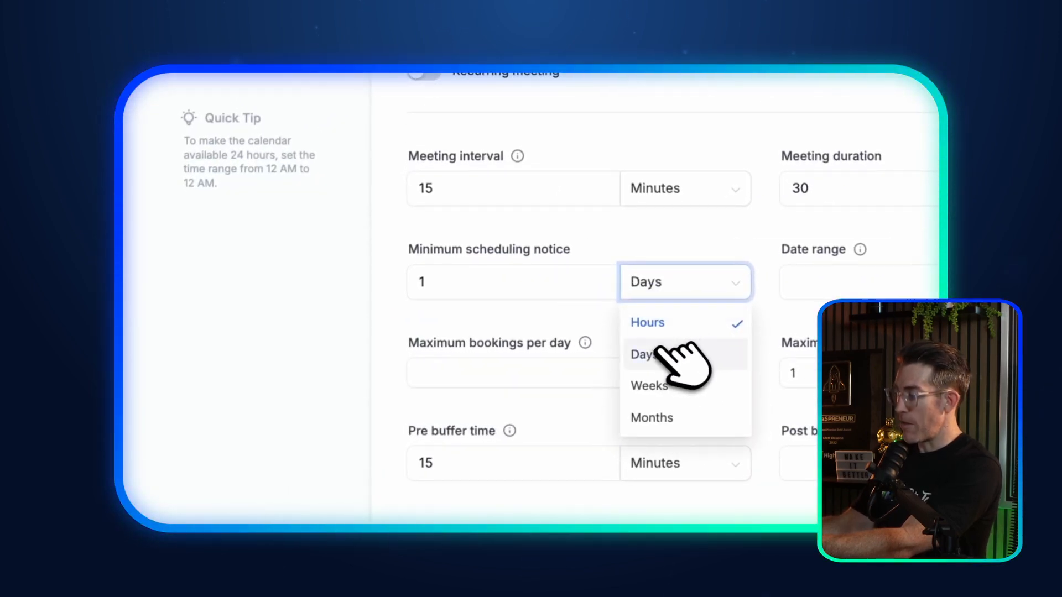
{"action": "left_click", "coordinate": [656, 352]}
{"action": "left_click", "coordinate": [454, 289]}
{"action": "left_click", "coordinate": [521, 249]}
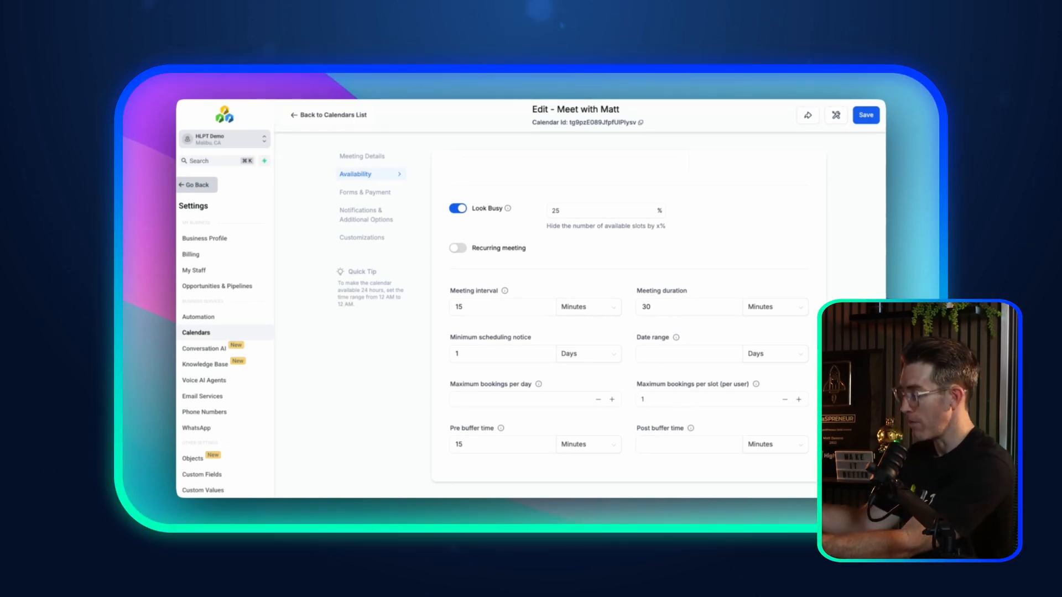
Step: Change the booking date range value to 3 Days
{"action": "mouse_move", "coordinate": [677, 338]}
{"action": "left_click", "coordinate": [671, 350]}
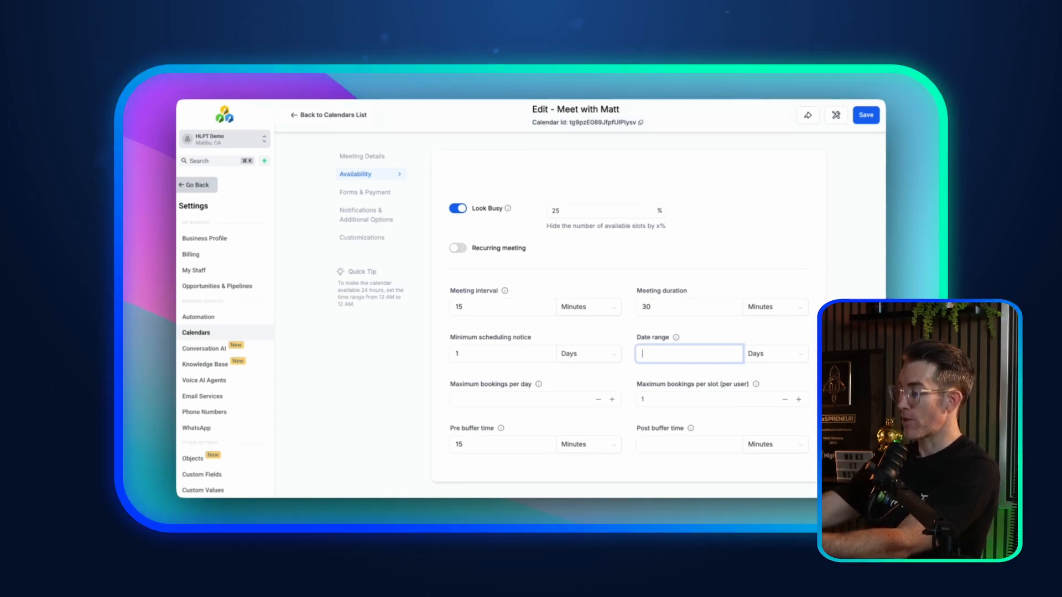
{"action": "key", "text": "BackSpace"}
{"action": "type", "text": "2"}
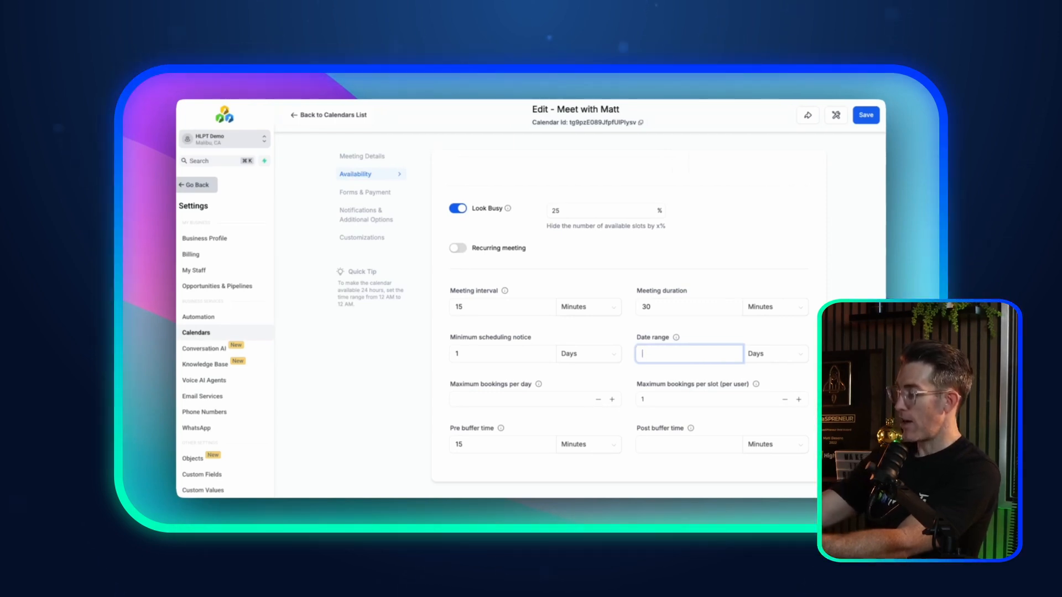
{"action": "type", "text": "7"}
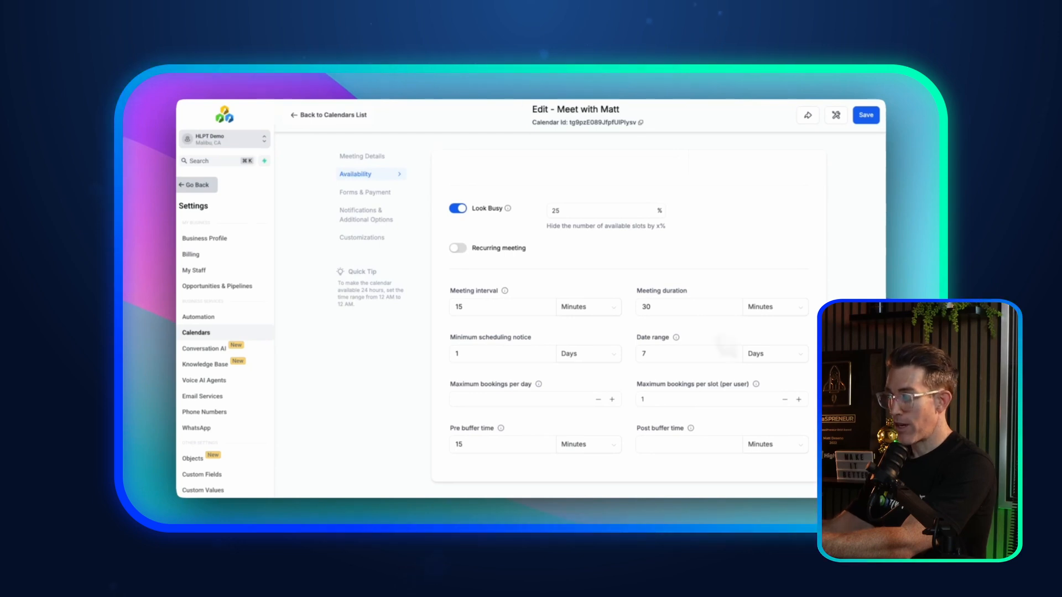
{"action": "left_click_drag", "start_coordinate": [659, 354], "coordinate": [641, 354]}
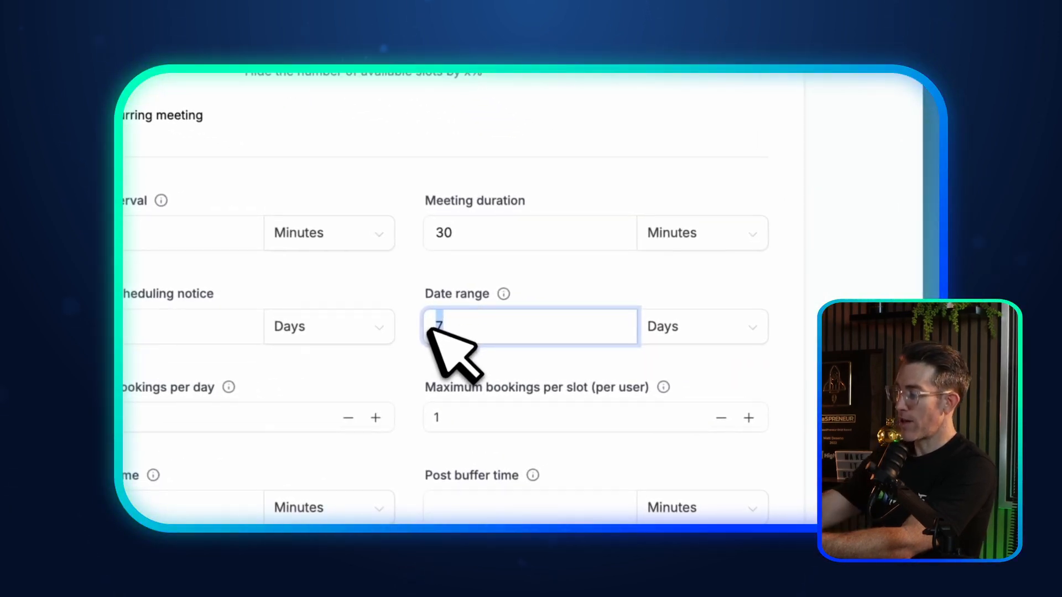
{"action": "type", "text": "3"}
{"action": "left_click", "coordinate": [624, 282]}
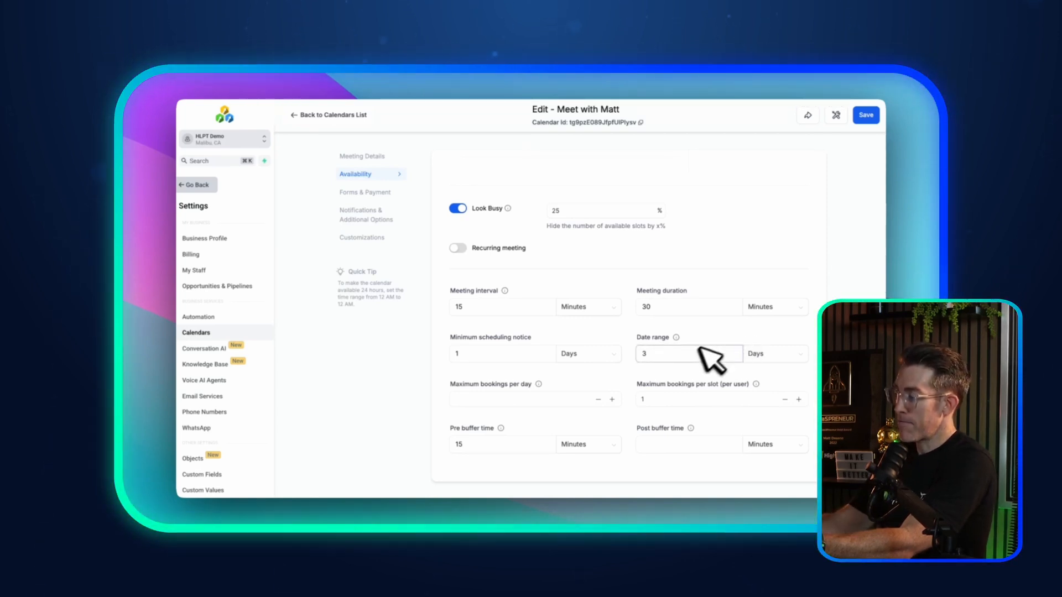
{"action": "double_click", "coordinate": [641, 354]}
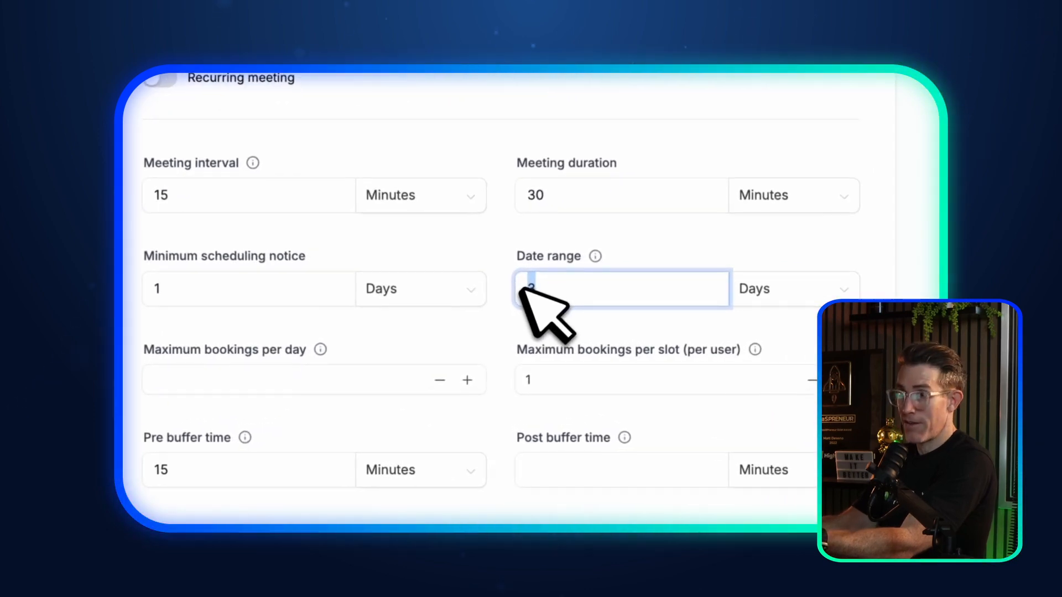
{"action": "type", "text": "5"}
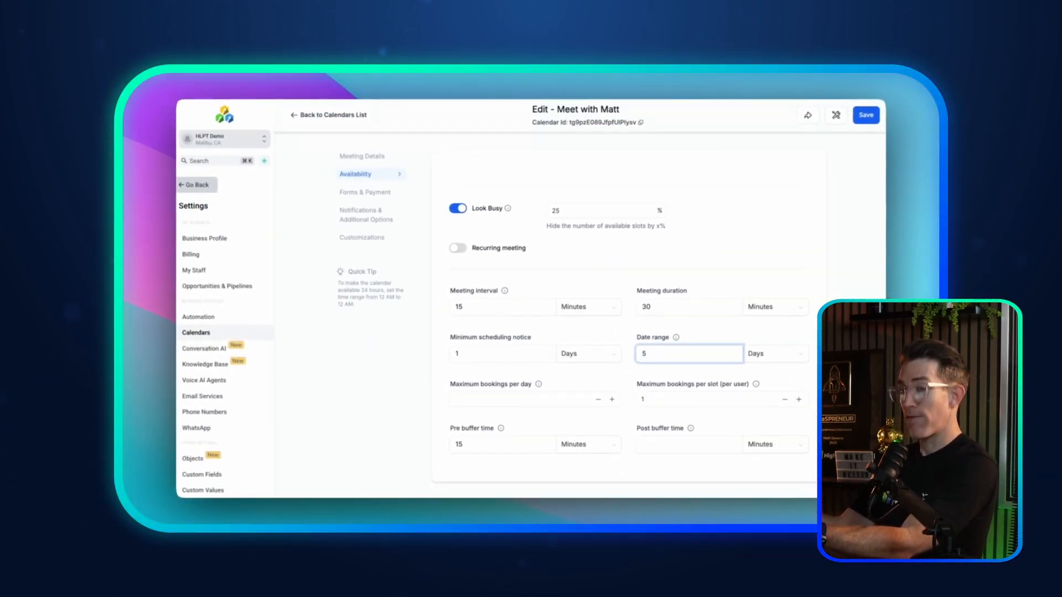
{"action": "left_click_drag", "start_coordinate": [647, 353], "coordinate": [638, 352]}
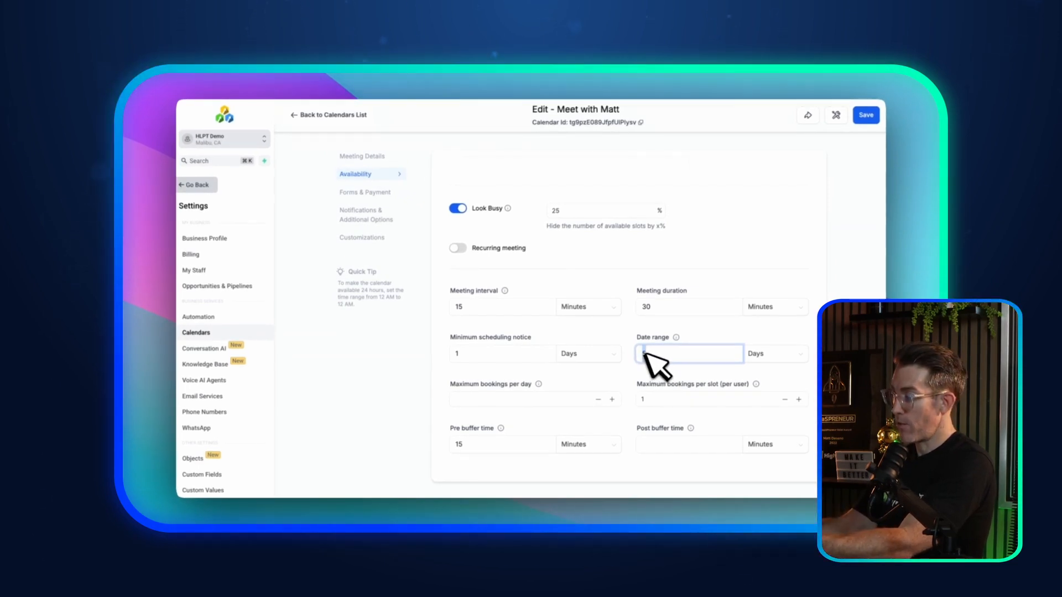
{"action": "left_click", "coordinate": [643, 336]}
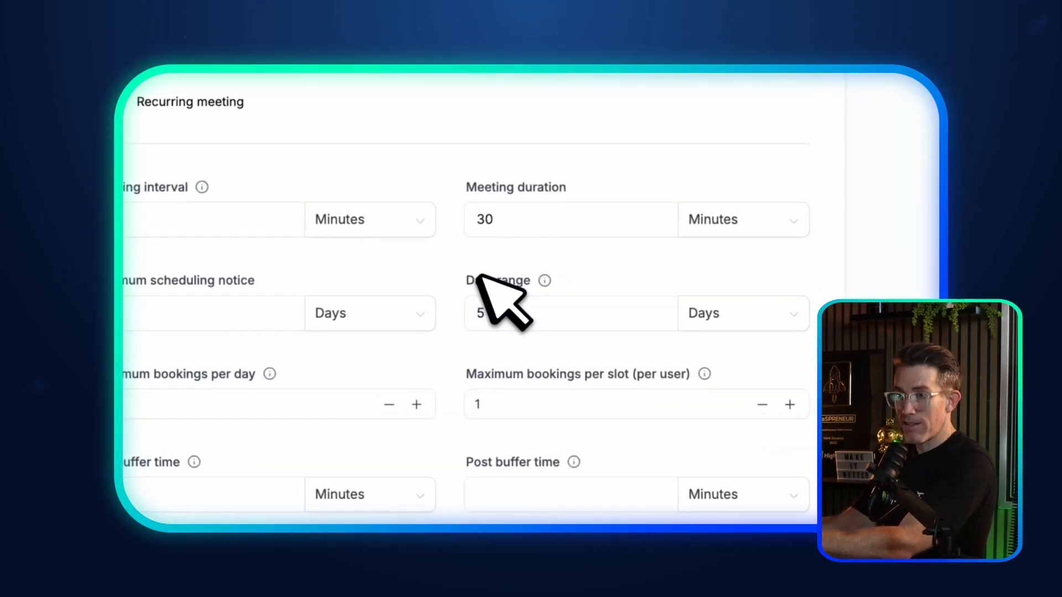
{"action": "left_click", "coordinate": [580, 318]}
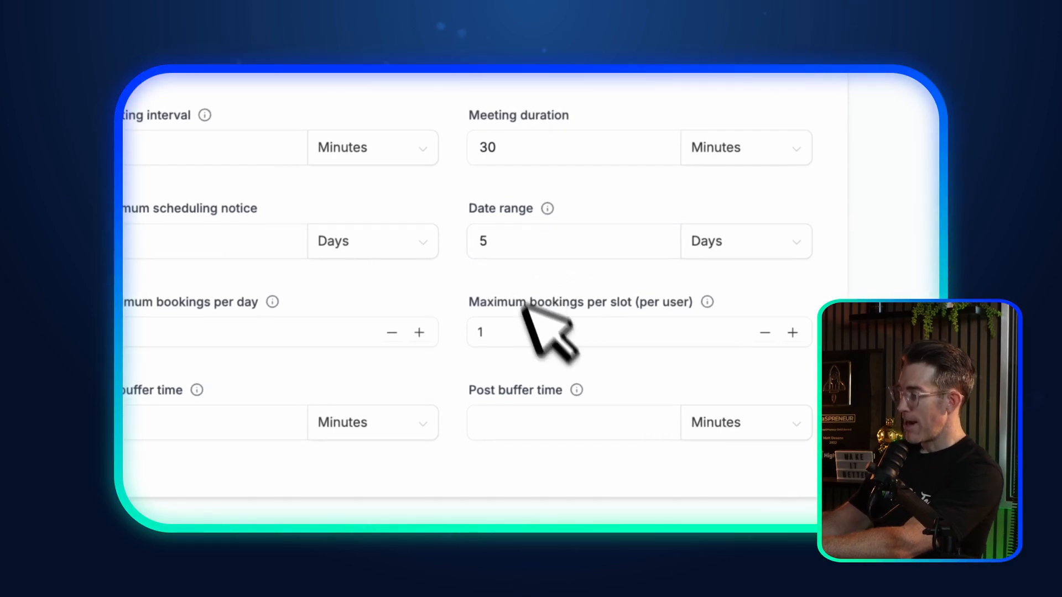
Step: Enter 15 minutes as the post buffer time after each meeting
{"action": "left_click", "coordinate": [551, 420]}
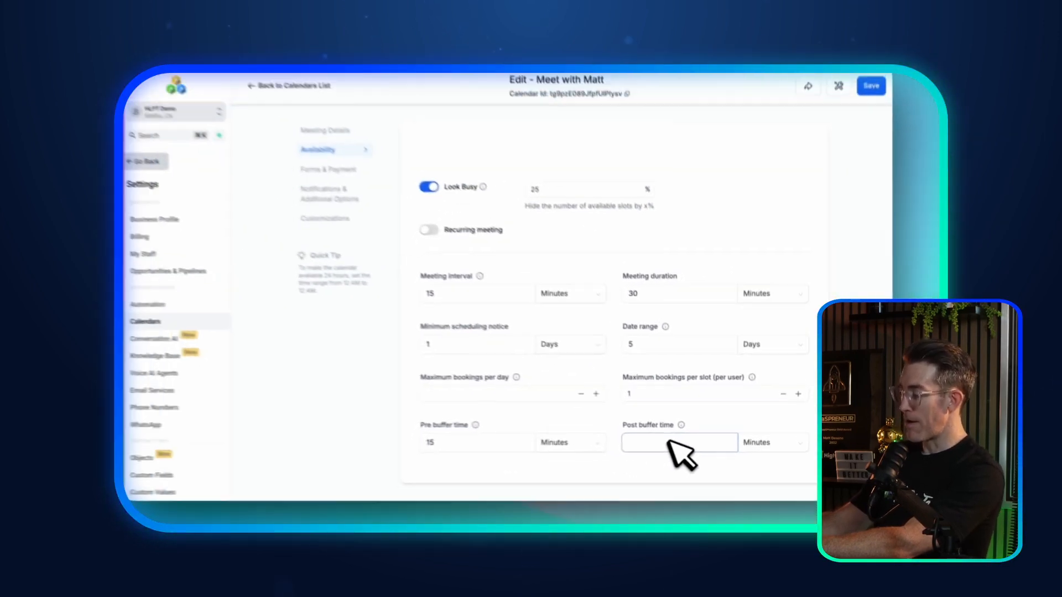
{"action": "left_click", "coordinate": [497, 442]}
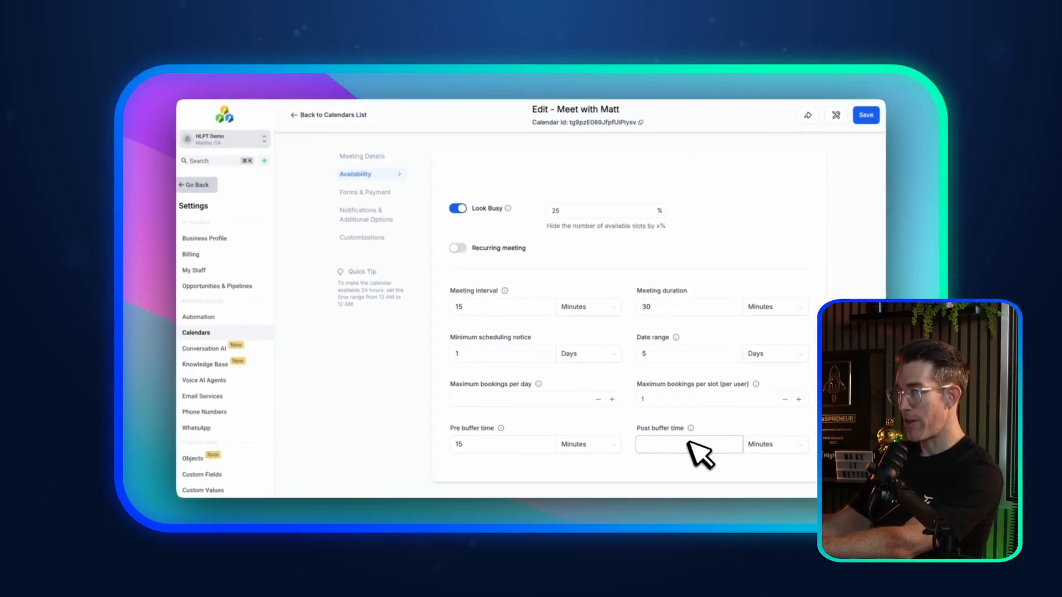
{"action": "type", "text": "1"}
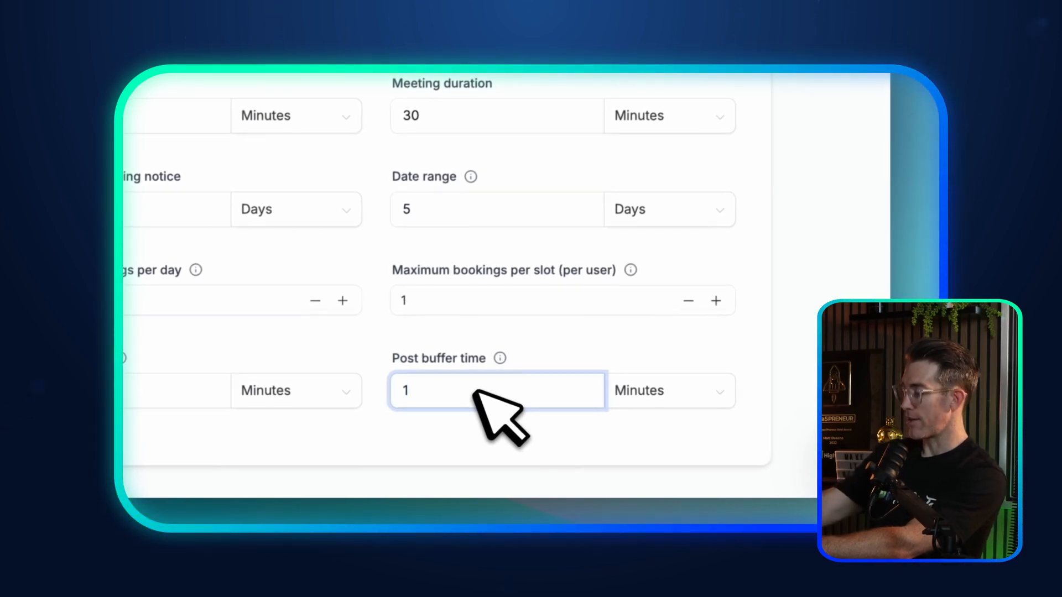
{"action": "type", "text": "5"}
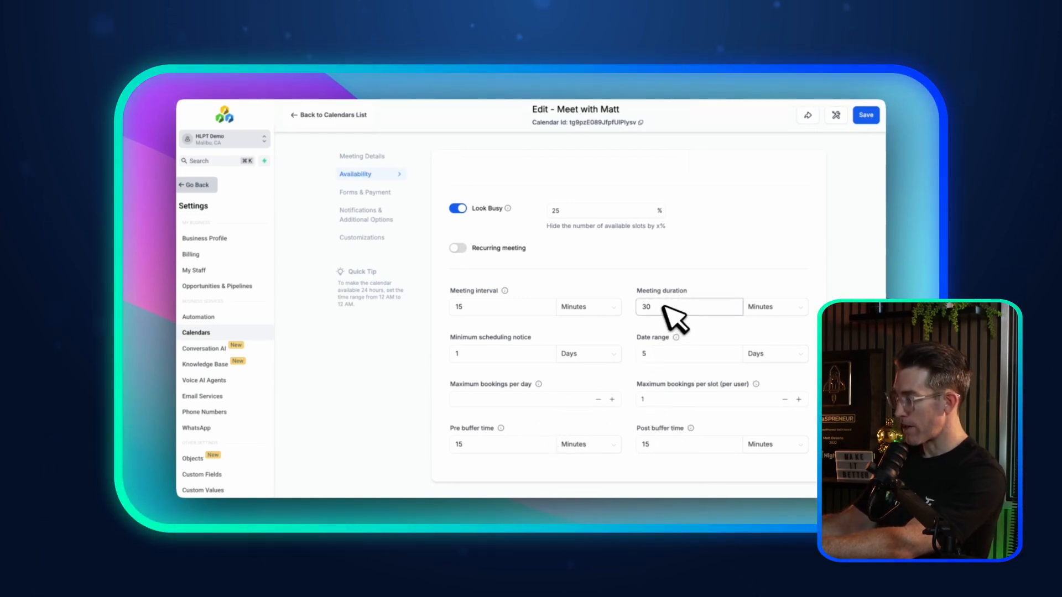
{"action": "left_click", "coordinate": [680, 448]}
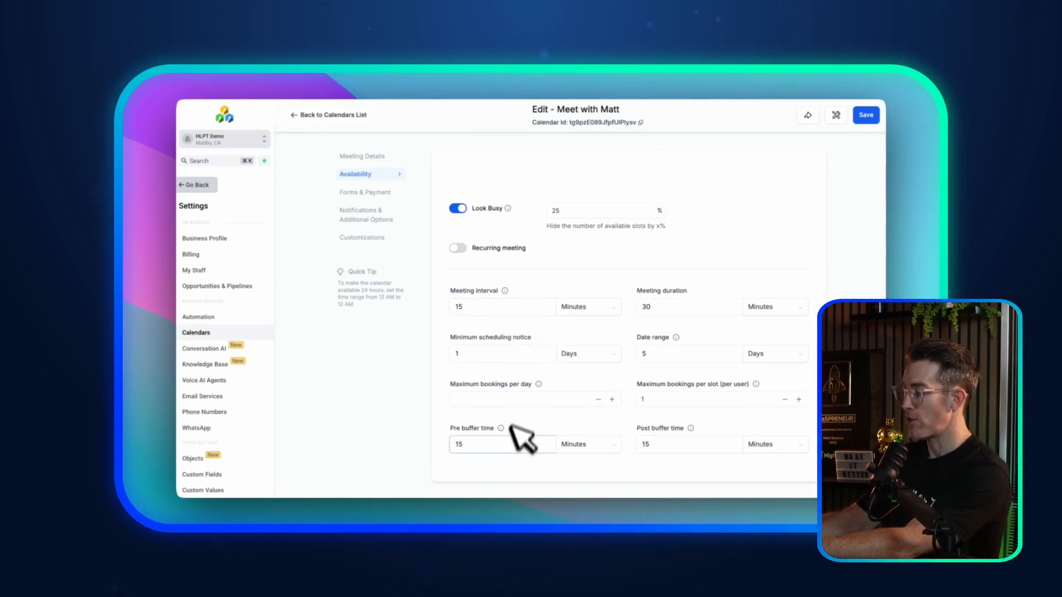
{"action": "left_click", "coordinate": [545, 399]}
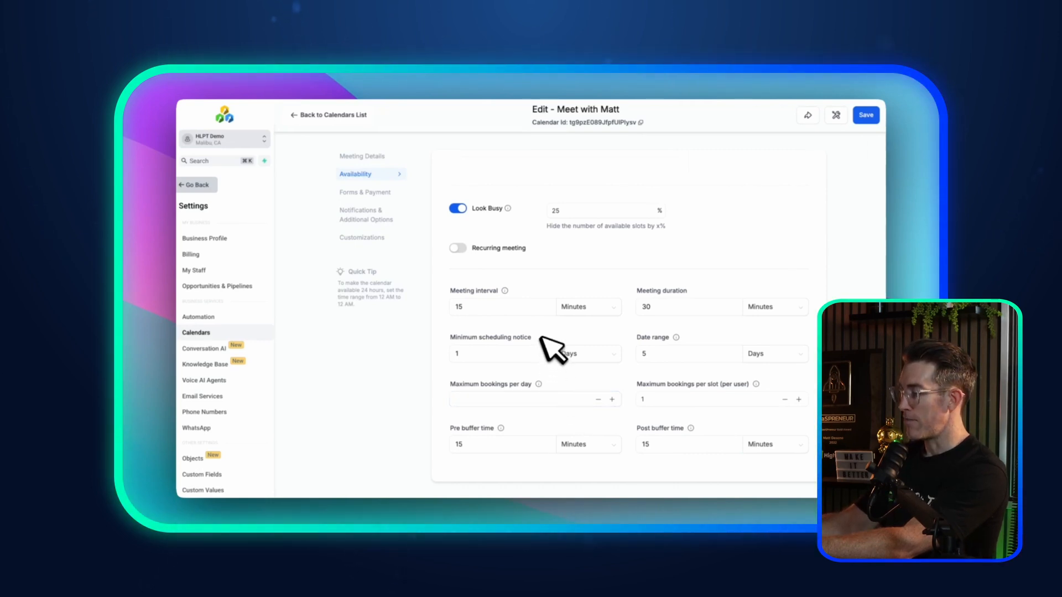
{"action": "double_click", "coordinate": [458, 306]}
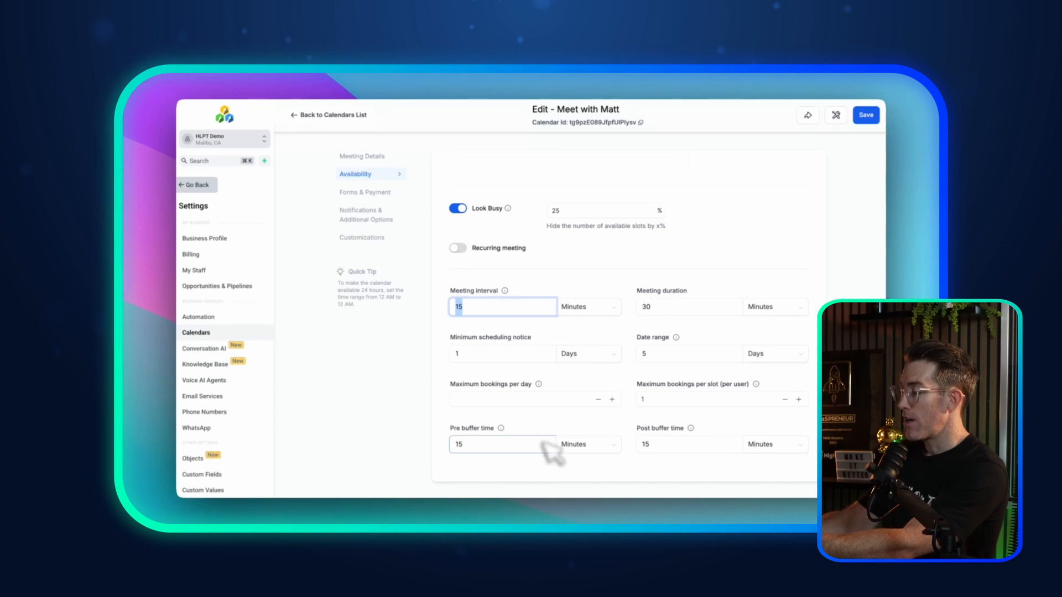
Step: Switch to Forms & Payment and keep the Default booking form selected
{"action": "left_click", "coordinate": [365, 192]}
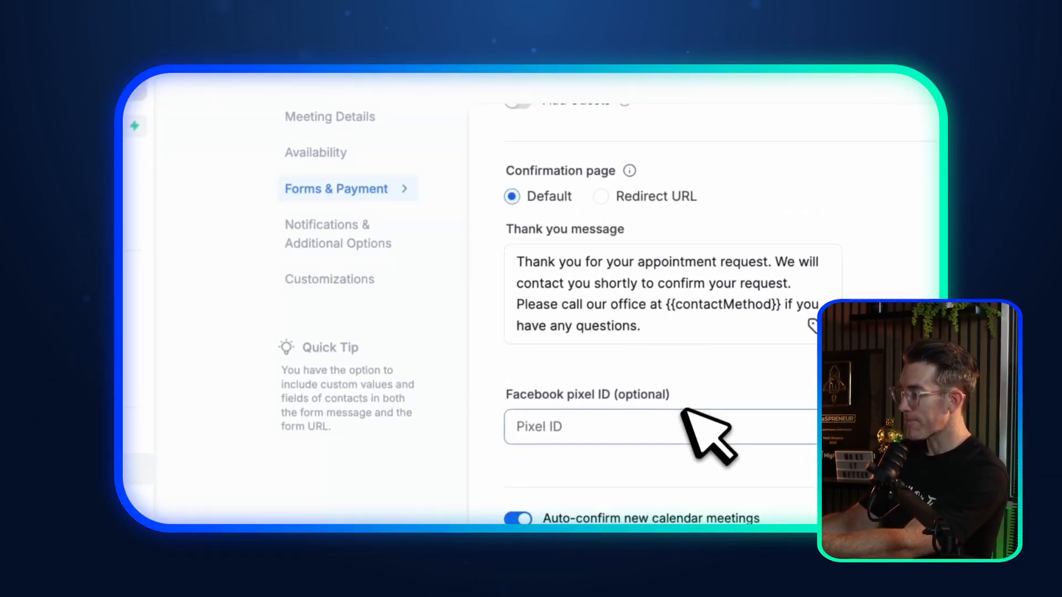
{"action": "scroll", "coordinate": [680, 424], "scroll_direction": "up", "scroll_amount": 5}
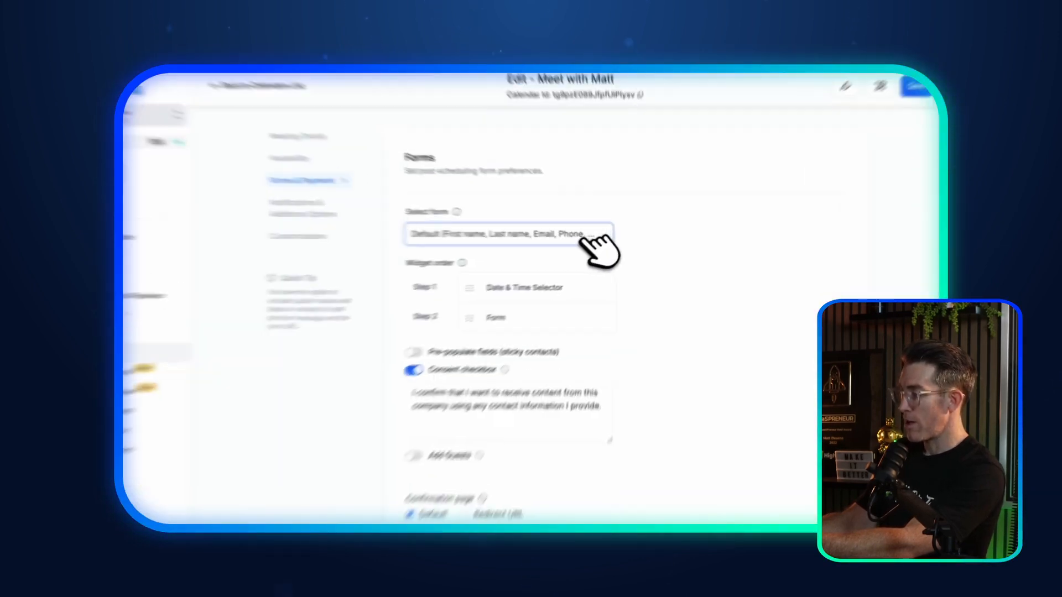
{"action": "left_click", "coordinate": [590, 236]}
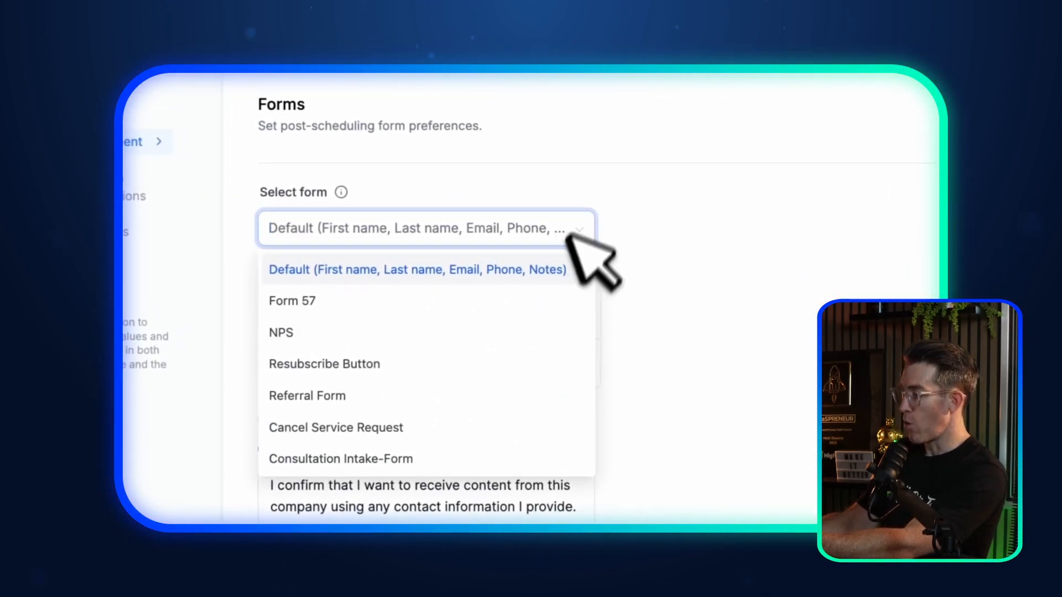
{"action": "left_click", "coordinate": [587, 230]}
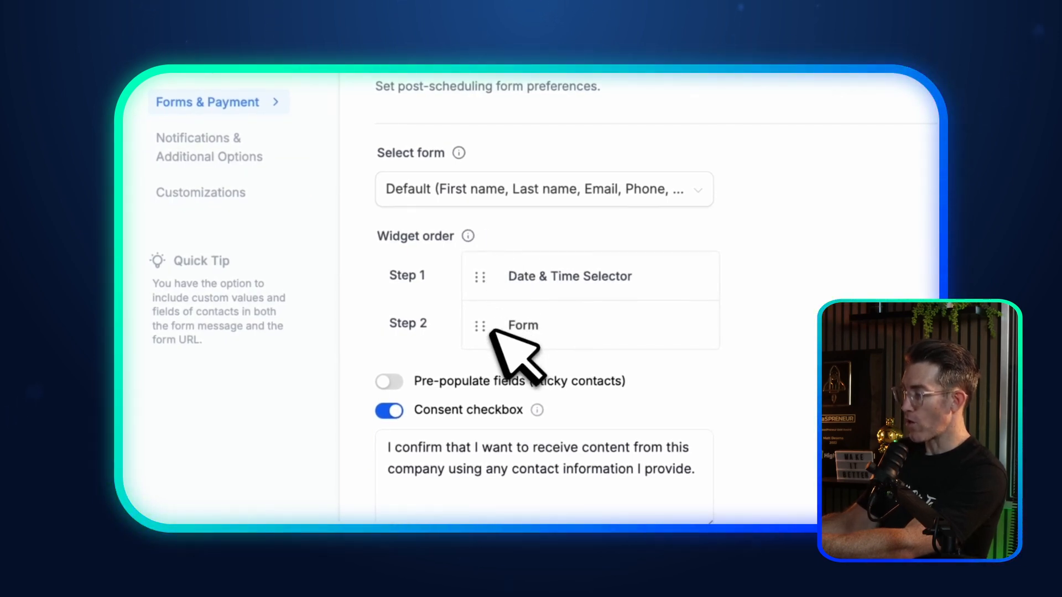
Step: Reorder the widget steps, ending with Date & Time Selector as Step 1, then Form
{"action": "left_click_drag", "start_coordinate": [483, 328], "coordinate": [486, 274]}
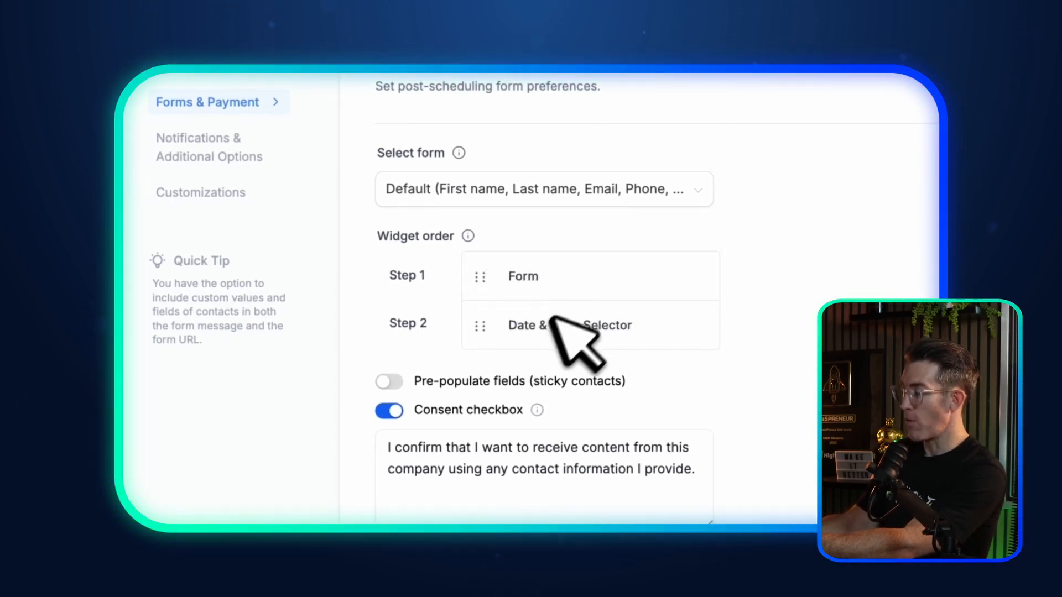
{"action": "left_click_drag", "start_coordinate": [481, 327], "coordinate": [550, 272]}
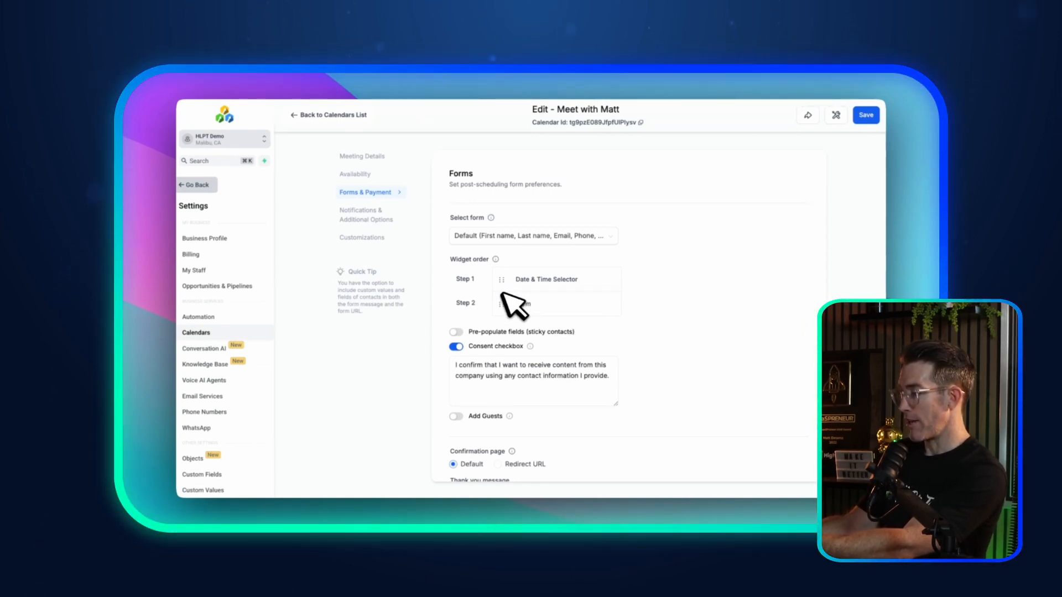
{"action": "left_click_drag", "start_coordinate": [501, 299], "coordinate": [500, 277]}
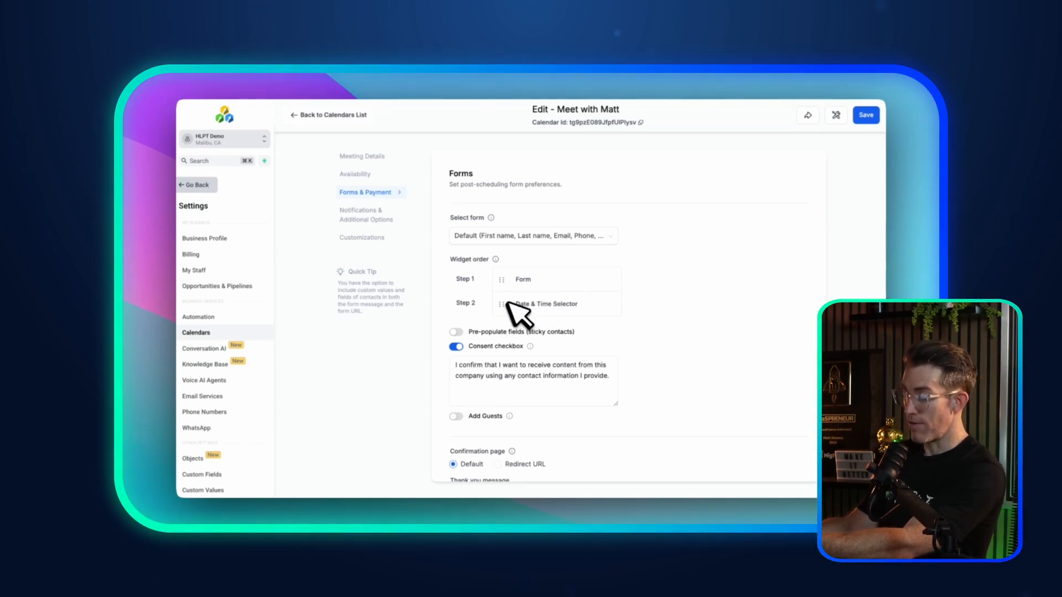
{"action": "left_click_drag", "start_coordinate": [505, 303], "coordinate": [504, 283]}
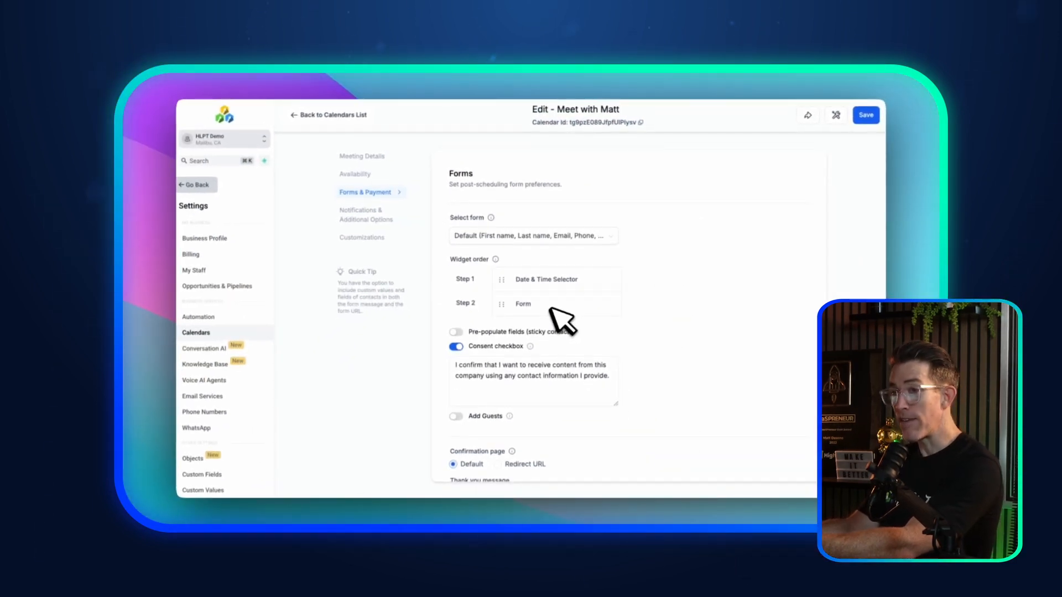
Step: Switch on the Pre-populate fields (sticky contacts) toggle in the form settings
{"action": "scroll", "coordinate": [597, 324], "scroll_direction": "down", "scroll_amount": 3}
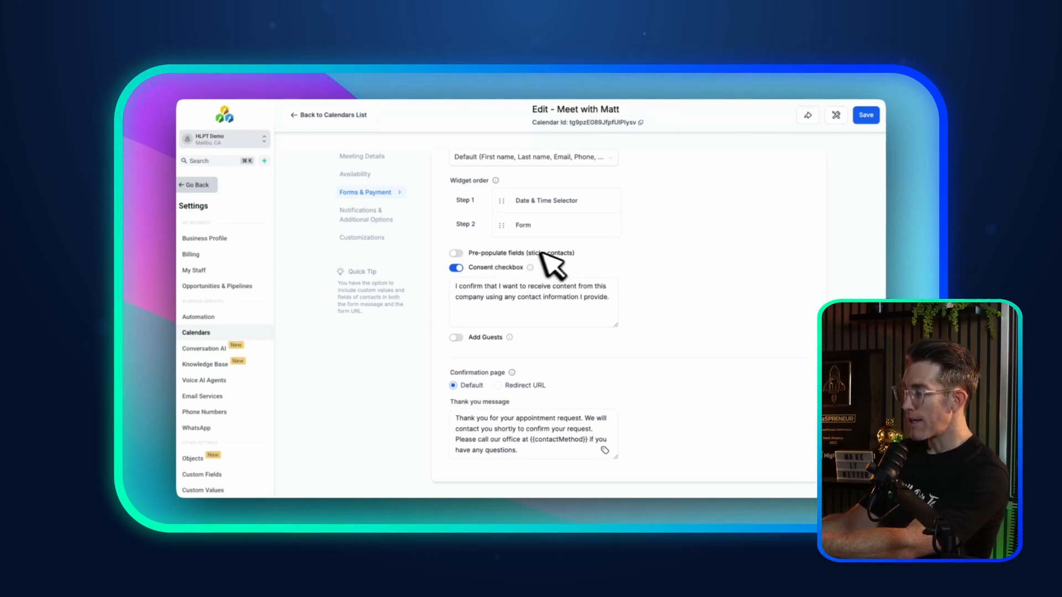
{"action": "left_click", "coordinate": [468, 252]}
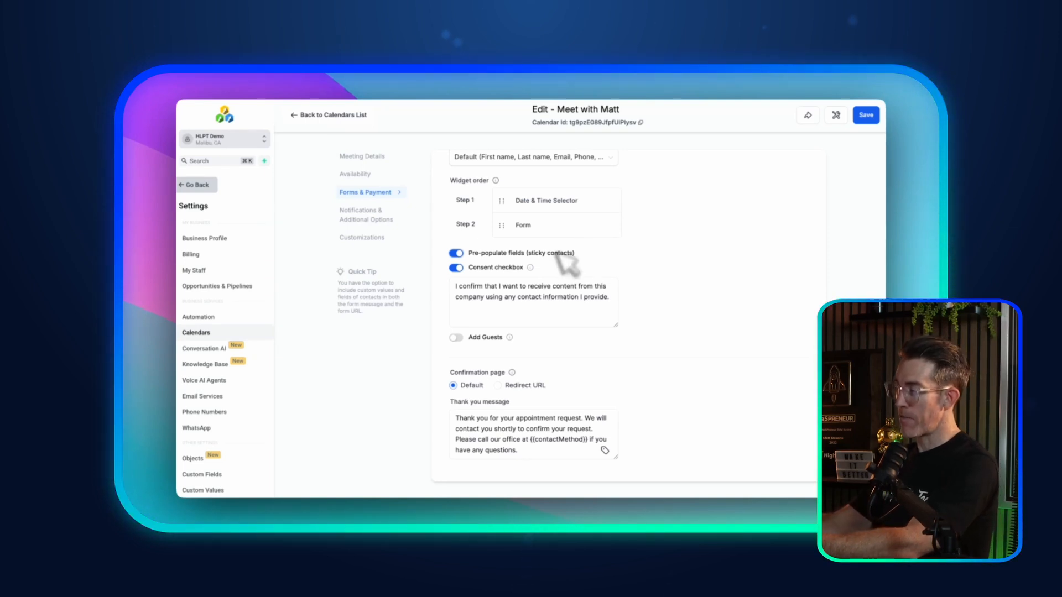
{"action": "left_click_drag", "start_coordinate": [576, 253], "coordinate": [549, 252]}
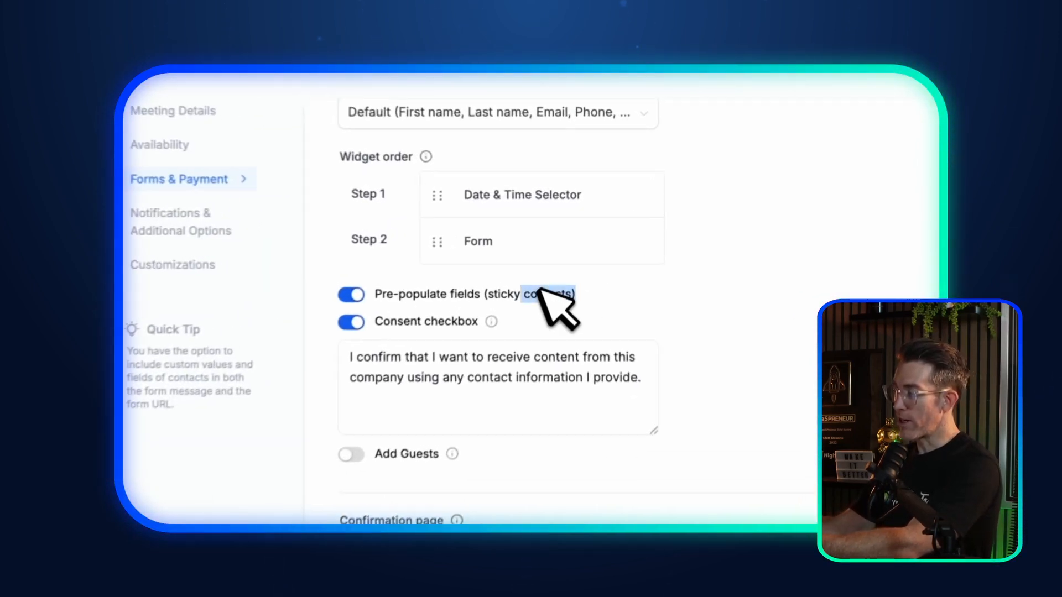
{"action": "left_click_drag", "start_coordinate": [539, 289], "coordinate": [476, 289]}
{"action": "left_click", "coordinate": [516, 292]}
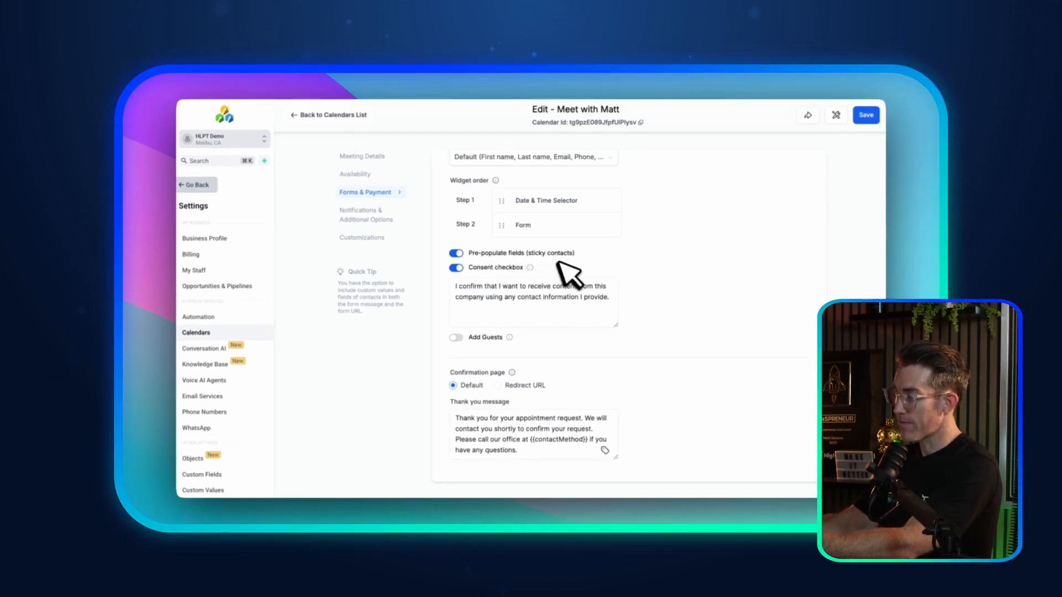
{"action": "mouse_move", "coordinate": [532, 268]}
{"action": "scroll", "coordinate": [603, 272], "scroll_direction": "down", "scroll_amount": 1}
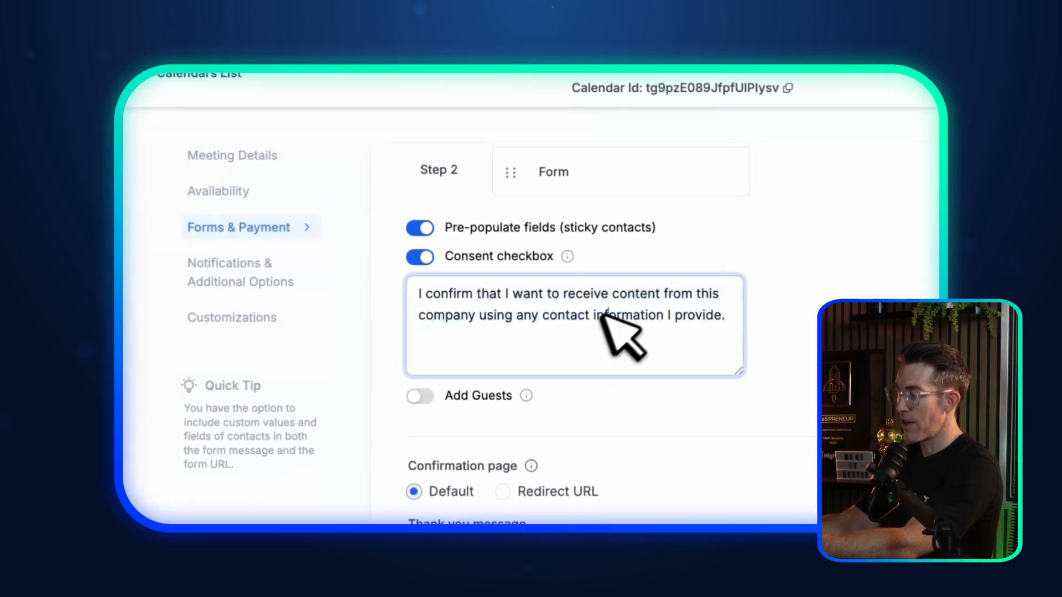
{"action": "mouse_move", "coordinate": [570, 250]}
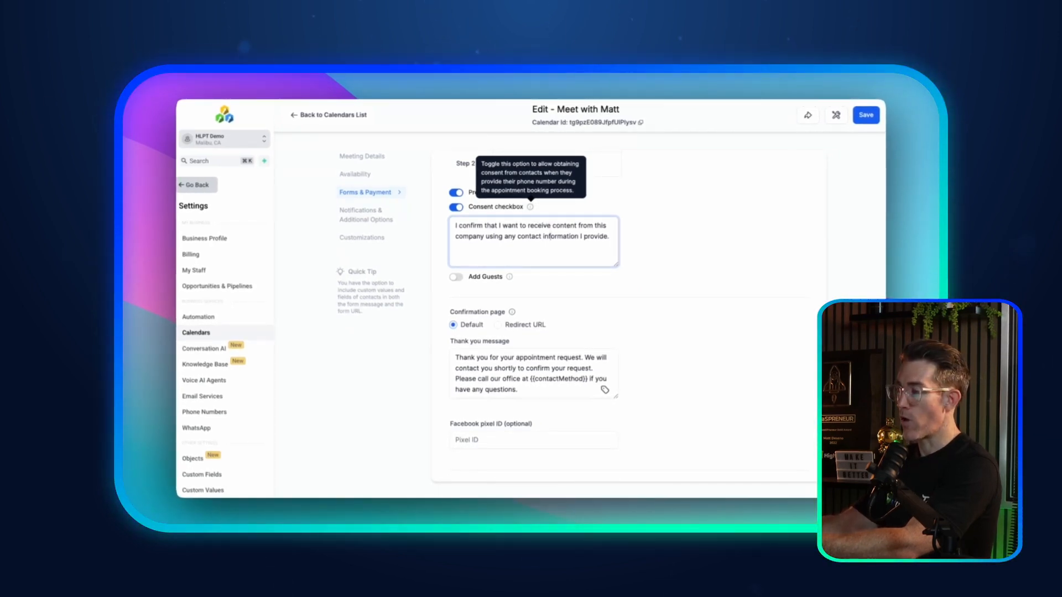
{"action": "scroll", "coordinate": [615, 213], "scroll_direction": "down", "scroll_amount": 1}
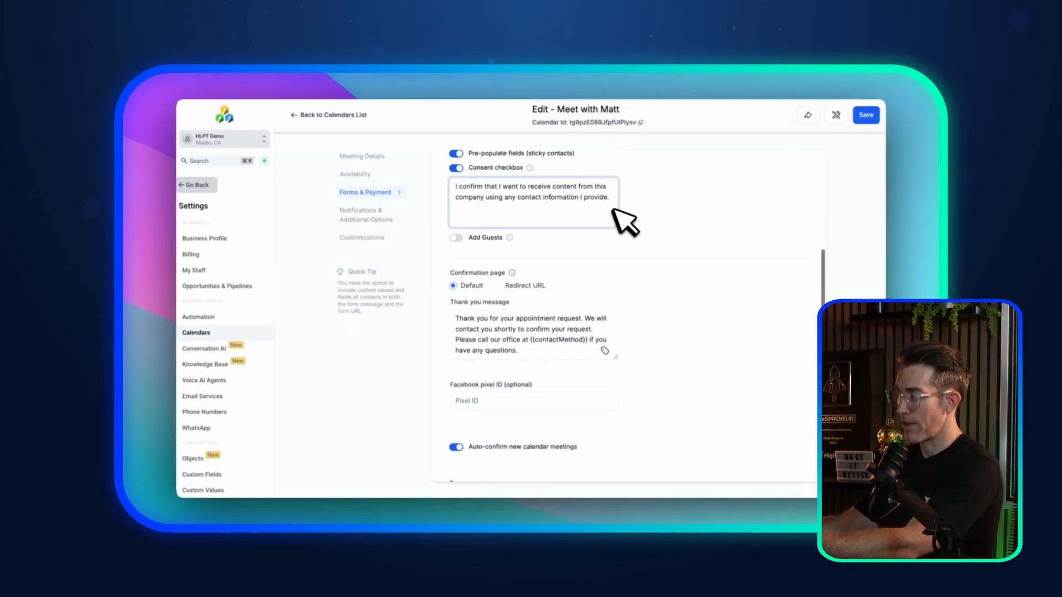
{"action": "left_click", "coordinate": [457, 248]}
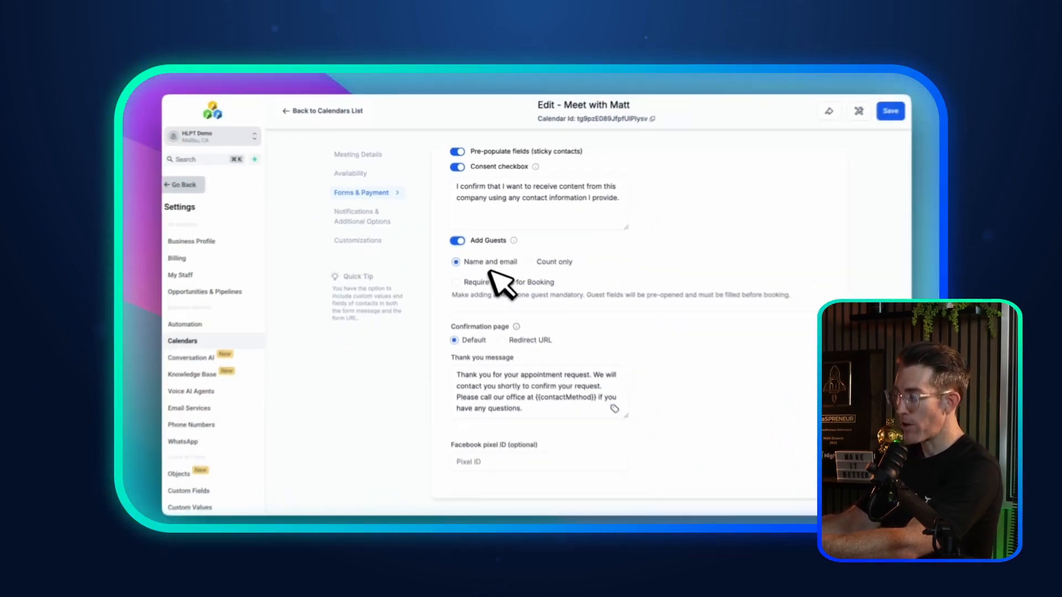
{"action": "left_click", "coordinate": [526, 257]}
{"action": "left_click", "coordinate": [480, 257]}
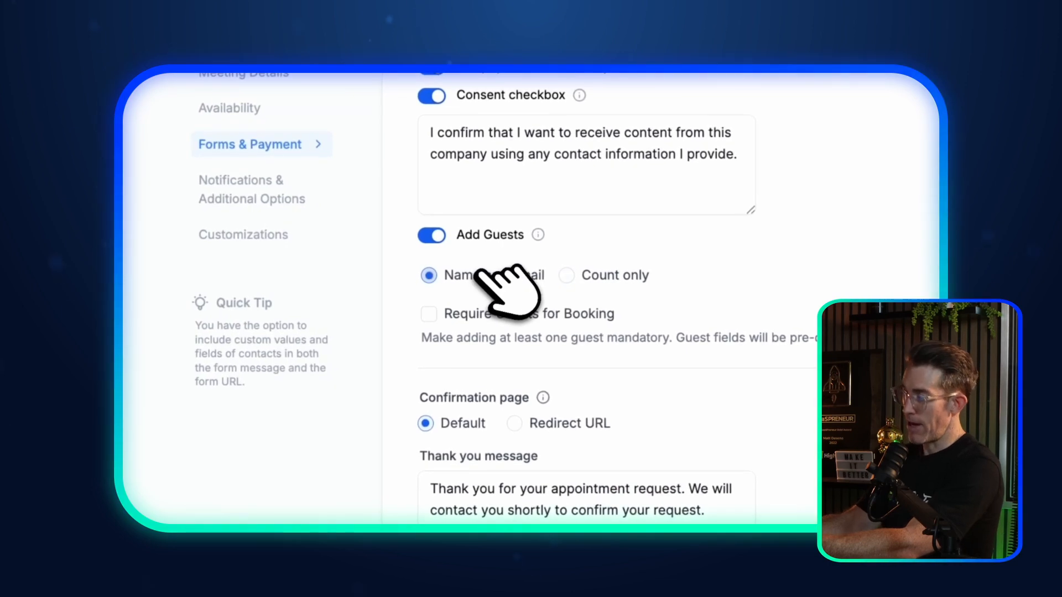
{"action": "left_click", "coordinate": [570, 273]}
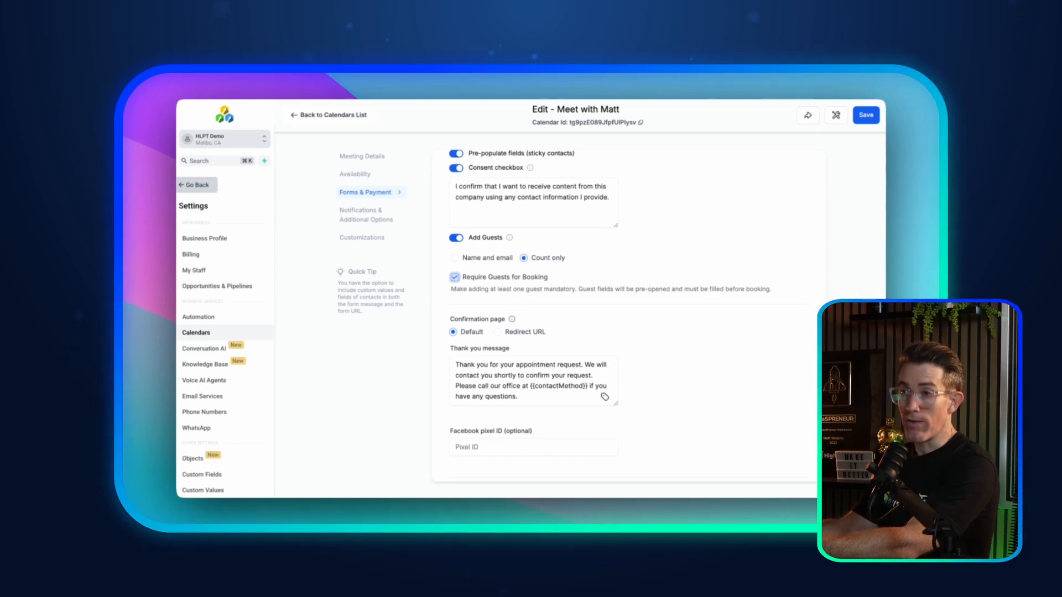
{"action": "left_click", "coordinate": [487, 258]}
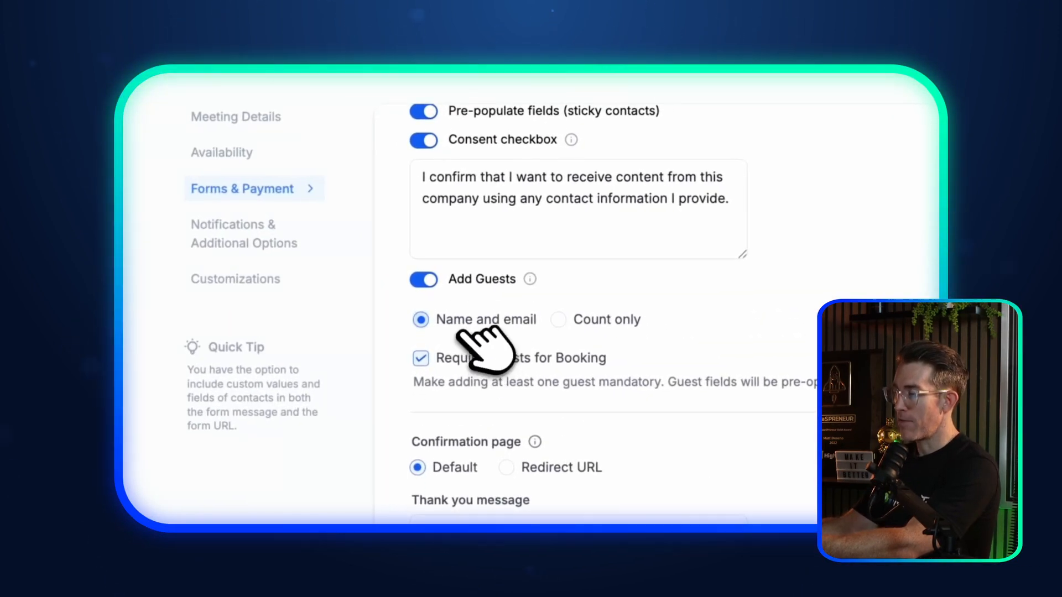
{"action": "left_click", "coordinate": [444, 279]}
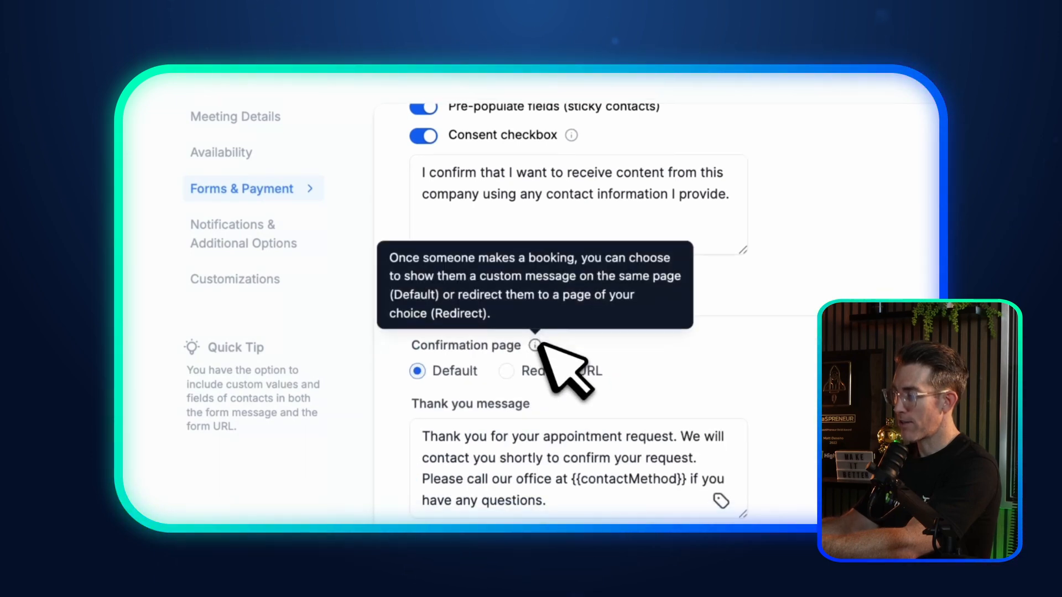
Step: Keep the default thank-you message after booking instead of a redirect URL
{"action": "scroll", "coordinate": [550, 338], "scroll_direction": "down", "scroll_amount": 2}
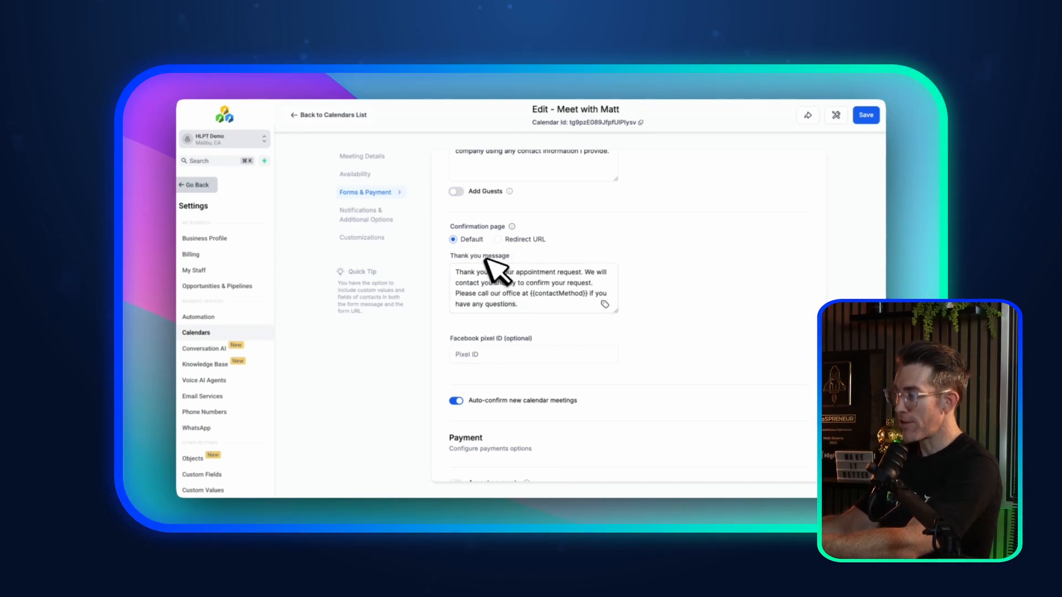
{"action": "left_click_drag", "start_coordinate": [469, 270], "coordinate": [555, 313]}
{"action": "left_click", "coordinate": [551, 303]}
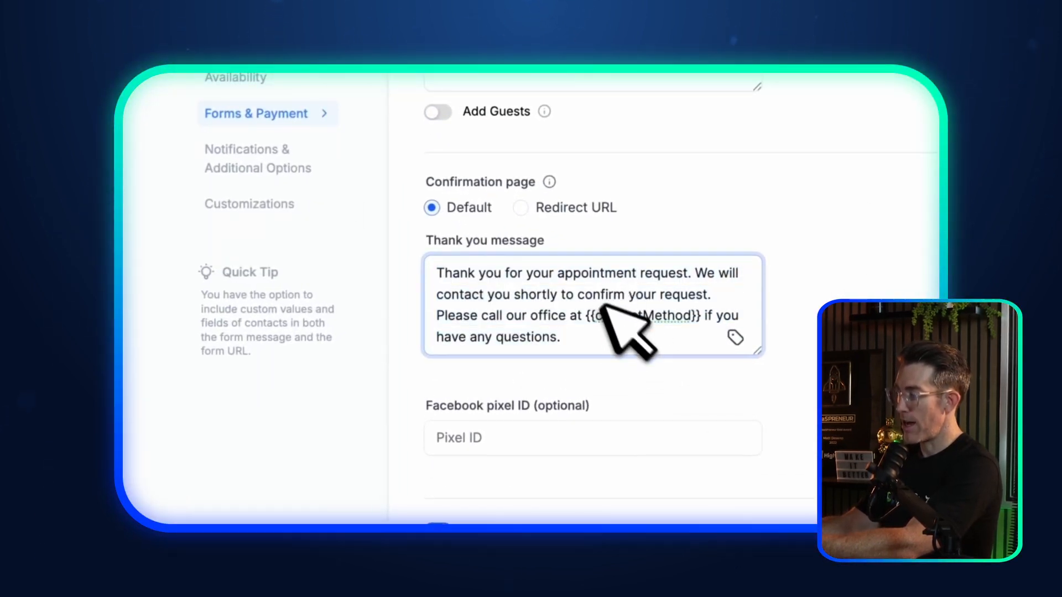
{"action": "left_click", "coordinate": [570, 208]}
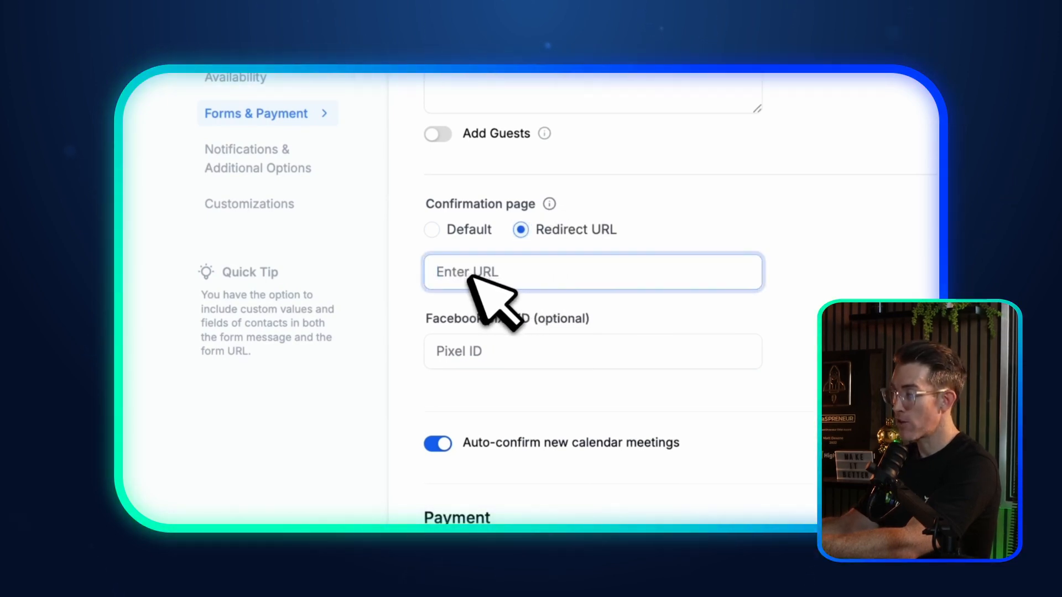
{"action": "left_click", "coordinate": [432, 229]}
Step: Switch on the 'Auto-confirm new calendar meetings' toggle
{"action": "scroll", "coordinate": [498, 359], "scroll_direction": "down", "scroll_amount": 2}
{"action": "left_click", "coordinate": [469, 346]}
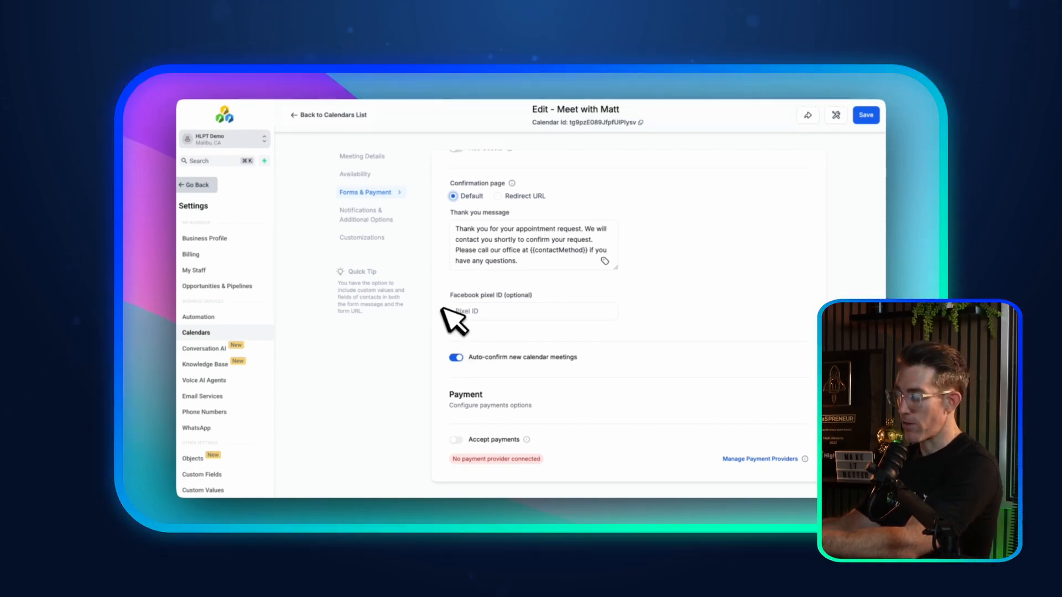
{"action": "left_click", "coordinate": [460, 358]}
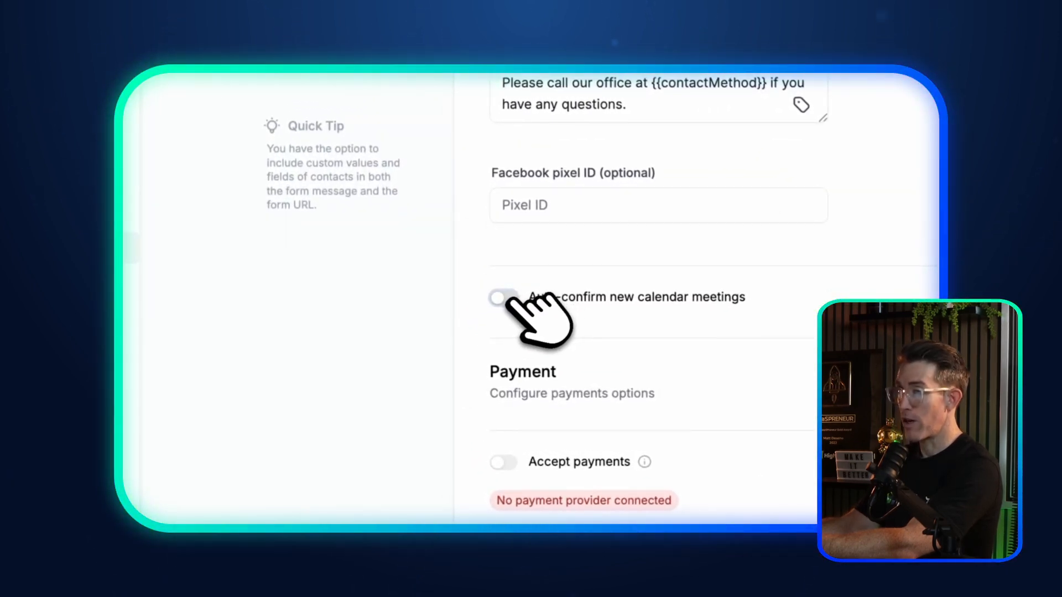
{"action": "left_click", "coordinate": [504, 298]}
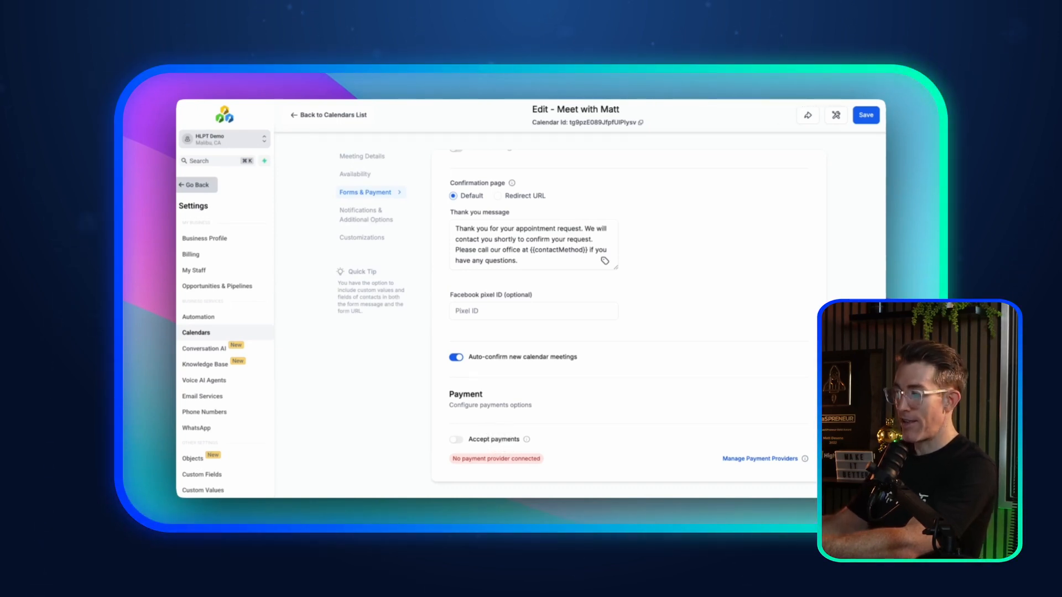
Step: Go to 'Notifications & Additional Options' in the calendar's settings menu
{"action": "scroll", "coordinate": [508, 429], "scroll_direction": "up", "scroll_amount": 5}
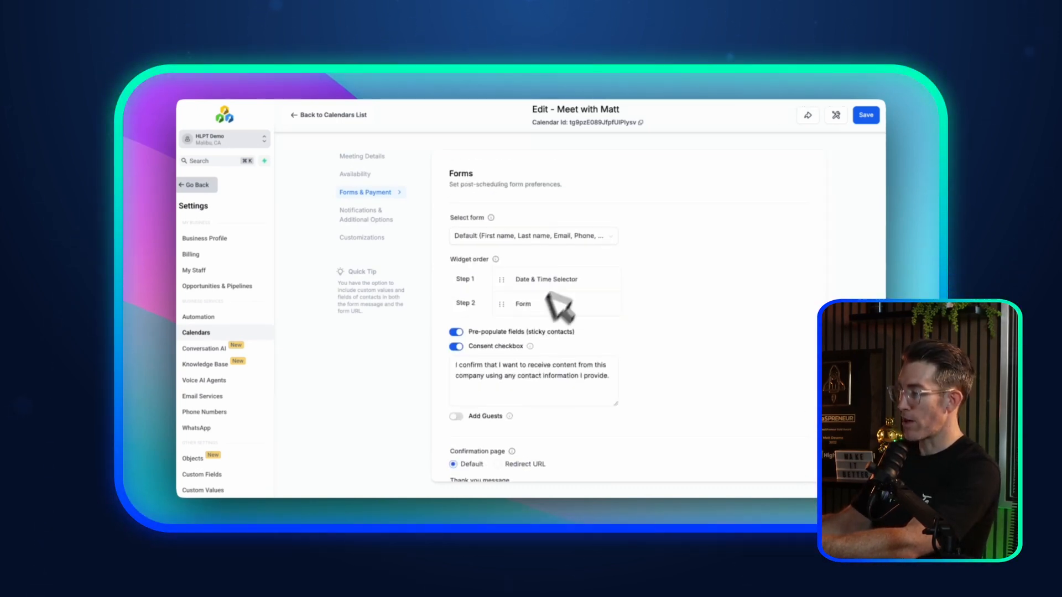
{"action": "scroll", "coordinate": [532, 364], "scroll_direction": "down", "scroll_amount": 5}
{"action": "scroll", "coordinate": [517, 353], "scroll_direction": "up", "scroll_amount": 4}
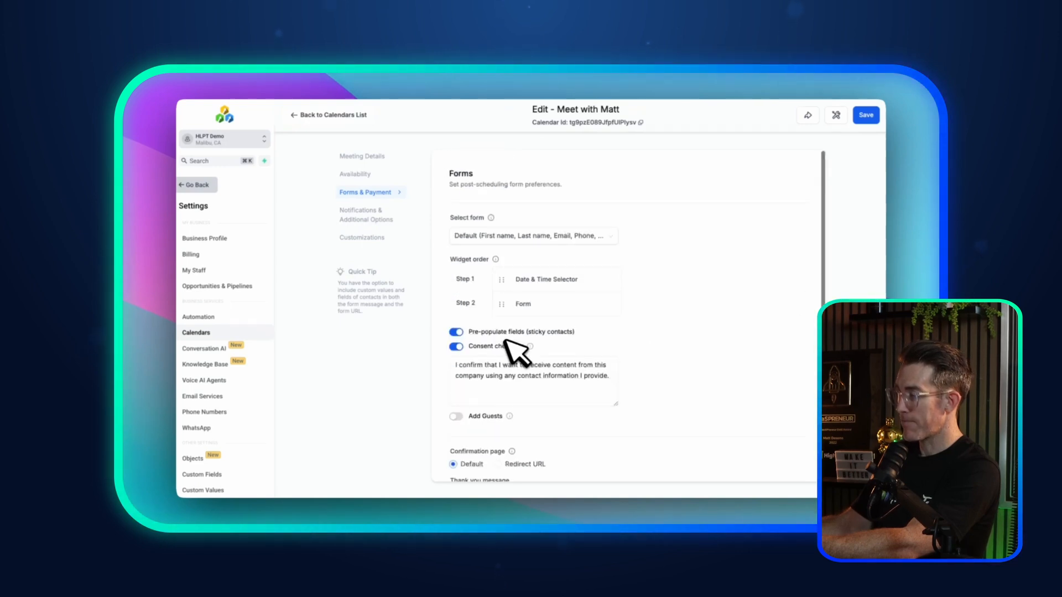
{"action": "left_click", "coordinate": [376, 215]}
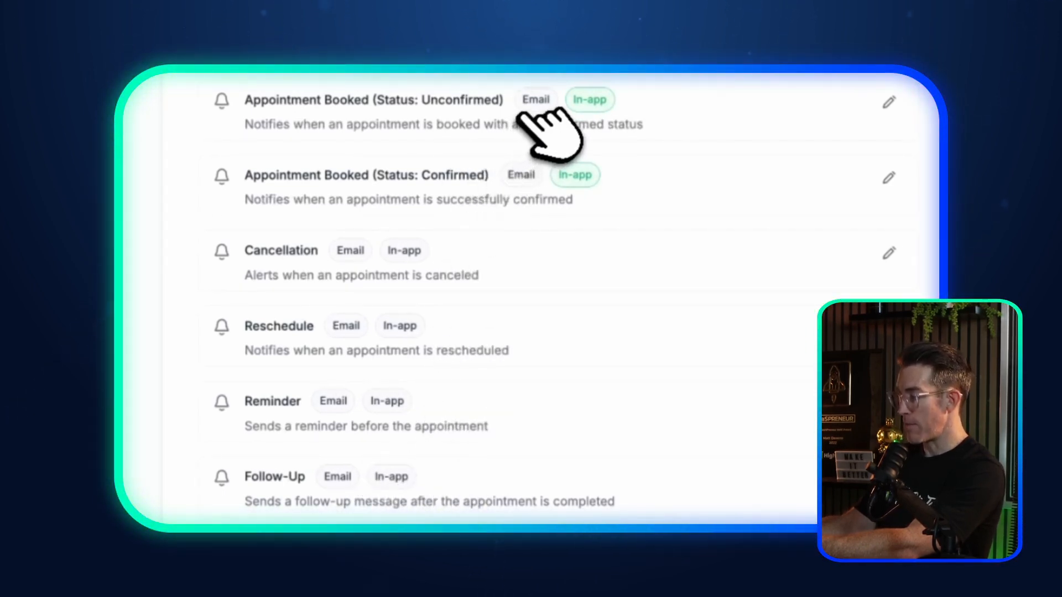
{"action": "left_click", "coordinate": [889, 101]}
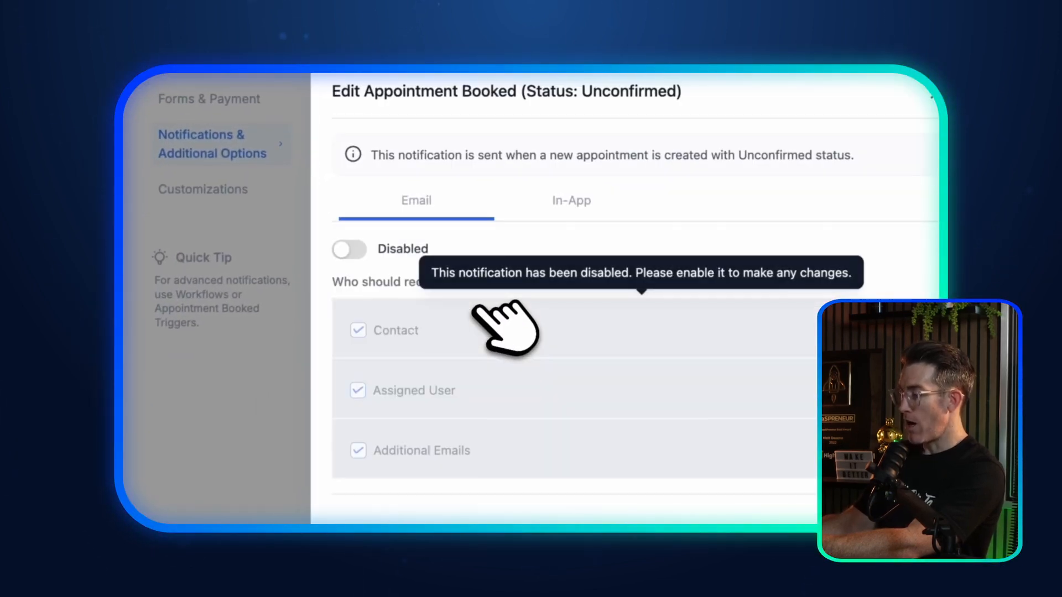
{"action": "left_click", "coordinate": [350, 250]}
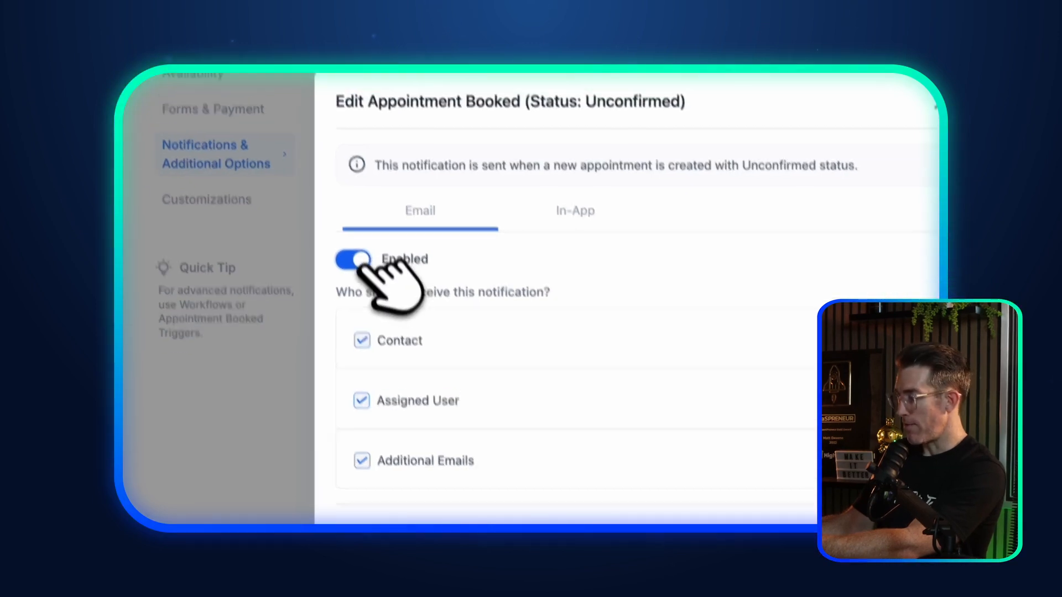
{"action": "left_click", "coordinate": [350, 250]}
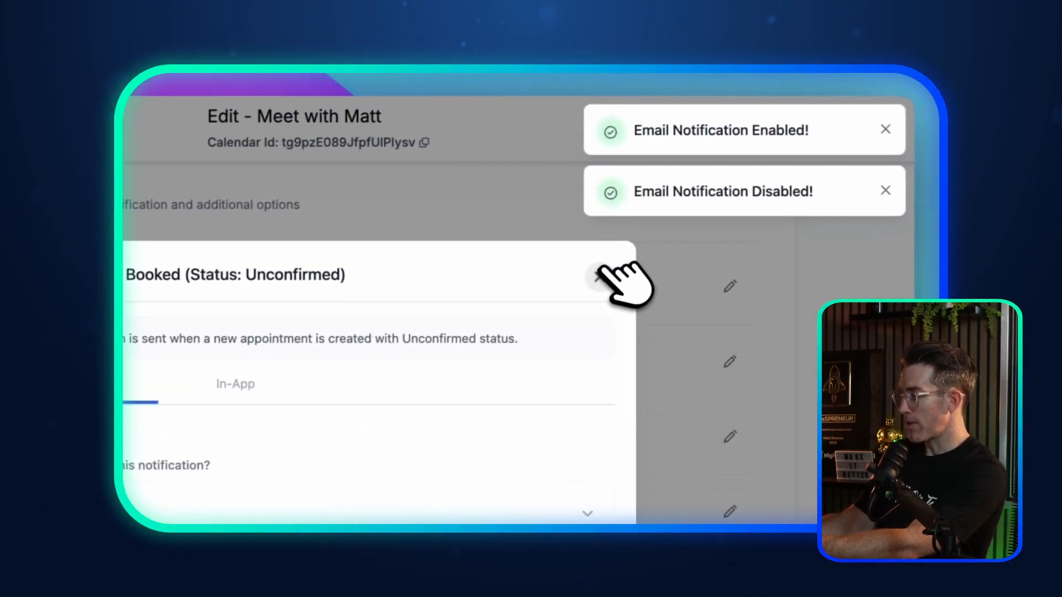
{"action": "left_click", "coordinate": [692, 247]}
{"action": "left_click", "coordinate": [876, 131]}
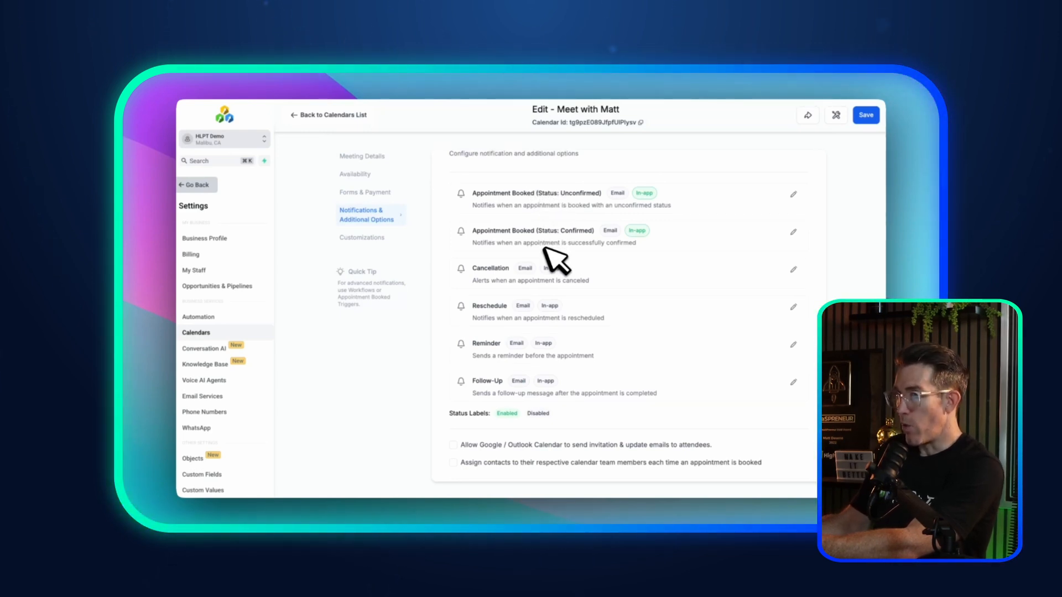
{"action": "scroll", "coordinate": [518, 338], "scroll_direction": "down", "scroll_amount": 5}
{"action": "scroll", "coordinate": [520, 332], "scroll_direction": "up", "scroll_amount": 6}
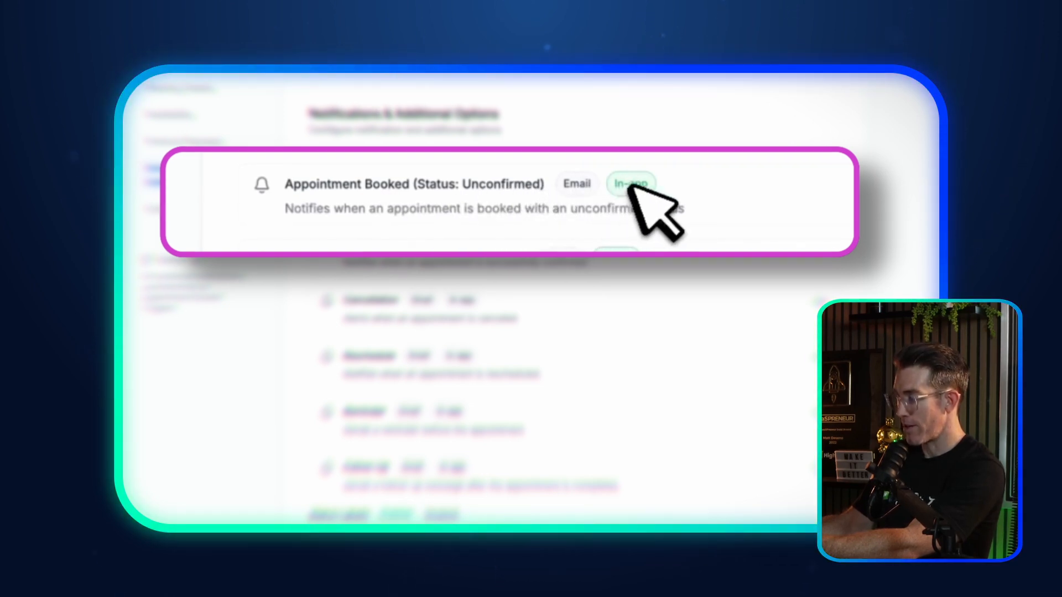
{"action": "scroll", "coordinate": [564, 276], "scroll_direction": "down", "scroll_amount": 2}
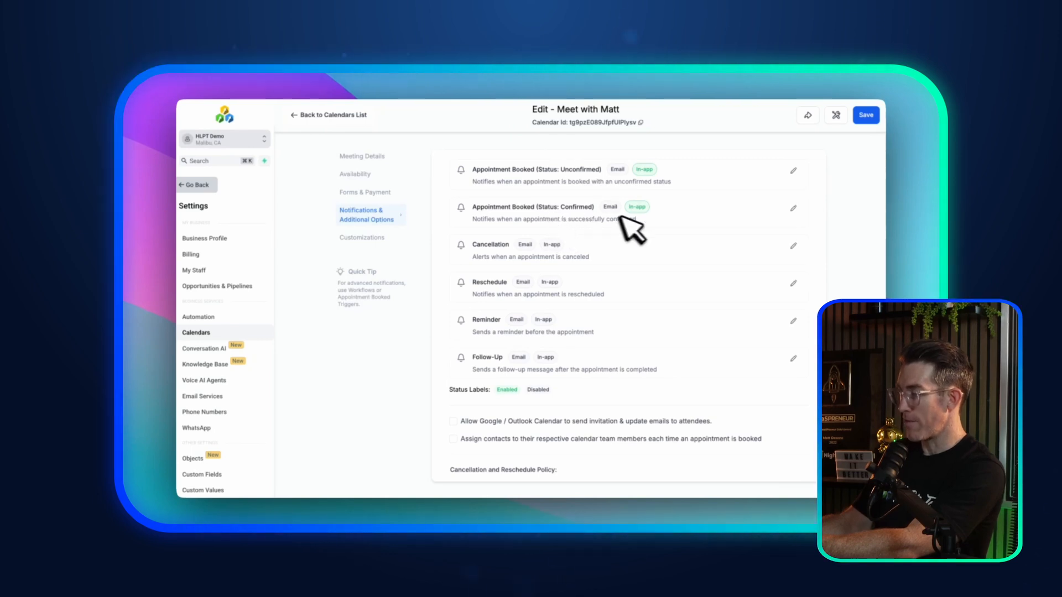
Step: Enable email for the Appointment Booked (Status: Confirmed) notification
{"action": "left_click", "coordinate": [794, 208]}
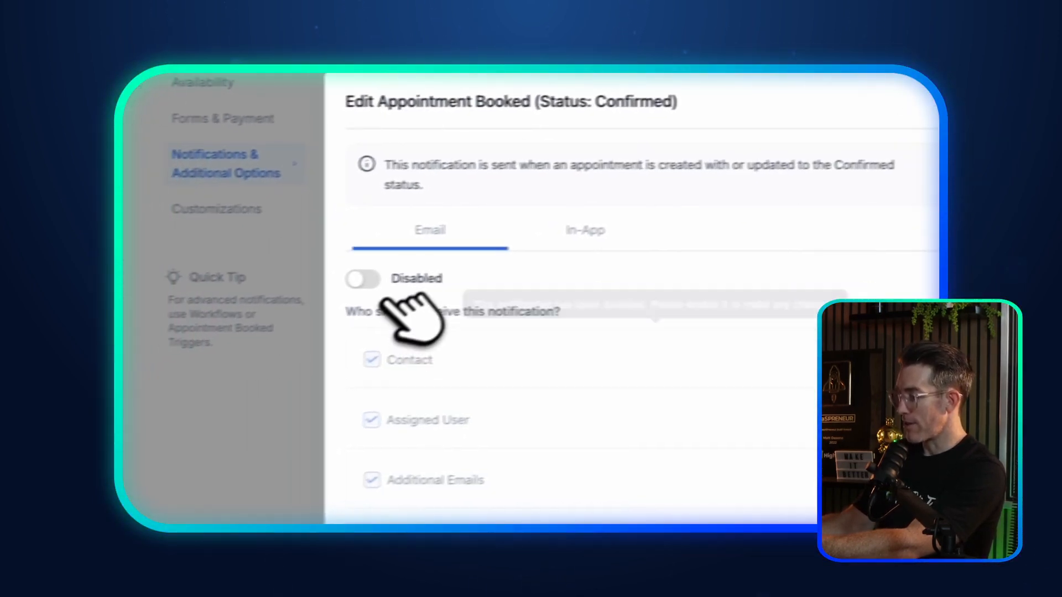
{"action": "left_click", "coordinate": [364, 278]}
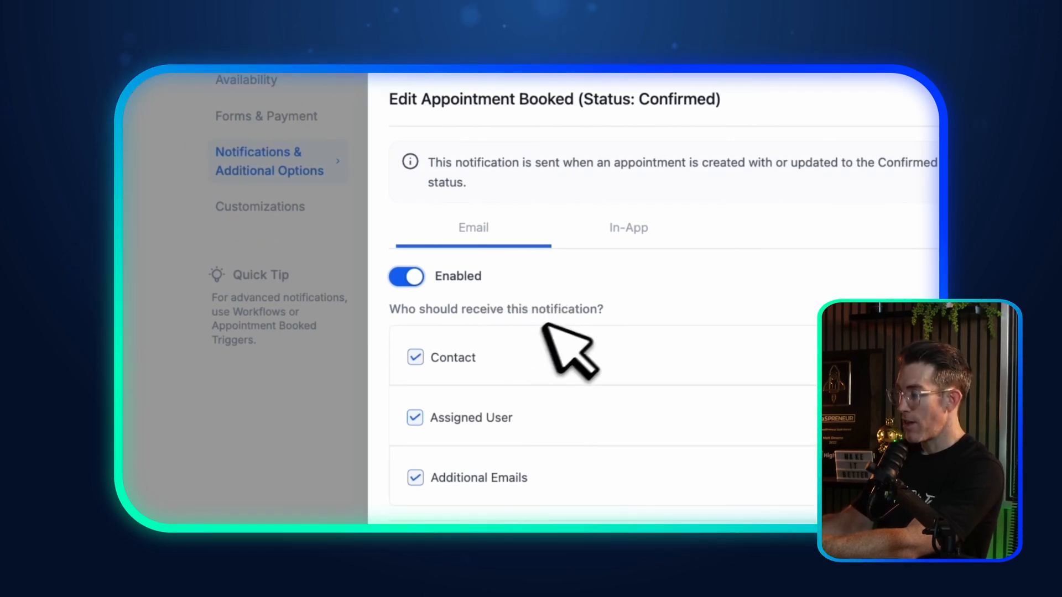
{"action": "left_click", "coordinate": [621, 250]}
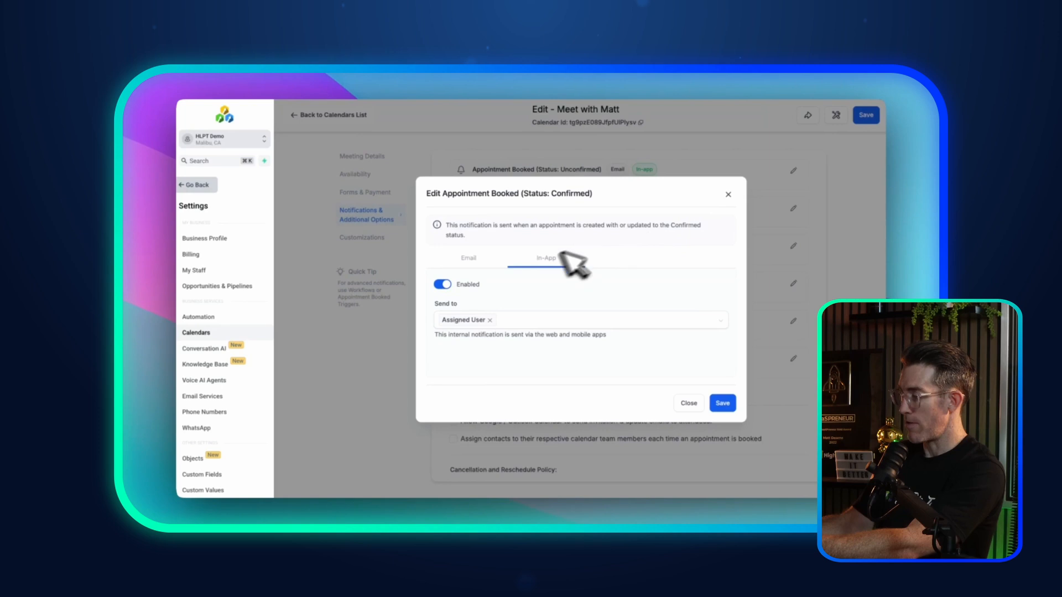
{"action": "left_click", "coordinate": [480, 261]}
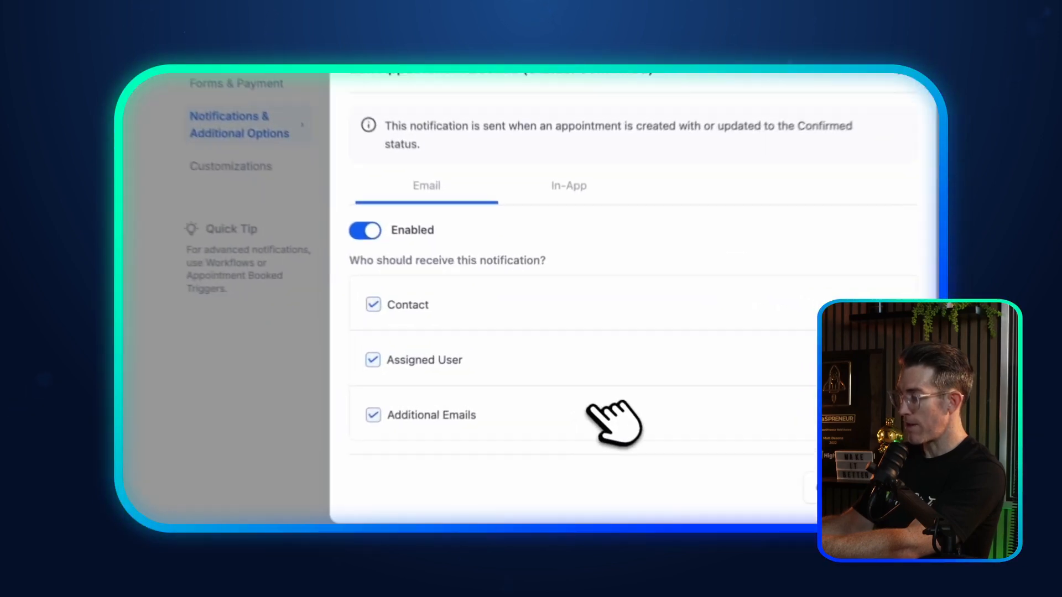
Step: Add the team e-mail address under Additional Emails as an extra recipient
{"action": "left_click", "coordinate": [570, 380]}
{"action": "scroll", "coordinate": [609, 305], "scroll_direction": "down", "scroll_amount": 5}
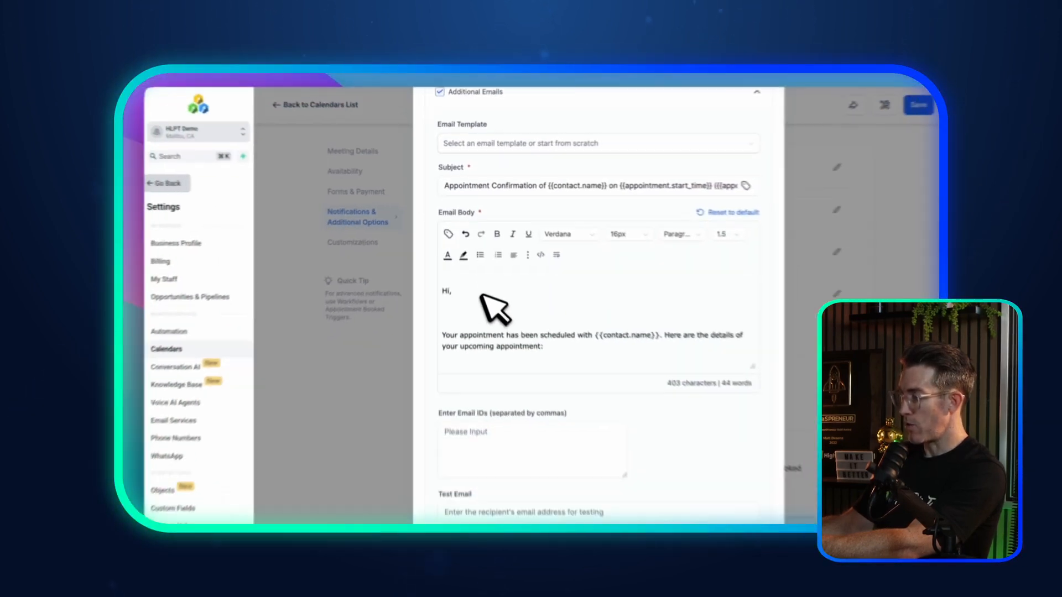
{"action": "scroll", "coordinate": [467, 288], "scroll_direction": "down", "scroll_amount": 5}
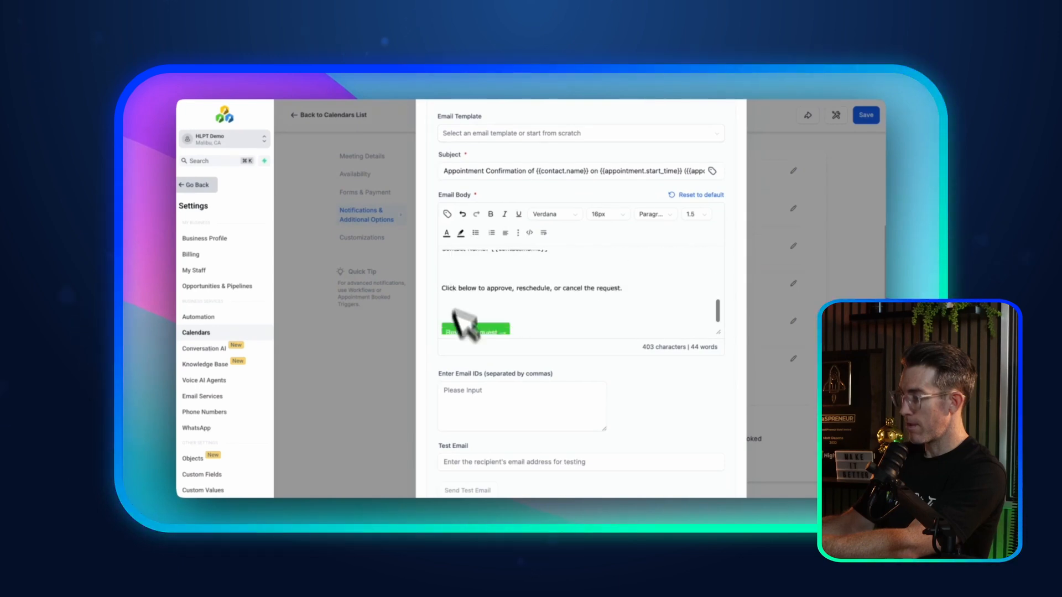
{"action": "scroll", "coordinate": [459, 388], "scroll_direction": "down", "scroll_amount": 2}
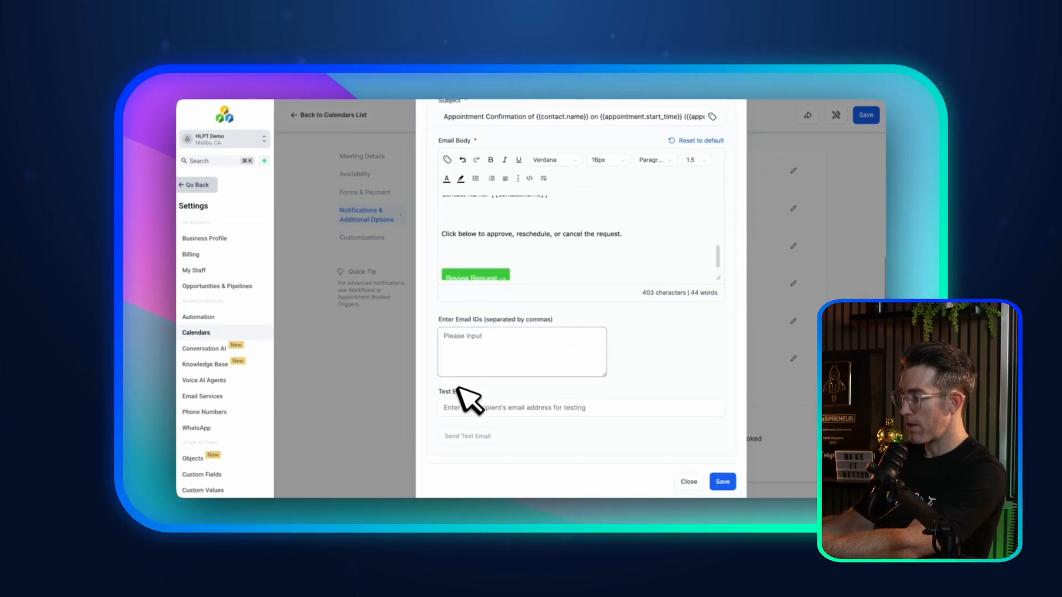
{"action": "left_click", "coordinate": [465, 335]}
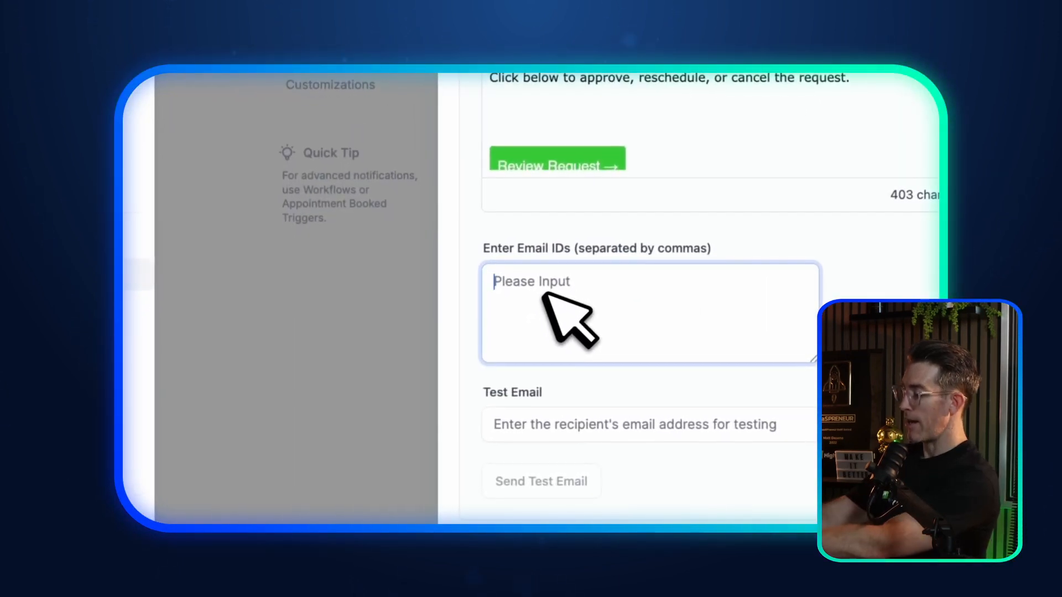
{"action": "type", "text": "team@company.c"}
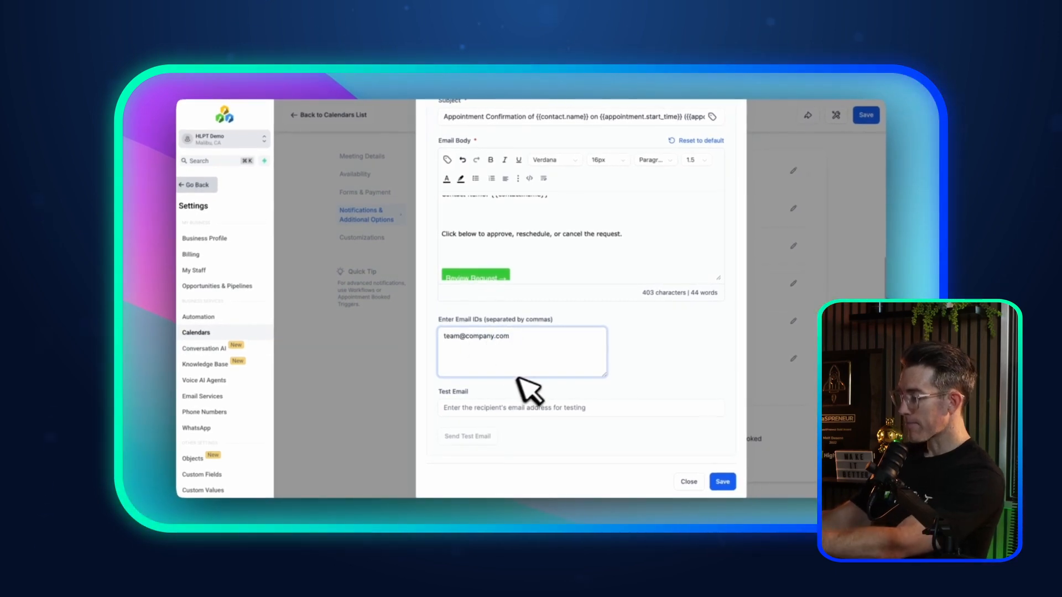
{"action": "type", "text": "om"}
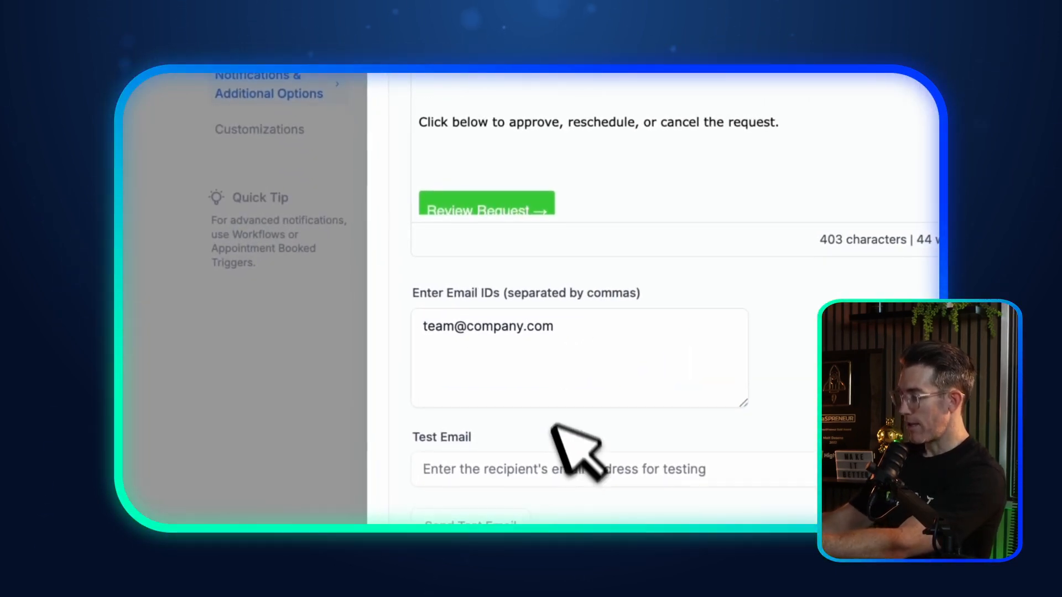
{"action": "scroll", "coordinate": [545, 407], "scroll_direction": "up", "scroll_amount": 10}
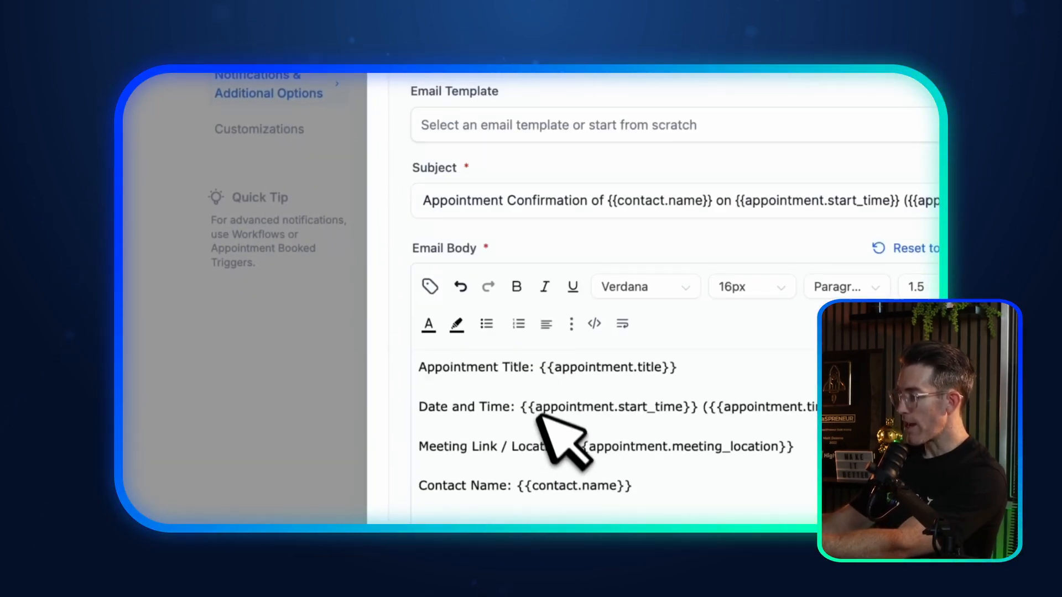
{"action": "scroll", "coordinate": [564, 276], "scroll_direction": "up", "scroll_amount": 3}
Step: Browse the email template list, leaving no template selected
{"action": "left_click", "coordinate": [542, 268]}
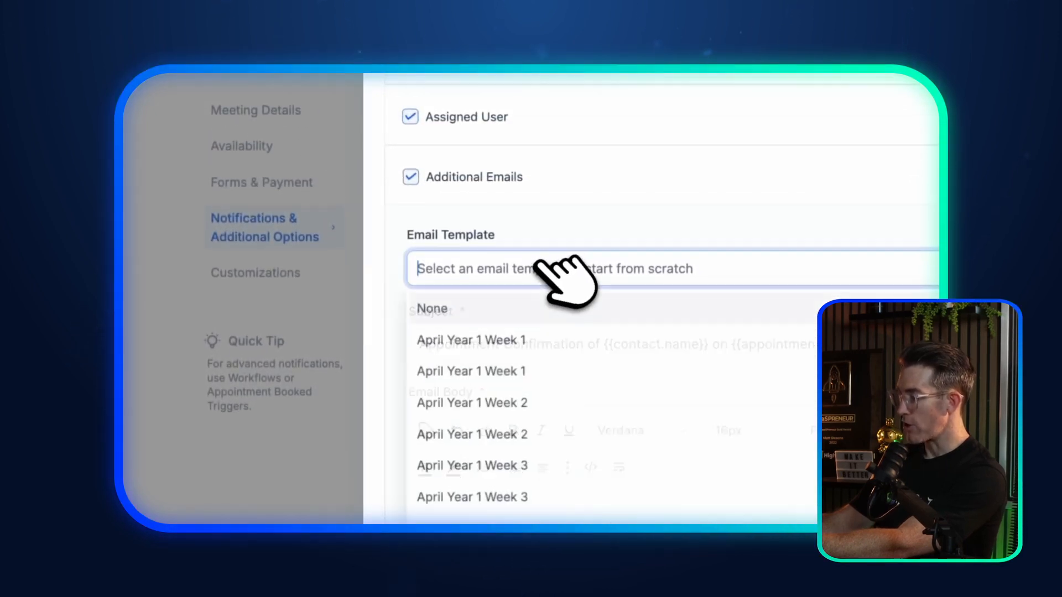
{"action": "left_click", "coordinate": [549, 245]}
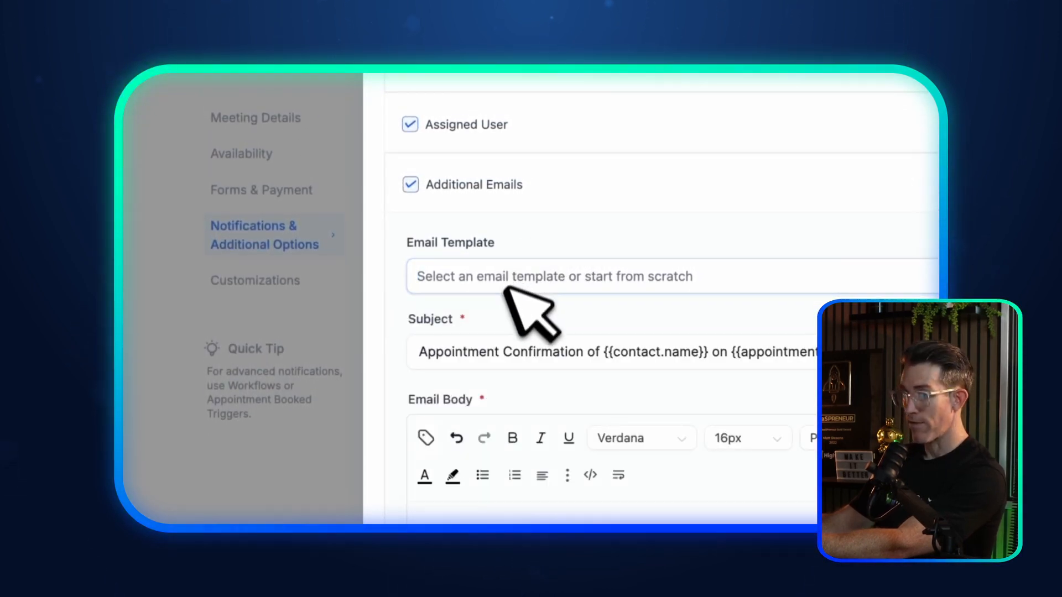
{"action": "scroll", "coordinate": [505, 282], "scroll_direction": "down", "scroll_amount": 3}
{"action": "scroll", "coordinate": [523, 221], "scroll_direction": "up", "scroll_amount": 1}
{"action": "scroll", "coordinate": [553, 213], "scroll_direction": "up", "scroll_amount": 5}
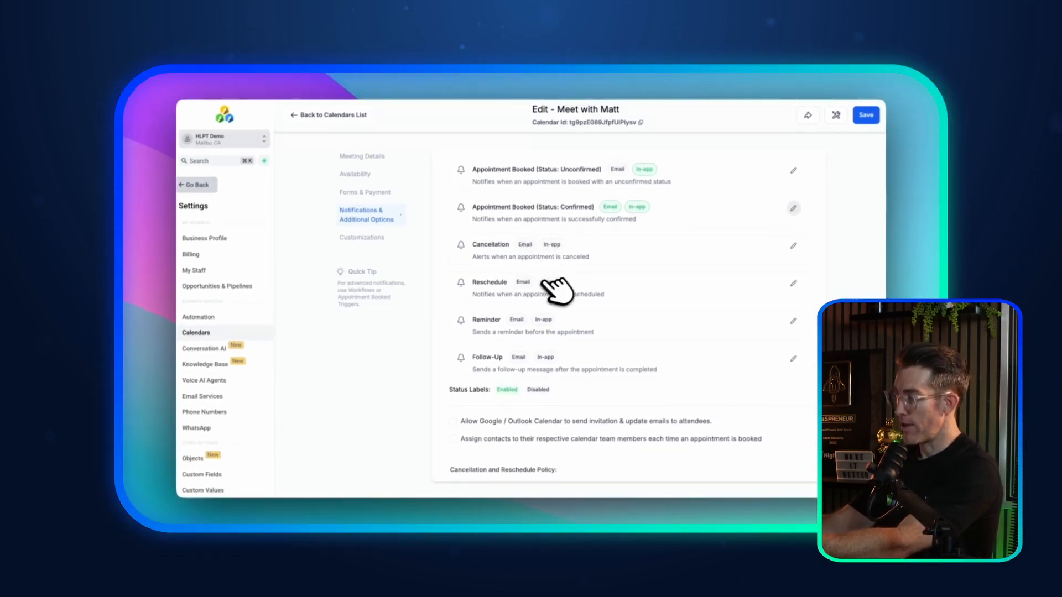
Step: Leave both rescheduling and cancellation of meetings allowed in the policy
{"action": "scroll", "coordinate": [506, 330], "scroll_direction": "down", "scroll_amount": 5}
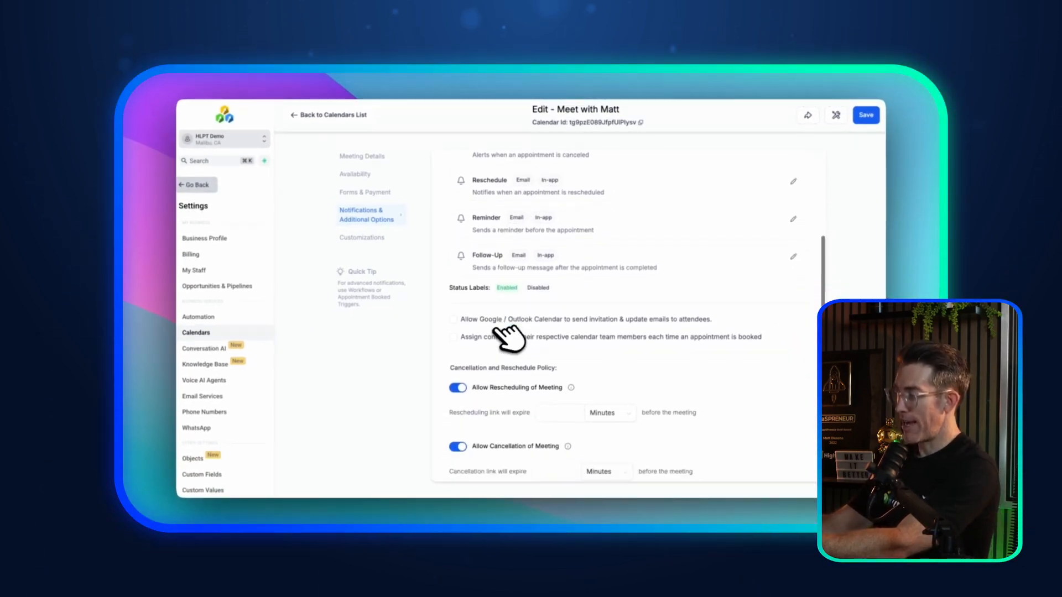
{"action": "left_click_drag", "start_coordinate": [477, 324], "coordinate": [532, 324]}
{"action": "left_click", "coordinate": [483, 260]}
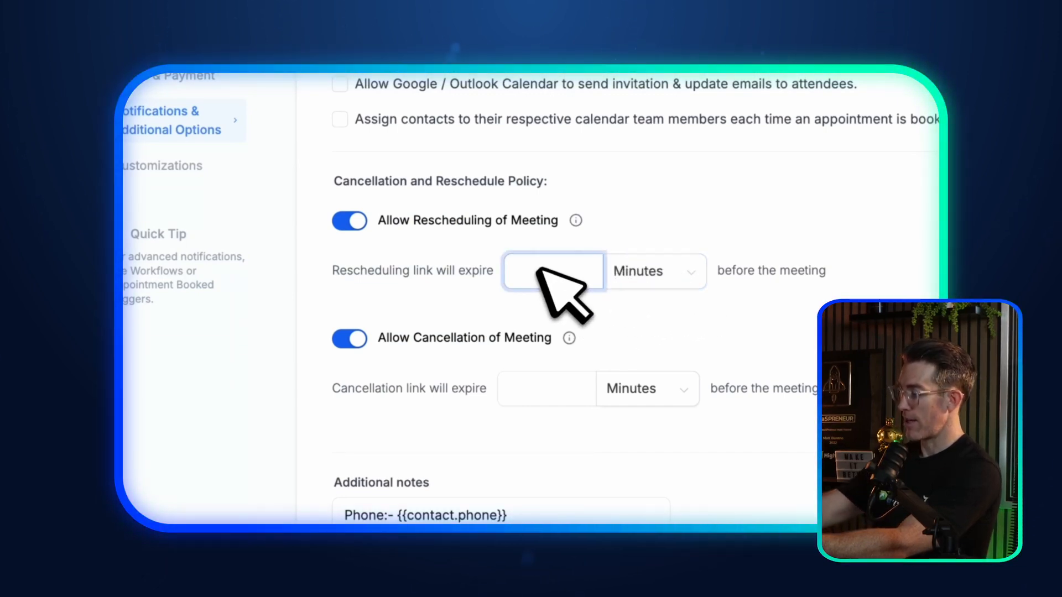
{"action": "left_click", "coordinate": [545, 390]}
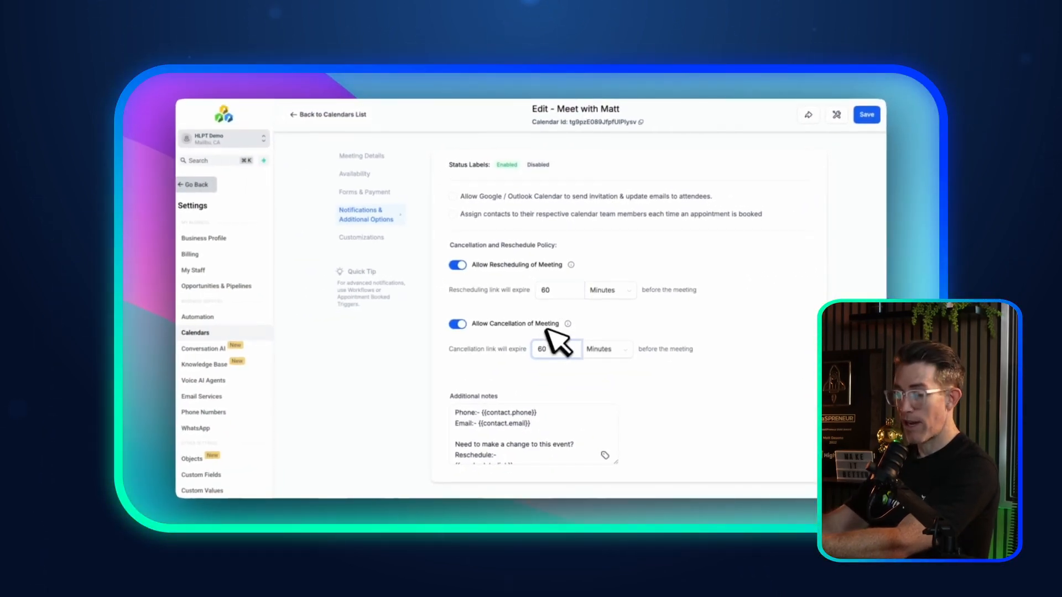
{"action": "left_click", "coordinate": [458, 265]}
{"action": "left_click", "coordinate": [458, 324]}
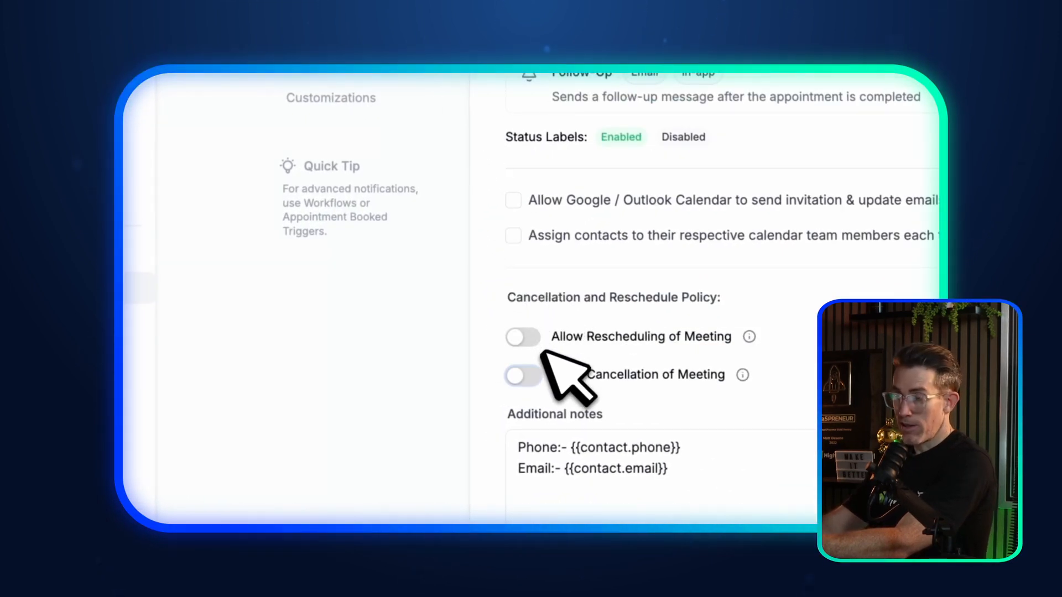
{"action": "left_click", "coordinate": [526, 339]}
{"action": "left_click", "coordinate": [523, 449]}
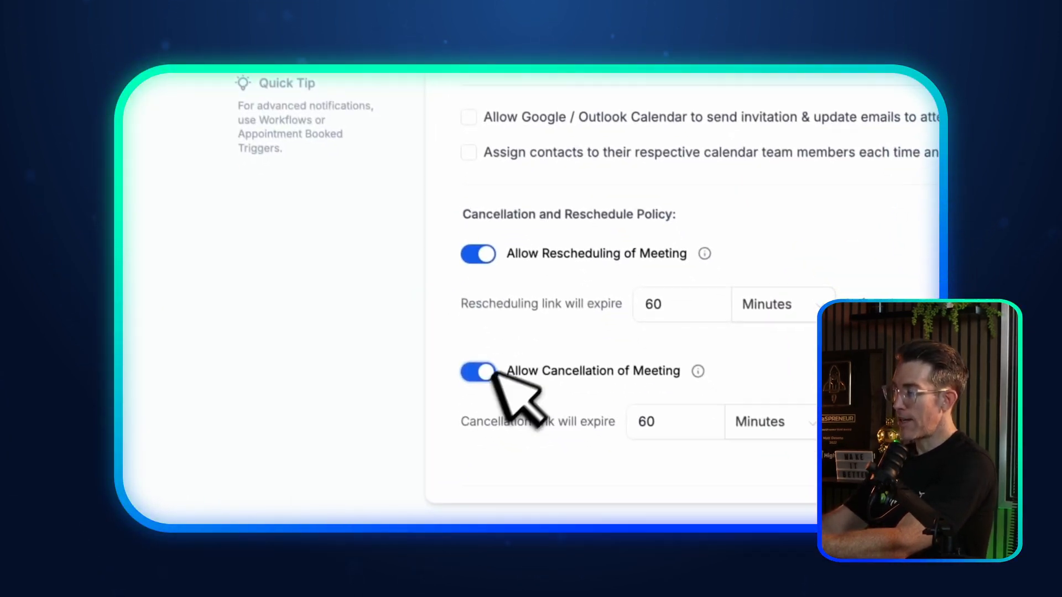
Step: Set the reschedule and cancellation link expiry units to Days, at 1 day
{"action": "scroll", "coordinate": [571, 357], "scroll_direction": "down", "scroll_amount": 3}
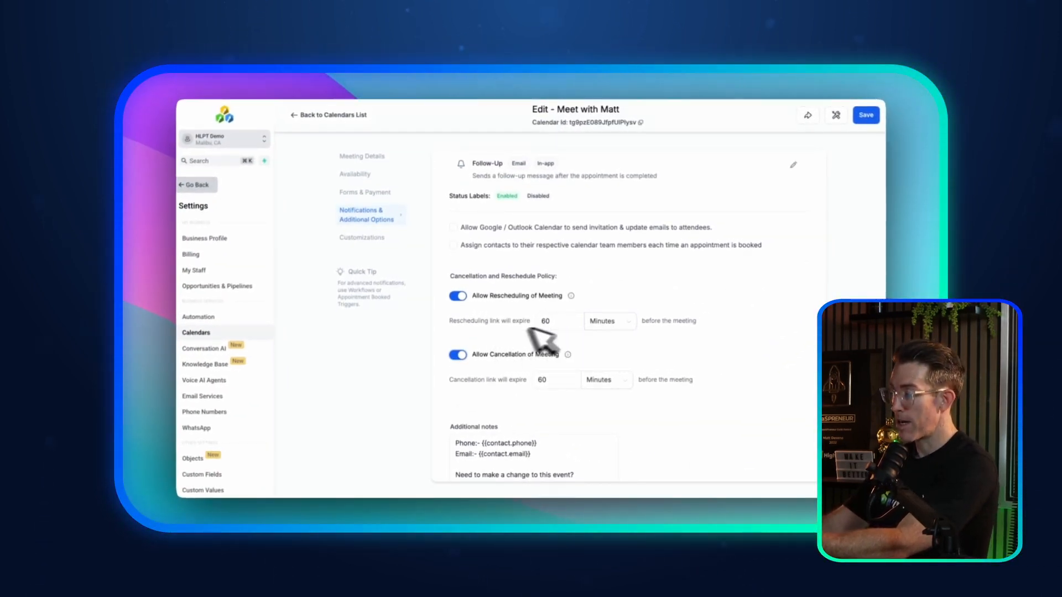
{"action": "left_click", "coordinate": [608, 321]}
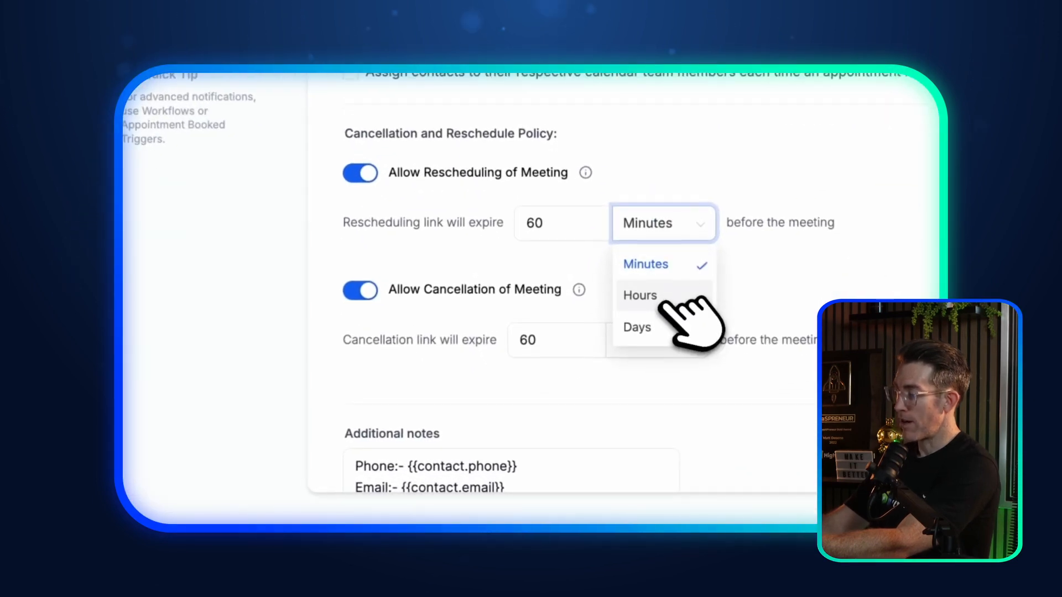
{"action": "left_click", "coordinate": [664, 327]}
{"action": "left_click", "coordinate": [564, 221]}
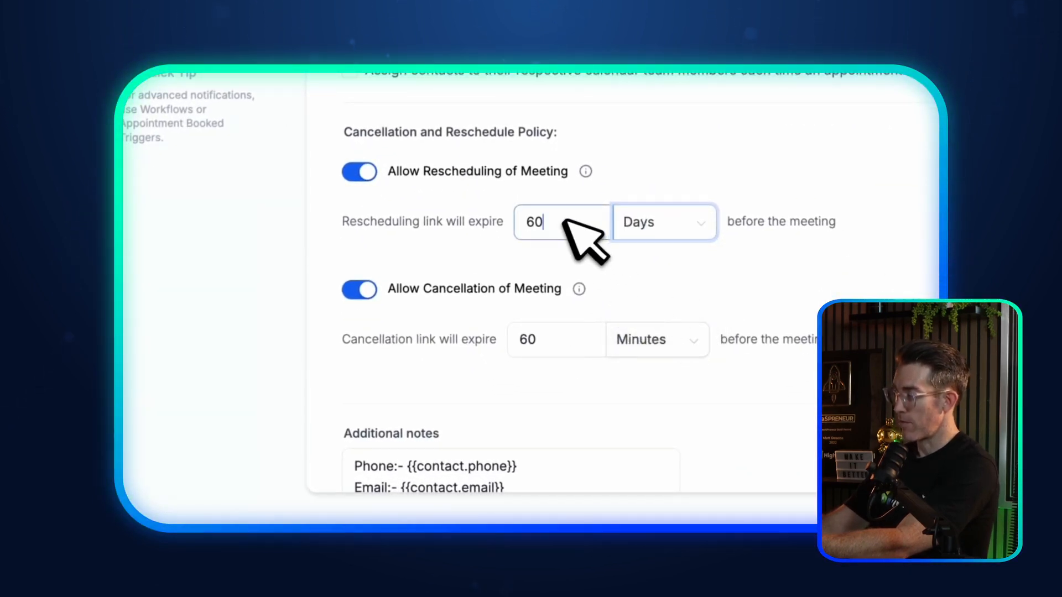
{"action": "left_click_drag", "start_coordinate": [564, 221], "coordinate": [485, 219]}
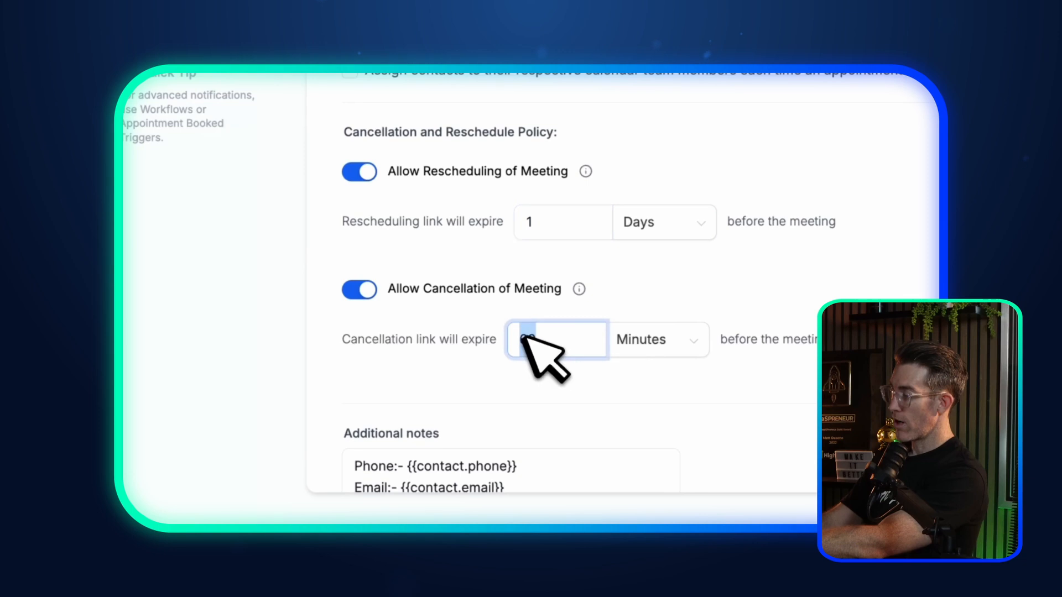
{"action": "left_click", "coordinate": [636, 444]}
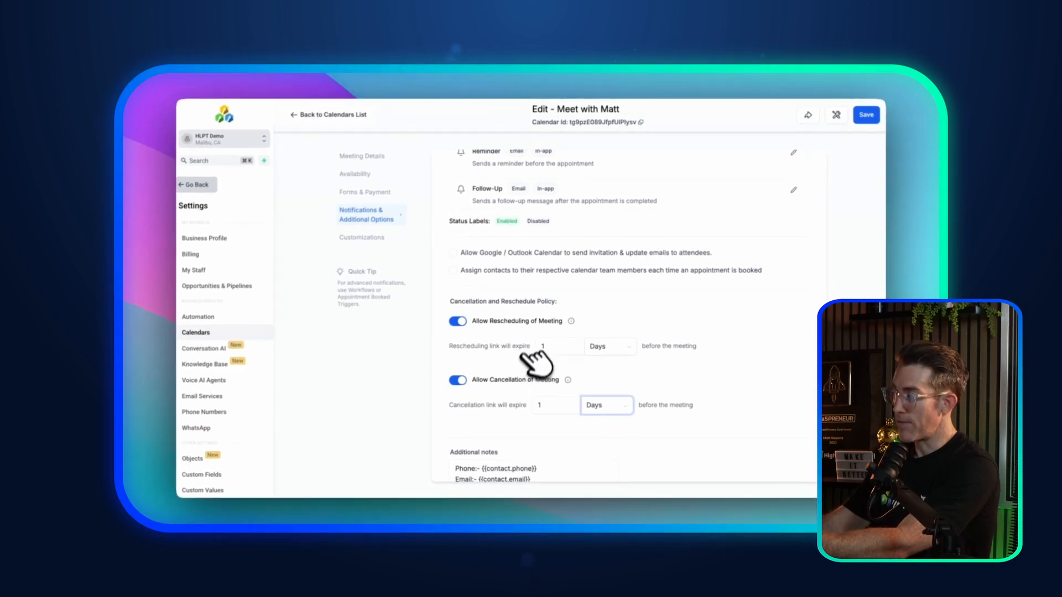
{"action": "scroll", "coordinate": [514, 356], "scroll_direction": "up", "scroll_amount": 3}
{"action": "scroll", "coordinate": [509, 351], "scroll_direction": "down", "scroll_amount": 4}
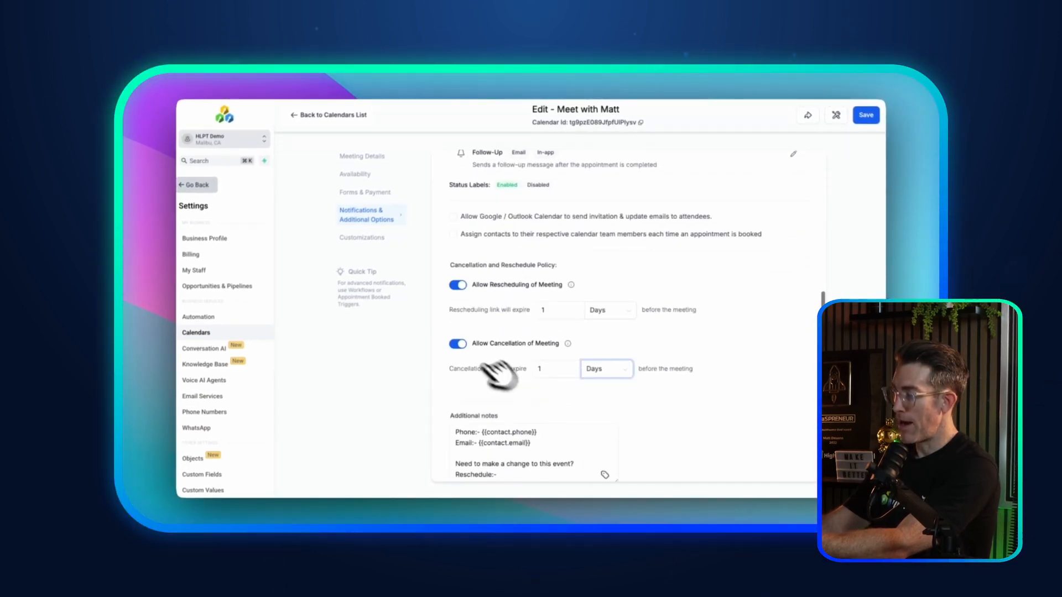
{"action": "scroll", "coordinate": [467, 301], "scroll_direction": "up", "scroll_amount": 5}
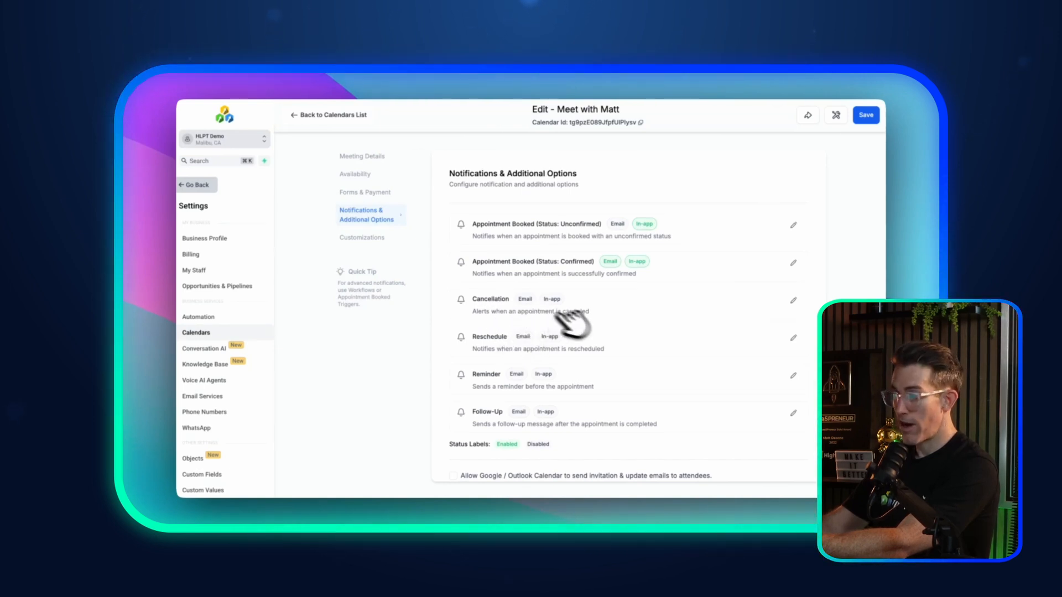
Step: Enable the Cancellation notification's email and expand the Contact recipient settings
{"action": "left_click", "coordinate": [794, 300]}
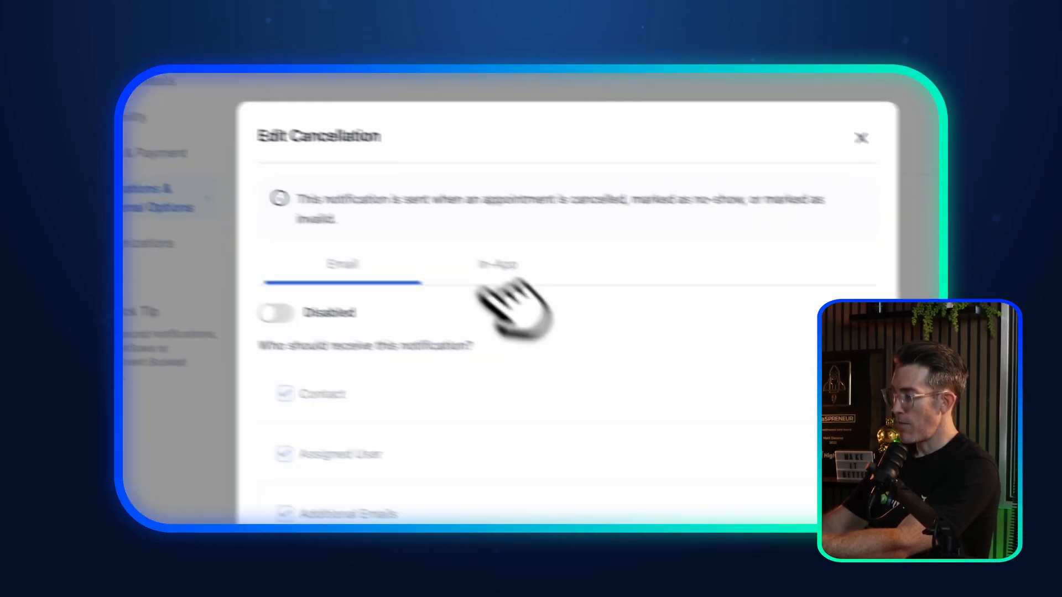
{"action": "left_click", "coordinate": [275, 313]}
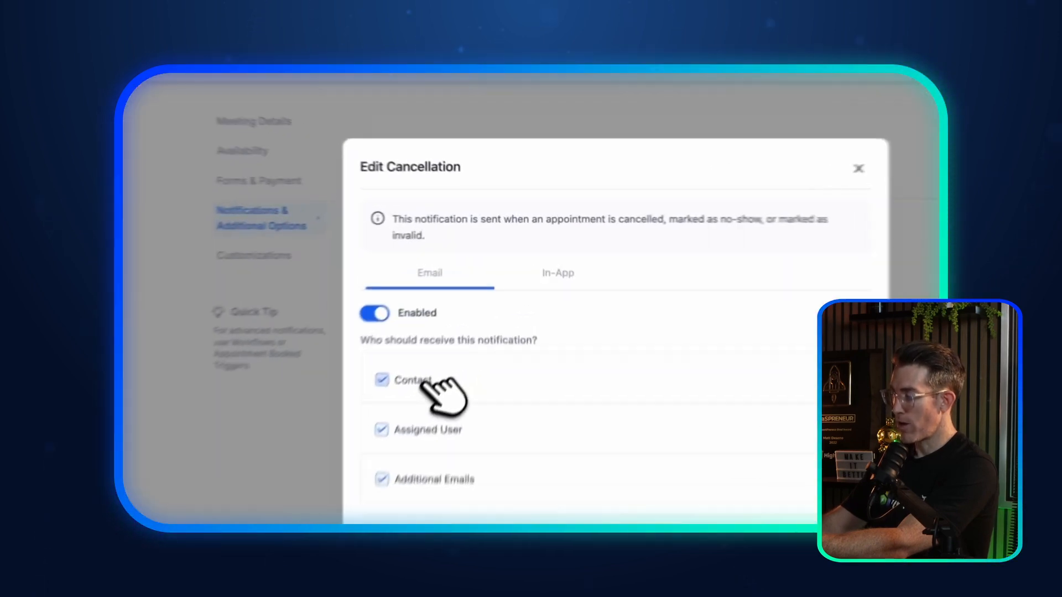
{"action": "left_click", "coordinate": [421, 383]}
{"action": "left_click", "coordinate": [422, 381]}
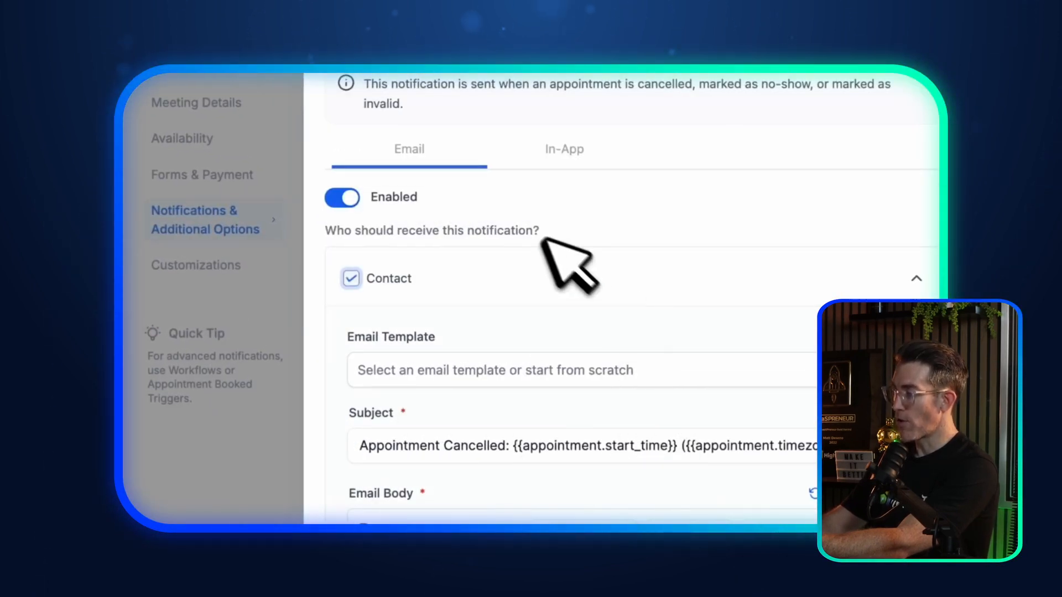
Step: Review the contact's 'Appointment Cancelled' email subject and default body
{"action": "scroll", "coordinate": [512, 387], "scroll_direction": "down", "scroll_amount": 4}
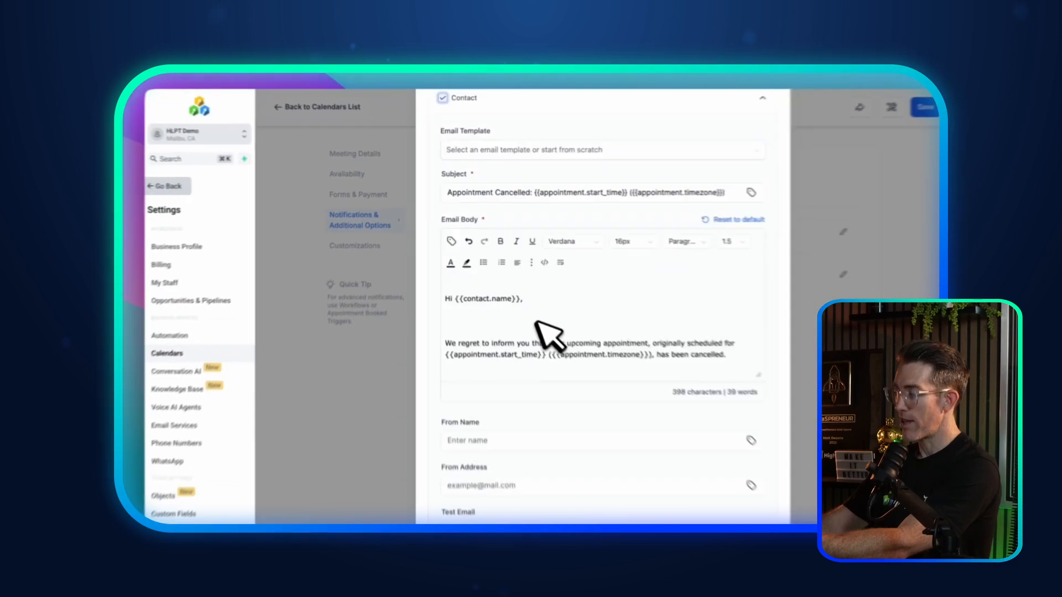
{"action": "scroll", "coordinate": [534, 320], "scroll_direction": "down", "scroll_amount": 2}
{"action": "scroll", "coordinate": [500, 243], "scroll_direction": "up", "scroll_amount": 2}
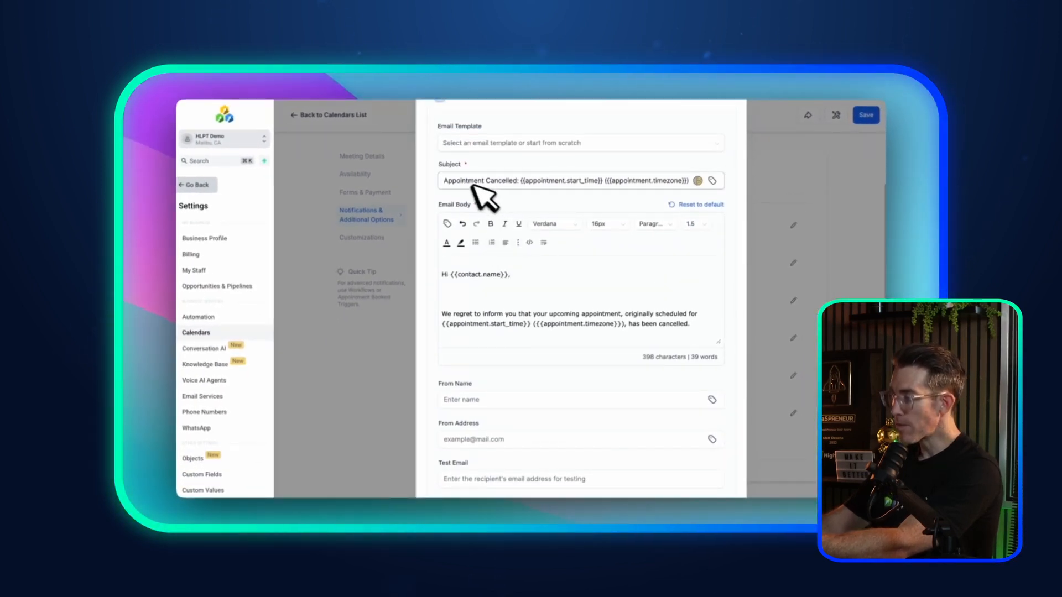
{"action": "left_click", "coordinate": [509, 185]}
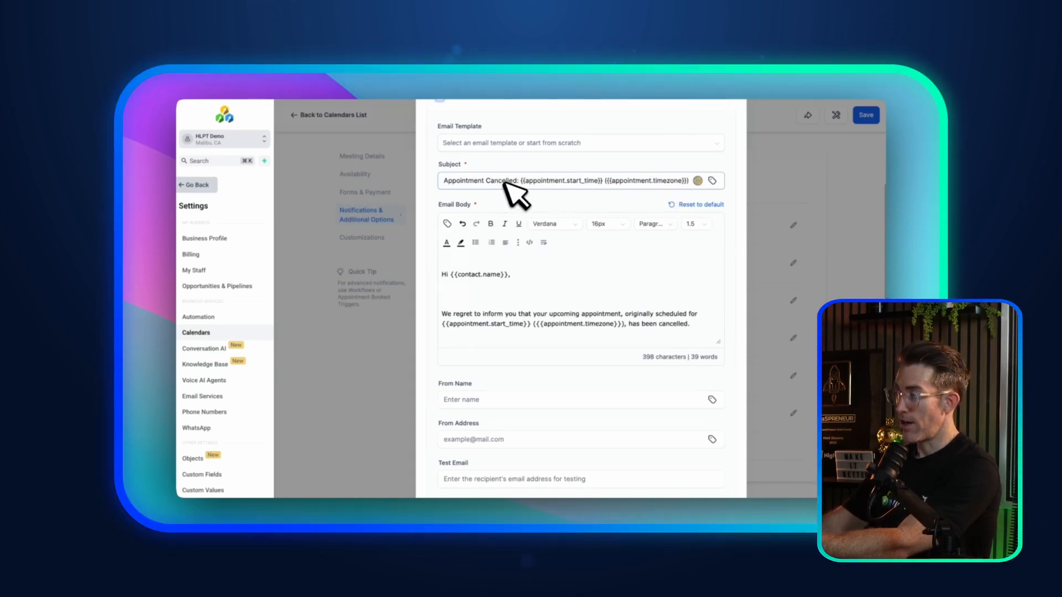
{"action": "scroll", "coordinate": [506, 183], "scroll_direction": "up", "scroll_amount": 1}
{"action": "scroll", "coordinate": [512, 181], "scroll_direction": "down", "scroll_amount": 3}
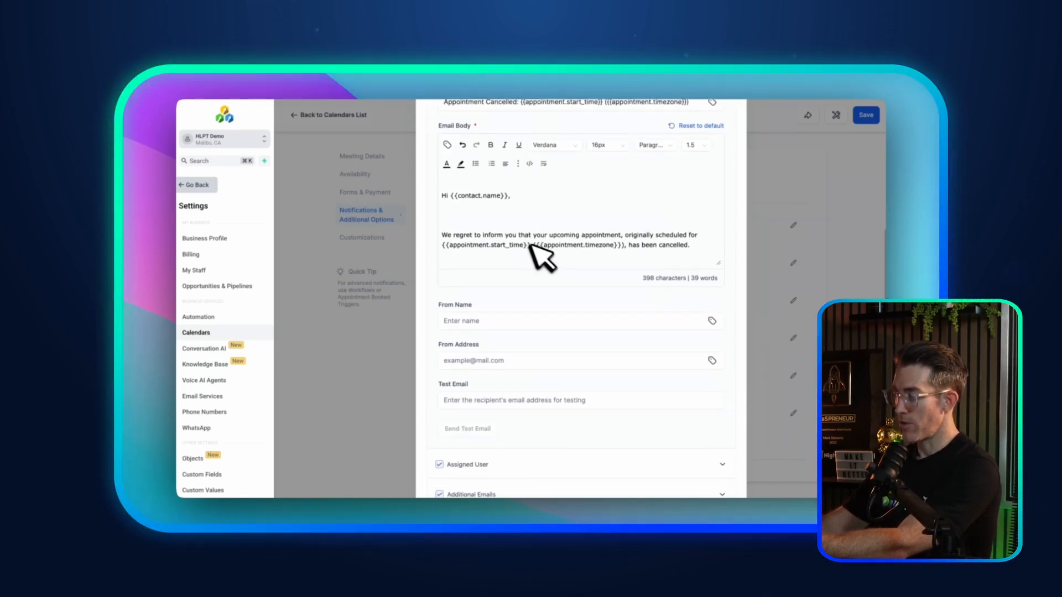
{"action": "scroll", "coordinate": [477, 352], "scroll_direction": "down", "scroll_amount": 2}
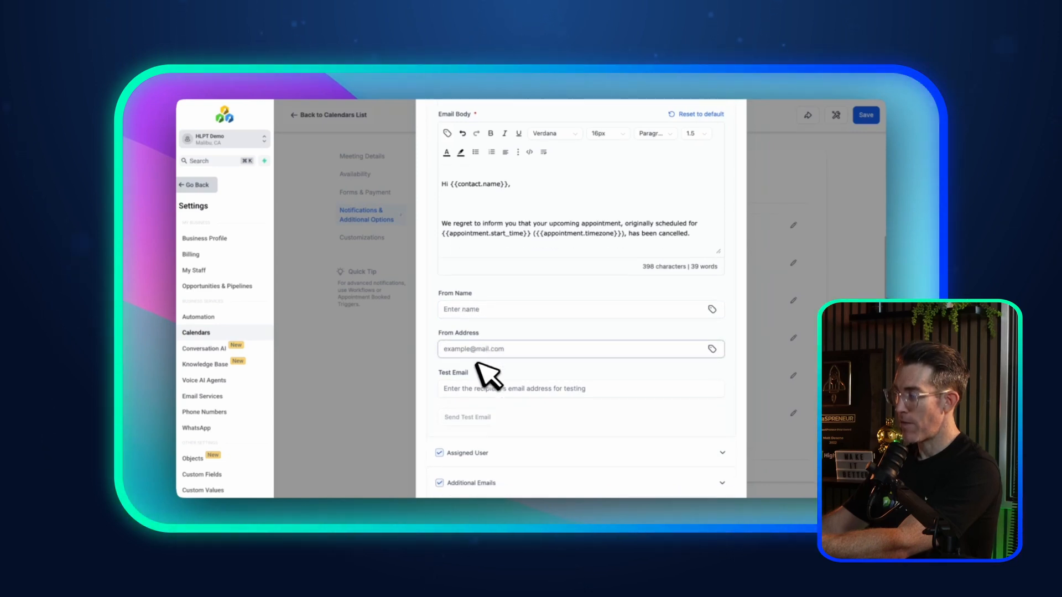
{"action": "scroll", "coordinate": [498, 310], "scroll_direction": "up", "scroll_amount": 5}
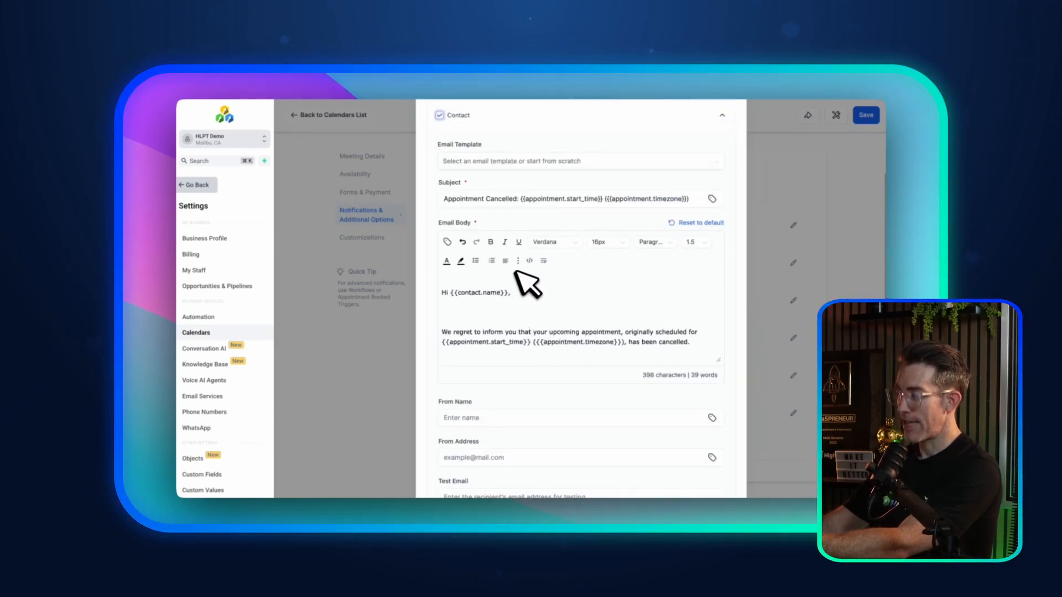
{"action": "scroll", "coordinate": [517, 272], "scroll_direction": "up", "scroll_amount": 4}
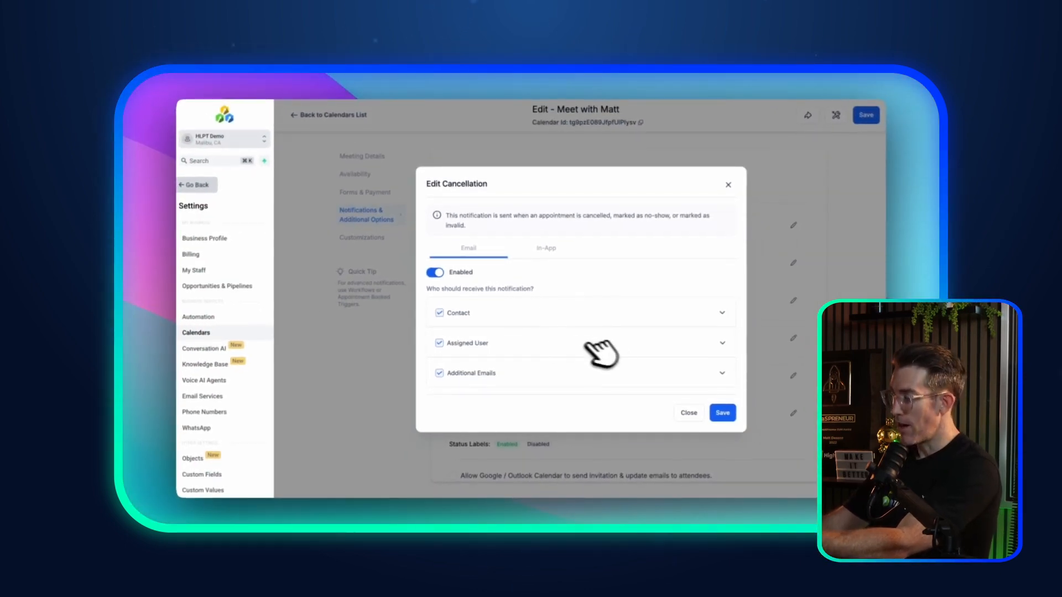
Step: Review the assigned user's cancellation email subject line and body
{"action": "left_click", "coordinate": [661, 343]}
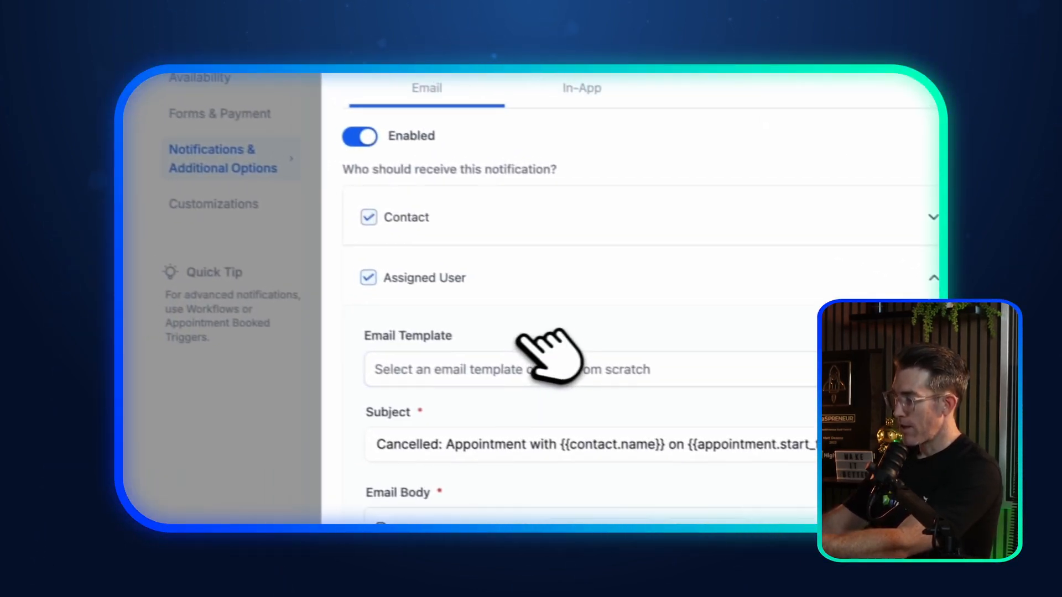
{"action": "scroll", "coordinate": [523, 336], "scroll_direction": "down", "scroll_amount": 5}
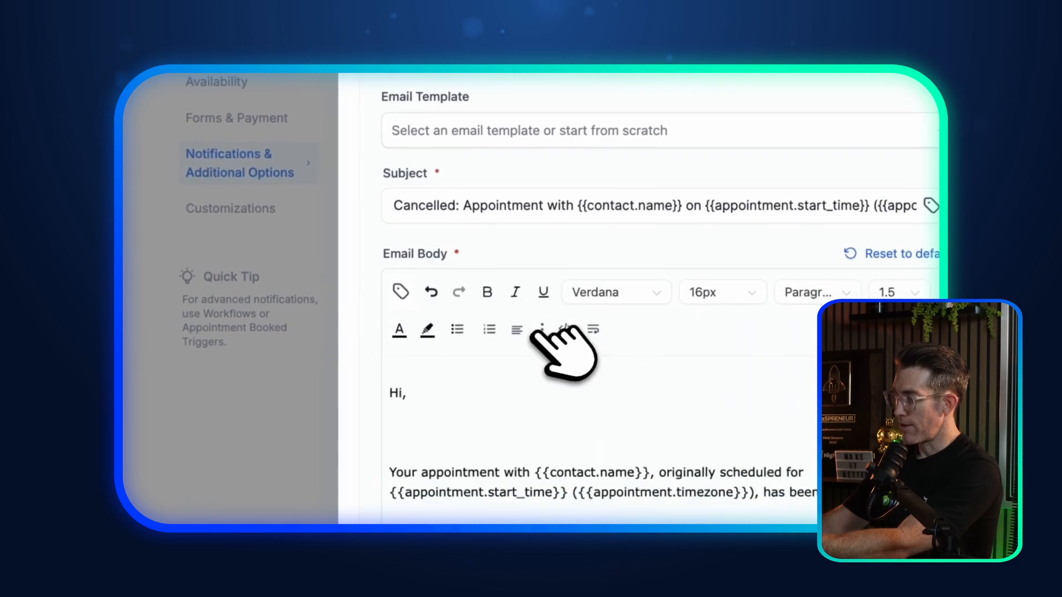
{"action": "left_click_drag", "start_coordinate": [415, 203], "coordinate": [536, 208]}
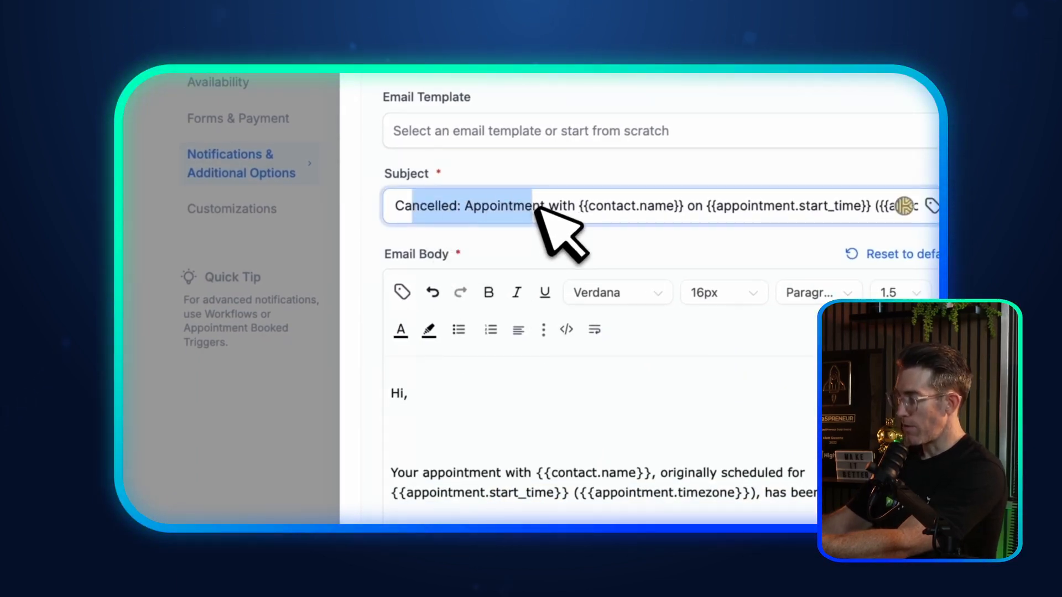
{"action": "scroll", "coordinate": [690, 204], "scroll_direction": "up", "scroll_amount": 2}
{"action": "scroll", "coordinate": [686, 203], "scroll_direction": "down", "scroll_amount": 5}
{"action": "scroll", "coordinate": [541, 349], "scroll_direction": "up", "scroll_amount": 8}
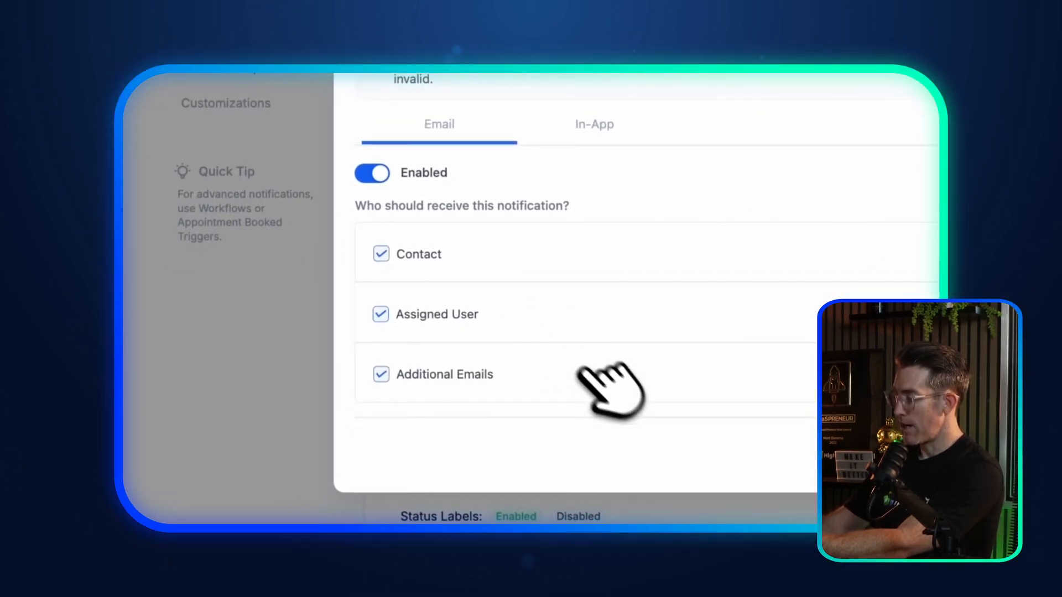
{"action": "scroll", "coordinate": [686, 366], "scroll_direction": "down", "scroll_amount": 10}
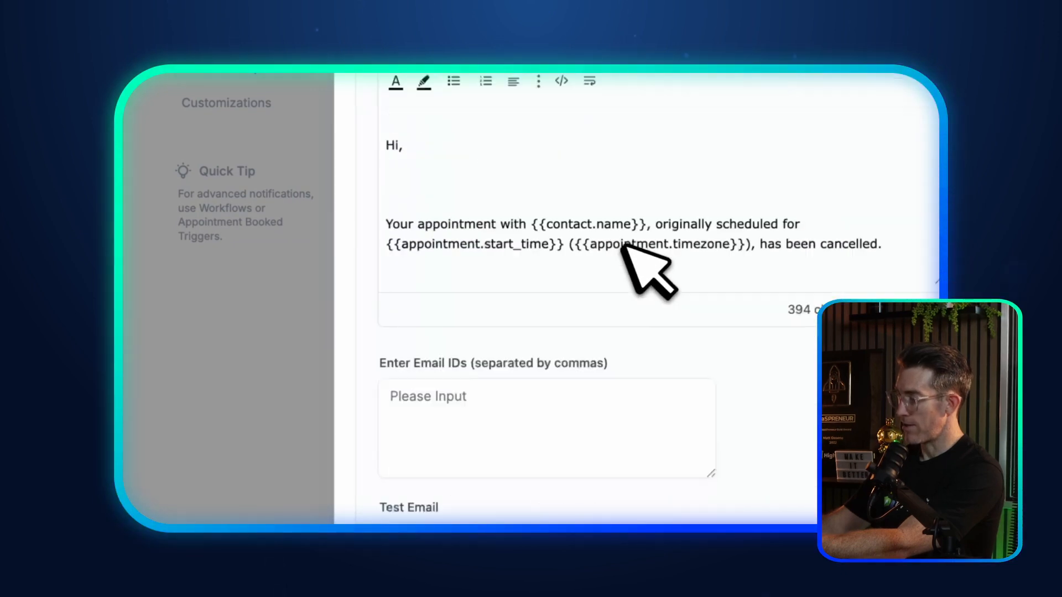
{"action": "scroll", "coordinate": [481, 363], "scroll_direction": "up", "scroll_amount": 10}
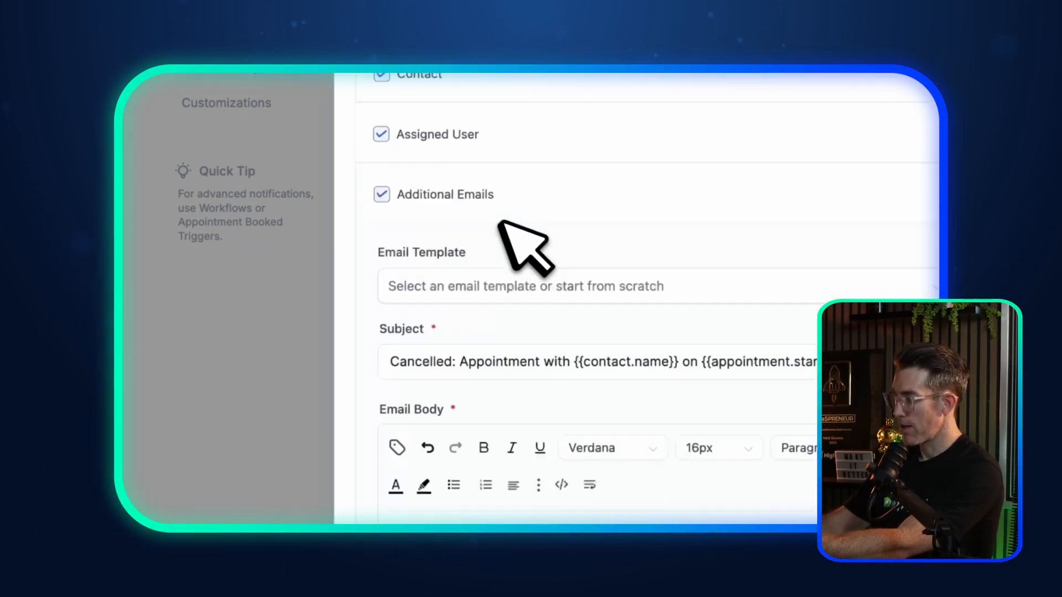
Step: Stop sending cancellation emails to additional addresses and check the In-App notification settings
{"action": "left_click", "coordinate": [729, 297]}
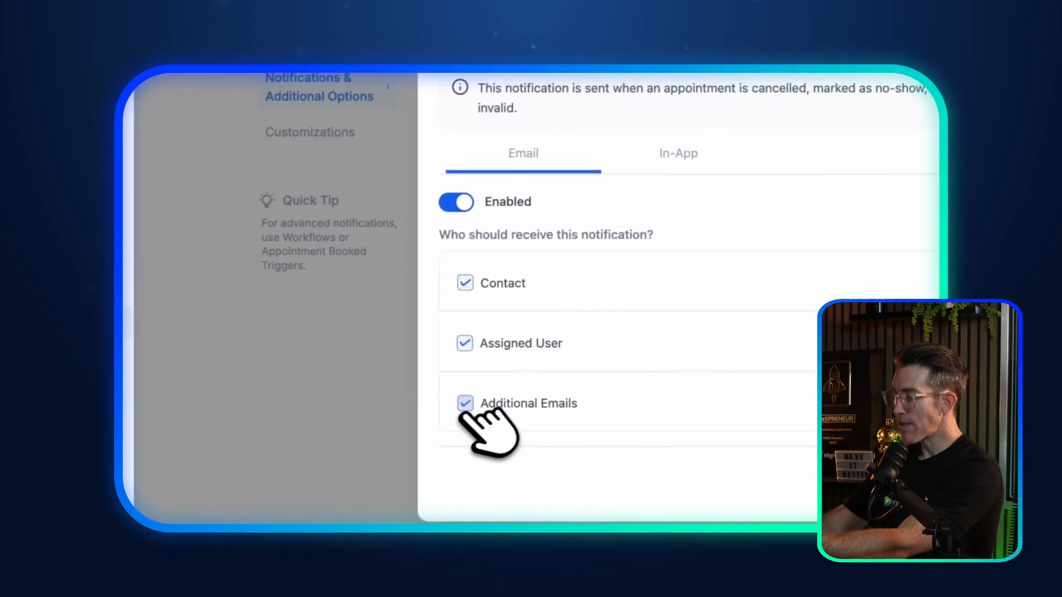
{"action": "left_click", "coordinate": [465, 403]}
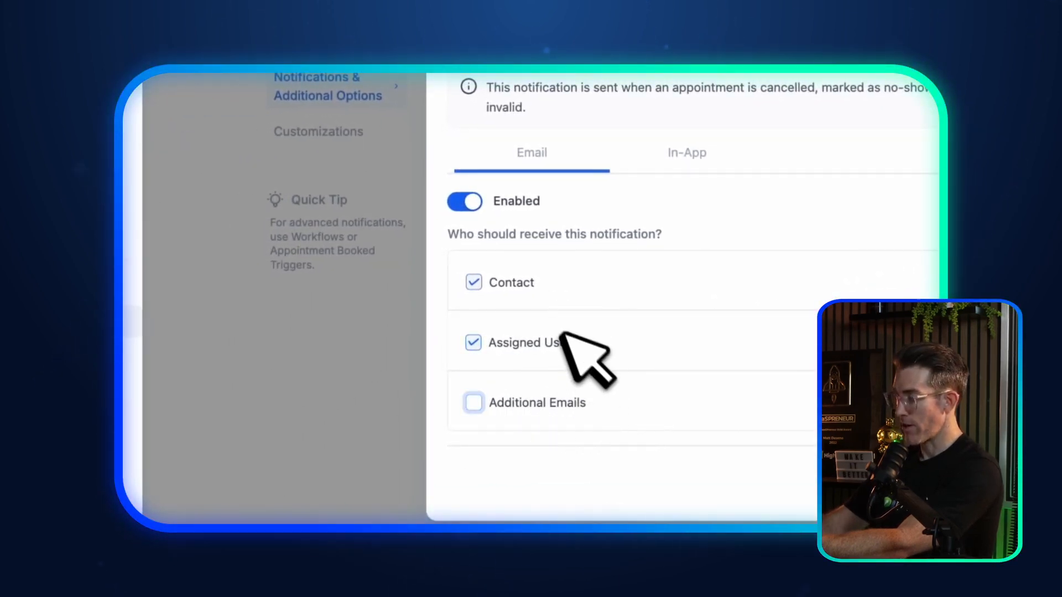
{"action": "left_click", "coordinate": [687, 153]}
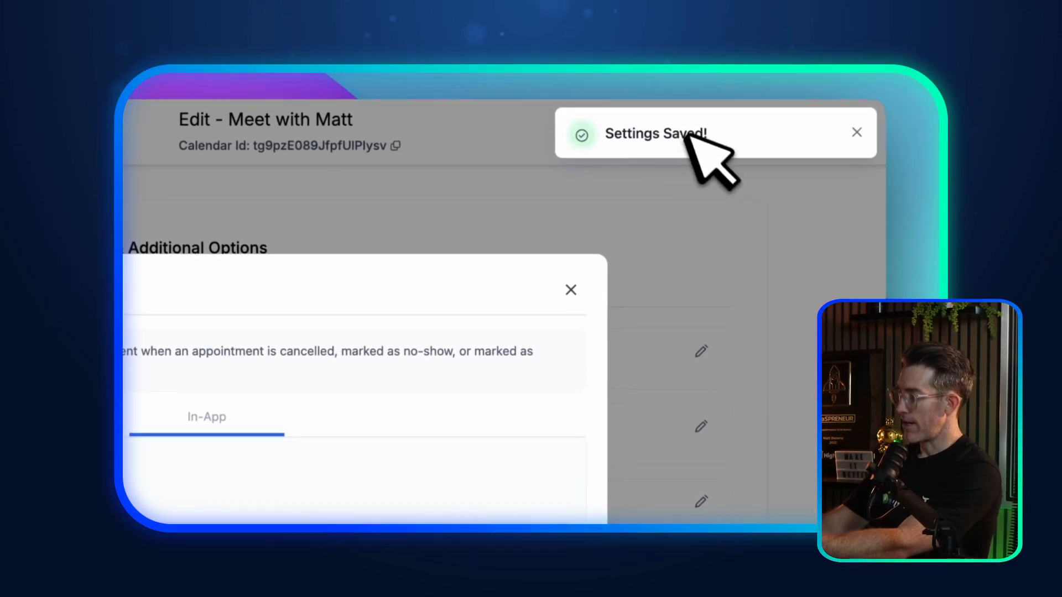
Step: Enable email for the Reschedule notification and save it, leaving the in-app alert off
{"action": "left_click", "coordinate": [570, 290]}
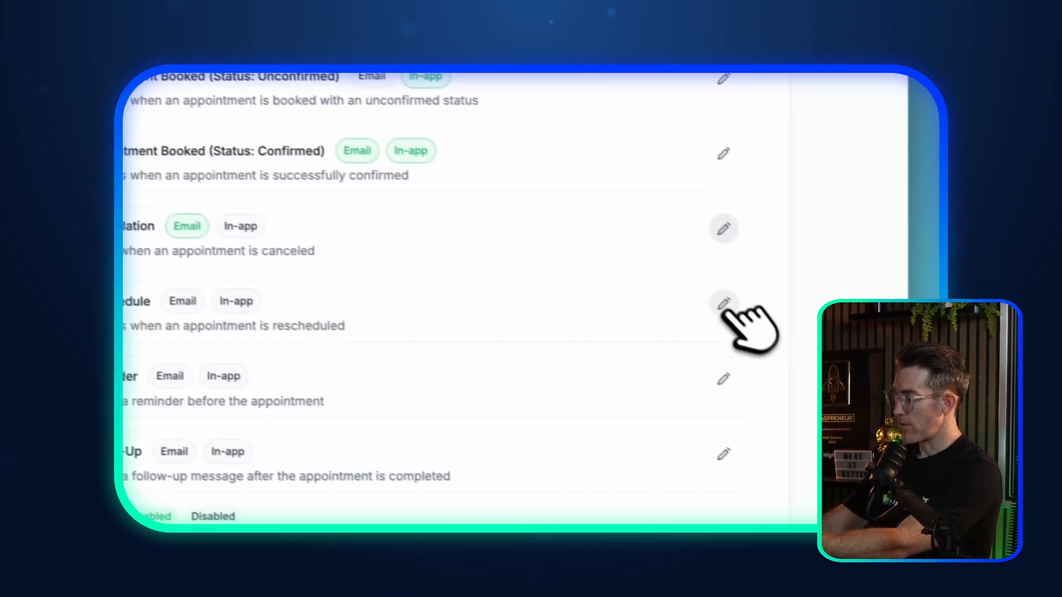
{"action": "left_click", "coordinate": [726, 303]}
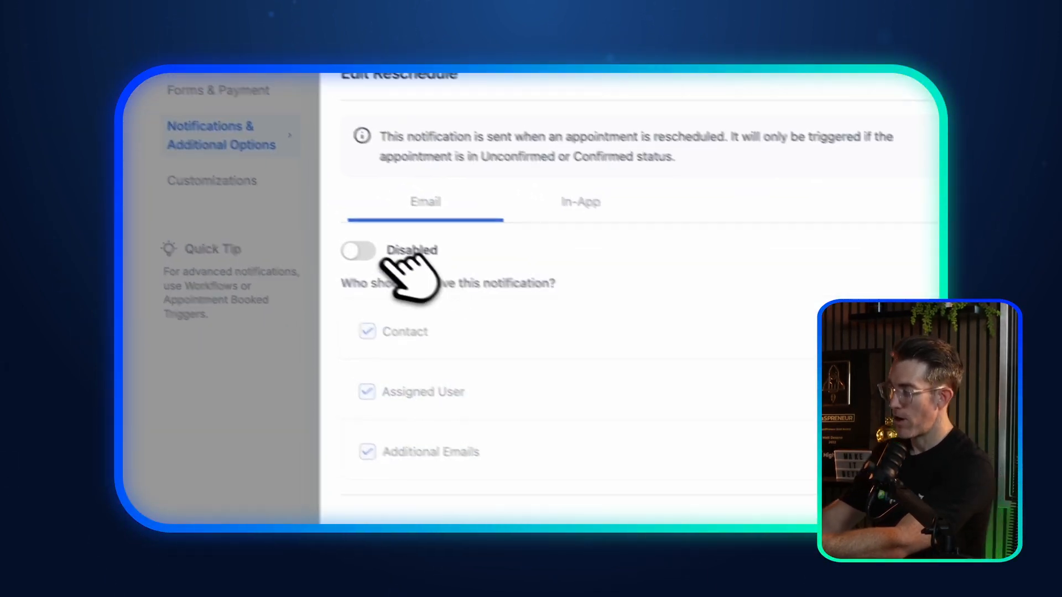
{"action": "left_click", "coordinate": [288, 233]}
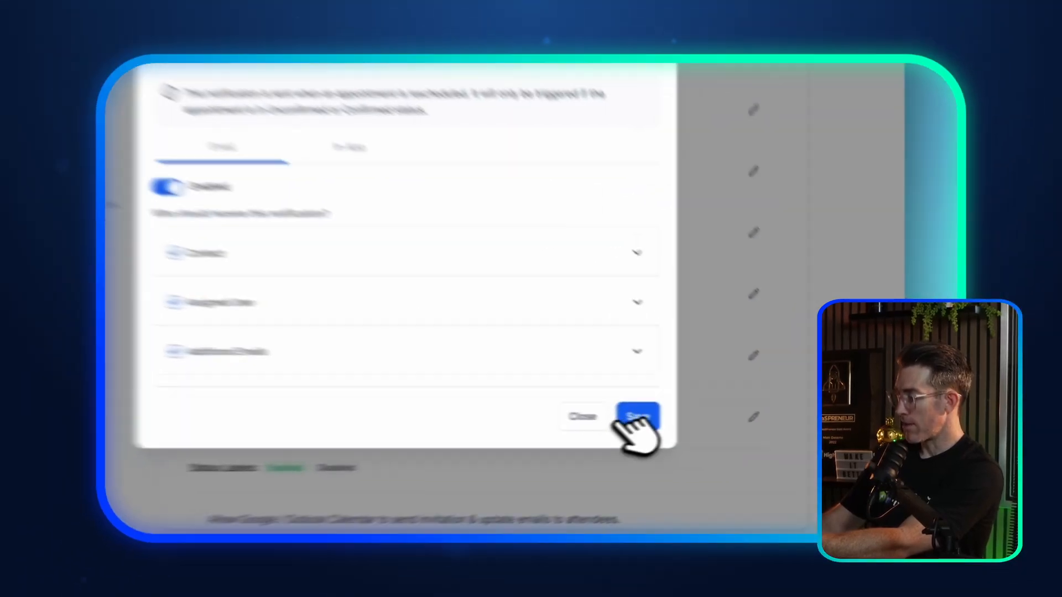
{"action": "left_click", "coordinate": [636, 421]}
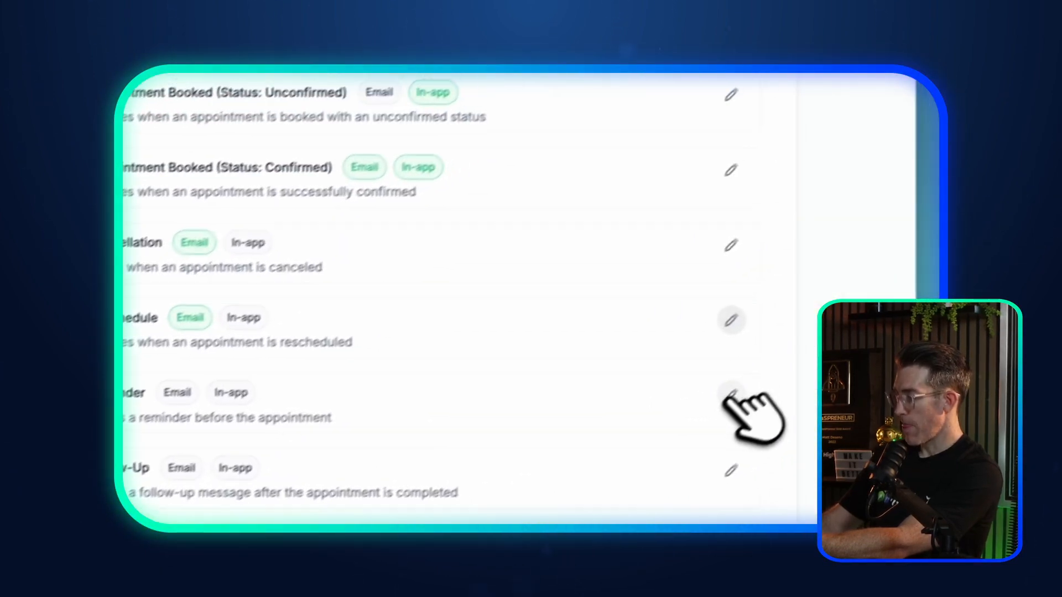
Step: Enable the Reminder email and review the contact's reminder, triggered 10 minutes before the appointment
{"action": "left_click", "coordinate": [736, 391]}
{"action": "left_click", "coordinate": [360, 236]}
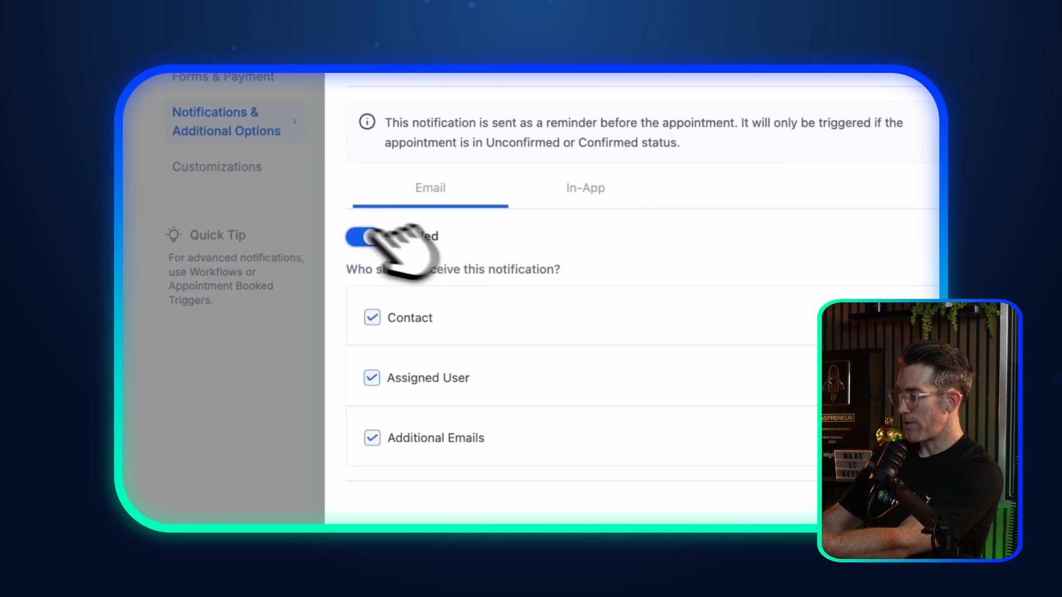
{"action": "left_click", "coordinate": [721, 340]}
{"action": "scroll", "coordinate": [722, 356], "scroll_direction": "down", "scroll_amount": 3}
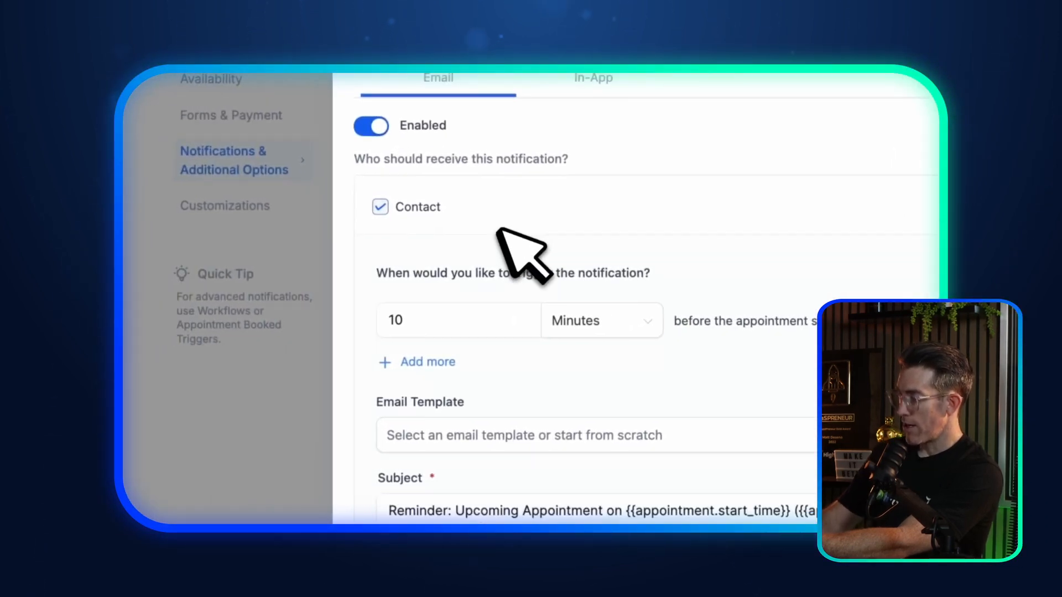
{"action": "scroll", "coordinate": [504, 238], "scroll_direction": "down", "scroll_amount": 2}
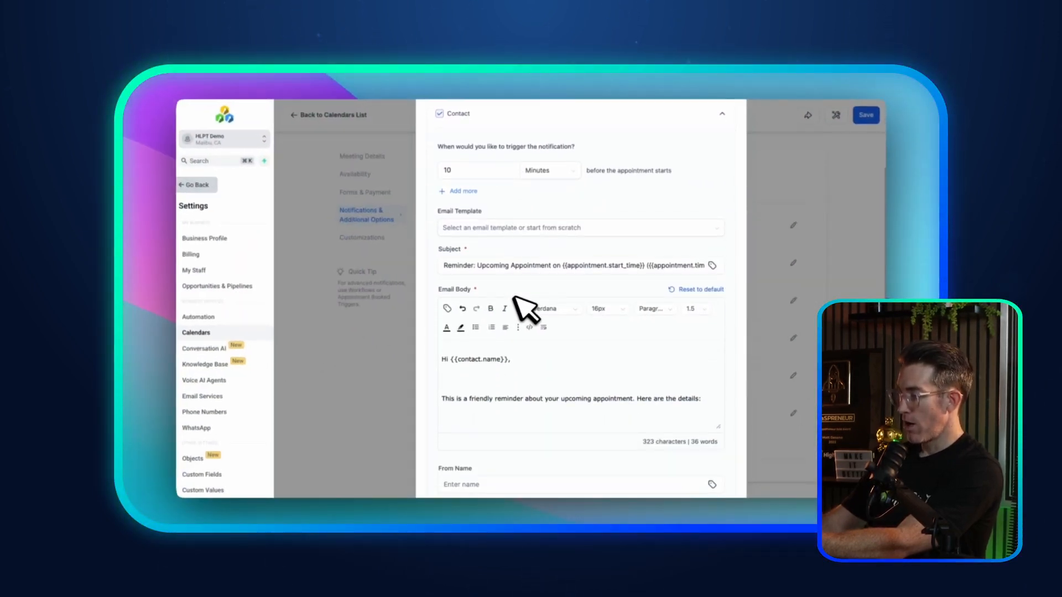
{"action": "scroll", "coordinate": [532, 249], "scroll_direction": "down", "scroll_amount": 3}
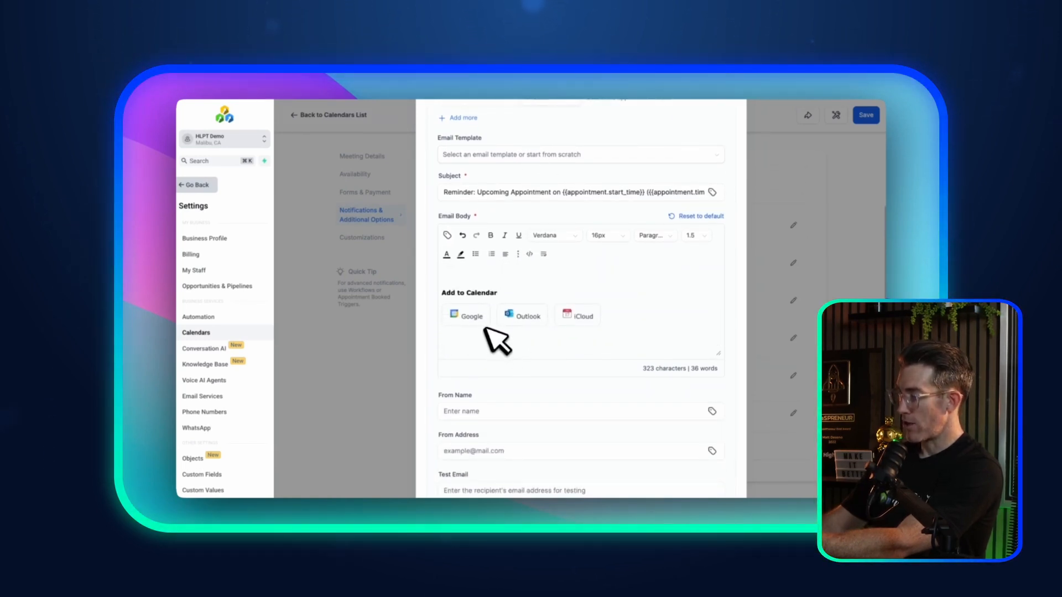
{"action": "scroll", "coordinate": [498, 340], "scroll_direction": "up", "scroll_amount": 5}
{"action": "scroll", "coordinate": [439, 296], "scroll_direction": "down", "scroll_amount": 5}
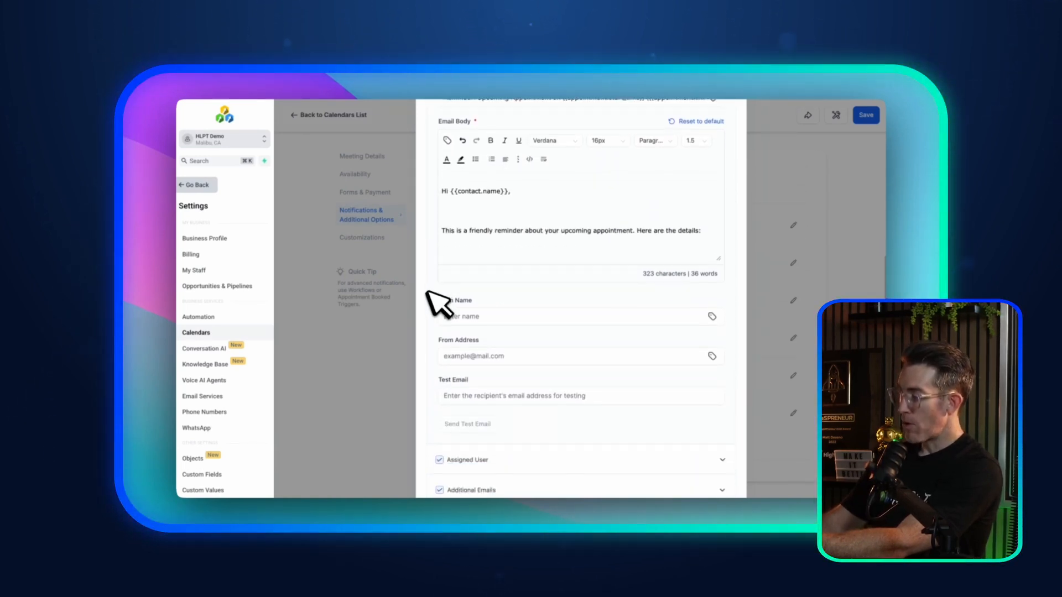
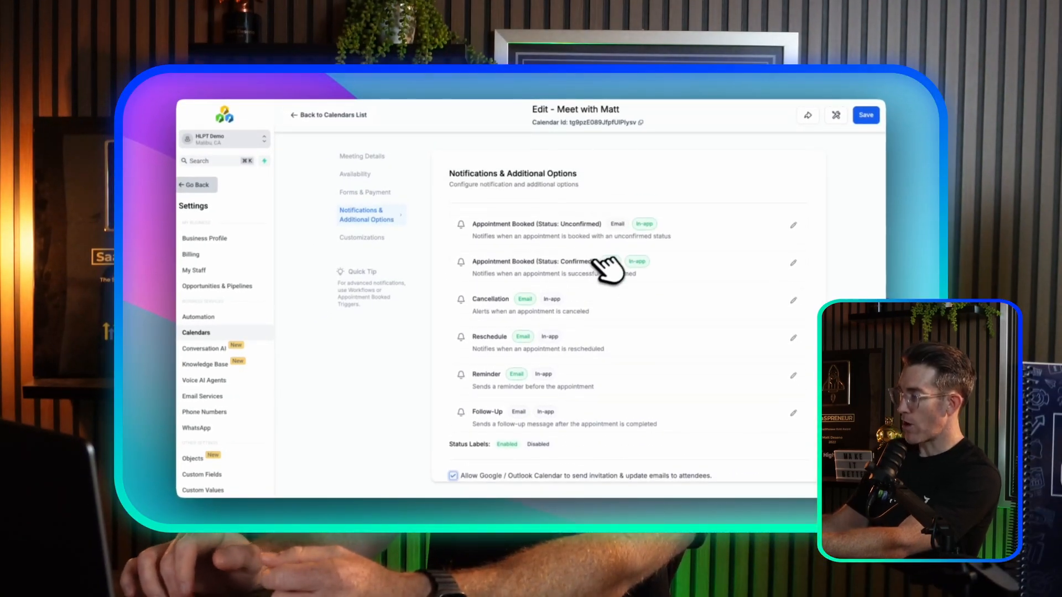
Step: Disable the email alert for the Appointment Booked (Confirmed) notification and save it
{"action": "left_click", "coordinate": [793, 263]}
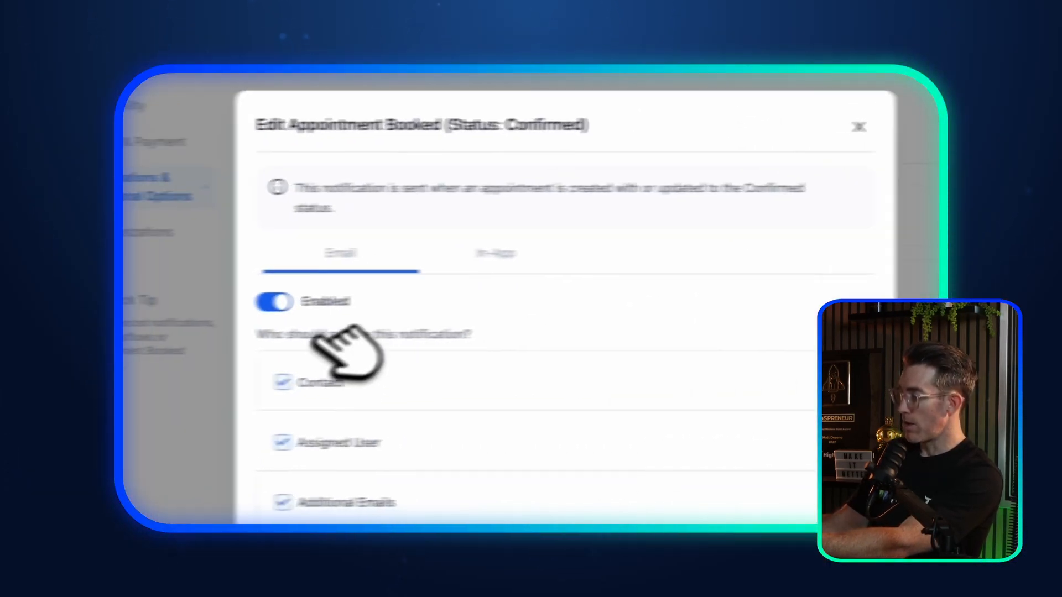
{"action": "left_click", "coordinate": [274, 301]}
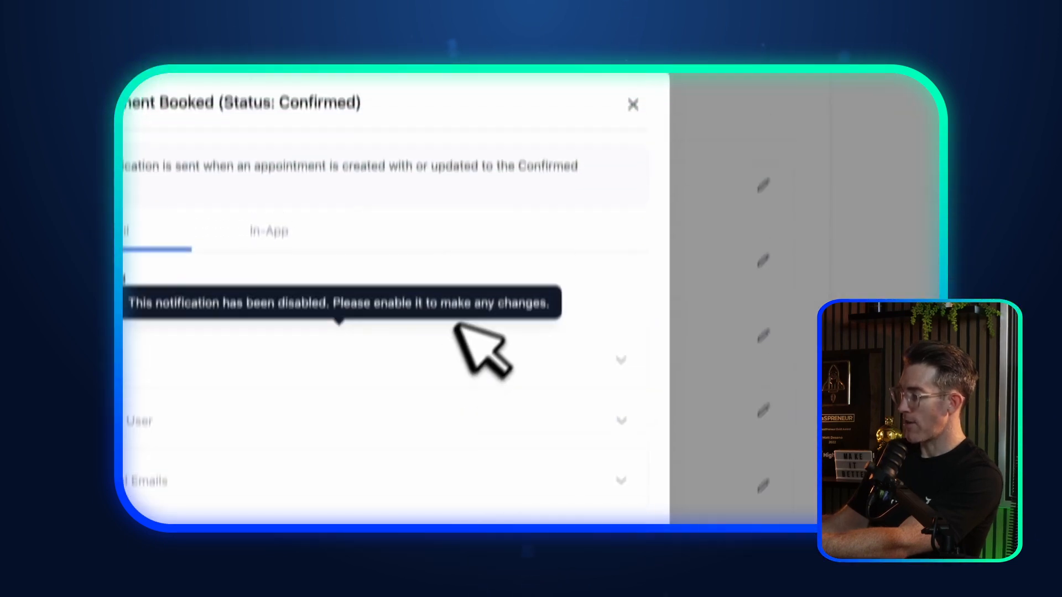
{"action": "left_click", "coordinate": [632, 89]}
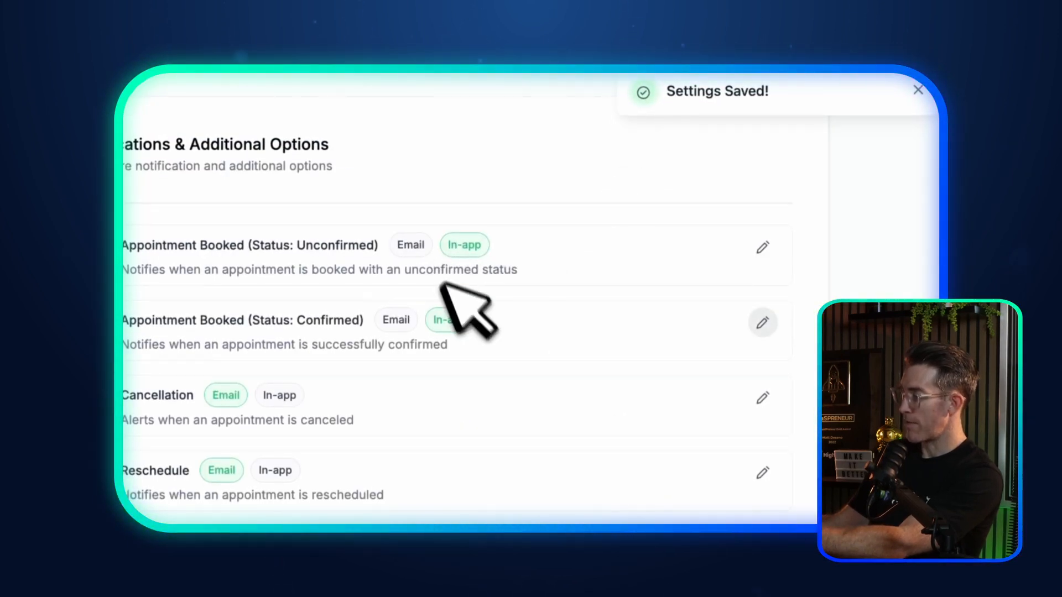
Step: Turn off the Unconfirmed booking's in-app alert and save, then check Confirmed's in-app setting
{"action": "left_click", "coordinate": [762, 247]}
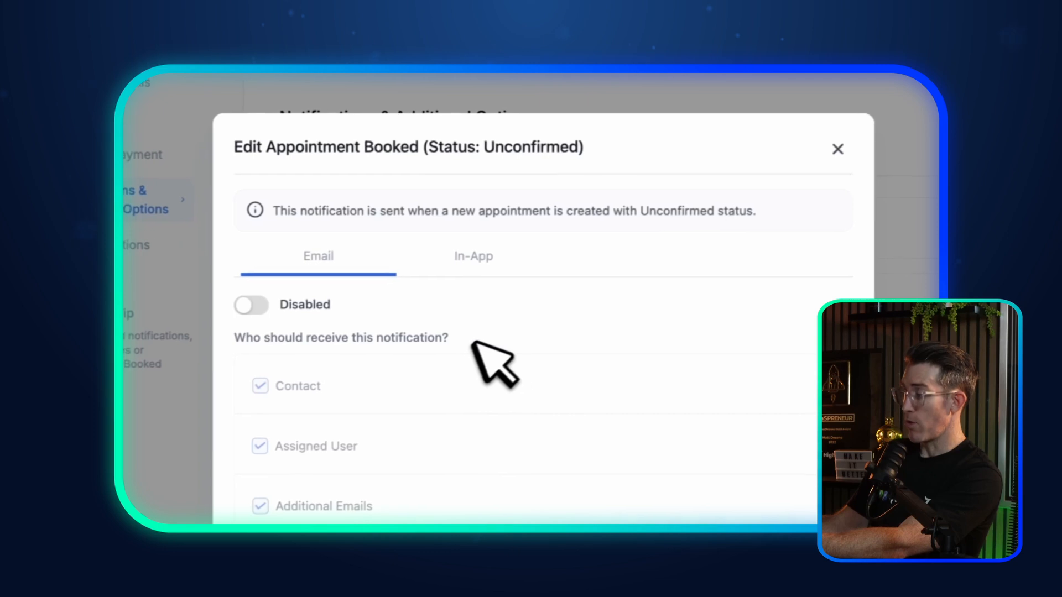
{"action": "left_click", "coordinate": [485, 254]}
{"action": "left_click", "coordinate": [282, 325]}
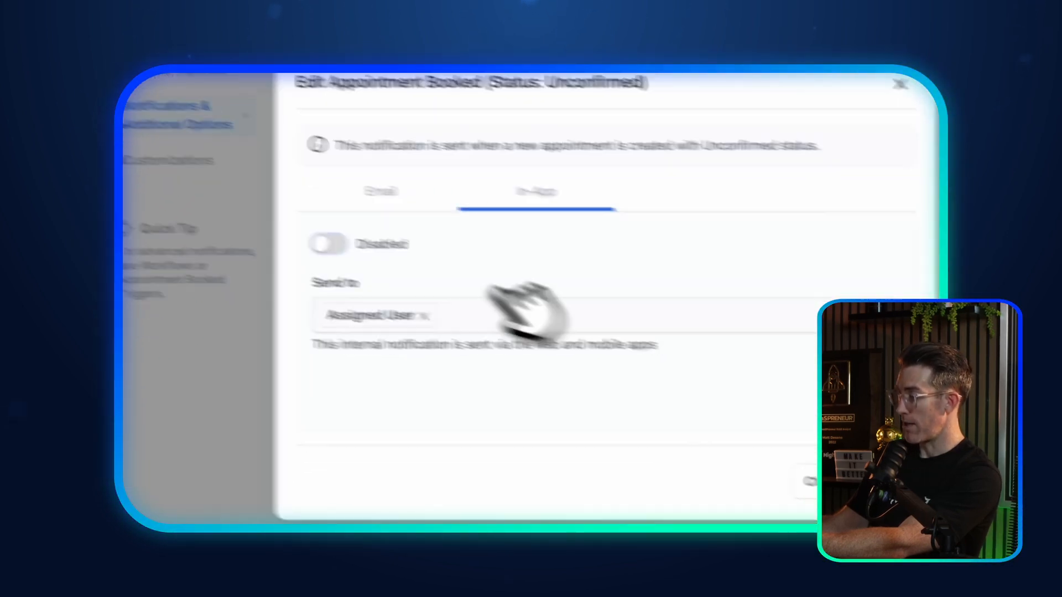
{"action": "left_click", "coordinate": [639, 429]}
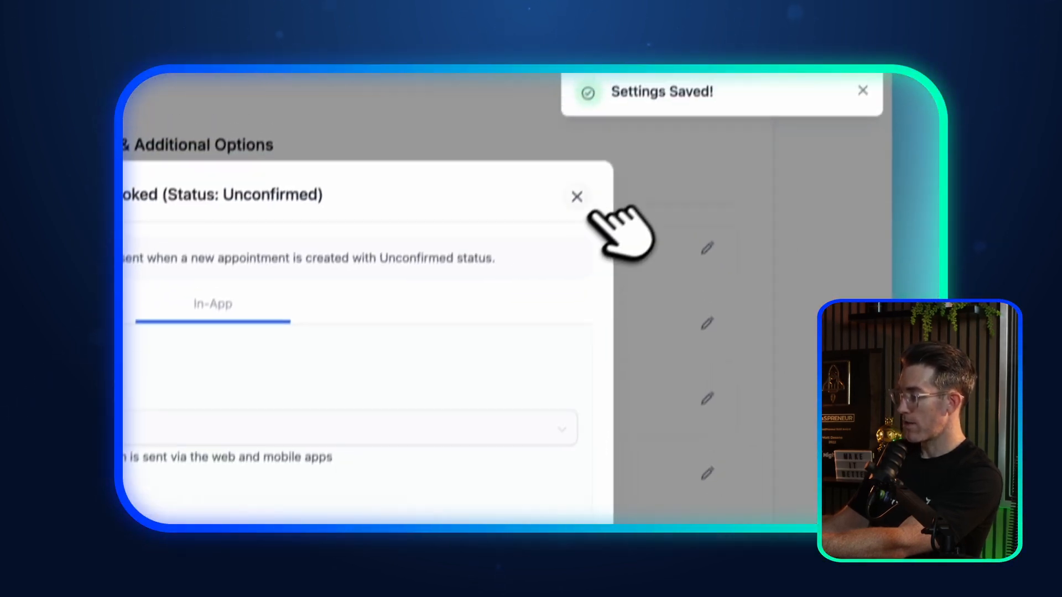
{"action": "left_click", "coordinate": [701, 351]}
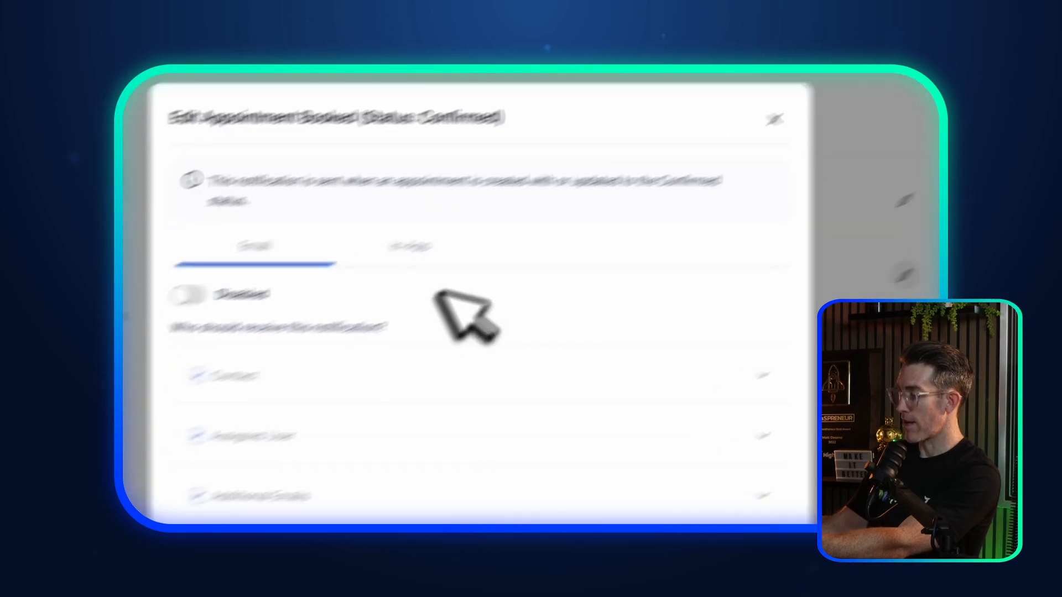
{"action": "left_click", "coordinate": [525, 218]}
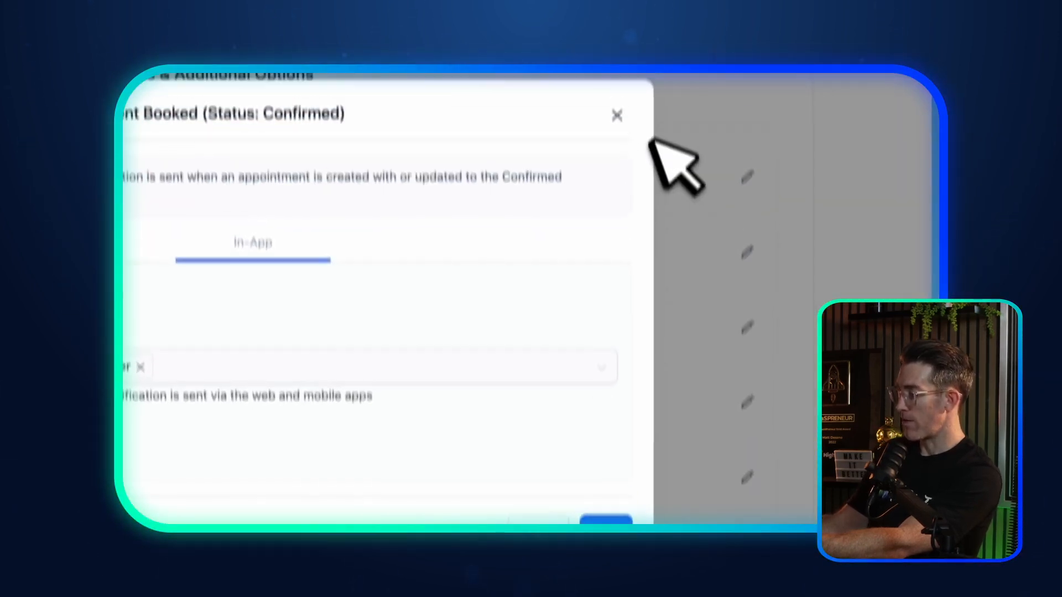
{"action": "left_click", "coordinate": [616, 114]}
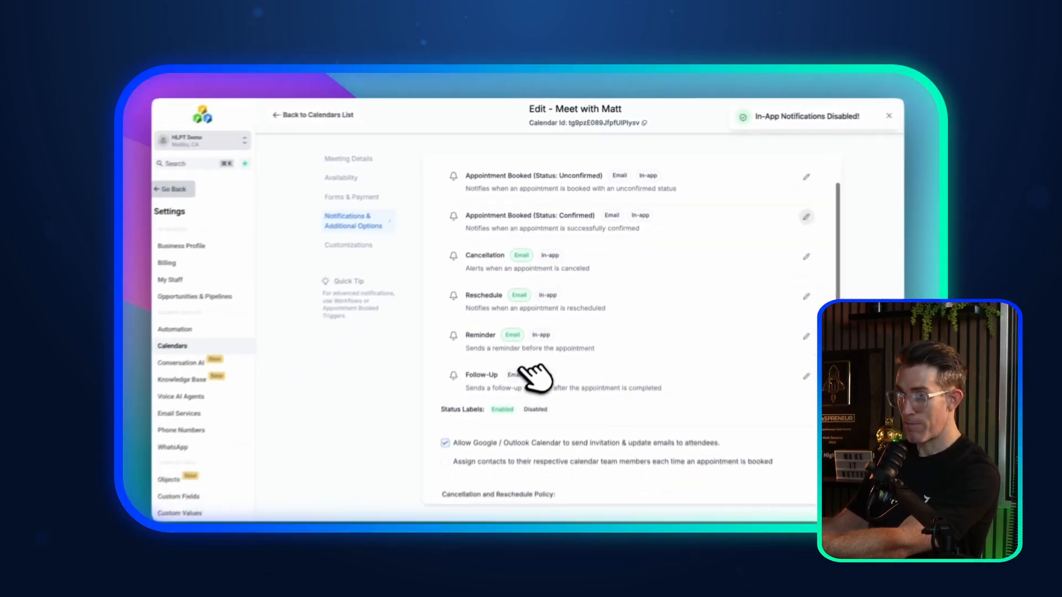
{"action": "scroll", "coordinate": [526, 310], "scroll_direction": "down", "scroll_amount": 5}
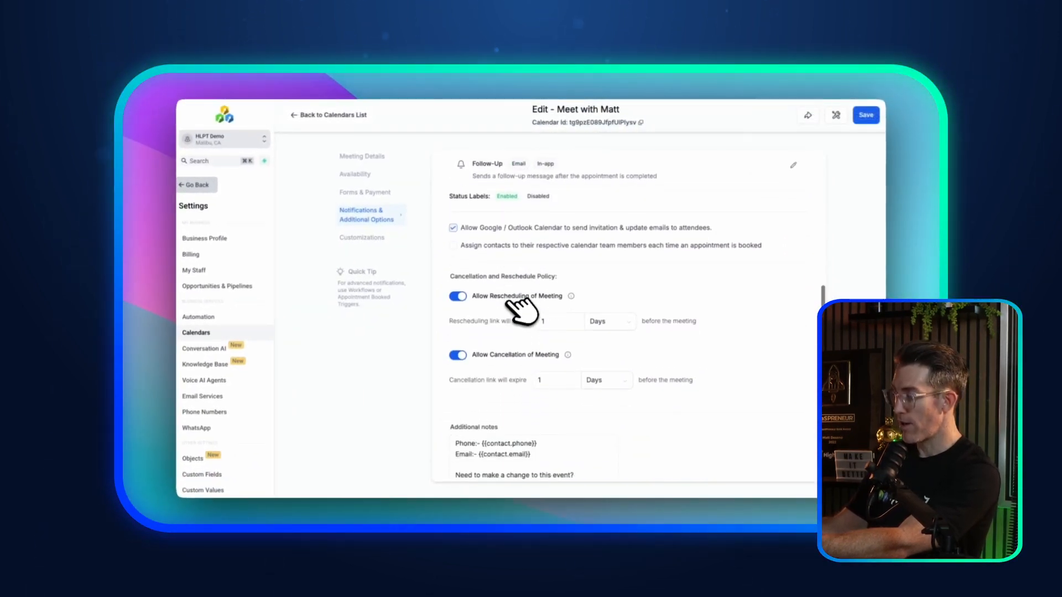
{"action": "scroll", "coordinate": [520, 310], "scroll_direction": "down", "scroll_amount": 1}
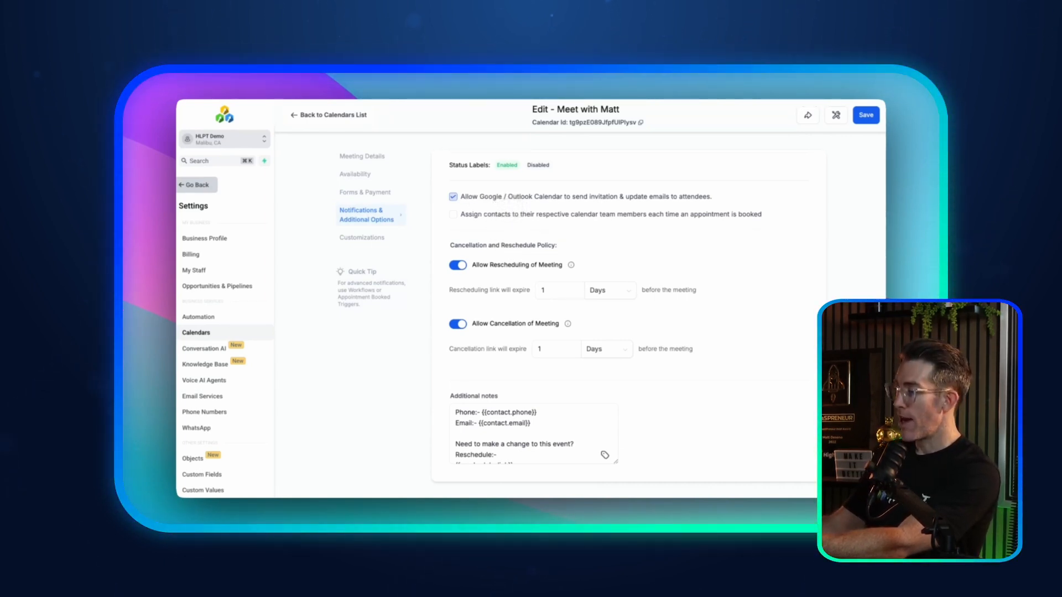
{"action": "scroll", "coordinate": [503, 200], "scroll_direction": "up", "scroll_amount": 3}
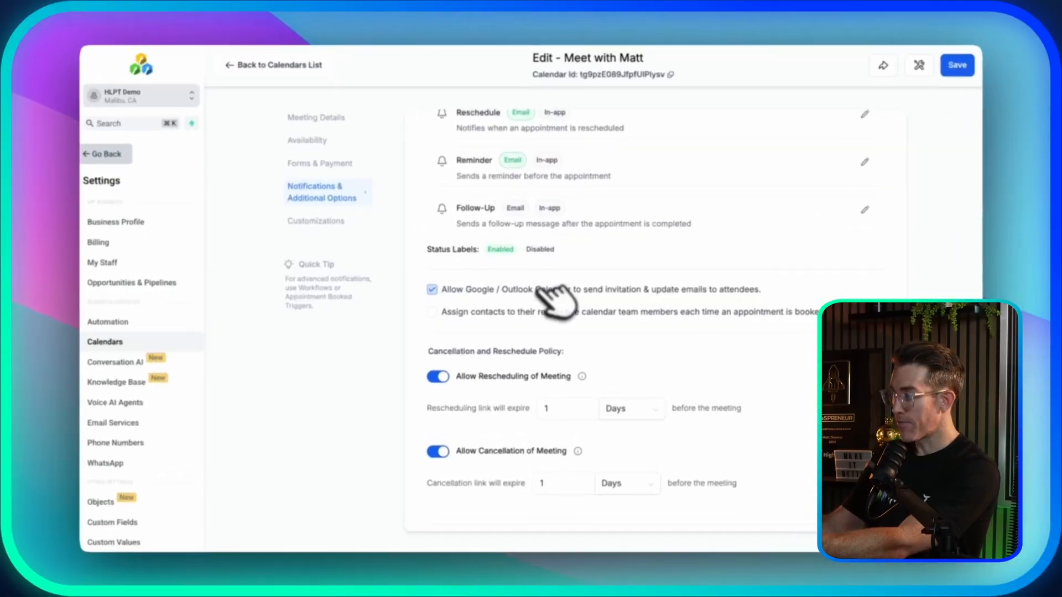
{"action": "scroll", "coordinate": [576, 280], "scroll_direction": "up", "scroll_amount": 8}
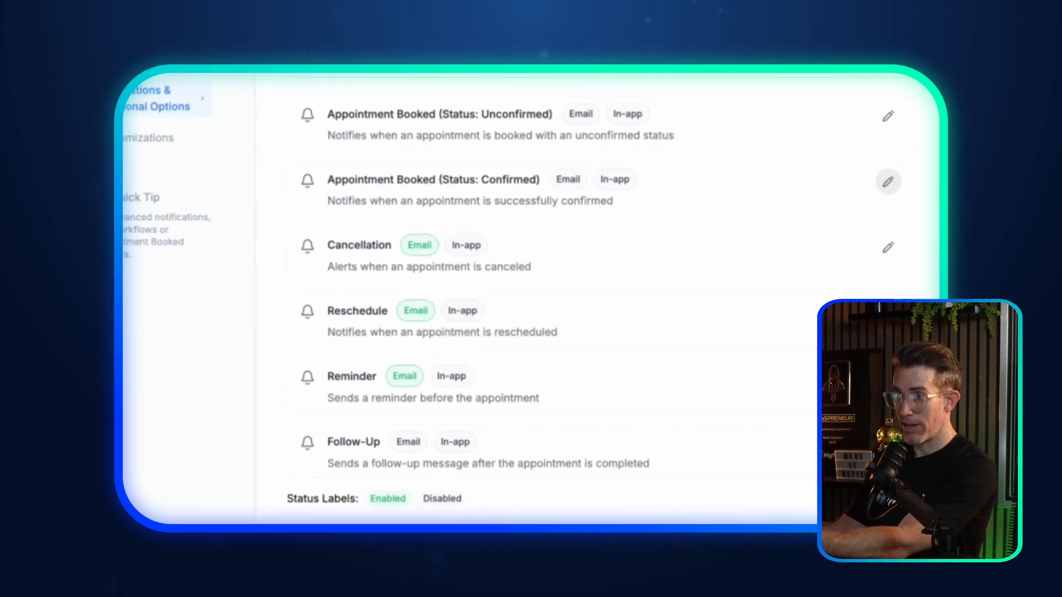
{"action": "scroll", "coordinate": [550, 322], "scroll_direction": "down", "scroll_amount": 3}
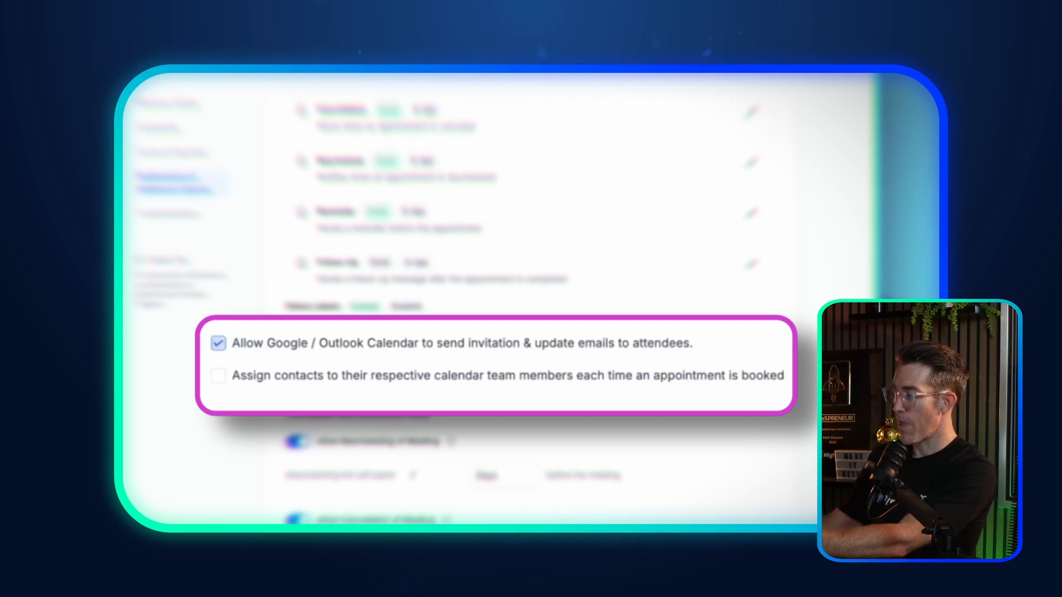
Step: Enable assigning booked contacts to their respective calendar team members for Meet with Matt
{"action": "left_click", "coordinate": [244, 376]}
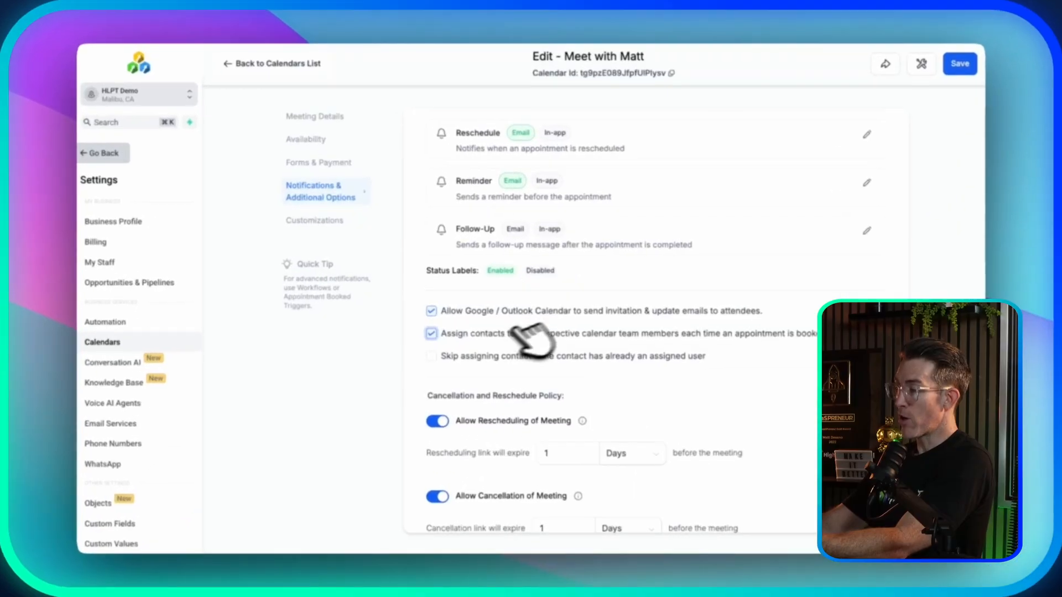
{"action": "scroll", "coordinate": [645, 273], "scroll_direction": "up", "scroll_amount": 3}
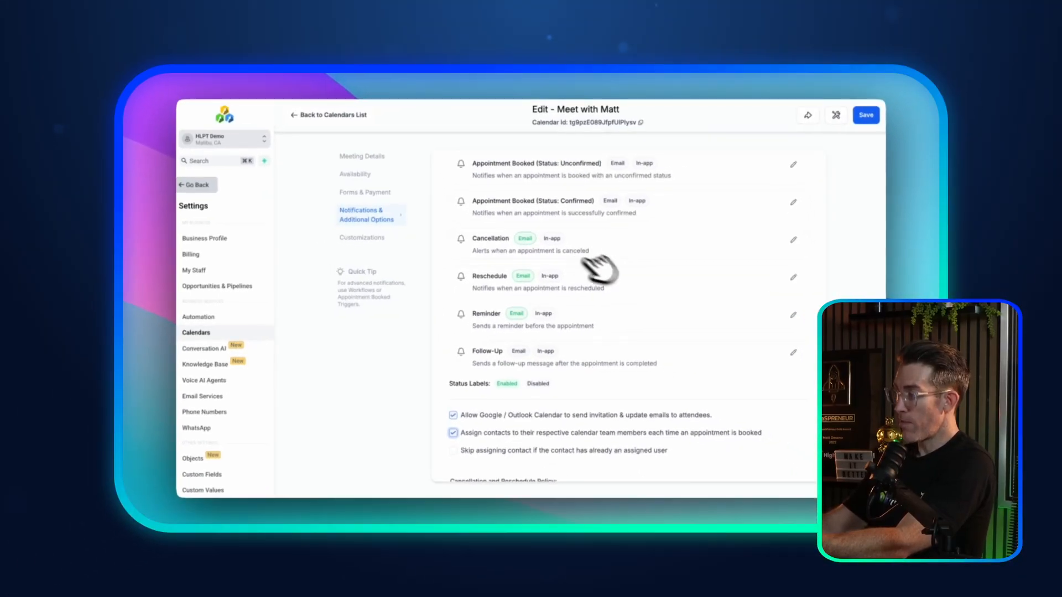
{"action": "scroll", "coordinate": [608, 263], "scroll_direction": "up", "scroll_amount": 2}
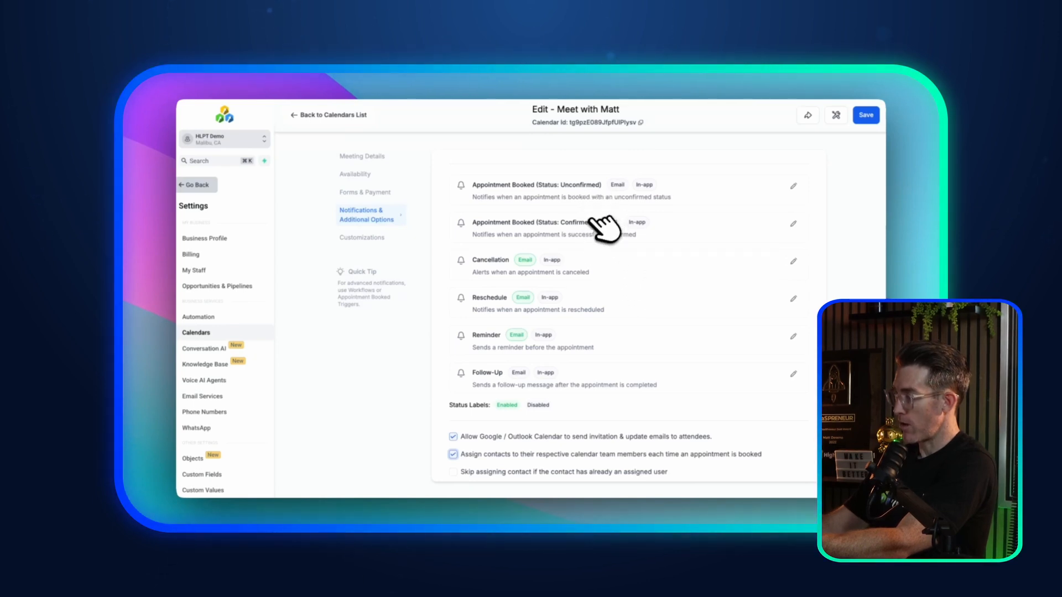
Step: Set the contact Reminder email's From Name to {{user.name}} and close the Edit Reminder dialog
{"action": "left_click", "coordinate": [793, 336]}
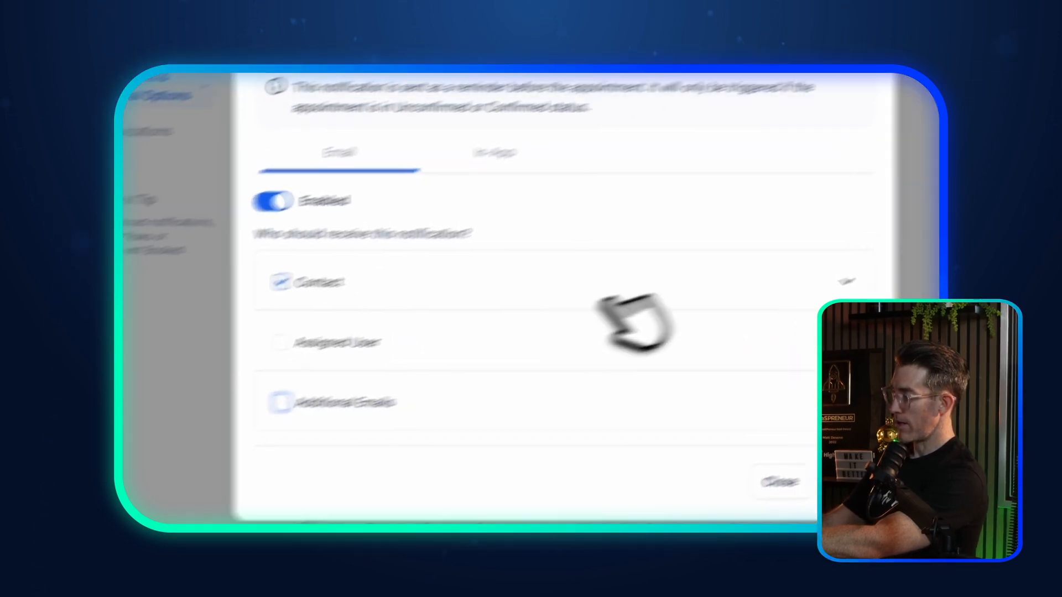
{"action": "left_click", "coordinate": [922, 259]}
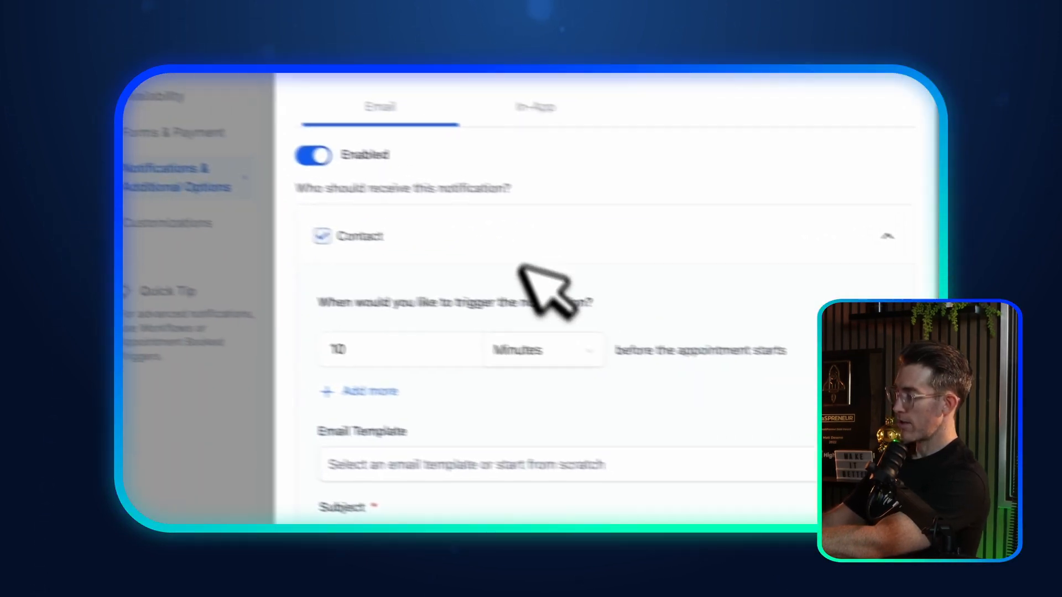
{"action": "scroll", "coordinate": [520, 266], "scroll_direction": "down", "scroll_amount": 4}
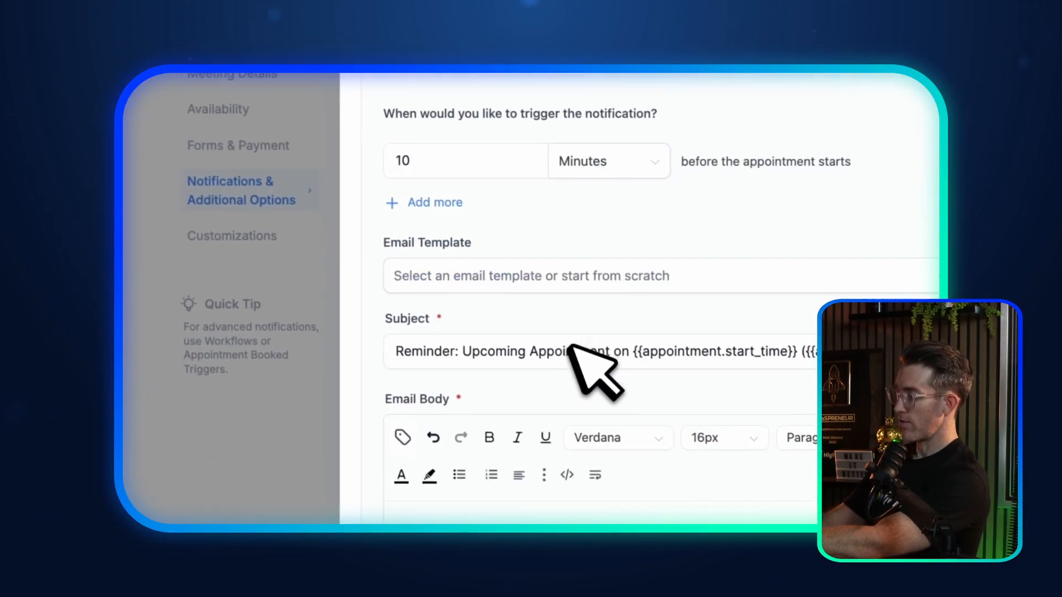
{"action": "scroll", "coordinate": [457, 282], "scroll_direction": "down", "scroll_amount": 6}
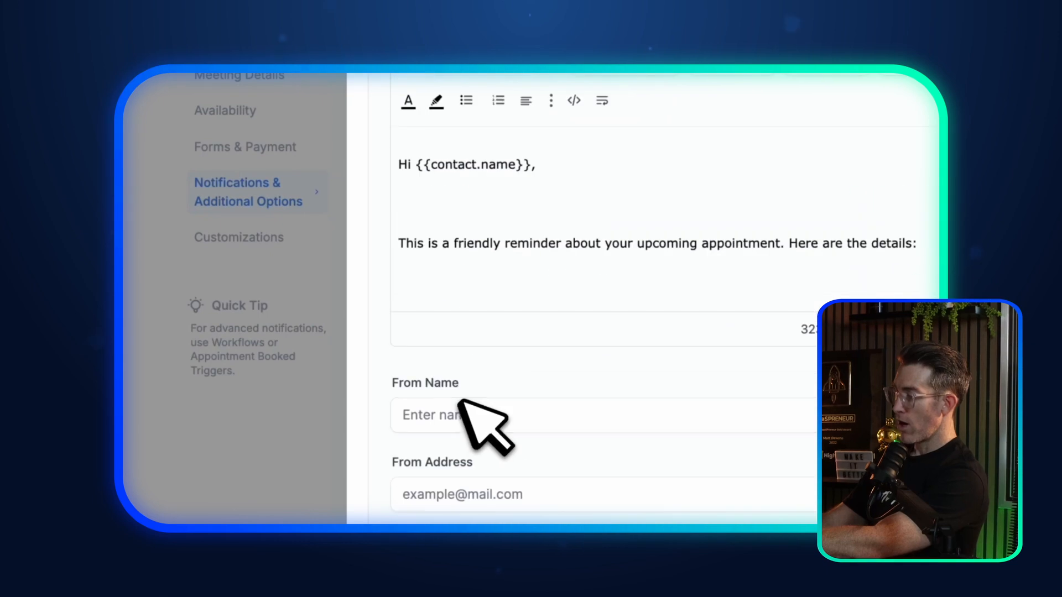
{"action": "left_click", "coordinate": [461, 409]}
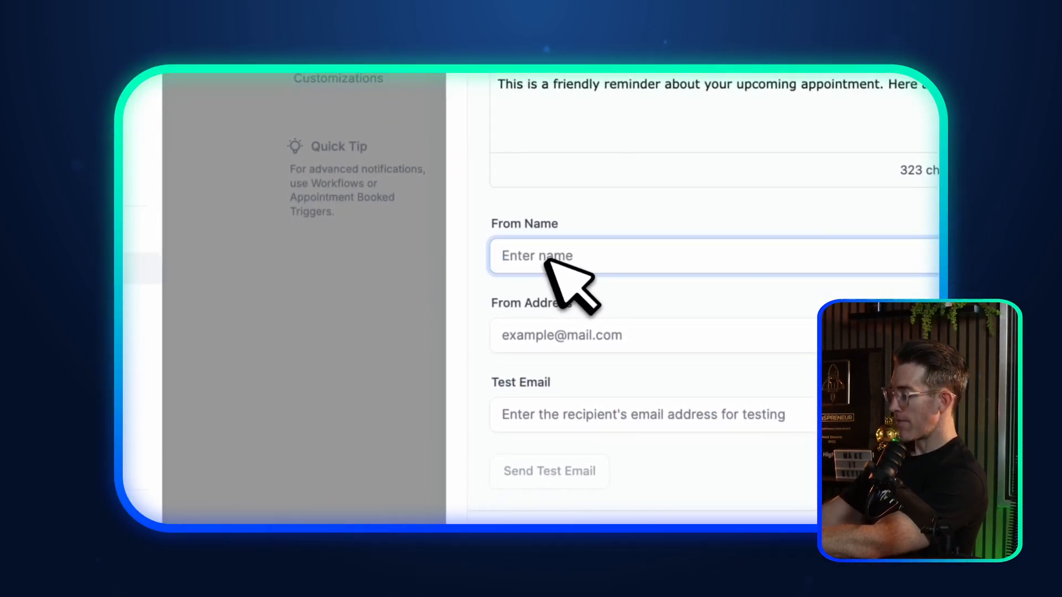
{"action": "type", "text": "{{user.name"}
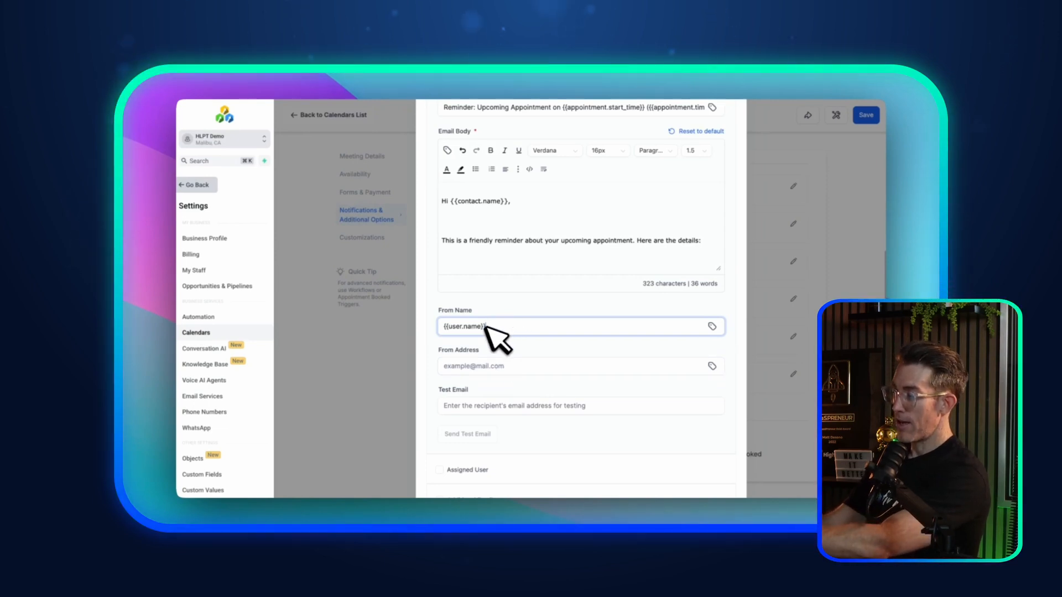
{"action": "triple_click", "coordinate": [455, 326]}
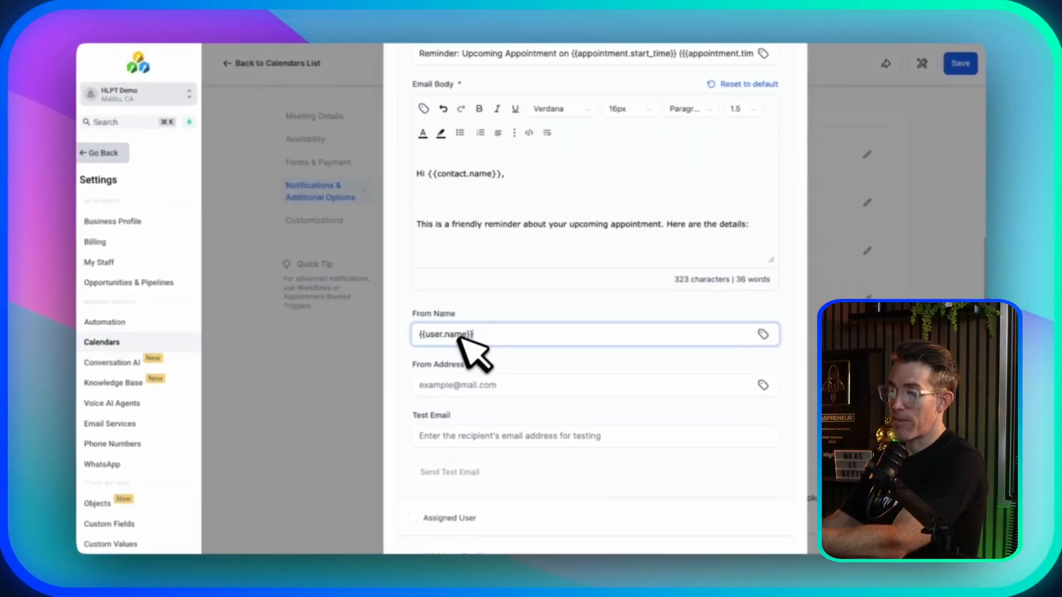
{"action": "scroll", "coordinate": [477, 326], "scroll_direction": "up", "scroll_amount": 5}
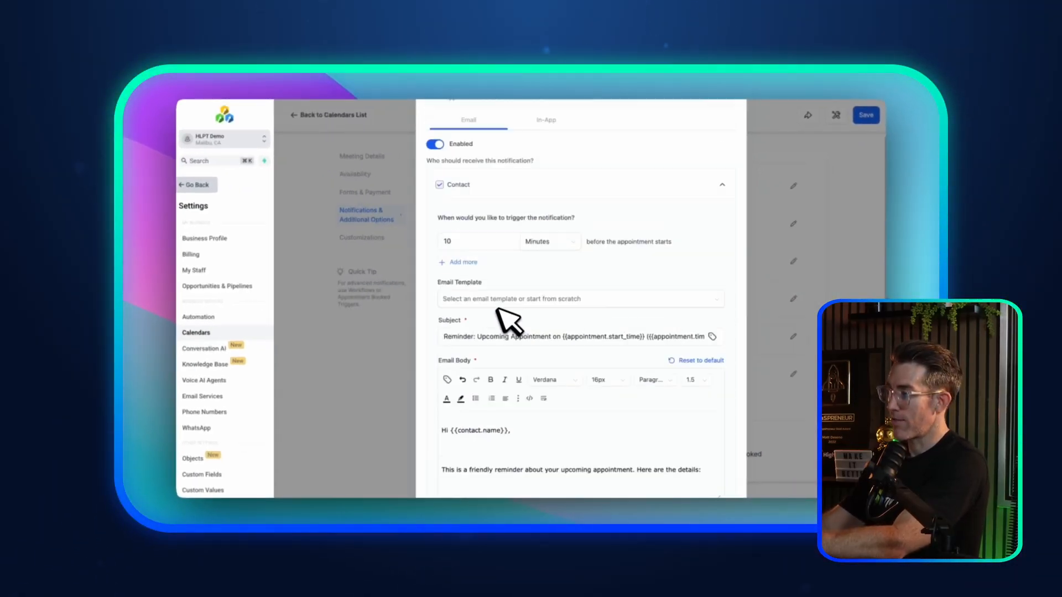
{"action": "left_click", "coordinate": [728, 116]}
{"action": "scroll", "coordinate": [533, 355], "scroll_direction": "down", "scroll_amount": 10}
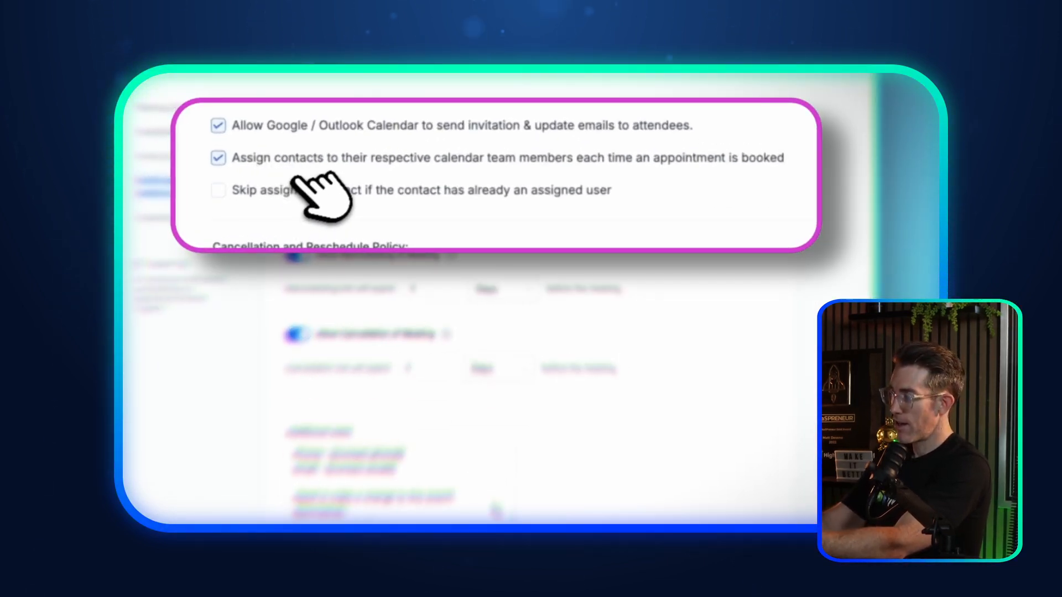
{"action": "left_click", "coordinate": [281, 192]}
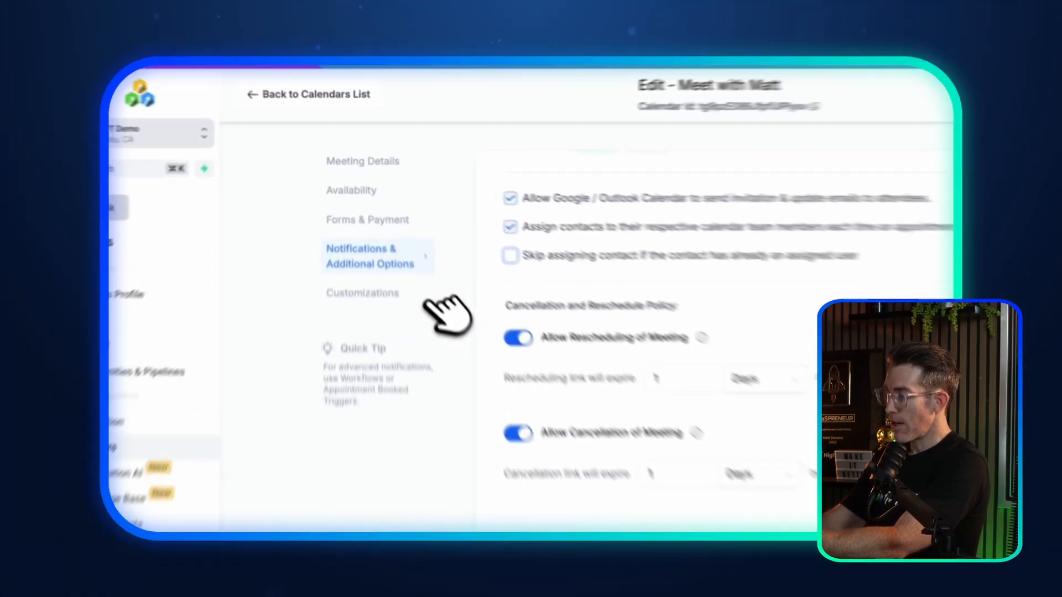
Step: Review Customizations: Neo widget style, primary color #178af6ff, button text 'Schedule Meeting'
{"action": "left_click", "coordinate": [425, 299]}
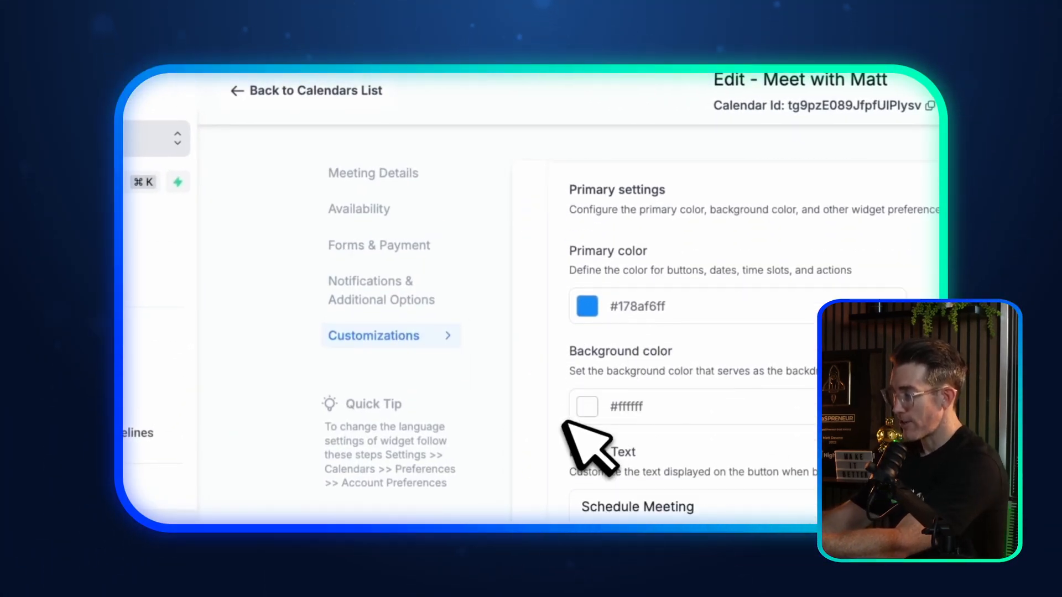
{"action": "scroll", "coordinate": [564, 424], "scroll_direction": "up", "scroll_amount": 5}
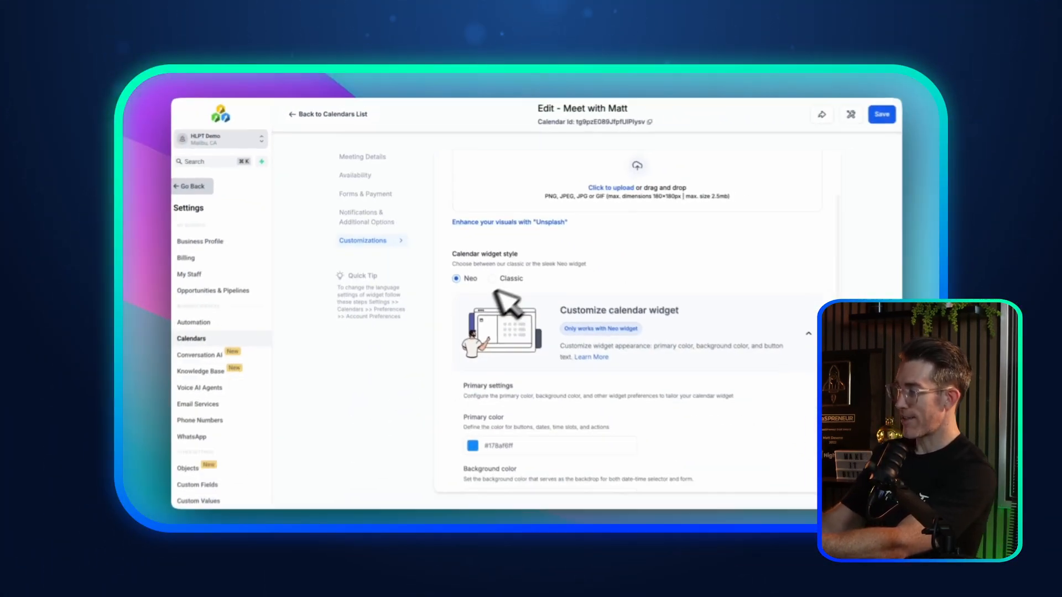
{"action": "scroll", "coordinate": [486, 260], "scroll_direction": "up", "scroll_amount": 3}
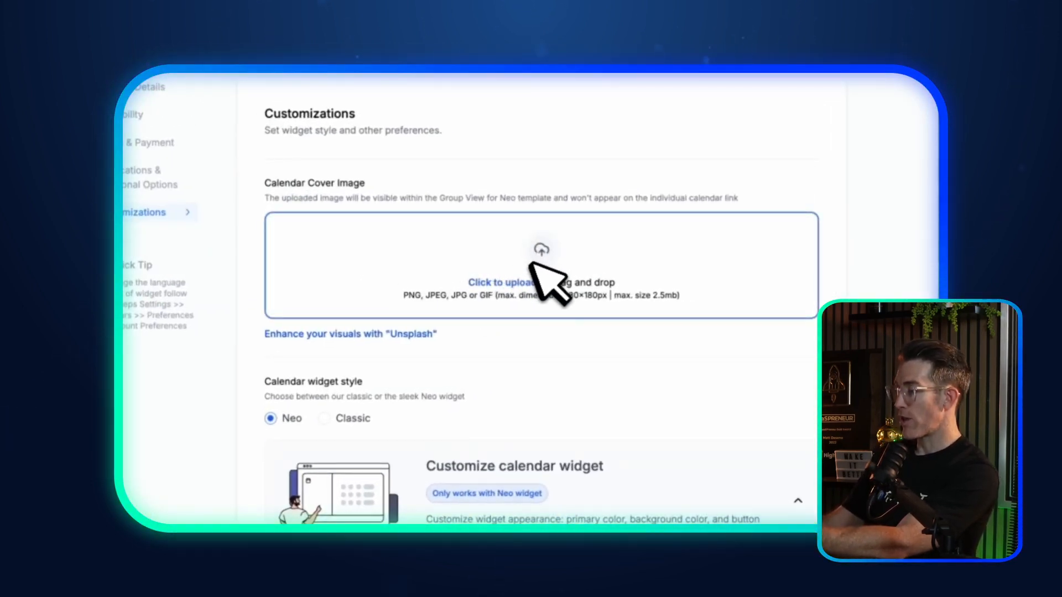
{"action": "scroll", "coordinate": [545, 277], "scroll_direction": "down", "scroll_amount": 5}
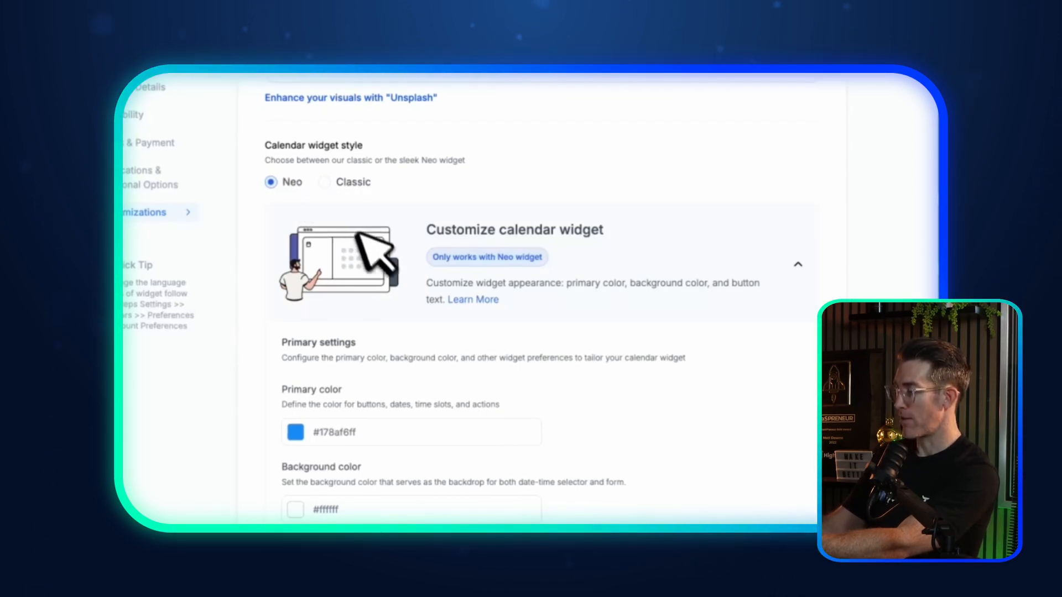
{"action": "scroll", "coordinate": [423, 314], "scroll_direction": "down", "scroll_amount": 3}
{"action": "scroll", "coordinate": [404, 306], "scroll_direction": "down", "scroll_amount": 2}
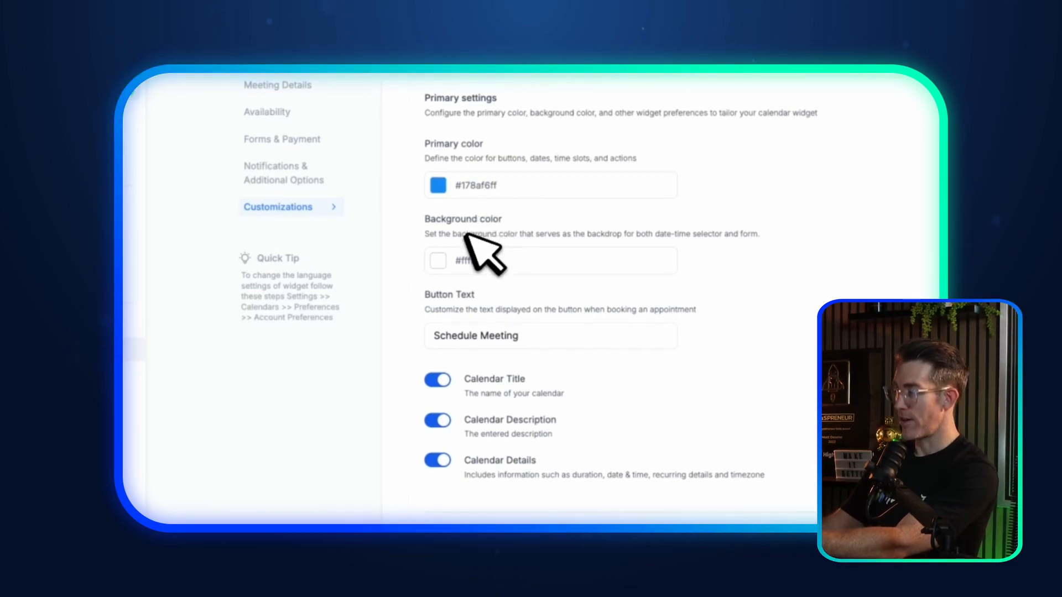
Step: Replace the 'Schedule Meeting' button text with 'Book' and look over the custom code field
{"action": "triple_click", "coordinate": [480, 339]}
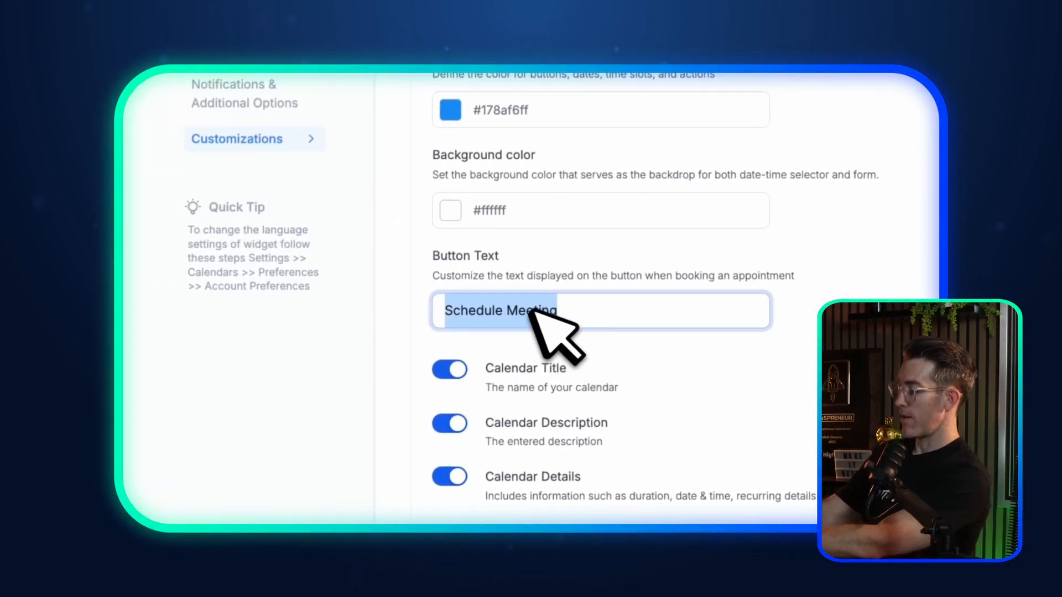
{"action": "type", "text": "Book"}
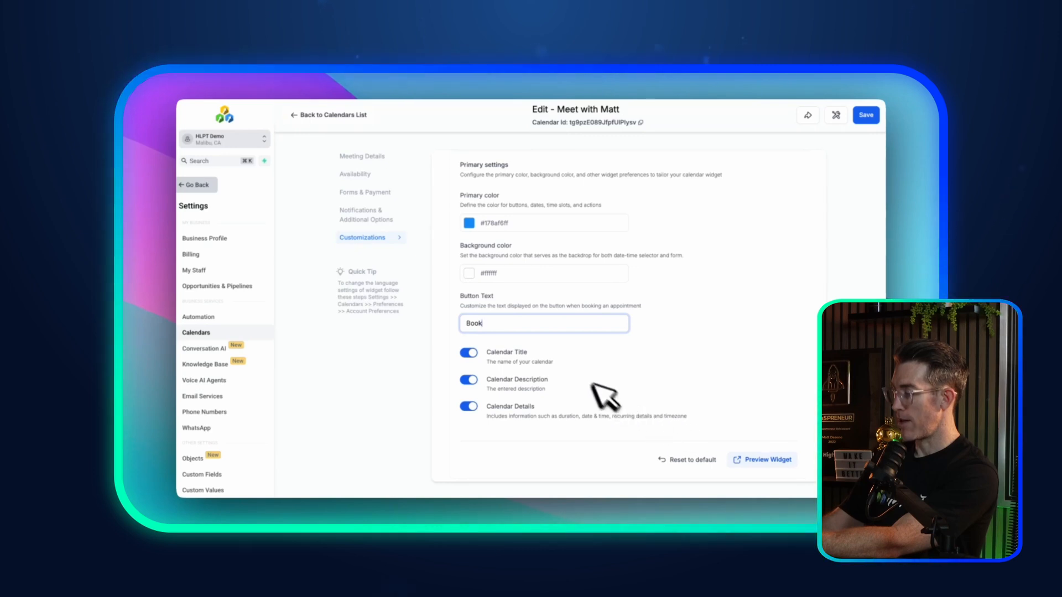
{"action": "scroll", "coordinate": [692, 406], "scroll_direction": "down", "scroll_amount": 2}
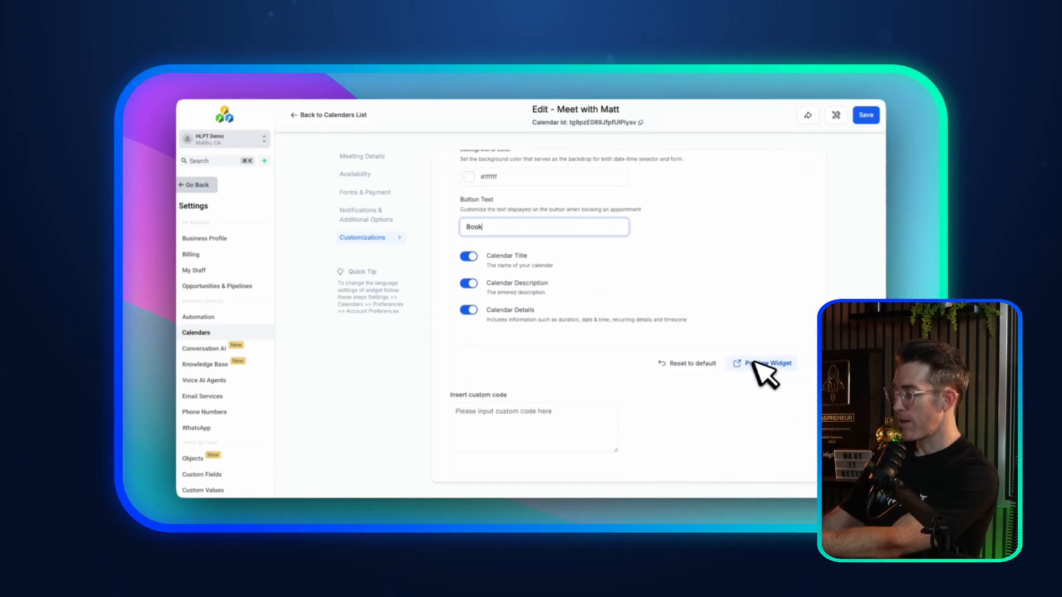
{"action": "left_click", "coordinate": [493, 409]}
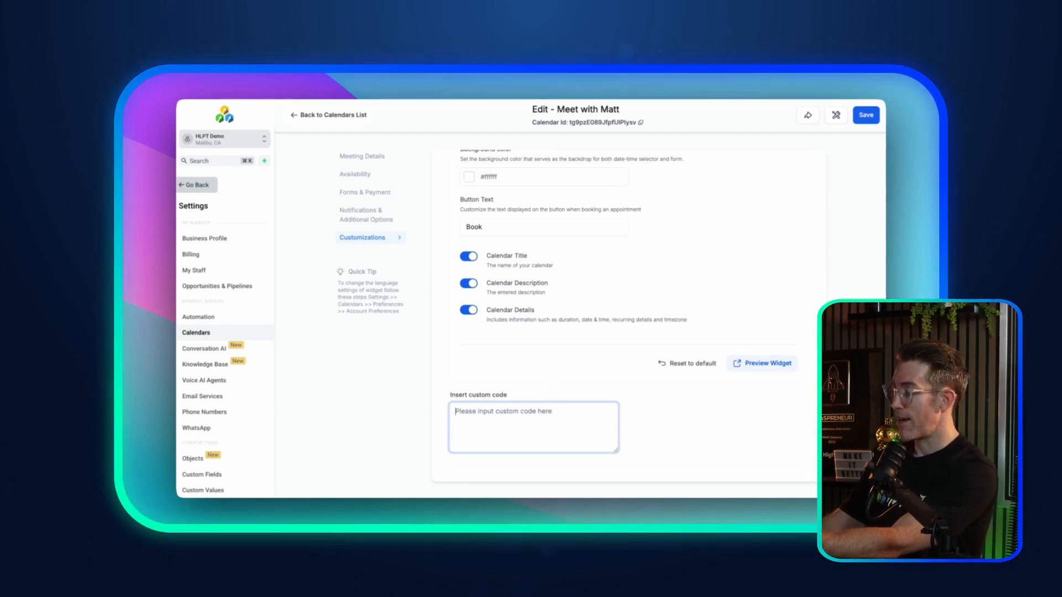
{"action": "left_click", "coordinate": [555, 403]}
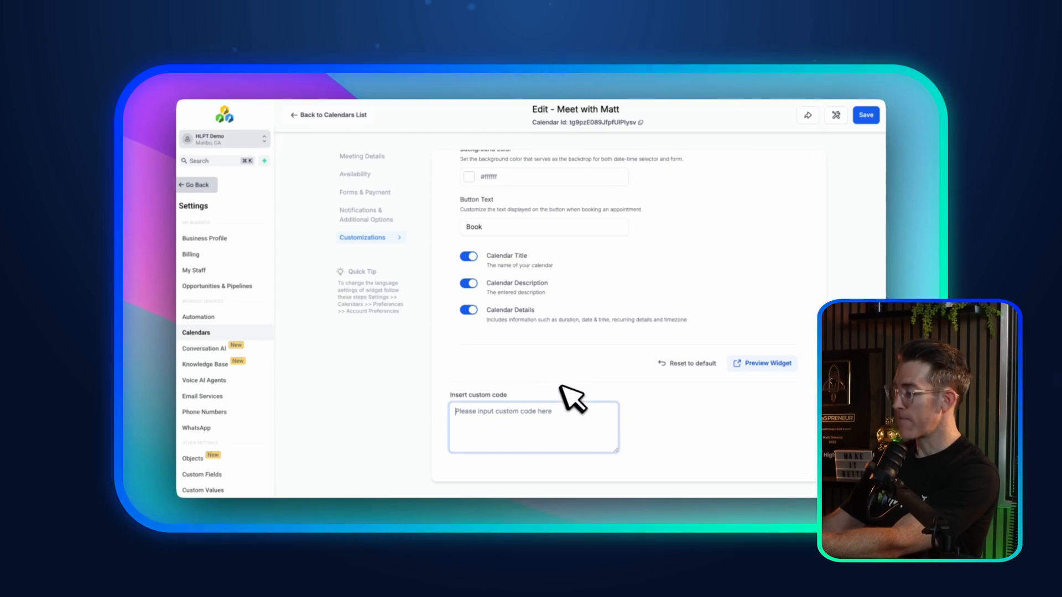
{"action": "scroll", "coordinate": [528, 297], "scroll_direction": "up", "scroll_amount": 3}
{"action": "scroll", "coordinate": [526, 285], "scroll_direction": "down", "scroll_amount": 3}
{"action": "scroll", "coordinate": [548, 293], "scroll_direction": "up", "scroll_amount": 3}
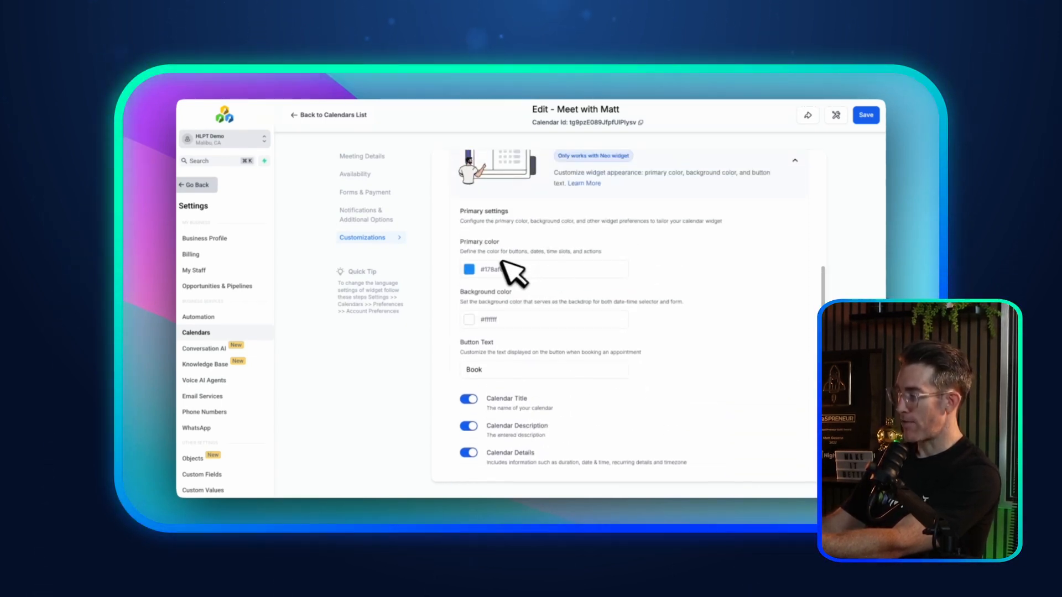
{"action": "scroll", "coordinate": [537, 299], "scroll_direction": "down", "scroll_amount": 3}
{"action": "scroll", "coordinate": [573, 311], "scroll_direction": "up", "scroll_amount": 1}
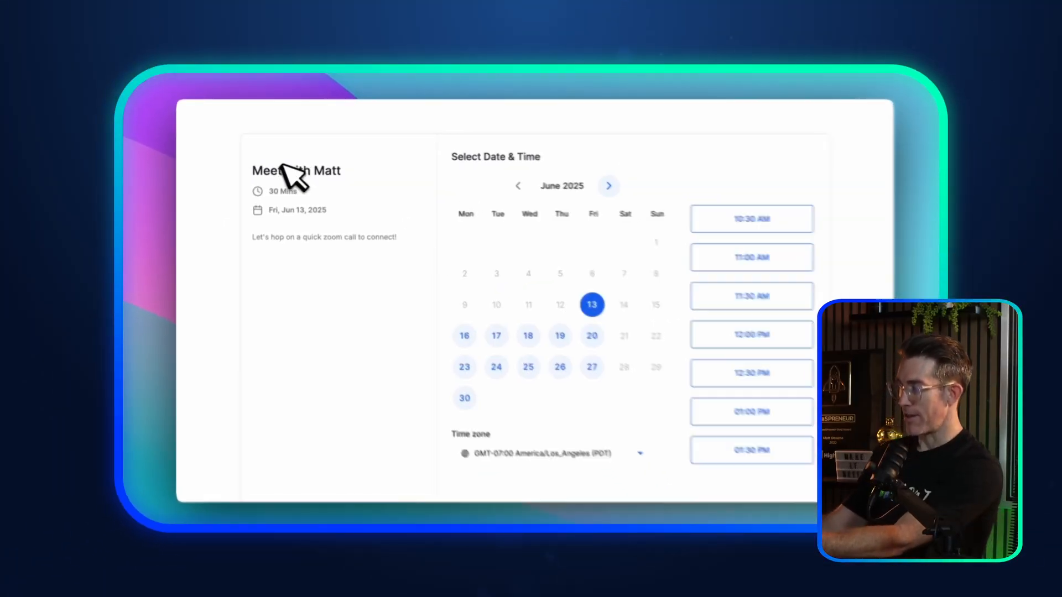
Step: In the booking widget preview, choose the 11:00 AM slot and continue to the contact form
{"action": "left_click_drag", "start_coordinate": [172, 134], "coordinate": [274, 138]}
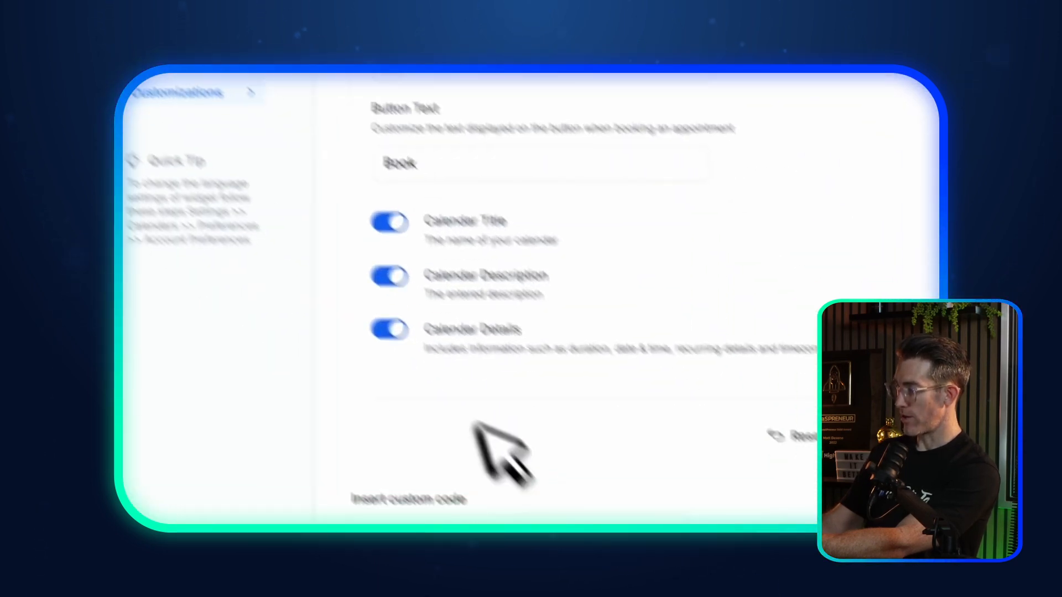
{"action": "left_click_drag", "start_coordinate": [443, 343], "coordinate": [511, 344]}
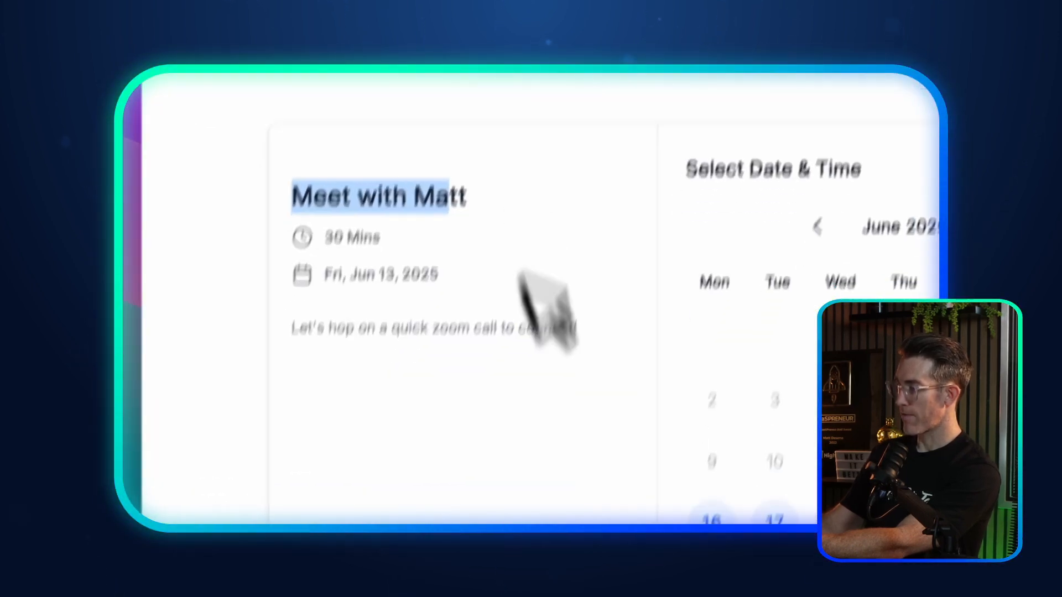
{"action": "left_click_drag", "start_coordinate": [299, 323], "coordinate": [598, 353]}
{"action": "left_click", "coordinate": [513, 321]}
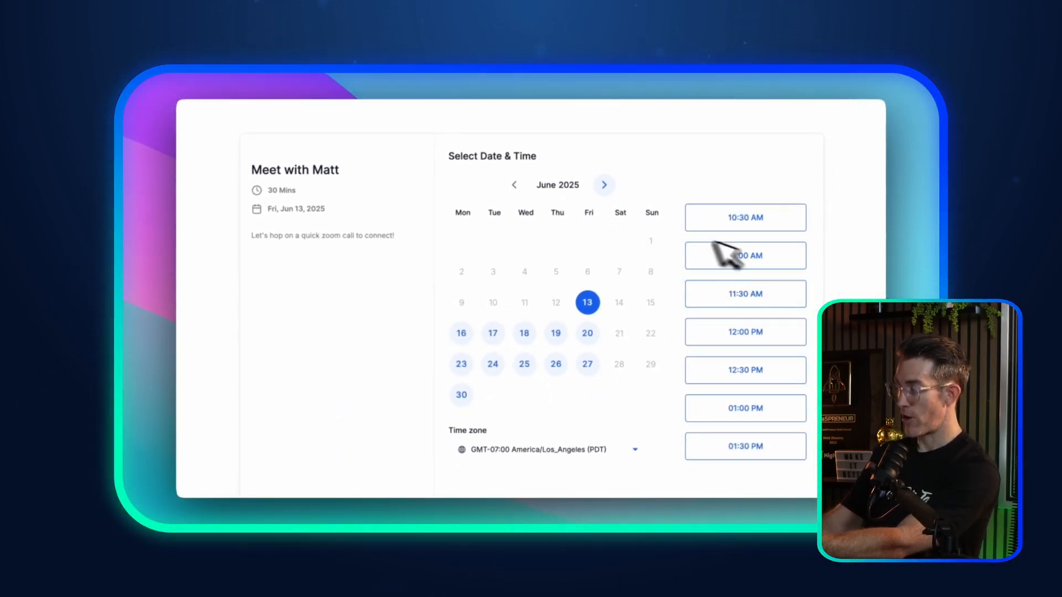
{"action": "left_click", "coordinate": [734, 254]}
{"action": "left_click", "coordinate": [777, 258]}
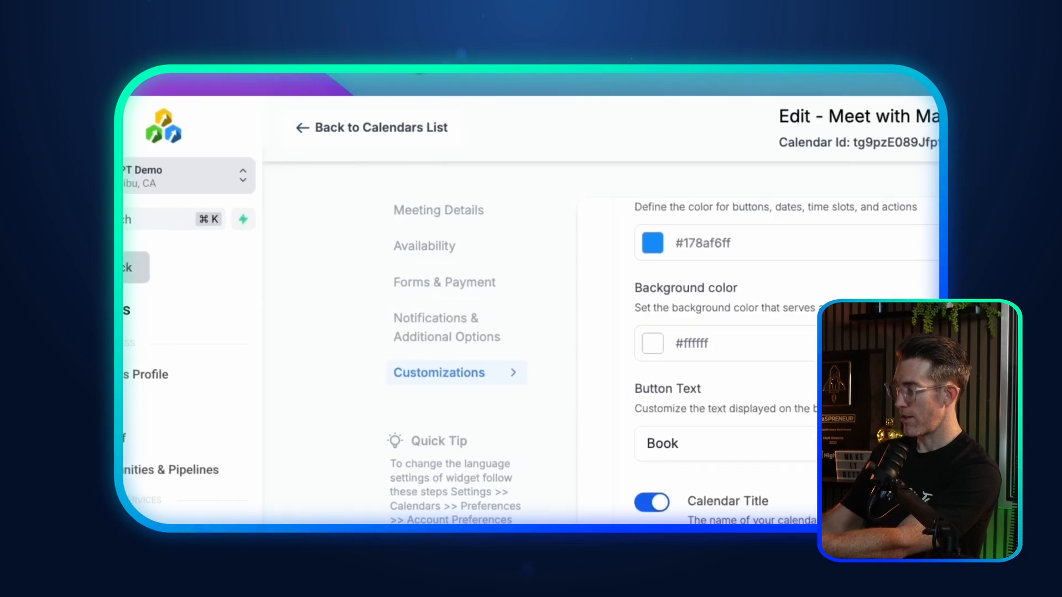
Step: Change the button text to 'Book Meeting' and save the Meet with Matt calendar
{"action": "left_click", "coordinate": [570, 375]}
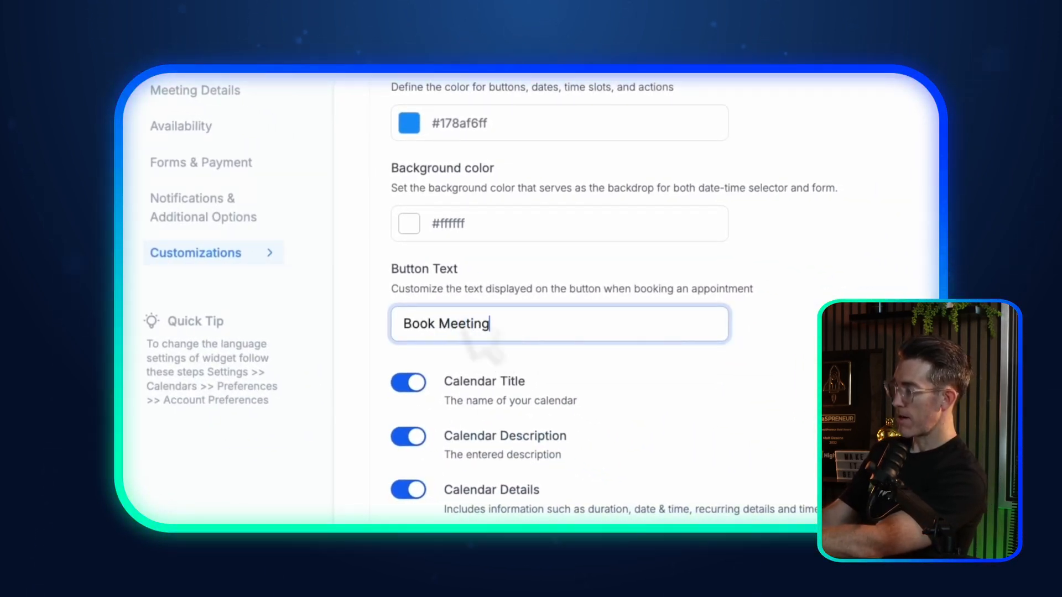
{"action": "scroll", "coordinate": [542, 344], "scroll_direction": "up", "scroll_amount": 5}
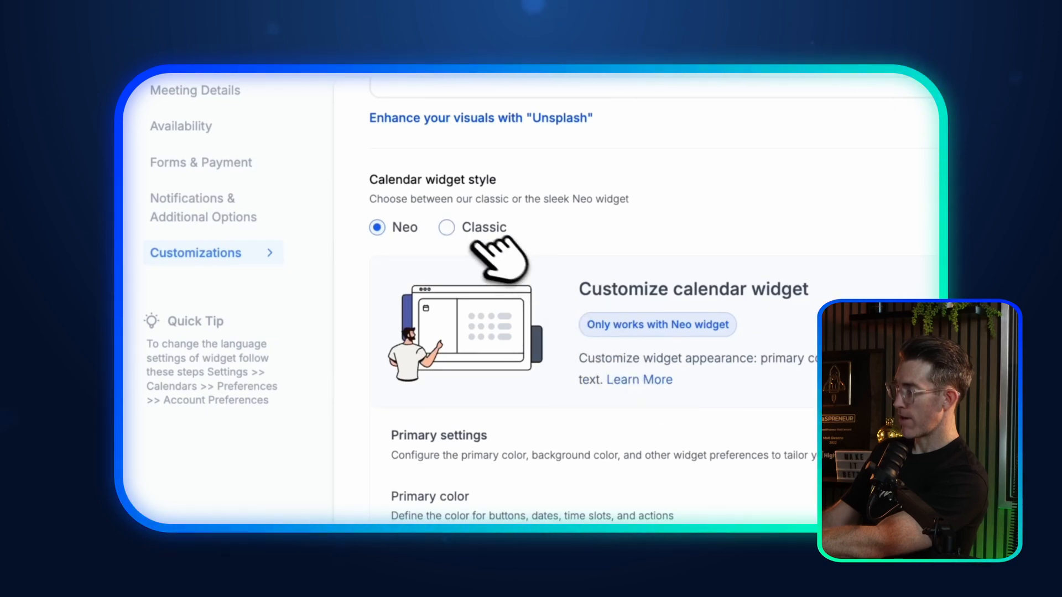
{"action": "scroll", "coordinate": [553, 304], "scroll_direction": "down", "scroll_amount": 10}
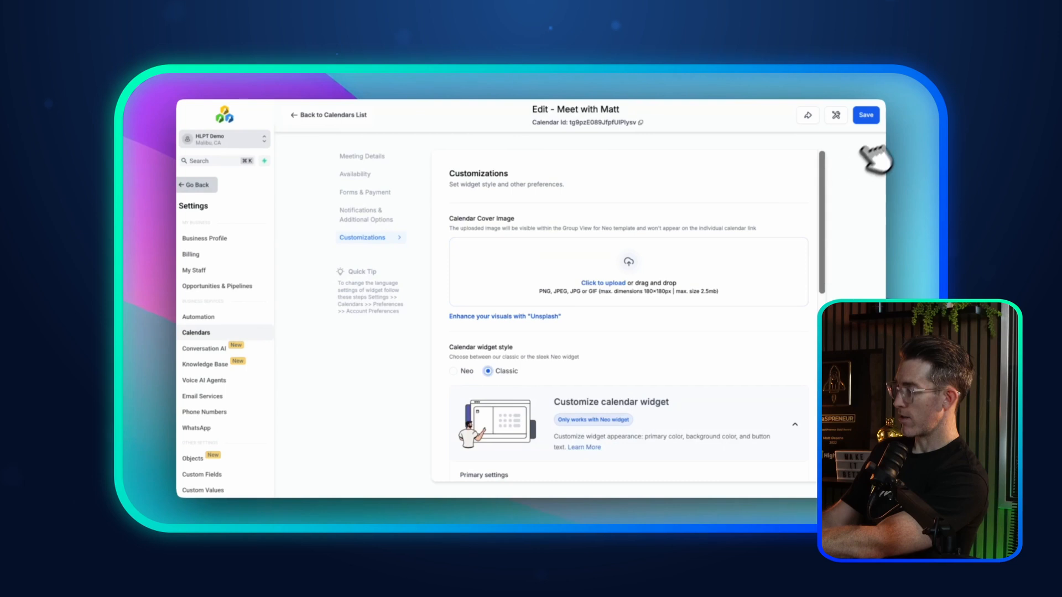
{"action": "left_click", "coordinate": [866, 115]}
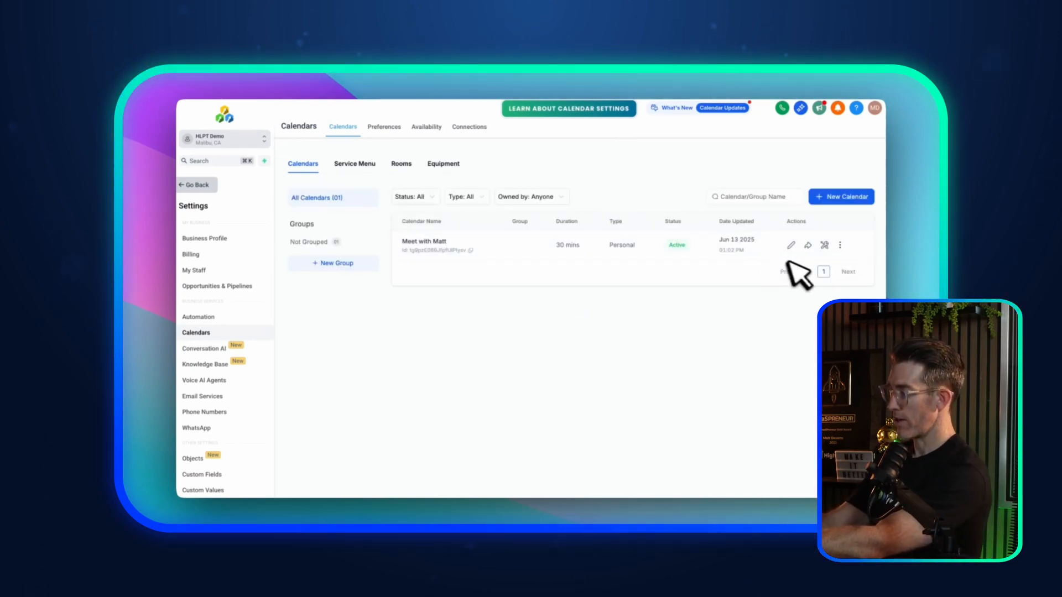
Step: Reopen Meet with Matt for editing and inspect the Widget order in Forms & Payment
{"action": "left_click", "coordinate": [791, 245]}
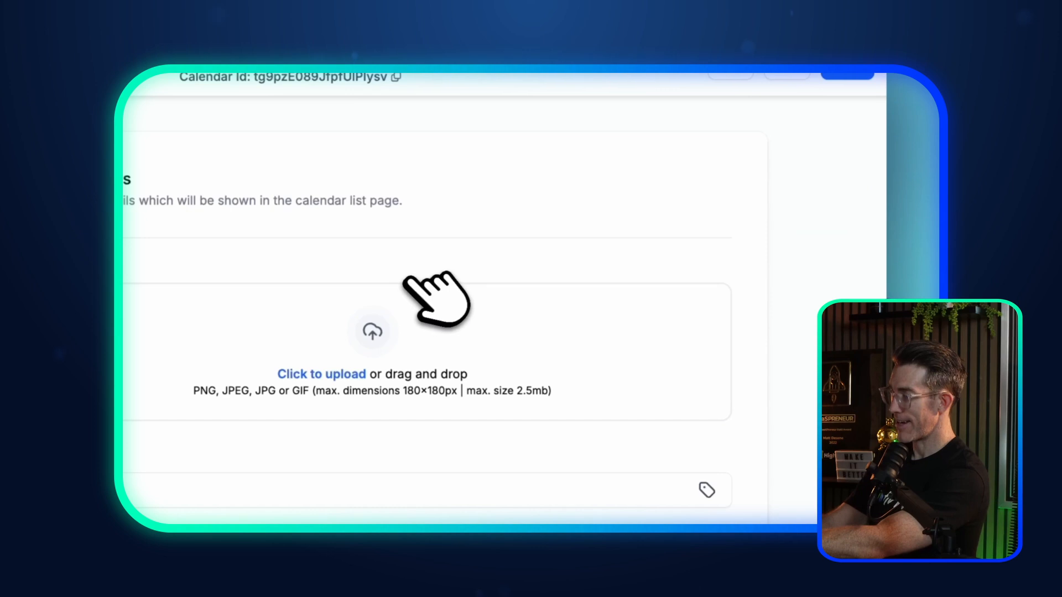
{"action": "scroll", "coordinate": [470, 313], "scroll_direction": "down", "scroll_amount": 2}
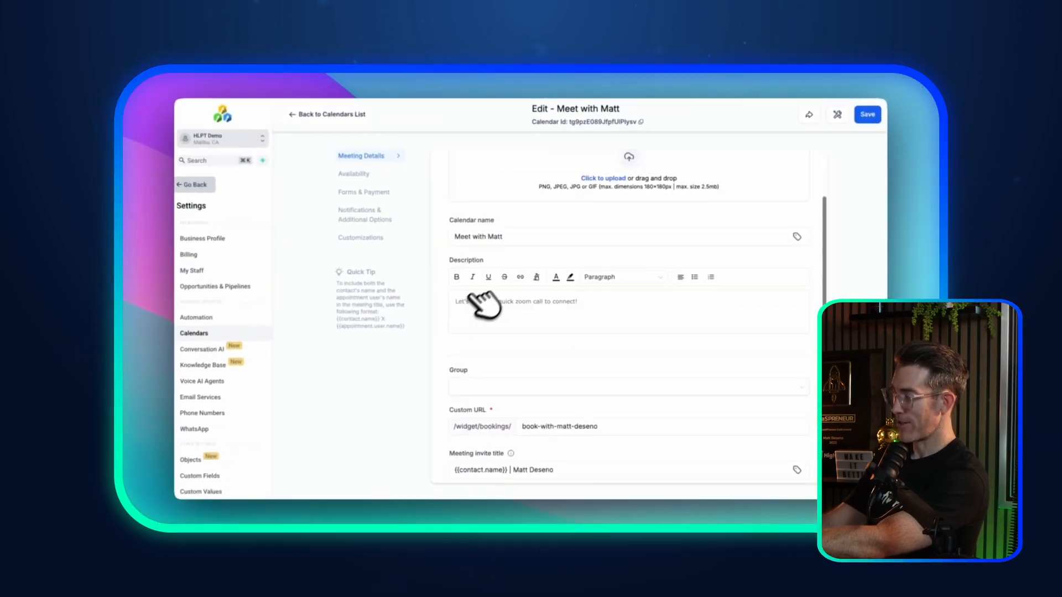
{"action": "scroll", "coordinate": [476, 306], "scroll_direction": "down", "scroll_amount": 3}
{"action": "scroll", "coordinate": [476, 305], "scroll_direction": "up", "scroll_amount": 2}
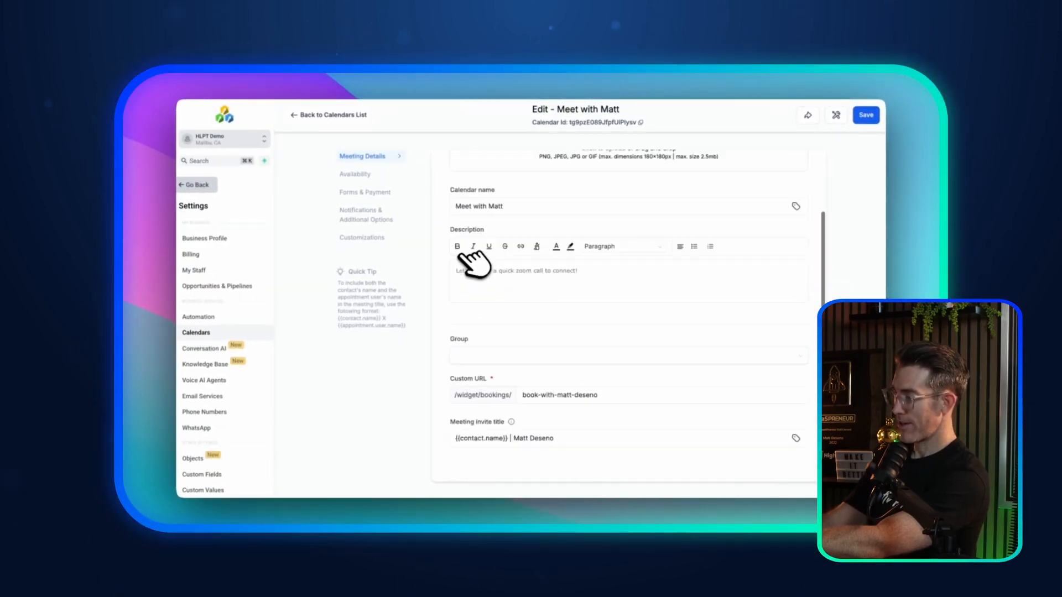
{"action": "scroll", "coordinate": [474, 264], "scroll_direction": "up", "scroll_amount": 3}
{"action": "scroll", "coordinate": [464, 301], "scroll_direction": "down", "scroll_amount": 5}
{"action": "scroll", "coordinate": [464, 303], "scroll_direction": "up", "scroll_amount": 4}
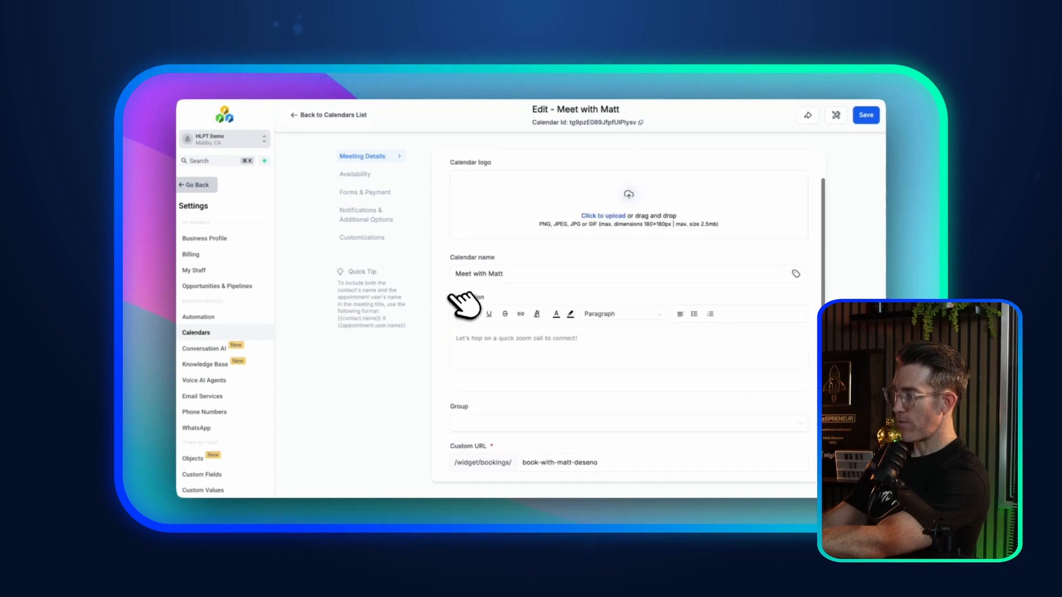
{"action": "left_click", "coordinate": [363, 192]}
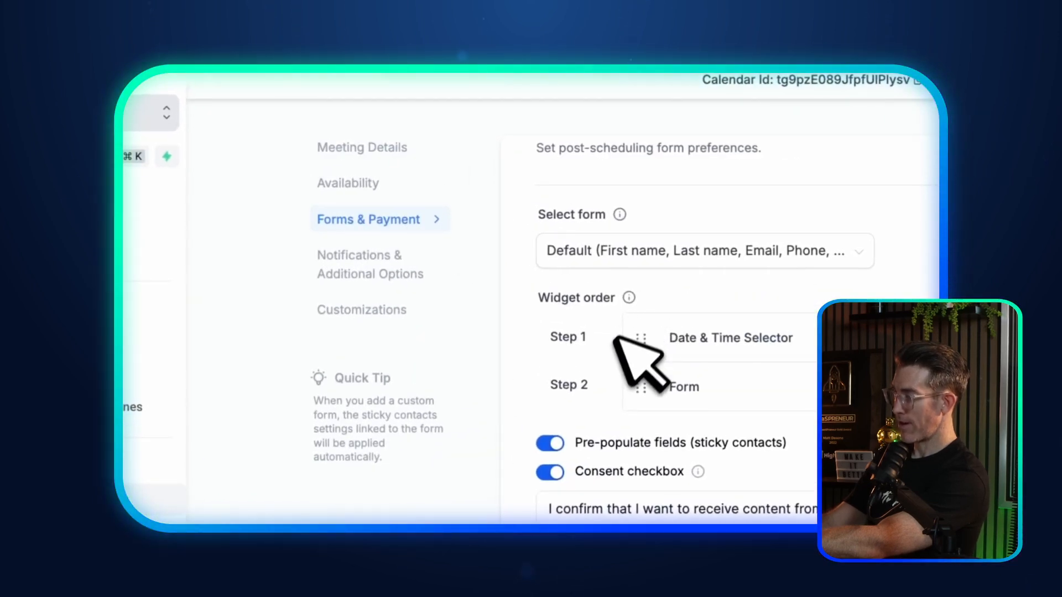
{"action": "left_click_drag", "start_coordinate": [643, 388], "coordinate": [645, 342]}
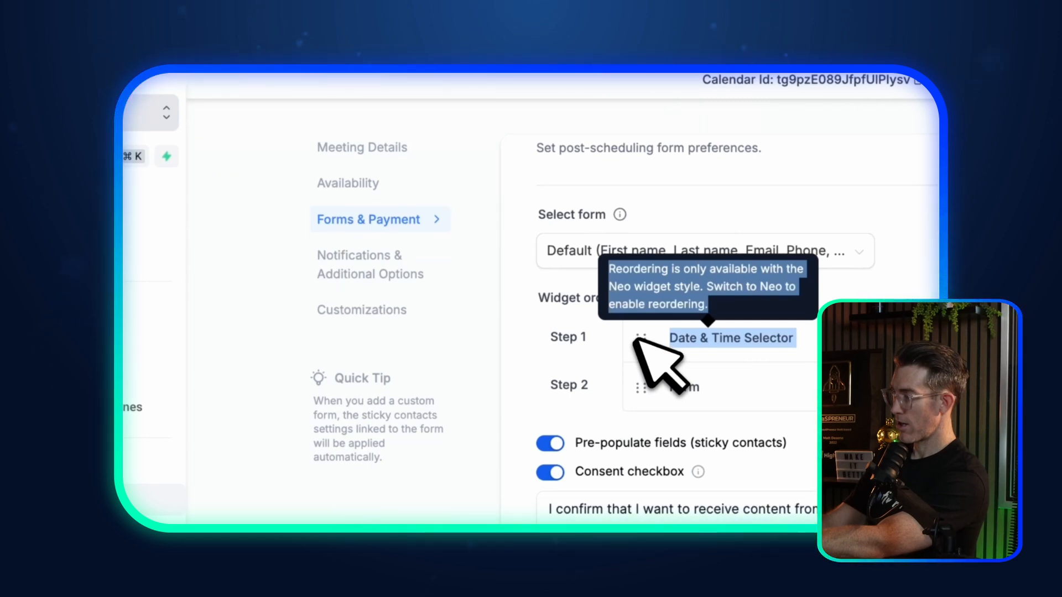
{"action": "left_click", "coordinate": [686, 371]}
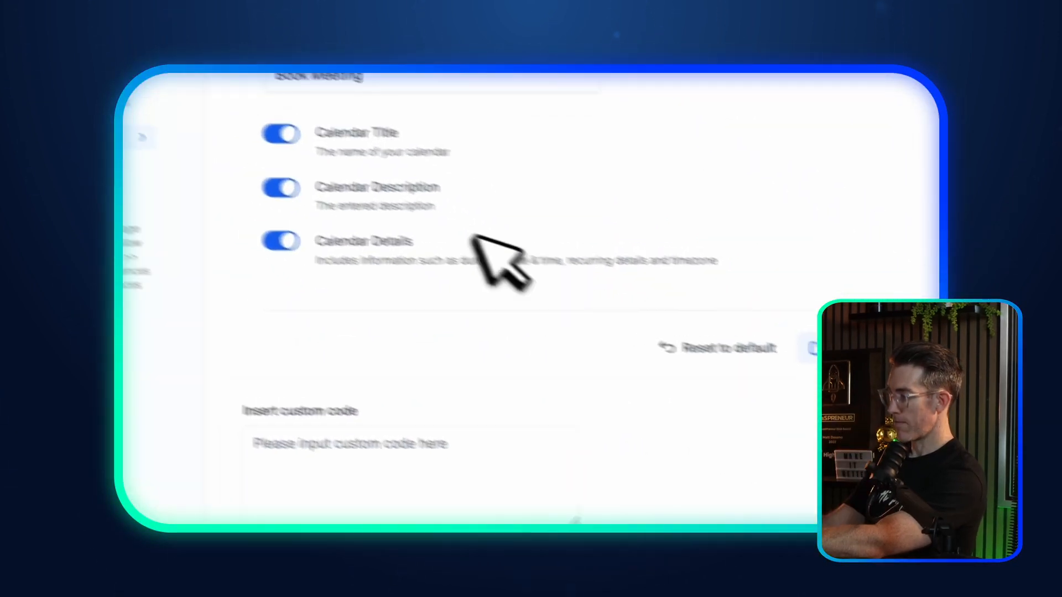
Step: Move the Form step ahead of Date & Time Selector in Widget order and save
{"action": "scroll", "coordinate": [537, 274], "scroll_direction": "up", "scroll_amount": 5}
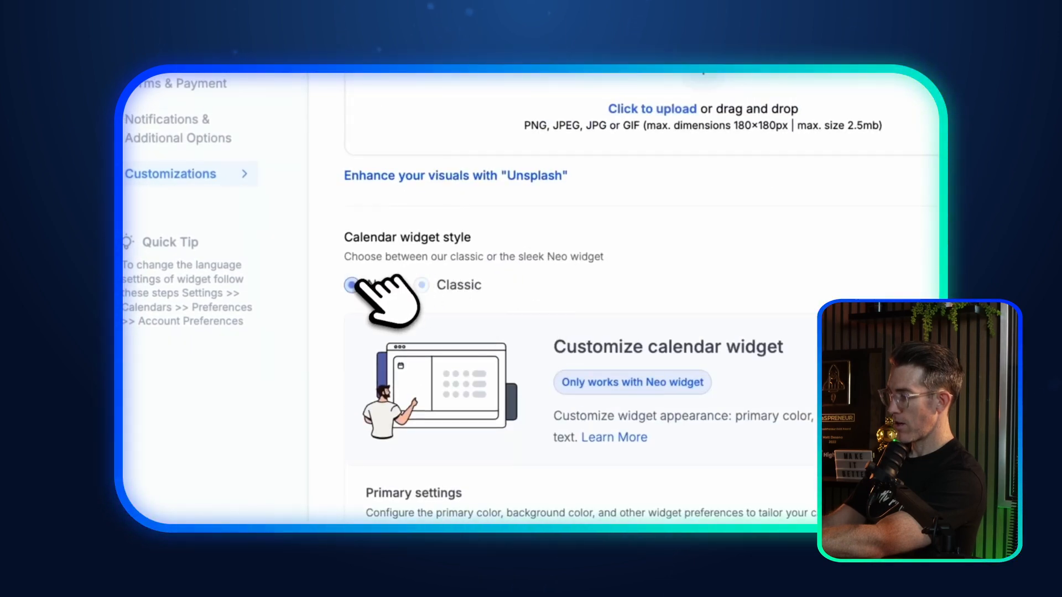
{"action": "scroll", "coordinate": [647, 287], "scroll_direction": "down", "scroll_amount": 10}
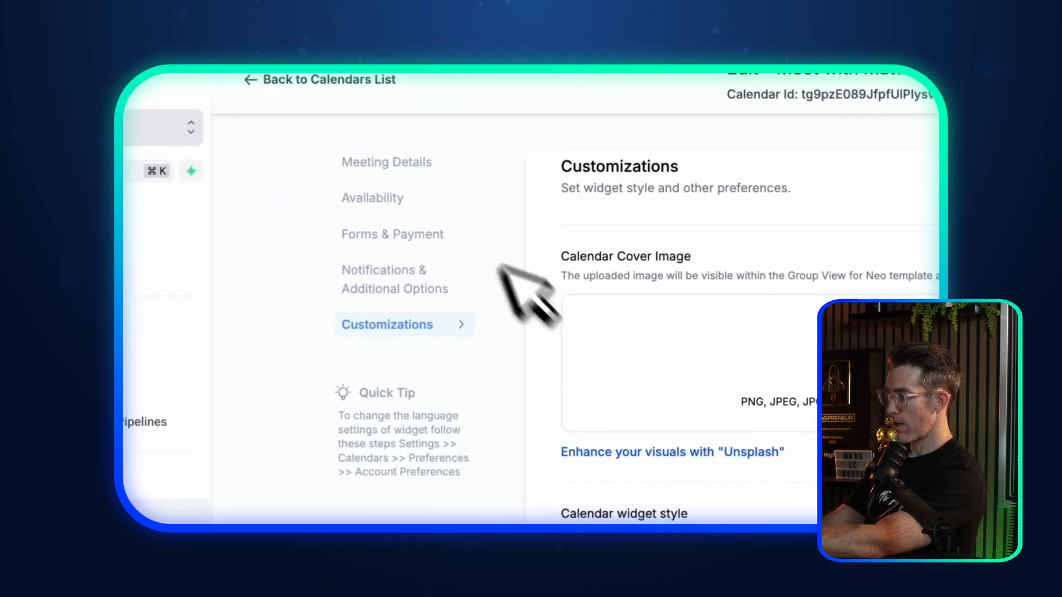
{"action": "left_click", "coordinate": [395, 165]}
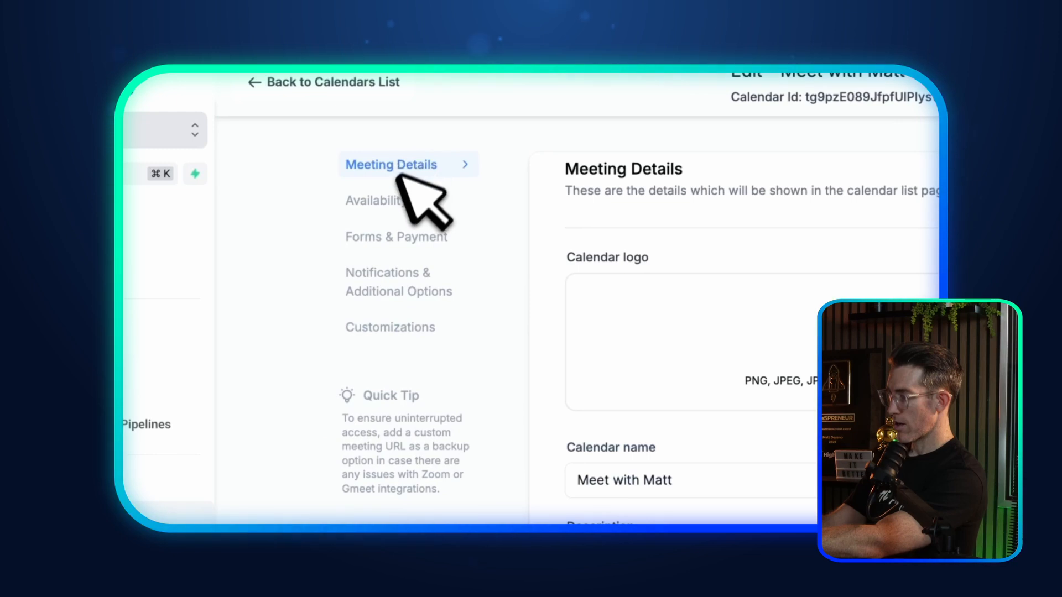
{"action": "left_click", "coordinate": [387, 200]}
{"action": "left_click", "coordinate": [380, 235]}
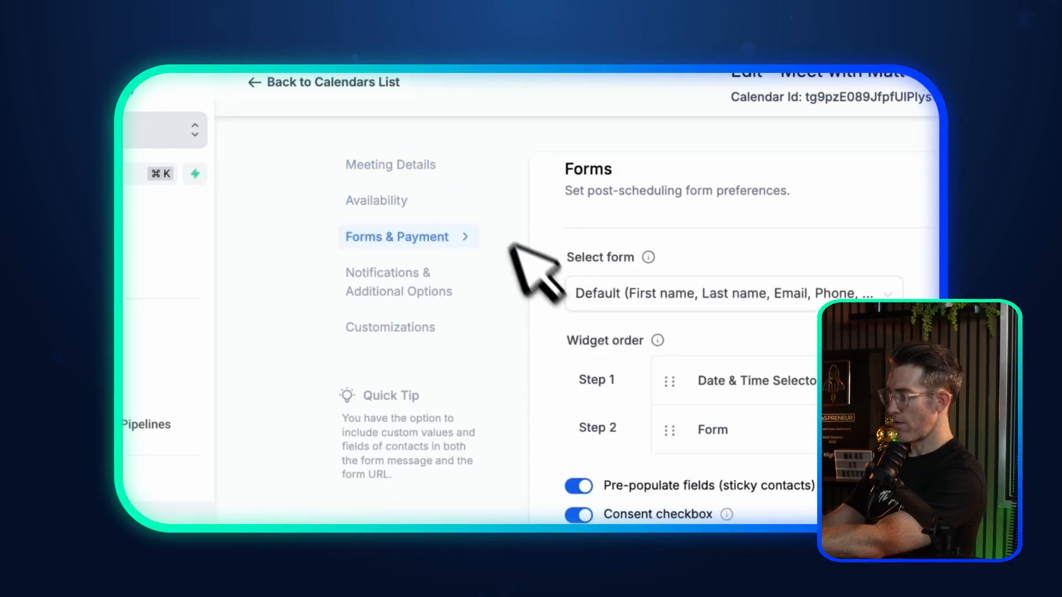
{"action": "left_click_drag", "start_coordinate": [670, 430], "coordinate": [678, 368]}
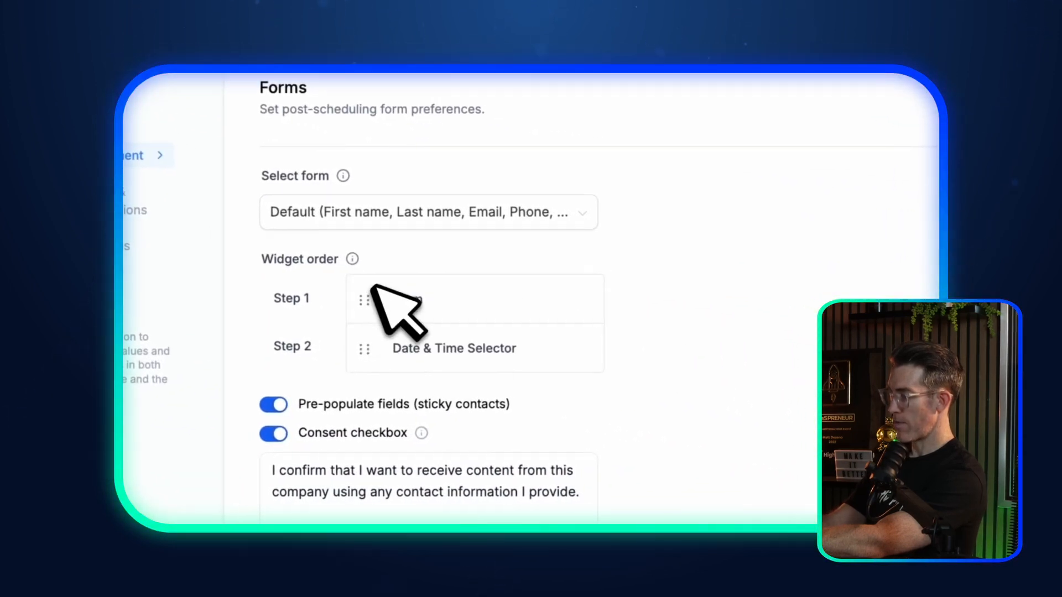
{"action": "scroll", "coordinate": [664, 265], "scroll_direction": "down", "scroll_amount": 5}
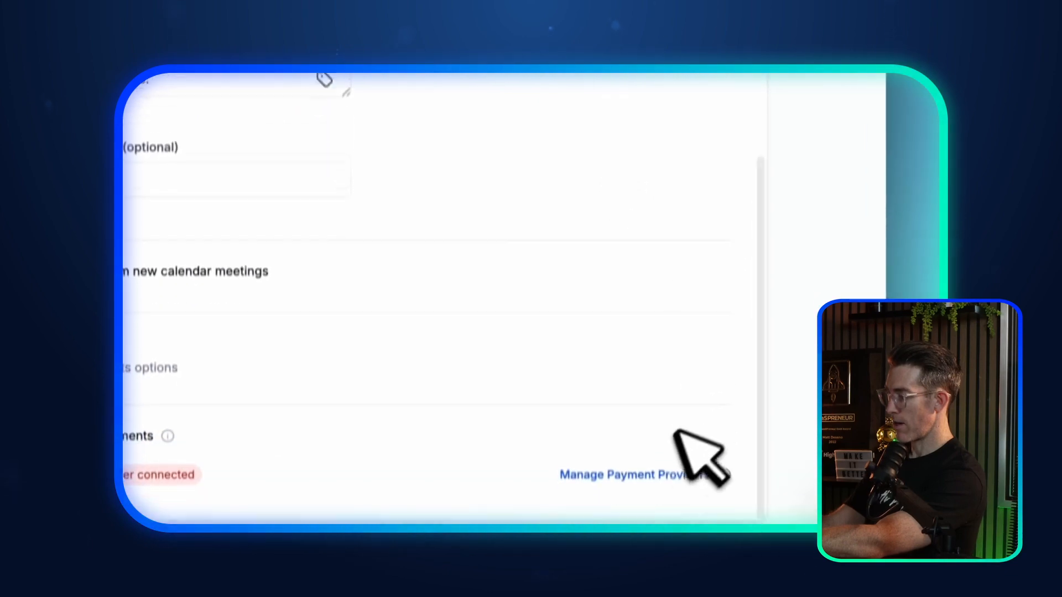
{"action": "left_click", "coordinate": [858, 95]}
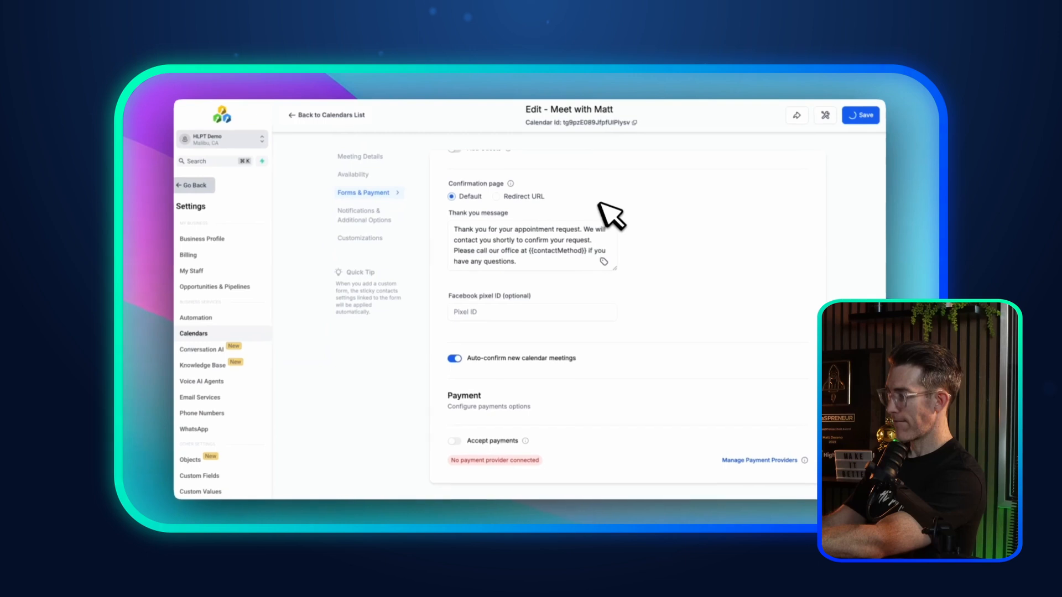
{"action": "scroll", "coordinate": [611, 216], "scroll_direction": "down", "scroll_amount": 5}
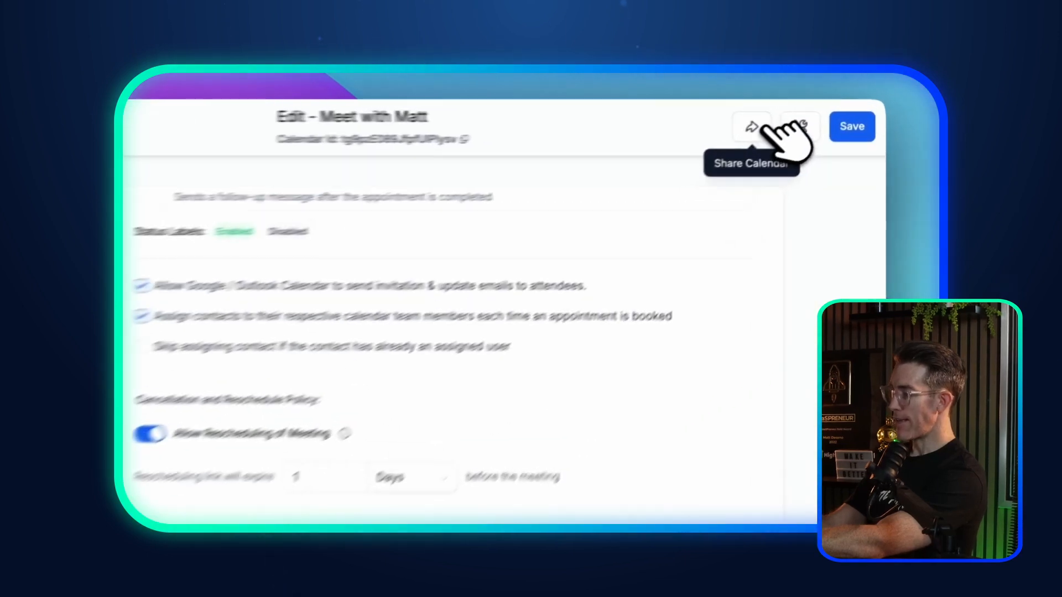
Step: View Meet with Matt's Scheduling Link, One Time Link and Embed Code, then close the share dialog
{"action": "left_click", "coordinate": [825, 116]}
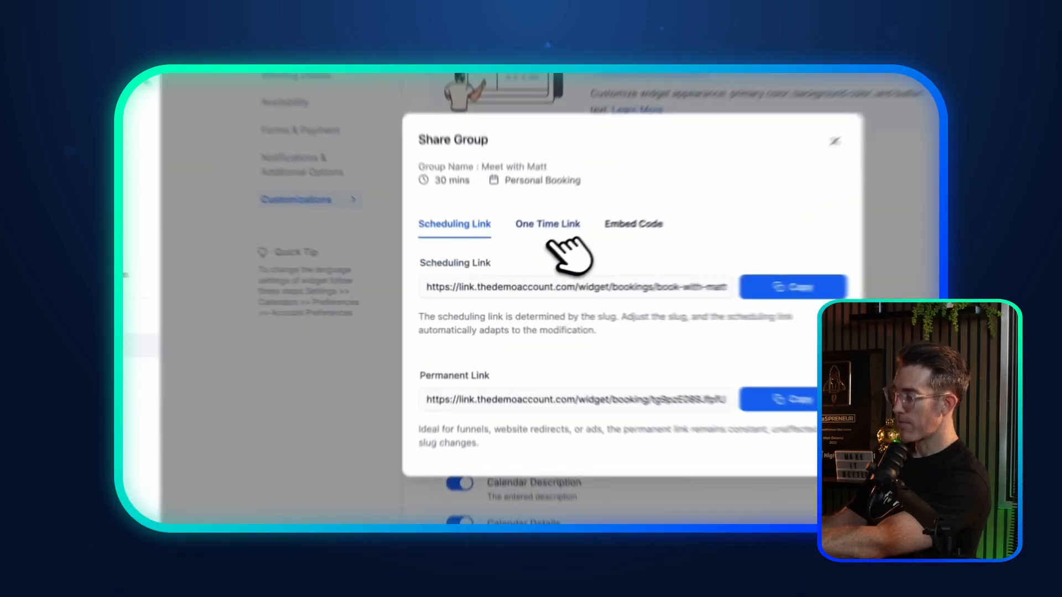
{"action": "left_click", "coordinate": [417, 219]}
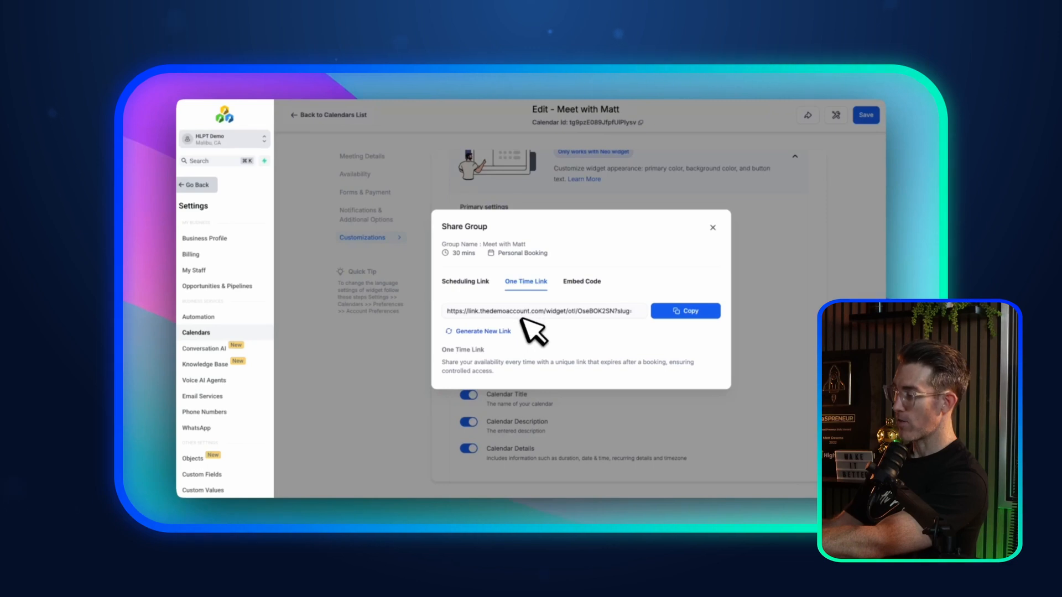
{"action": "left_click", "coordinate": [582, 281]}
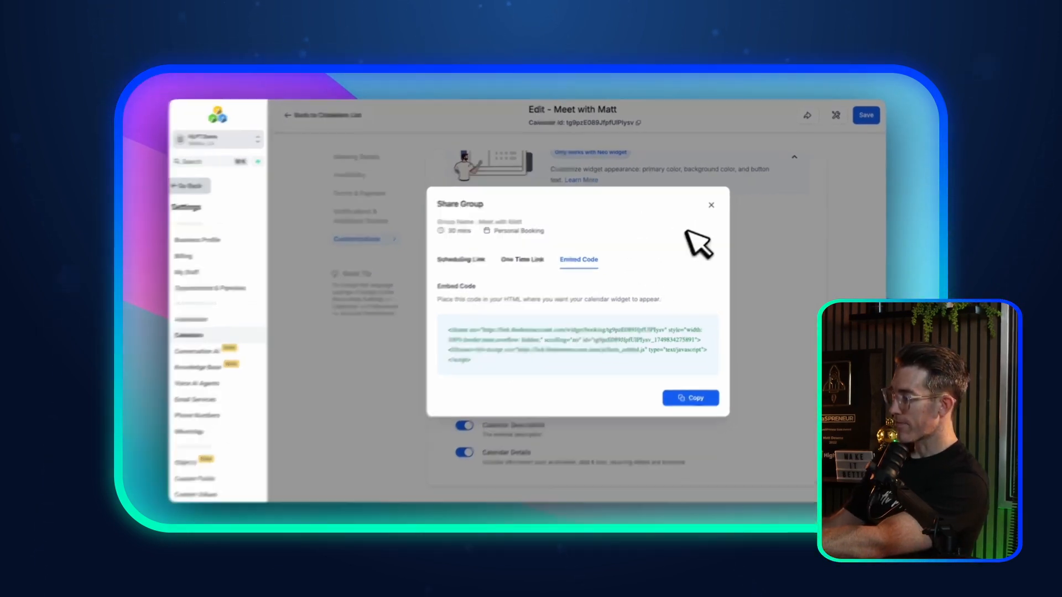
{"action": "left_click", "coordinate": [713, 203]}
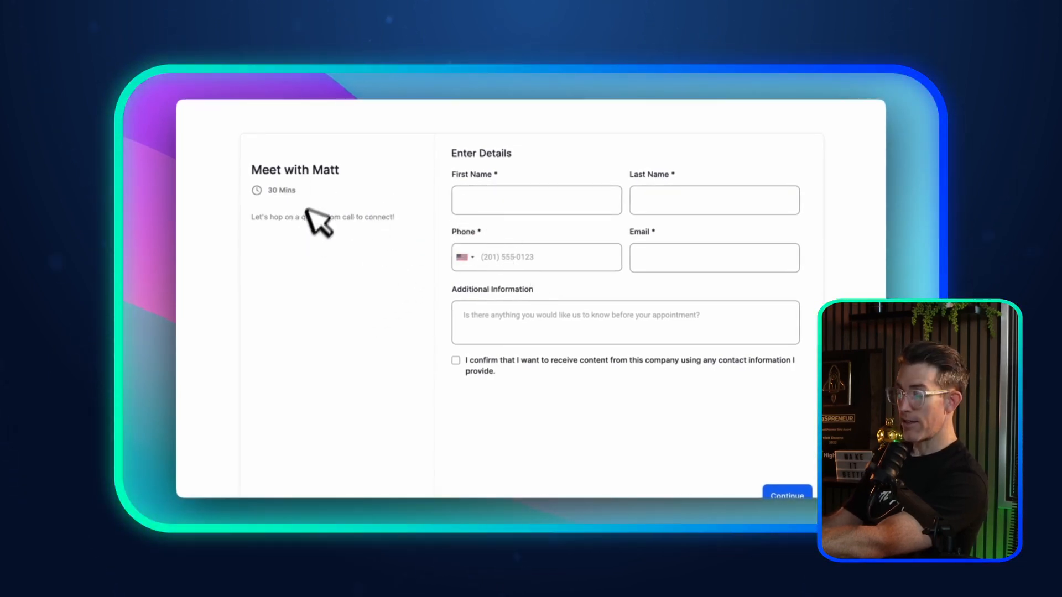
Step: Step through the First Name, Last Name, Phone and Email fields on the Meet with Matt booking form
{"action": "left_click_drag", "start_coordinate": [254, 169], "coordinate": [320, 212]}
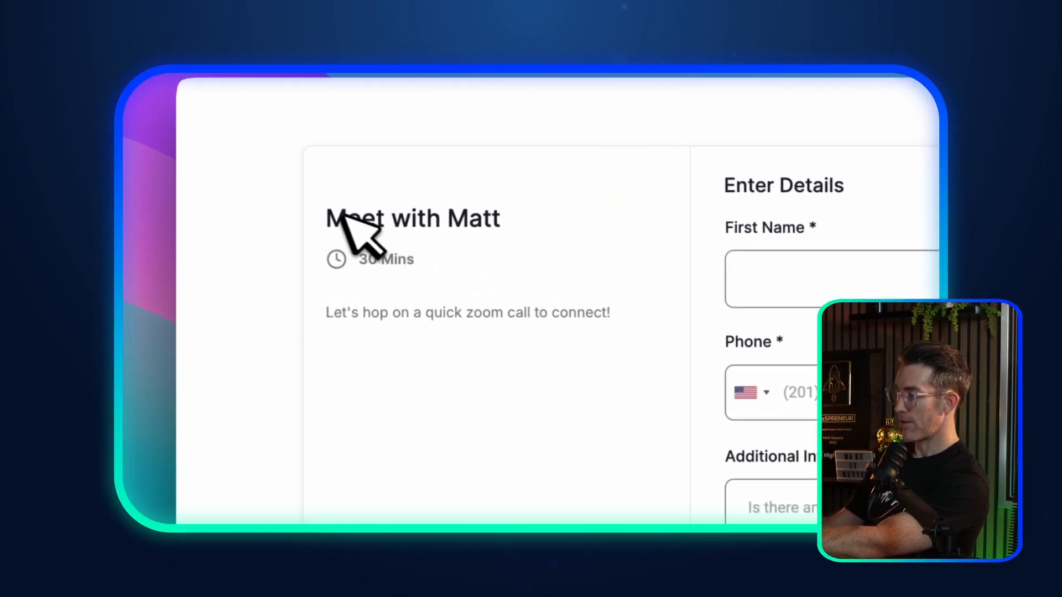
{"action": "left_click", "coordinate": [808, 284]}
{"action": "left_click", "coordinate": [830, 274]}
{"action": "left_click", "coordinate": [811, 394]}
{"action": "left_click", "coordinate": [802, 382]}
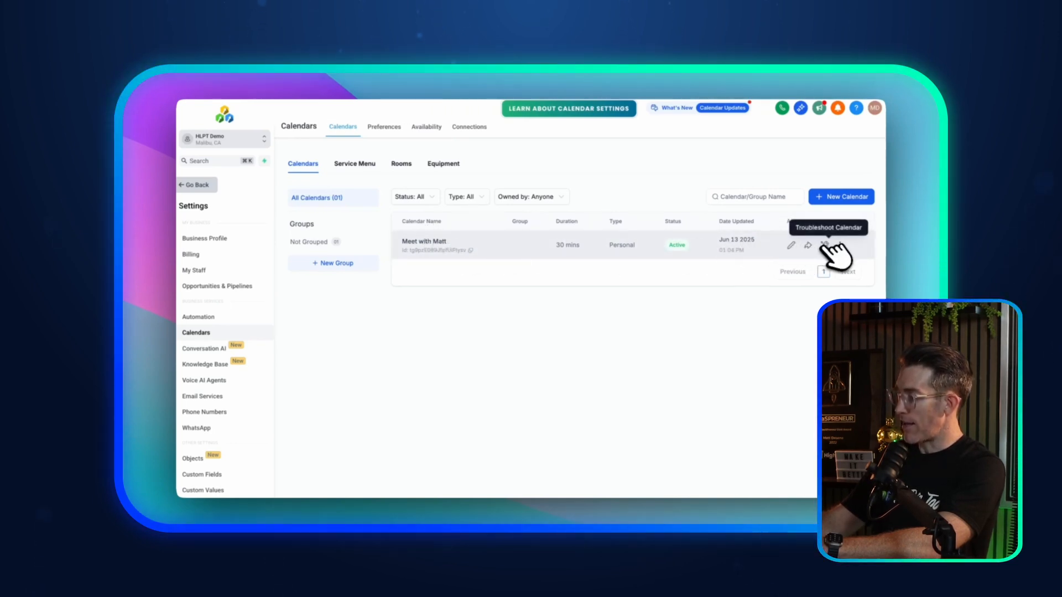
{"action": "left_click", "coordinate": [808, 246]}
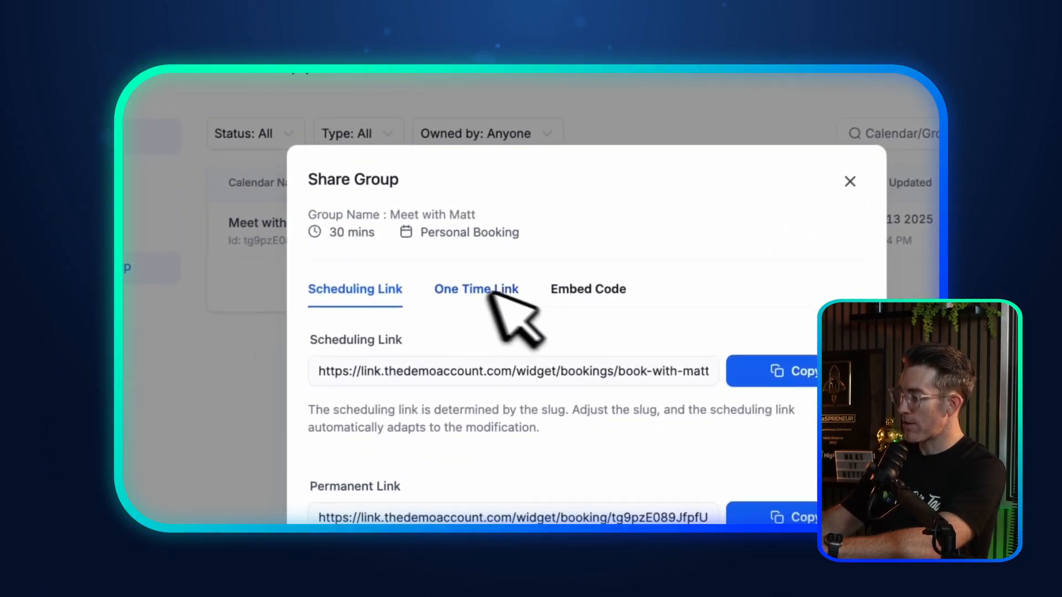
{"action": "left_click", "coordinate": [807, 195]}
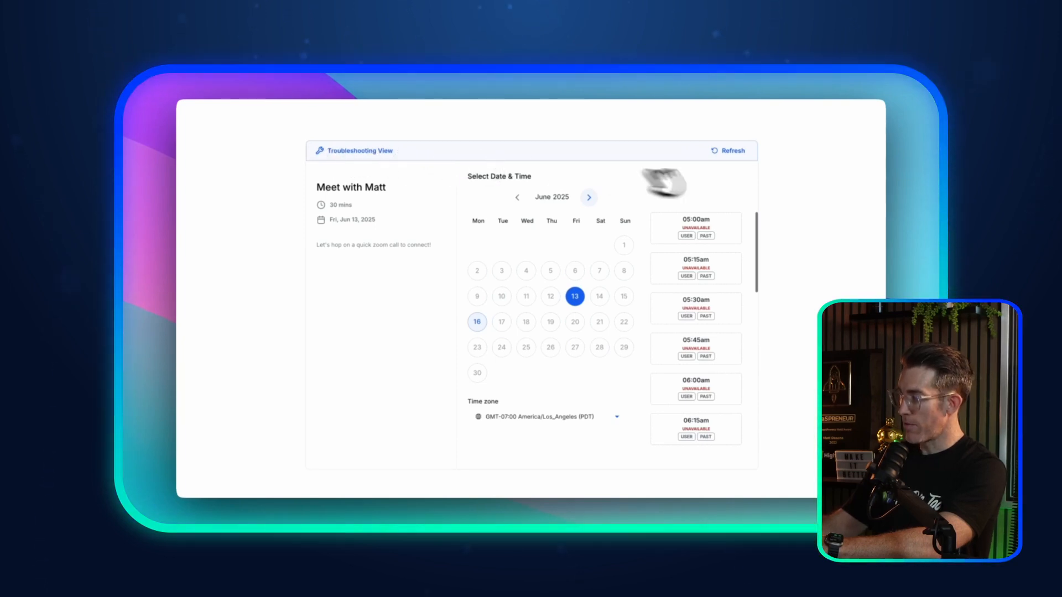
{"action": "mouse_move", "coordinate": [691, 268]}
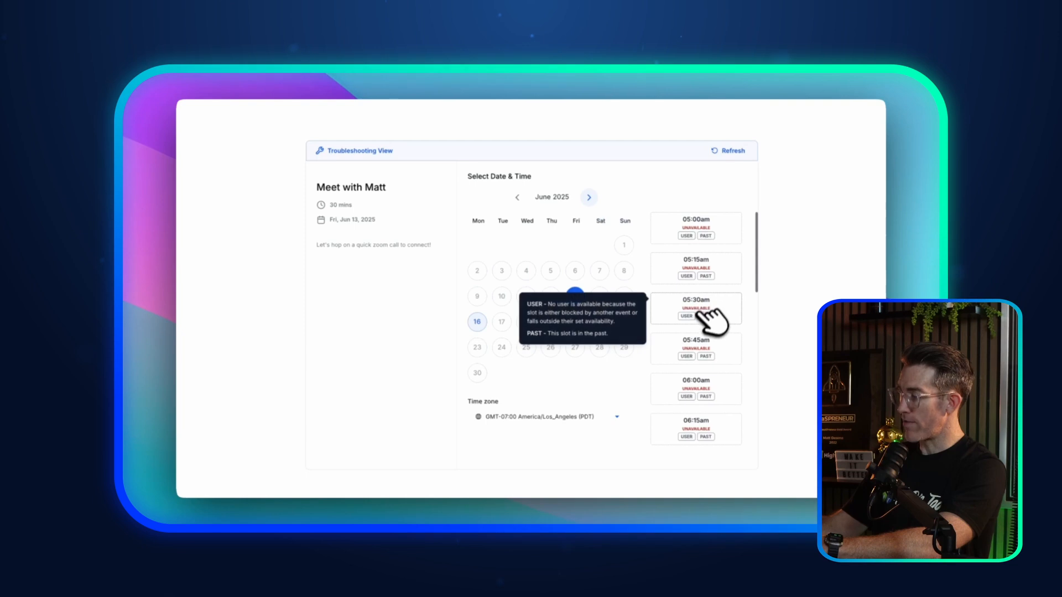
{"action": "scroll", "coordinate": [699, 350], "scroll_direction": "down", "scroll_amount": 20}
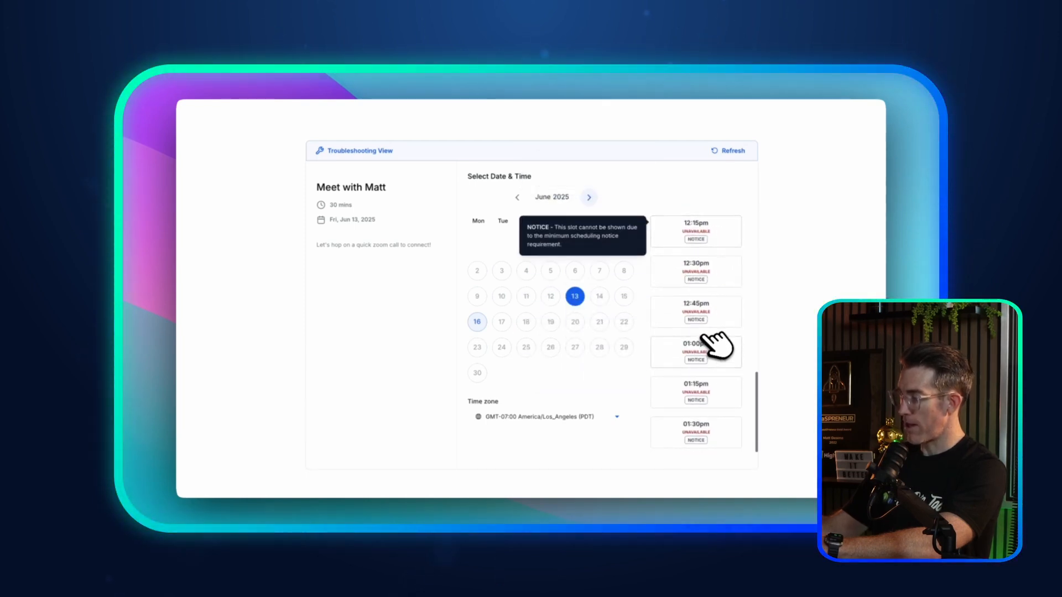
{"action": "scroll", "coordinate": [697, 336], "scroll_direction": "up", "scroll_amount": 15}
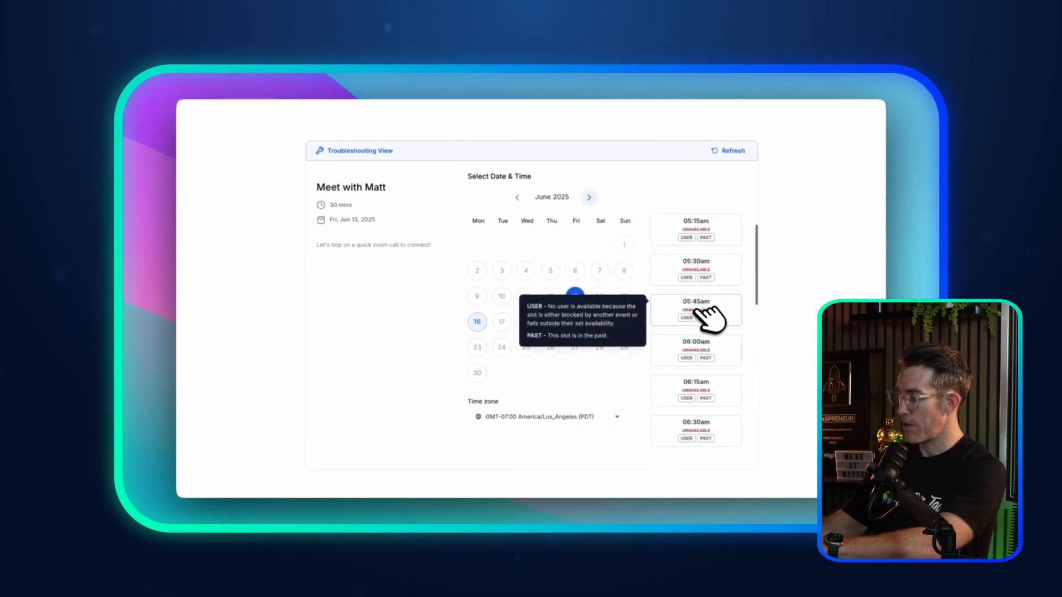
{"action": "scroll", "coordinate": [695, 312], "scroll_direction": "down", "scroll_amount": 15}
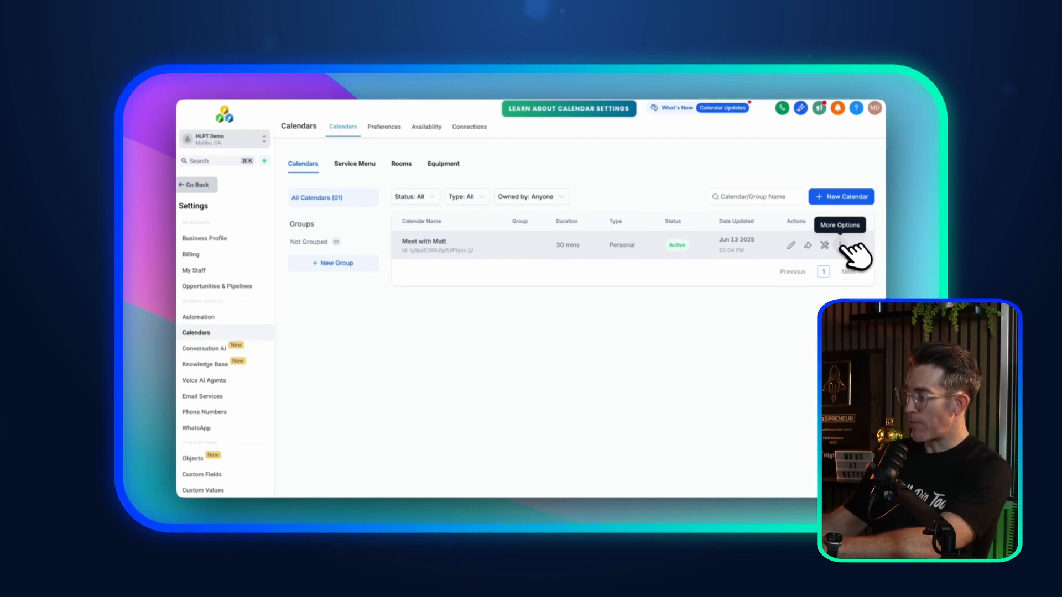
Step: Deactivate the Meet with Matt calendar and save the change
{"action": "left_click", "coordinate": [840, 245]}
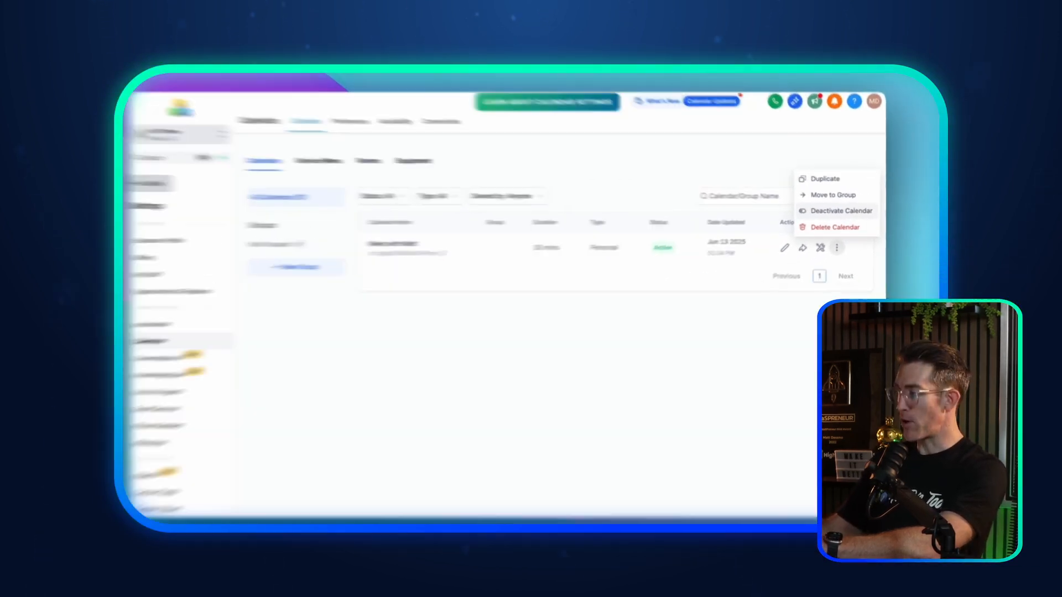
{"action": "left_click", "coordinate": [842, 211]}
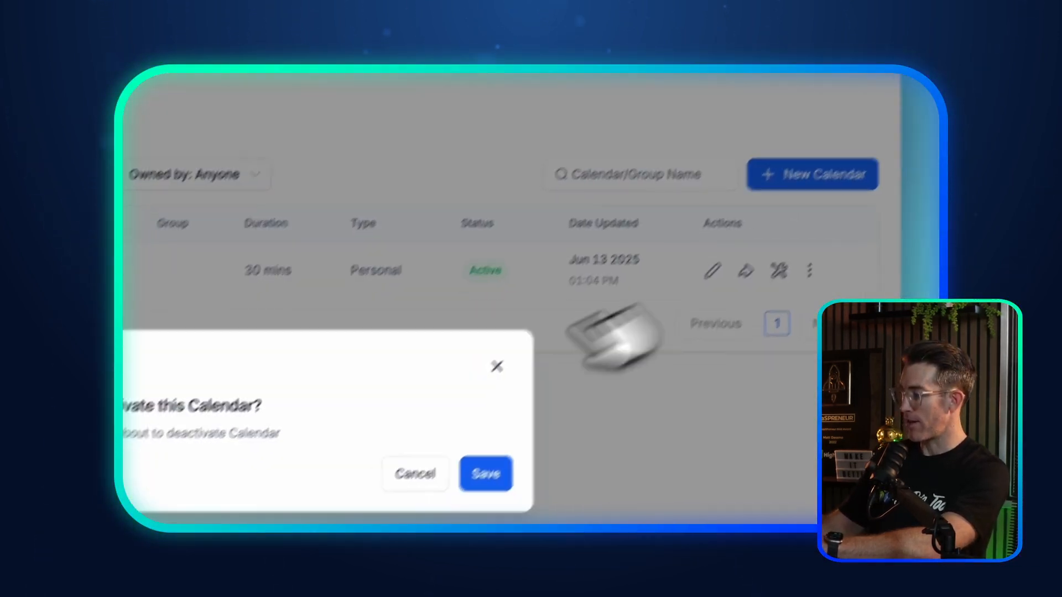
{"action": "left_click", "coordinate": [564, 403]}
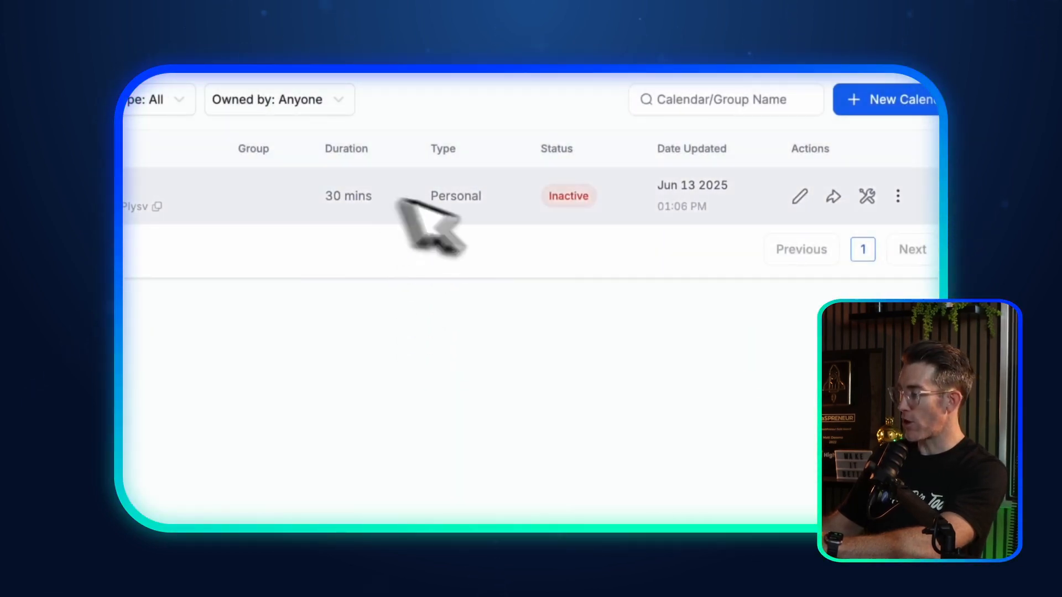
Step: Look at the calendar's sharing links and booking page, then close the Share dialog
{"action": "left_click", "coordinate": [833, 196]}
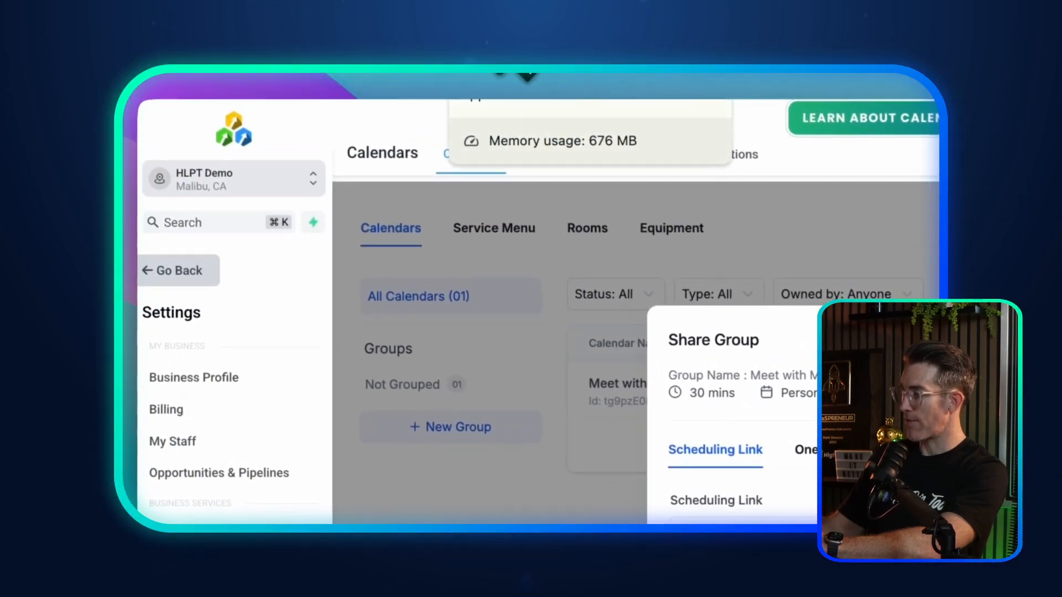
{"action": "left_click", "coordinate": [482, 31]}
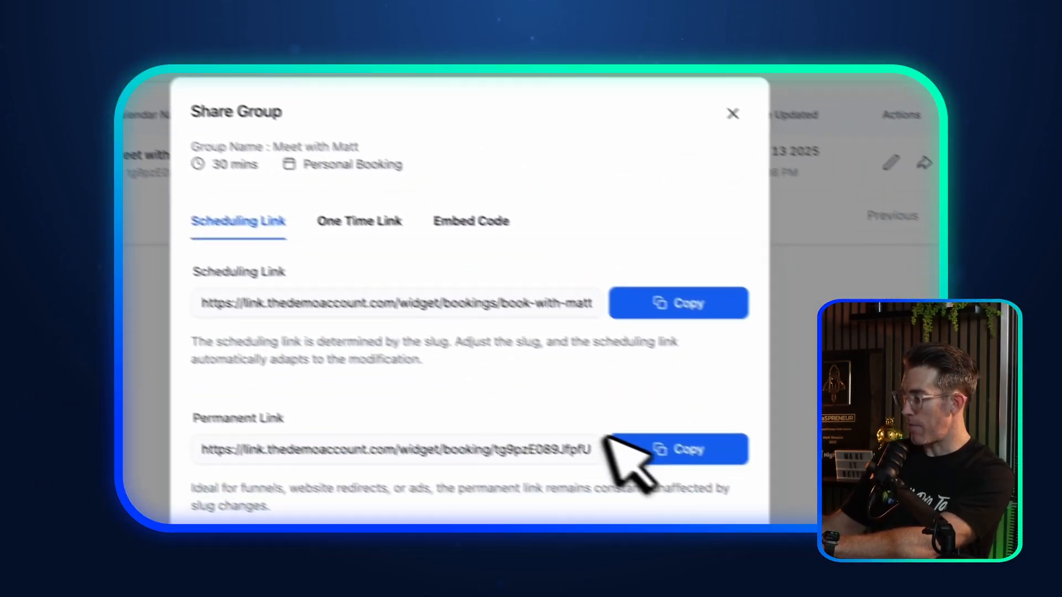
{"action": "left_click", "coordinate": [733, 114]}
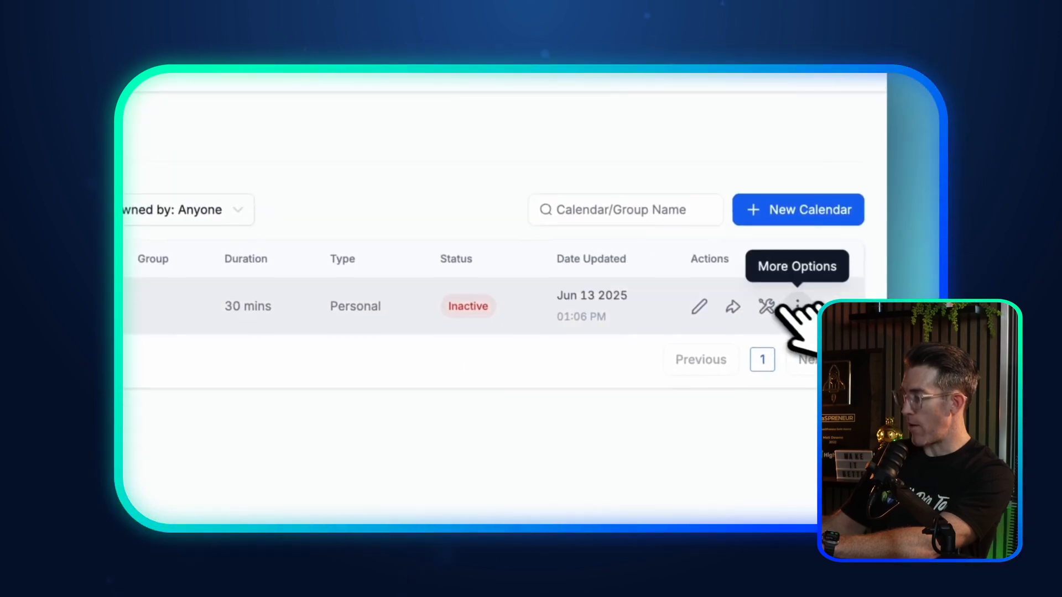
{"action": "left_click", "coordinate": [797, 306]}
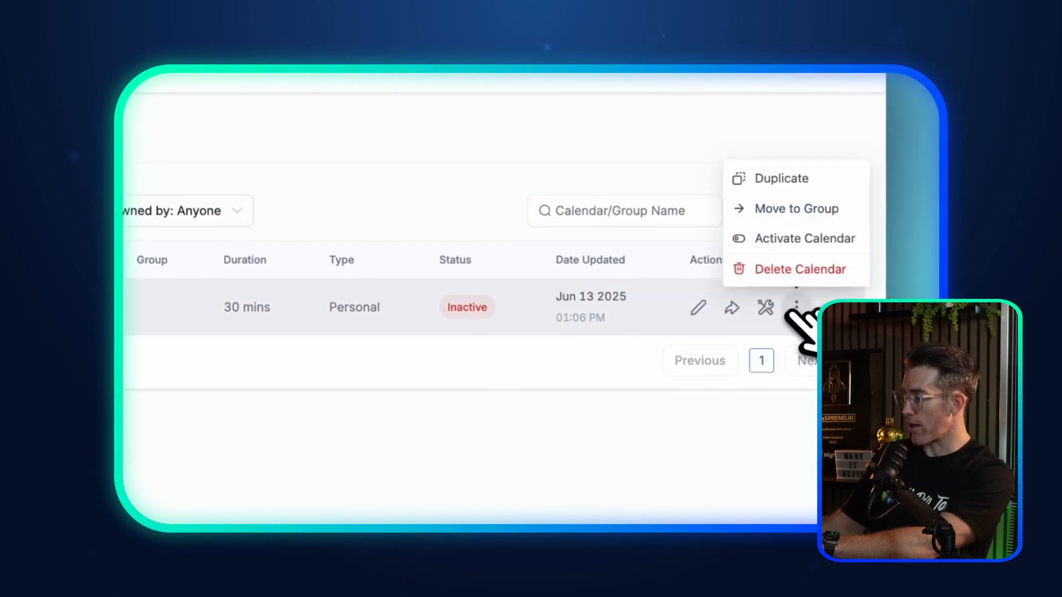
Step: Reactivate Meet with Matt, then cancel a Delete Calendar prompt so the calendar is kept
{"action": "left_click", "coordinate": [788, 236]}
{"action": "left_click", "coordinate": [571, 426]}
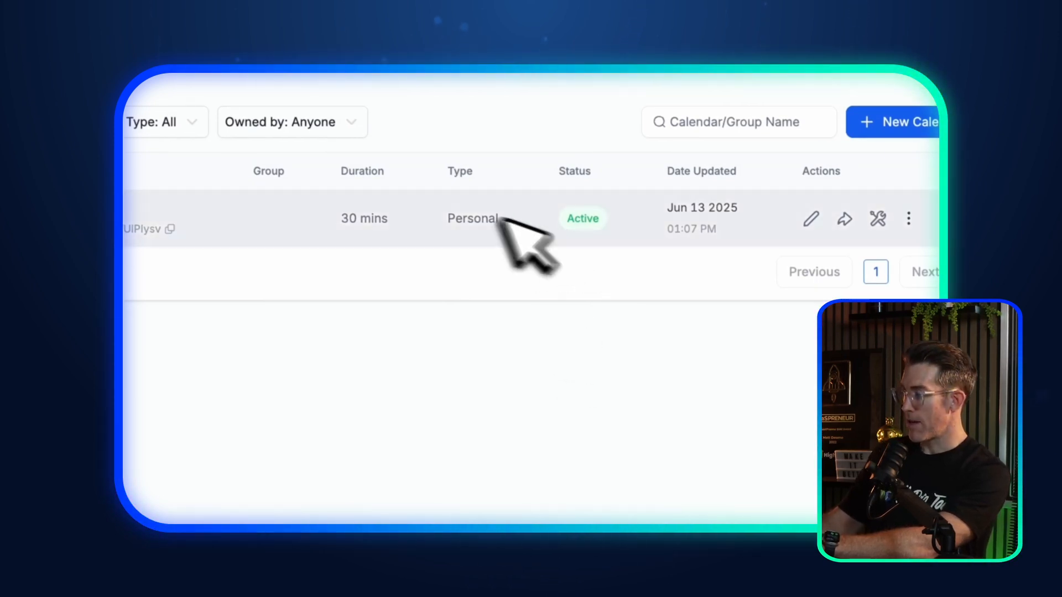
{"action": "left_click", "coordinate": [795, 282]}
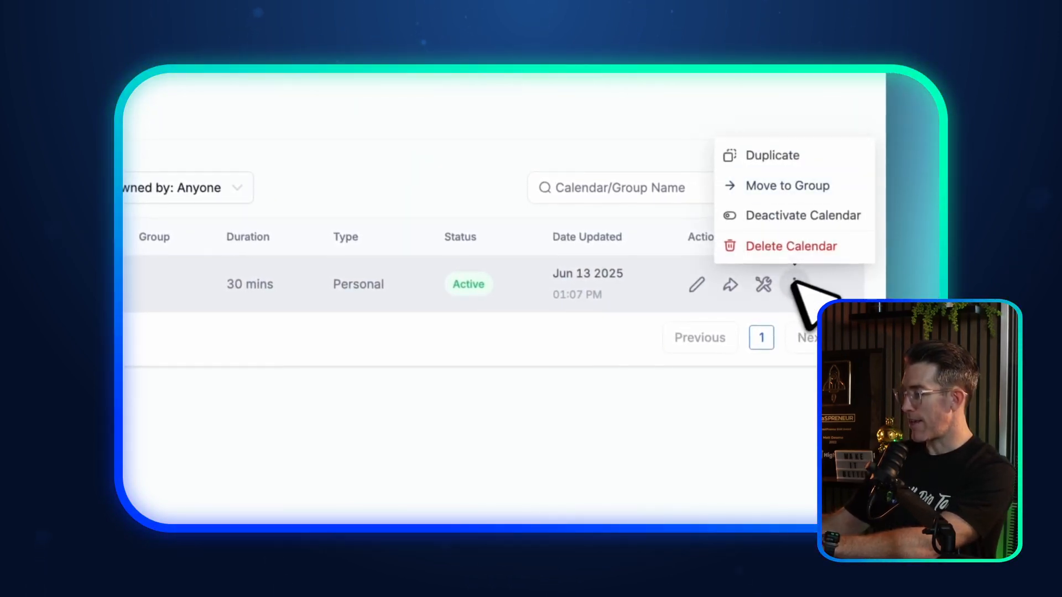
{"action": "left_click", "coordinate": [785, 248]}
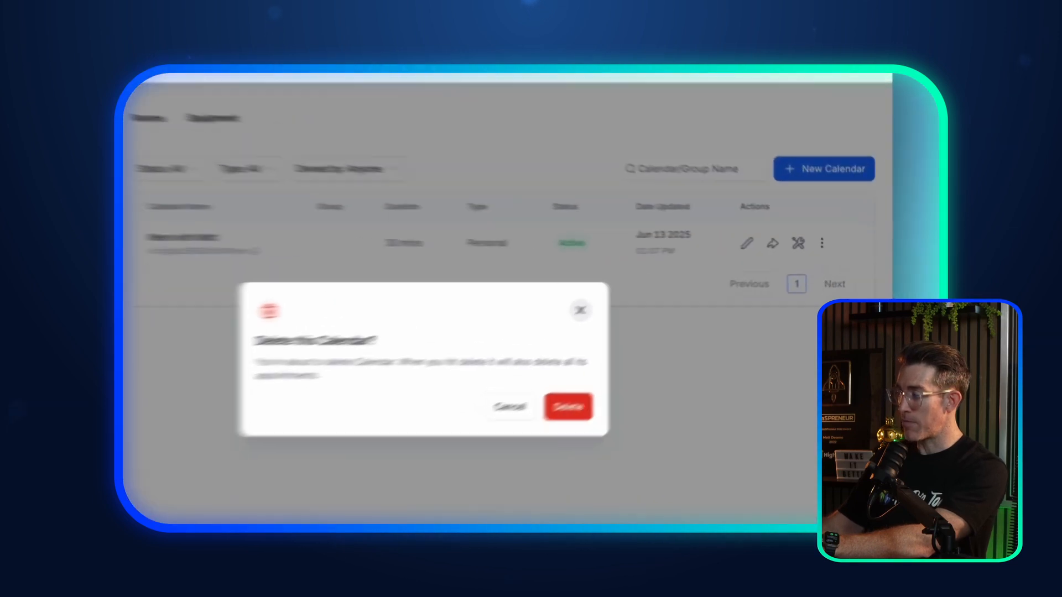
{"action": "left_click", "coordinate": [683, 288]}
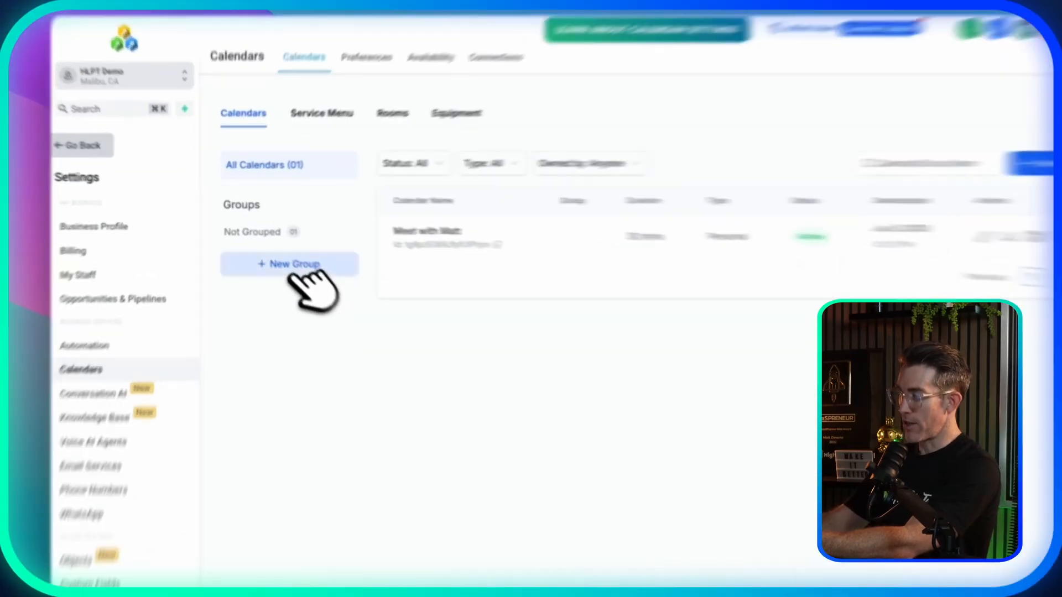
Step: Create the Sales group with the Neo template, replacing the already-taken group URL slug
{"action": "left_click", "coordinate": [332, 251]}
{"action": "left_click", "coordinate": [636, 296]}
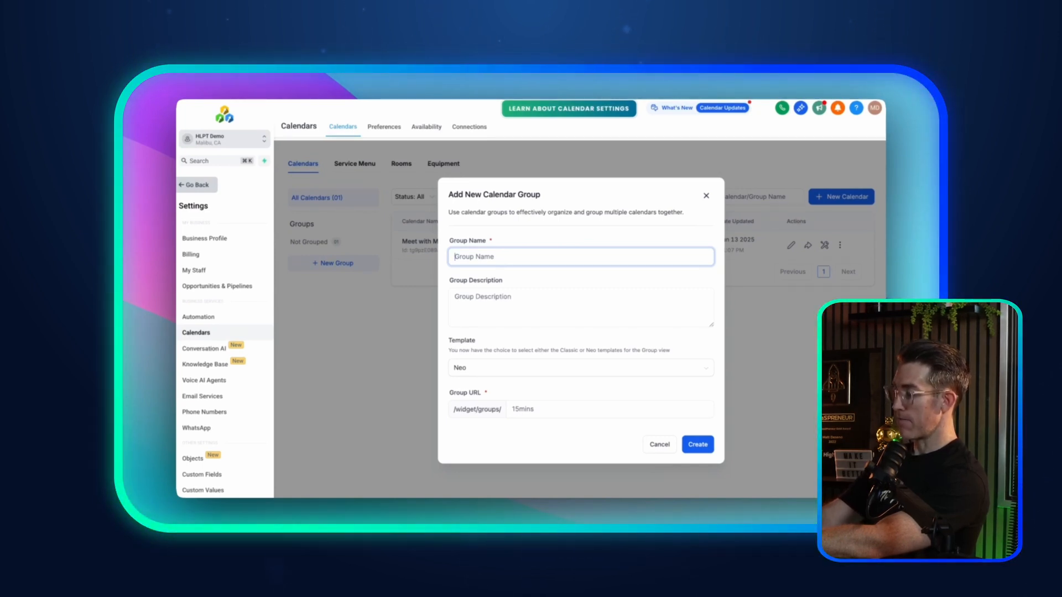
{"action": "left_click", "coordinate": [509, 296]}
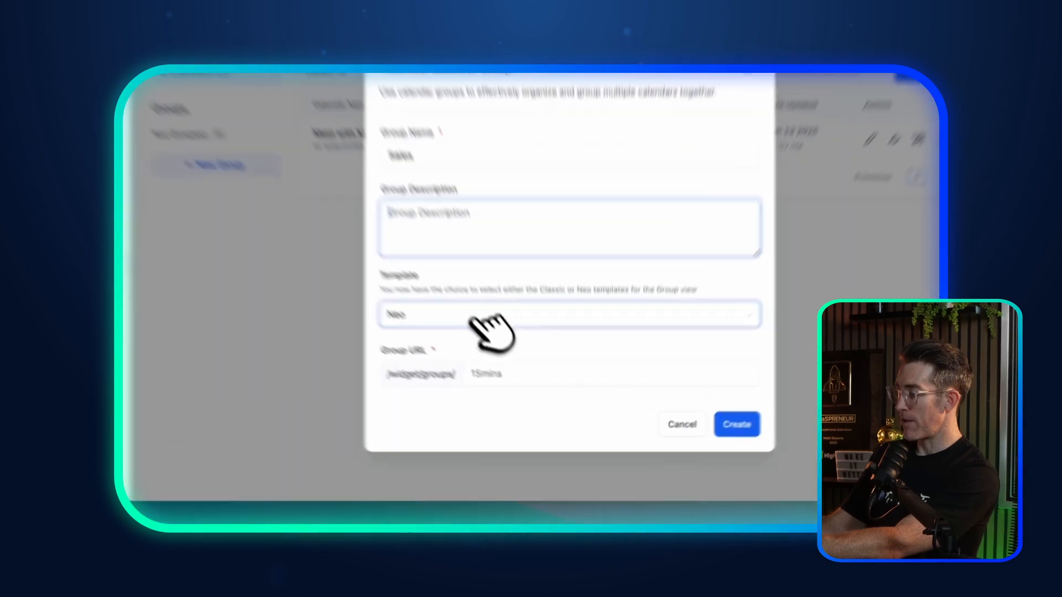
{"action": "left_click", "coordinate": [485, 367]}
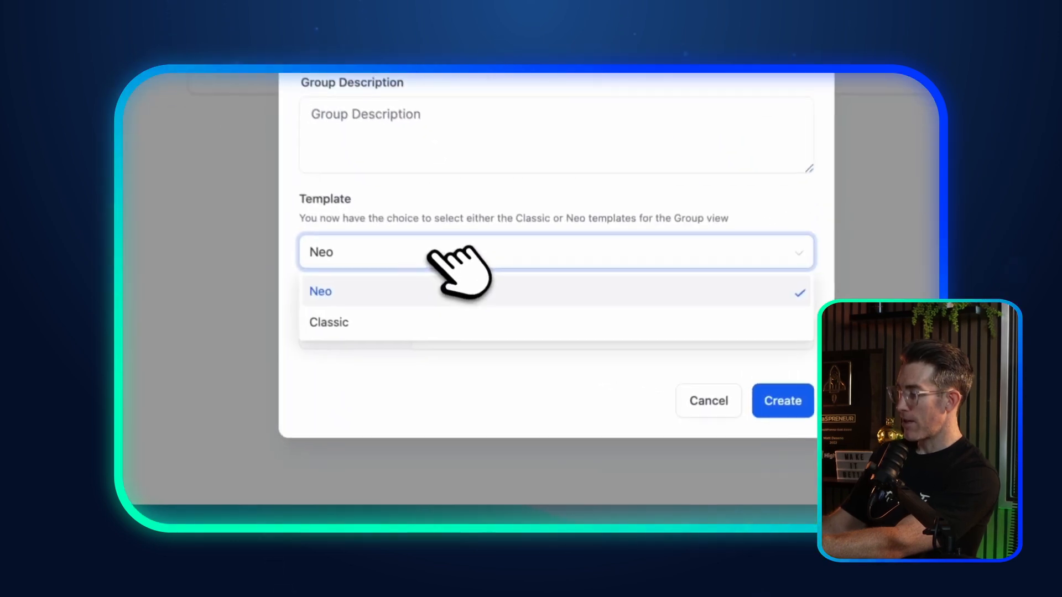
{"action": "left_click", "coordinate": [361, 289]}
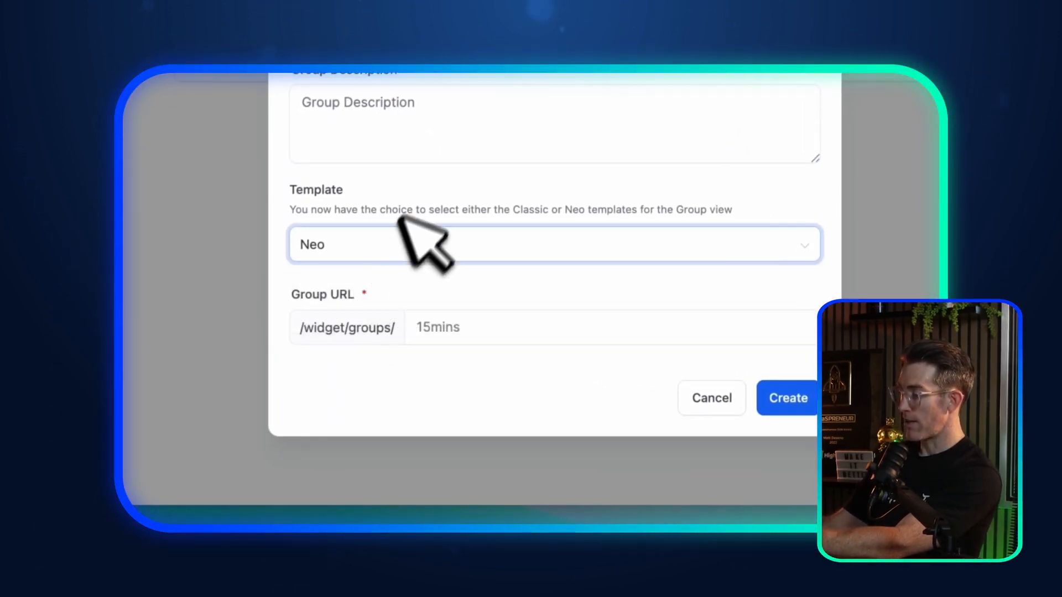
{"action": "left_click", "coordinate": [460, 327]}
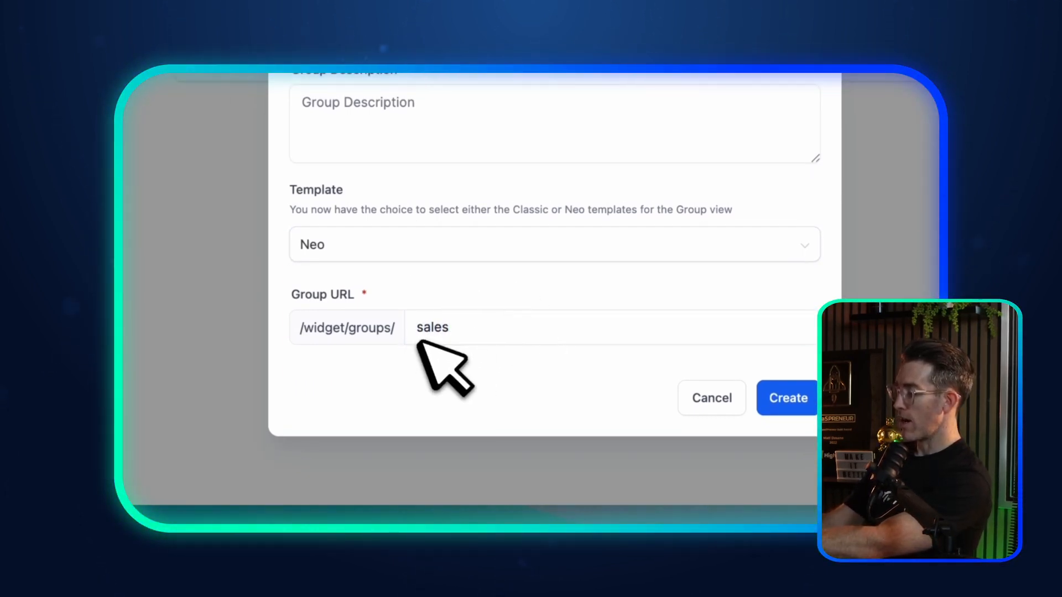
{"action": "left_click", "coordinate": [786, 398]}
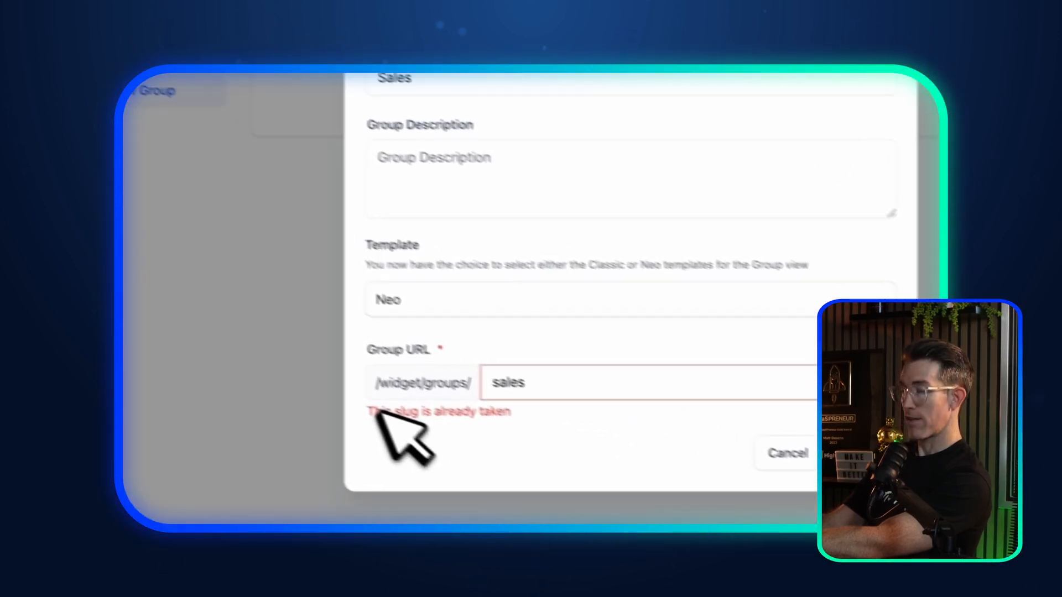
{"action": "left_click", "coordinate": [598, 405]}
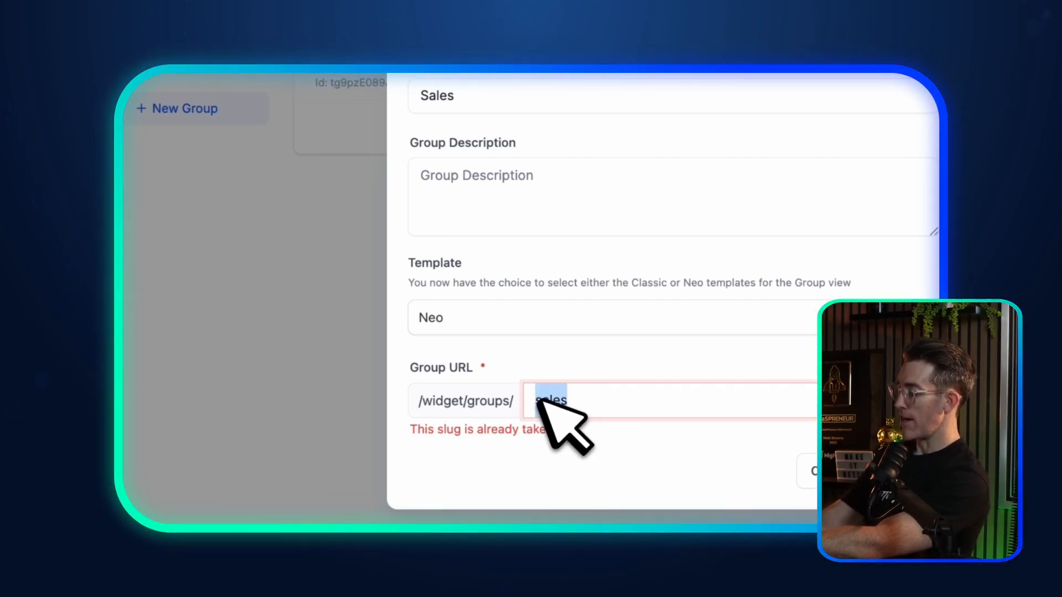
{"action": "left_click", "coordinate": [583, 395]}
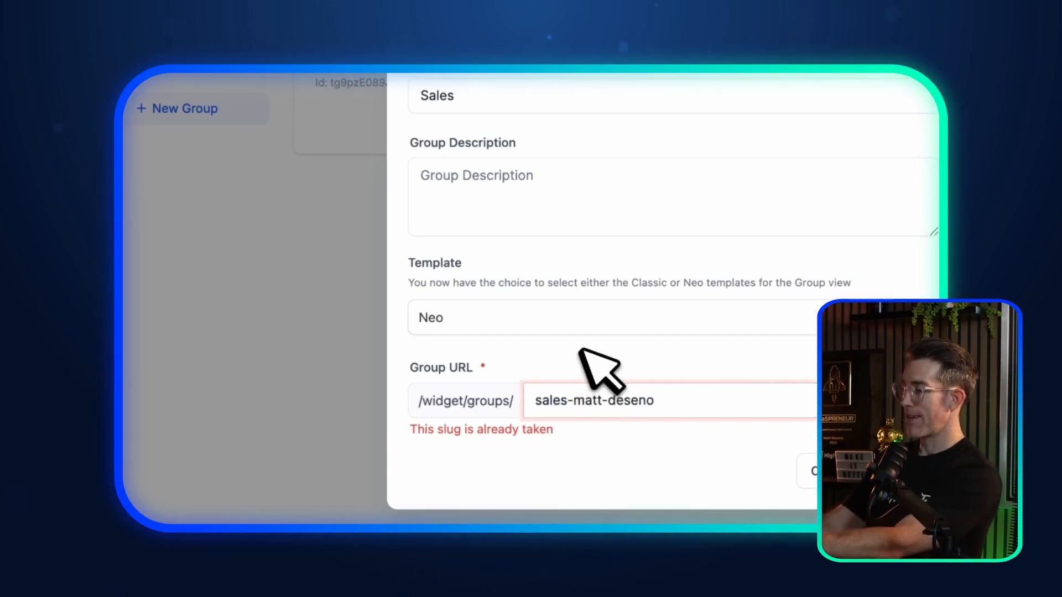
{"action": "left_click", "coordinate": [719, 410]}
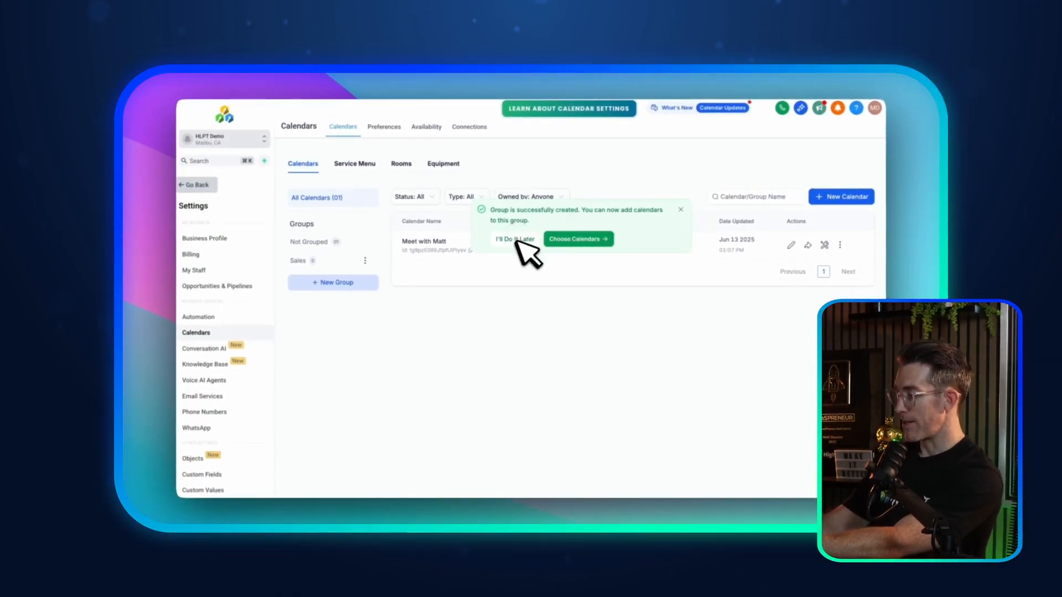
{"action": "left_click", "coordinate": [681, 210]}
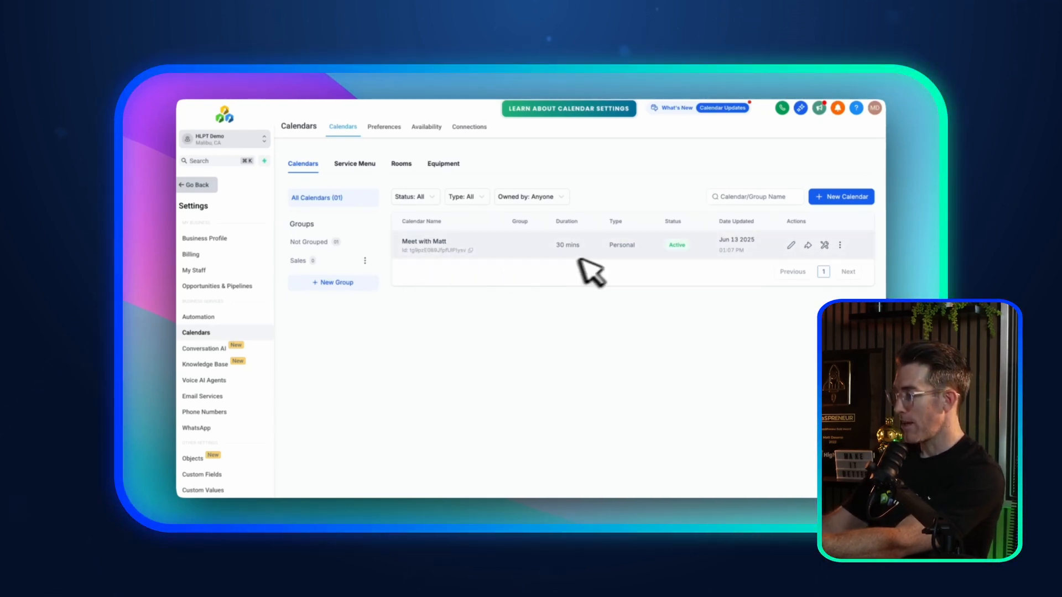
{"action": "left_click", "coordinate": [840, 245]}
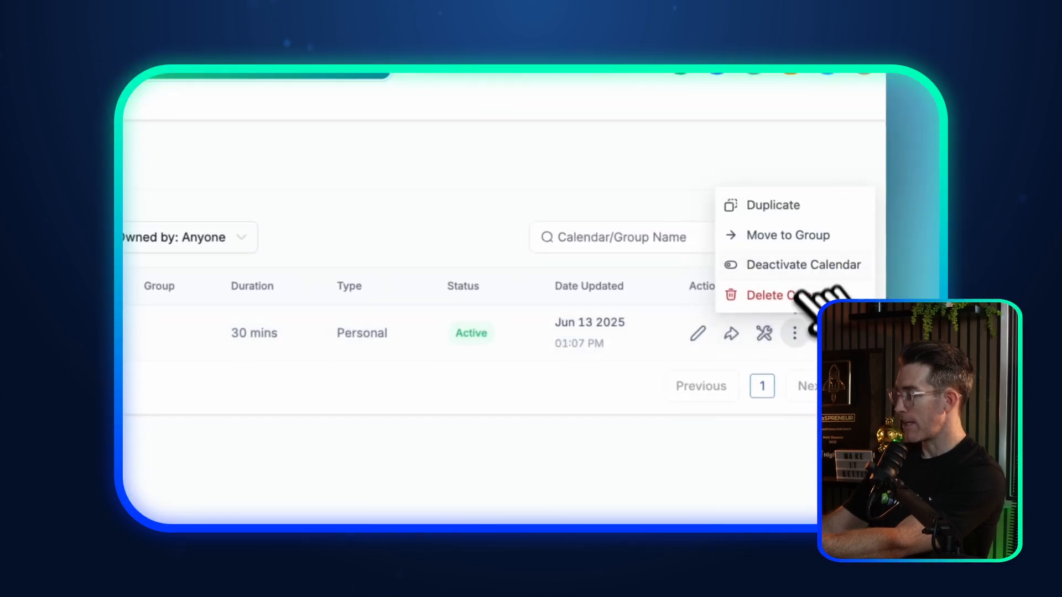
{"action": "left_click", "coordinate": [797, 235]}
{"action": "left_click", "coordinate": [426, 374]}
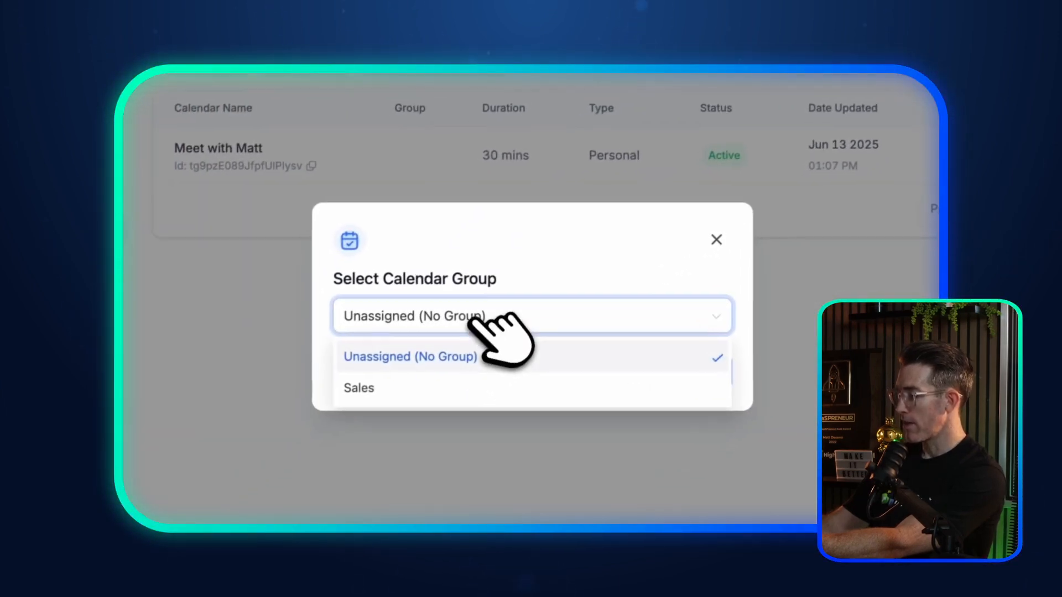
{"action": "left_click", "coordinate": [437, 389]}
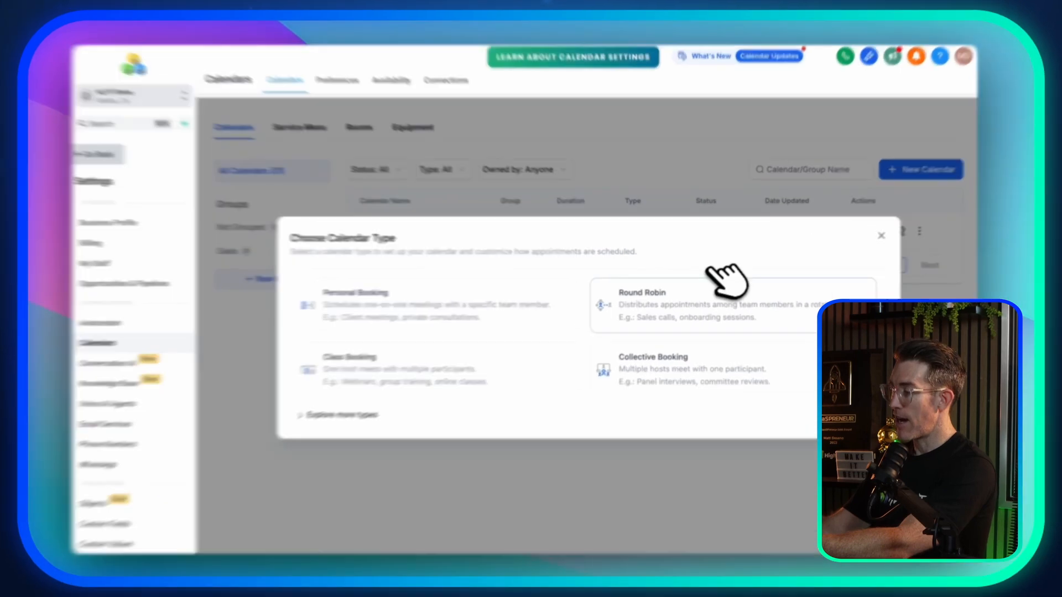
Step: Start a Round Robin calendar named Demo Call, described with 'walk through all we have to offer!'
{"action": "left_click", "coordinate": [720, 275]}
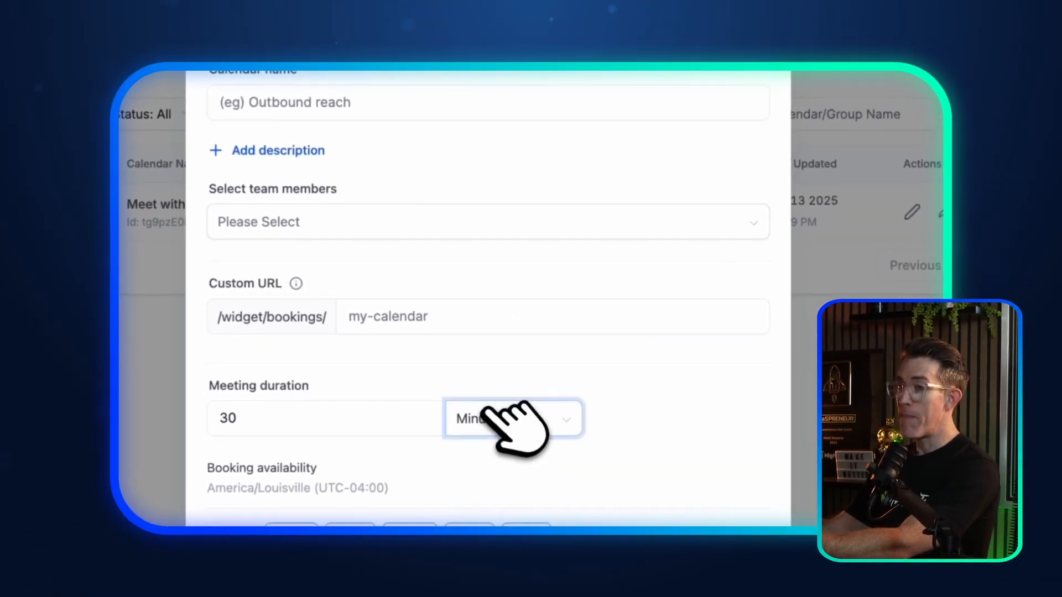
{"action": "left_click", "coordinate": [315, 108]}
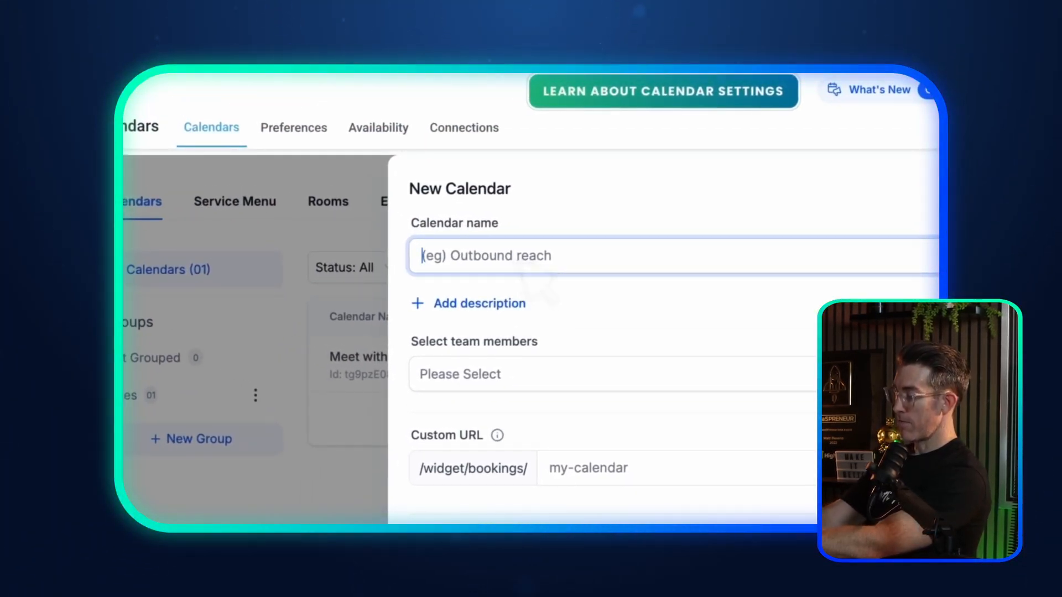
{"action": "type", "text": "Discovery Call"}
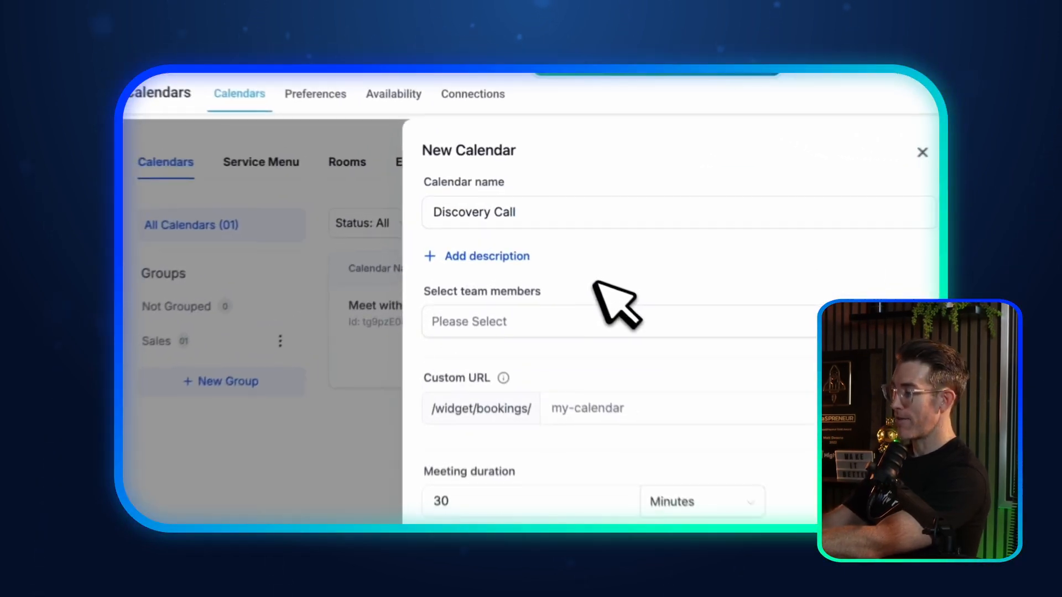
{"action": "left_click", "coordinate": [487, 214]}
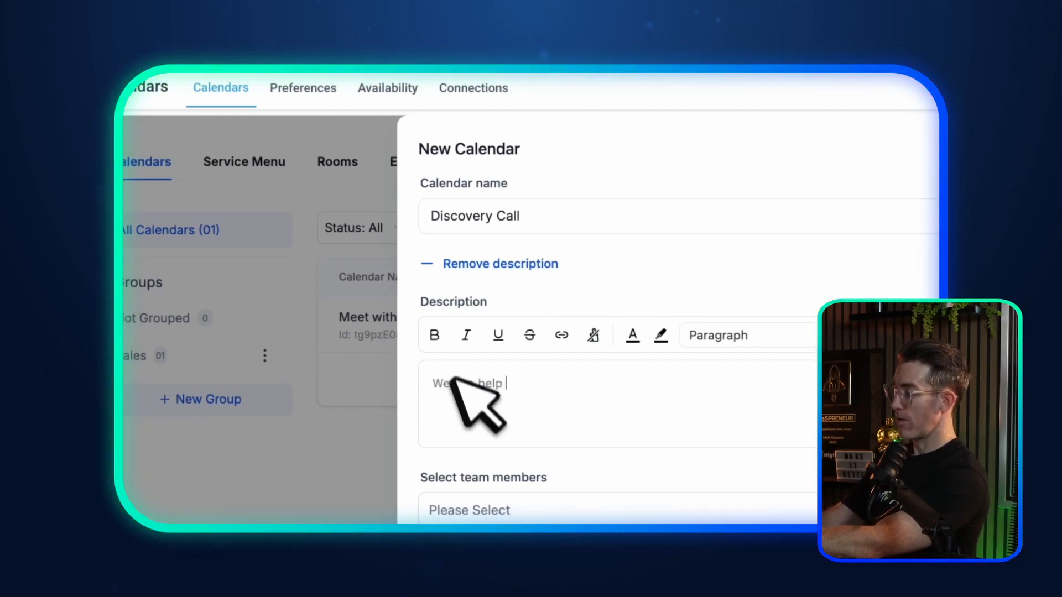
{"action": "left_click", "coordinate": [496, 380]}
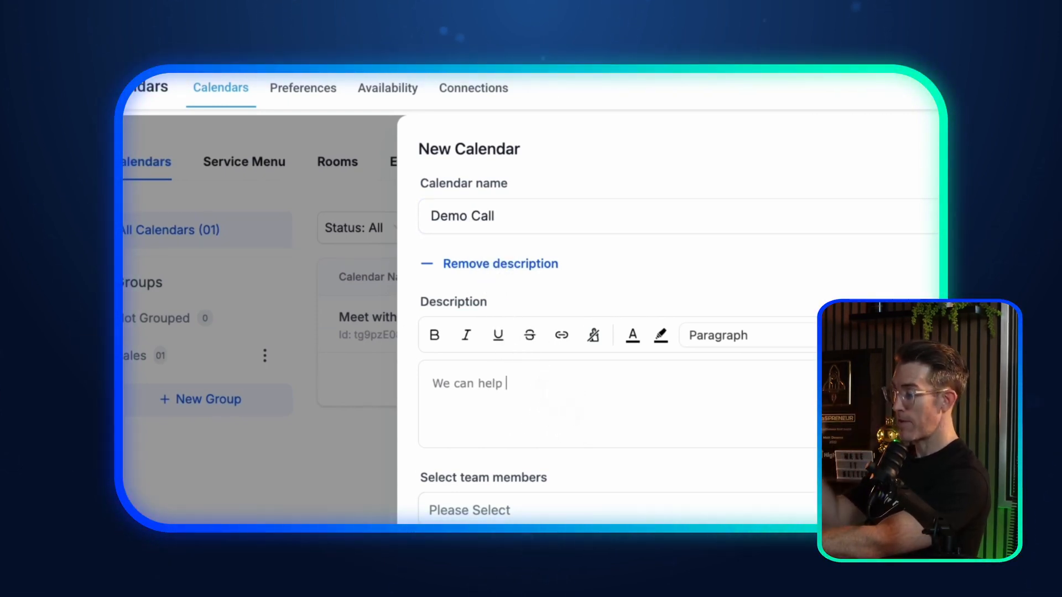
{"action": "left_click_drag", "start_coordinate": [535, 376], "coordinate": [483, 375]}
{"action": "type", "text": "w"}
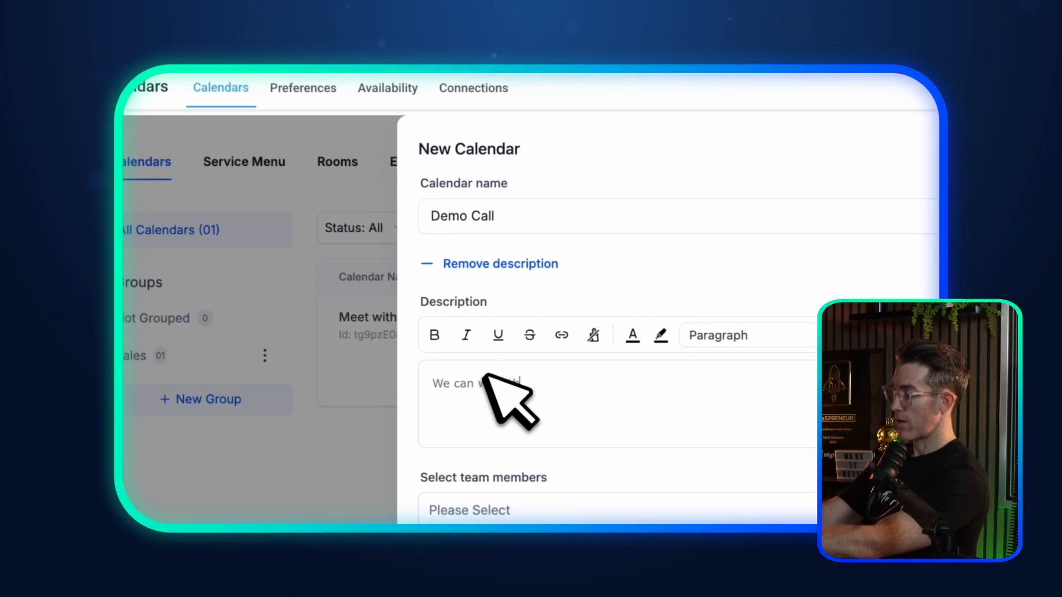
{"action": "type", "text": "alk through all w"}
{"action": "type", "text": "e have to offer"}
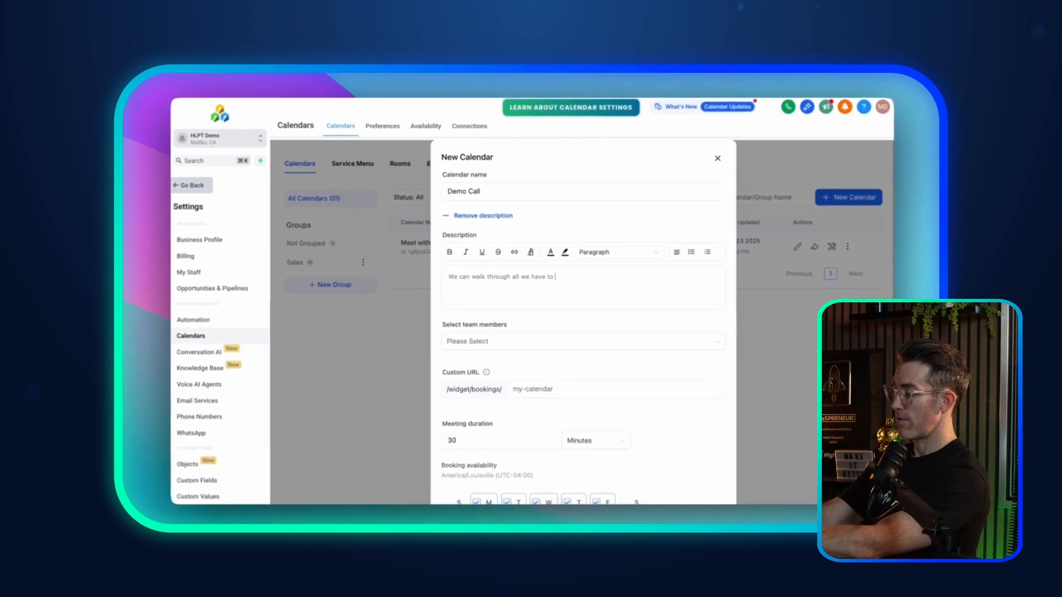
{"action": "type", "text": "!"}
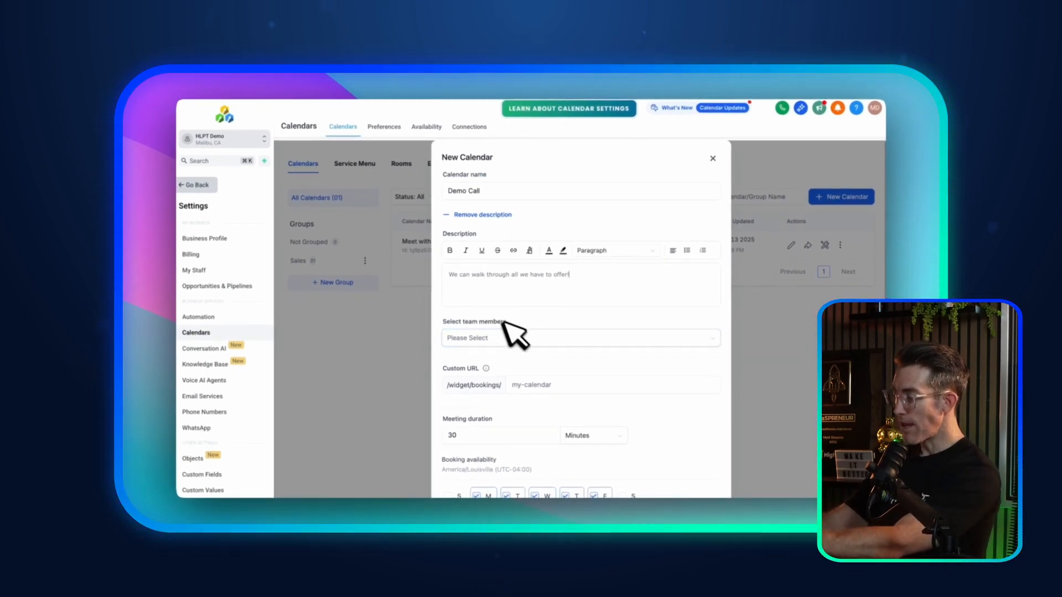
Step: Assign Help Desk and a second team member to the Demo Call calendar
{"action": "scroll", "coordinate": [515, 332], "scroll_direction": "down", "scroll_amount": 1}
{"action": "left_click", "coordinate": [501, 274]}
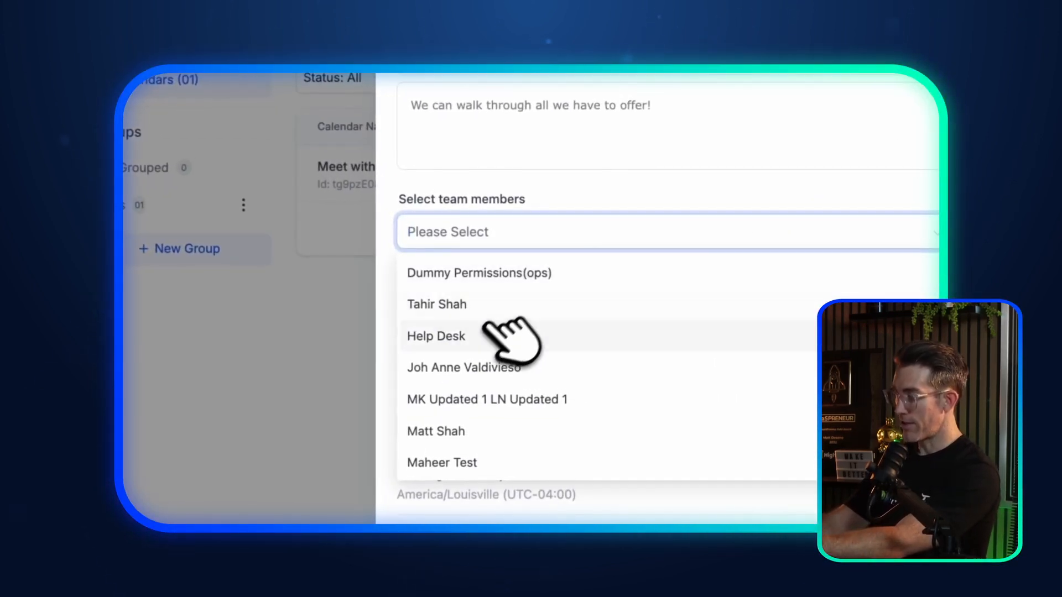
{"action": "left_click", "coordinate": [501, 334]}
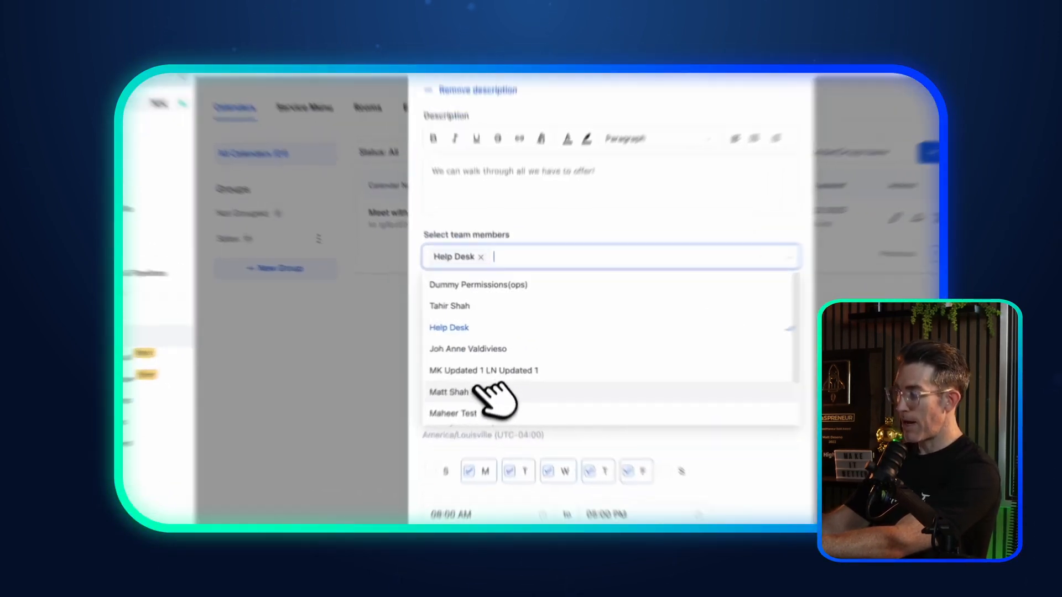
{"action": "left_click", "coordinate": [494, 374]}
{"action": "left_click", "coordinate": [545, 258]}
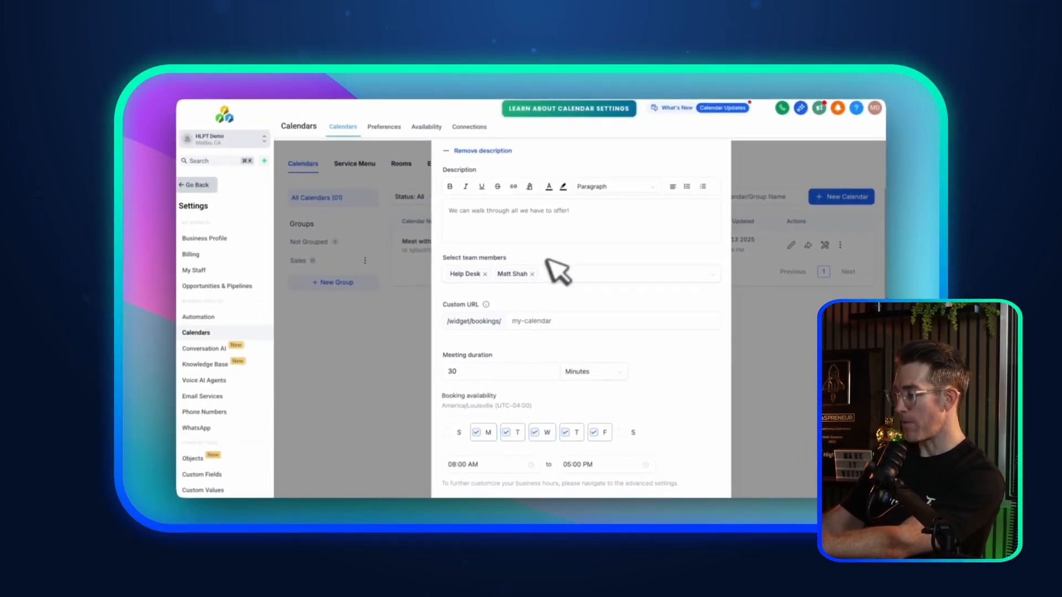
{"action": "scroll", "coordinate": [556, 270], "scroll_direction": "down", "scroll_amount": 2}
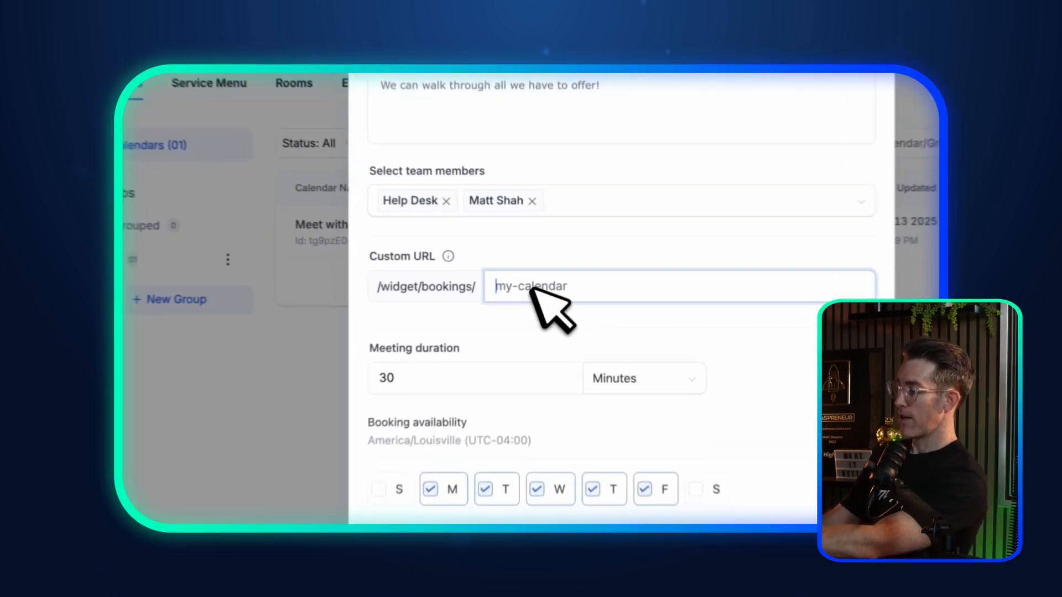
Step: Change Demo Call's custom booking URL from my-calendar to brand-sales-team
{"action": "left_click", "coordinate": [532, 277]}
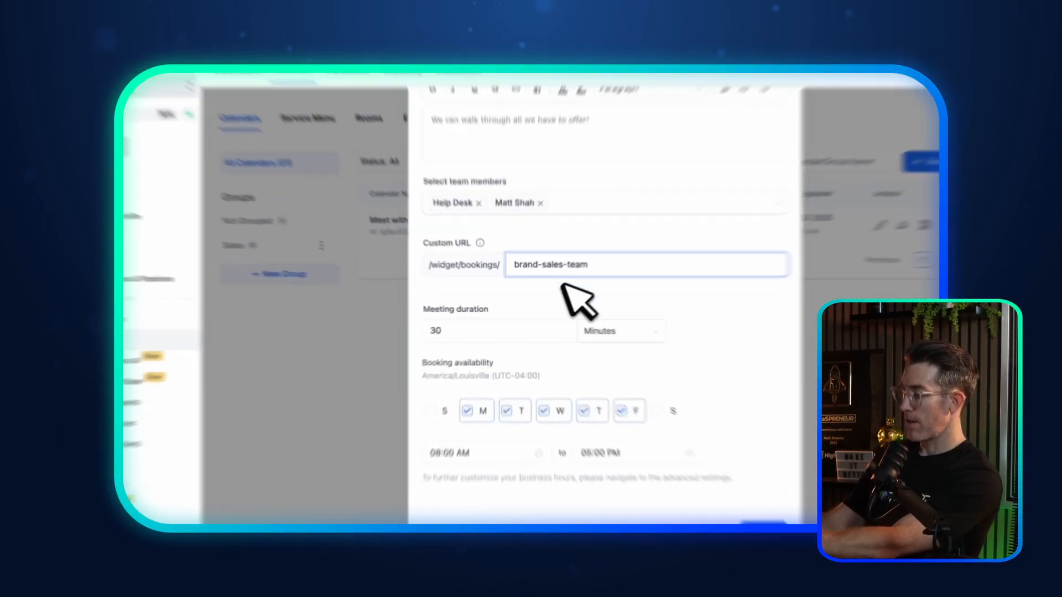
{"action": "left_click", "coordinate": [546, 292]}
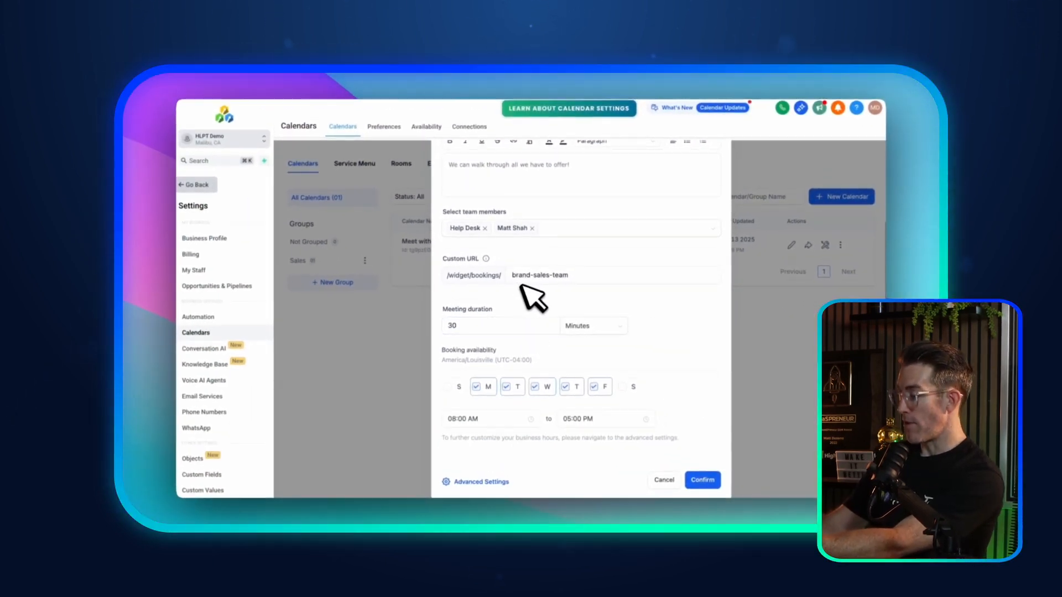
{"action": "scroll", "coordinate": [529, 276], "scroll_direction": "up", "scroll_amount": 3}
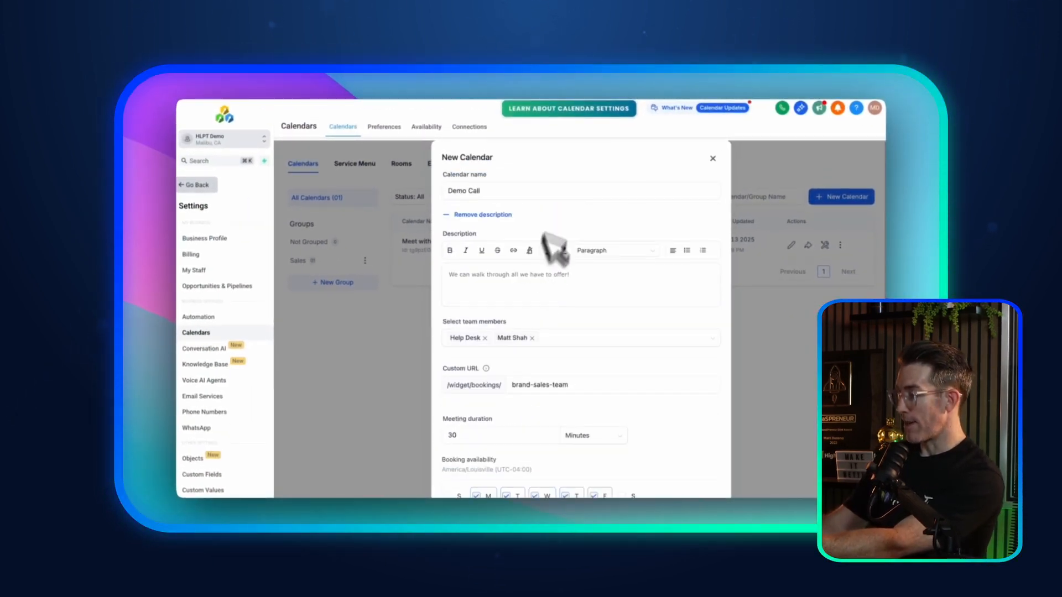
{"action": "scroll", "coordinate": [553, 272], "scroll_direction": "down", "scroll_amount": 3}
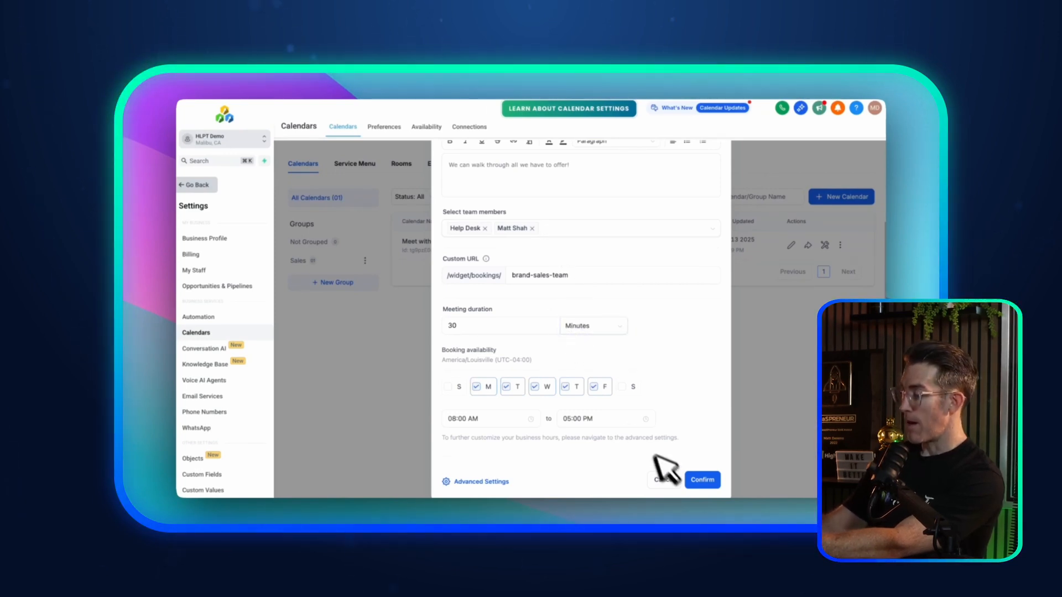
{"action": "scroll", "coordinate": [636, 367], "scroll_direction": "up", "scroll_amount": 3}
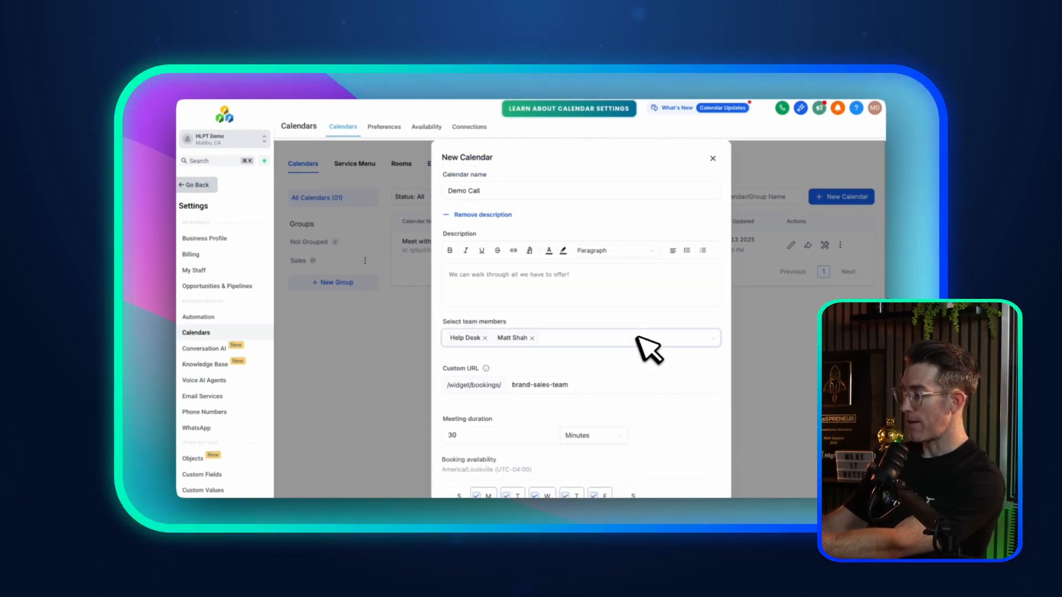
{"action": "scroll", "coordinate": [580, 357], "scroll_direction": "down", "scroll_amount": 3}
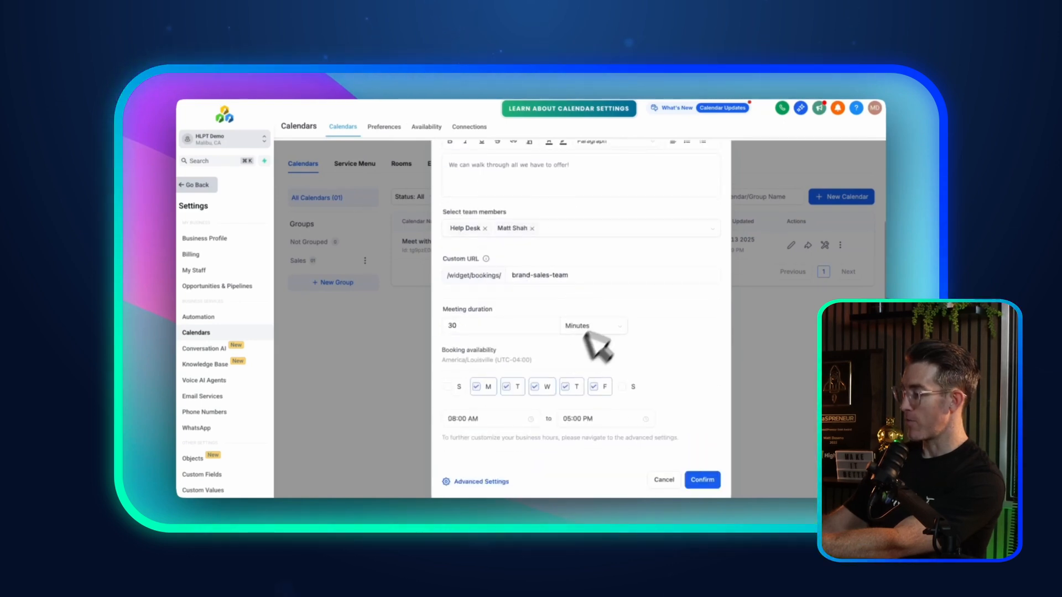
Step: Save Demo Call, close the Success dialog, and open the Demo Call calendar for editing
{"action": "left_click", "coordinate": [584, 462]}
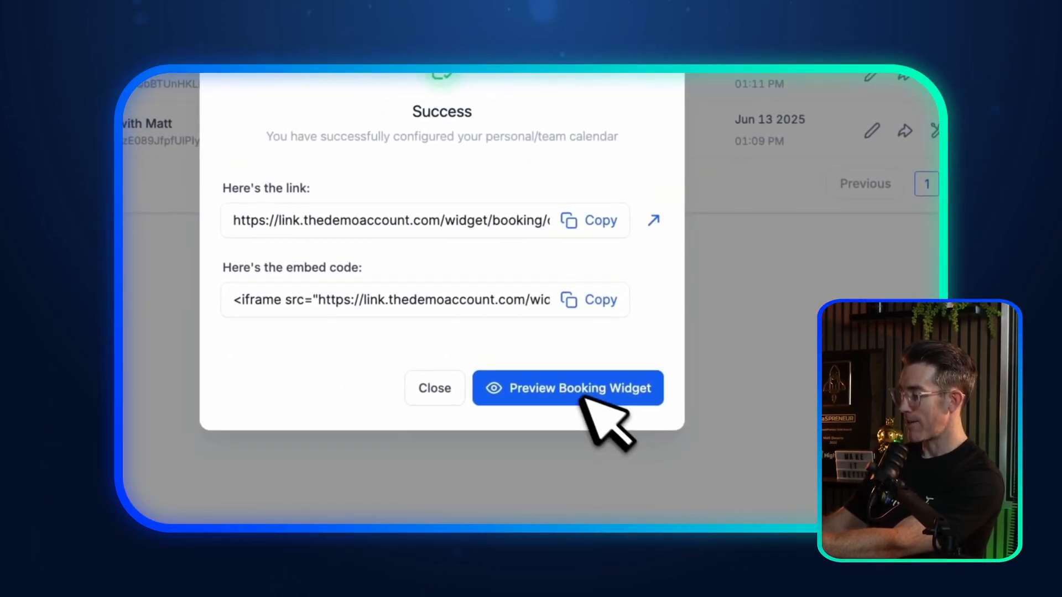
{"action": "left_click", "coordinate": [463, 386]}
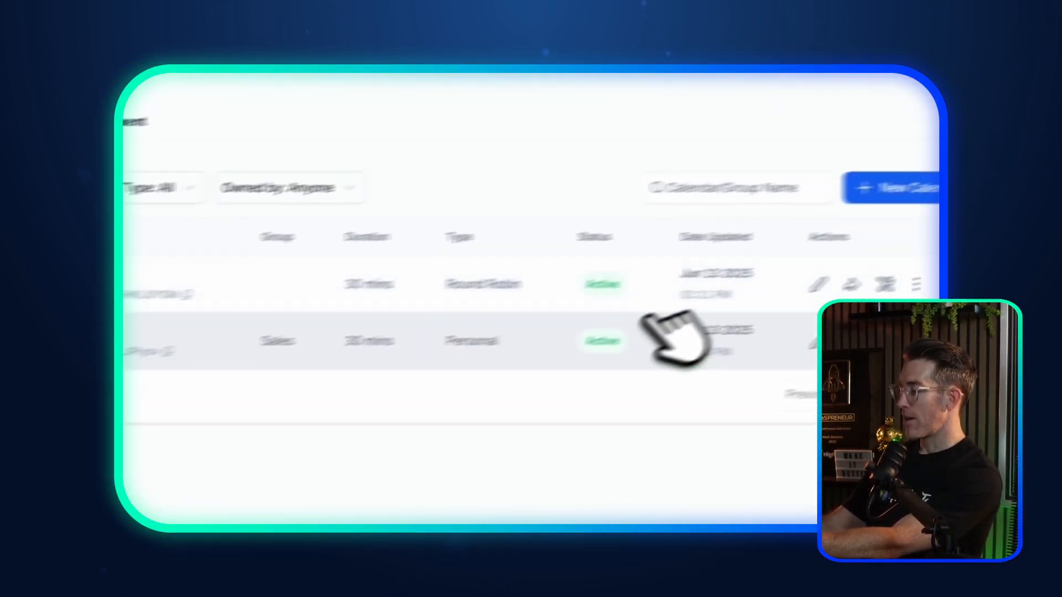
{"action": "left_click", "coordinate": [818, 284]}
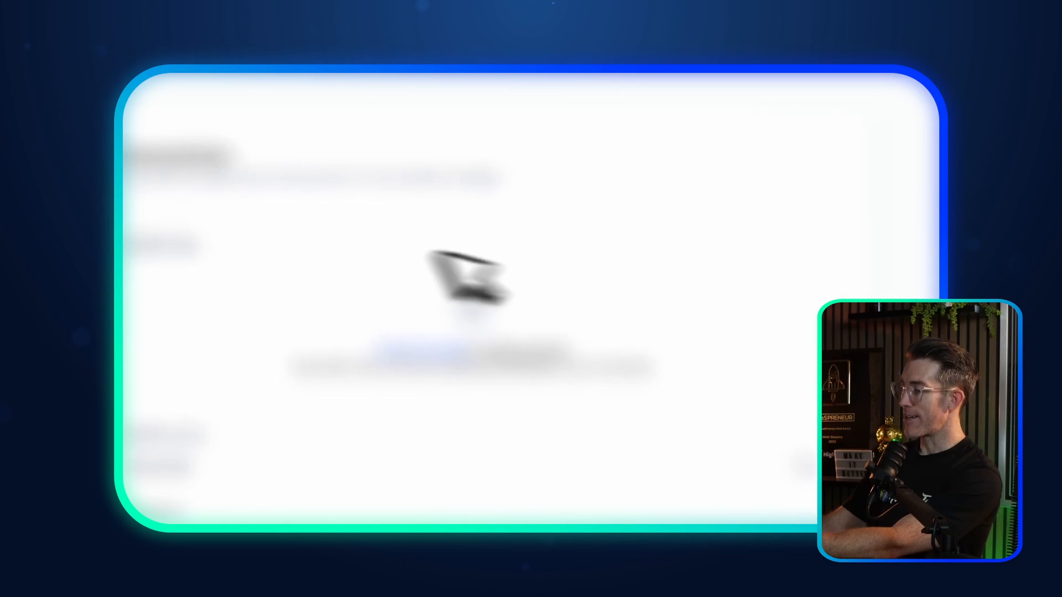